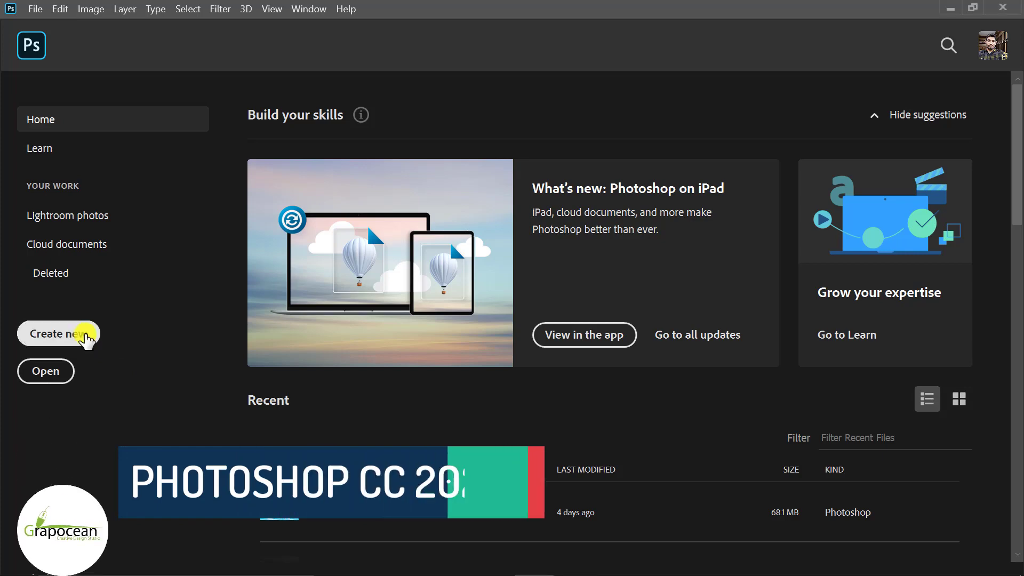
Step: Create a blank A4 print document named 'Flyer Design for Car'
click(84, 334)
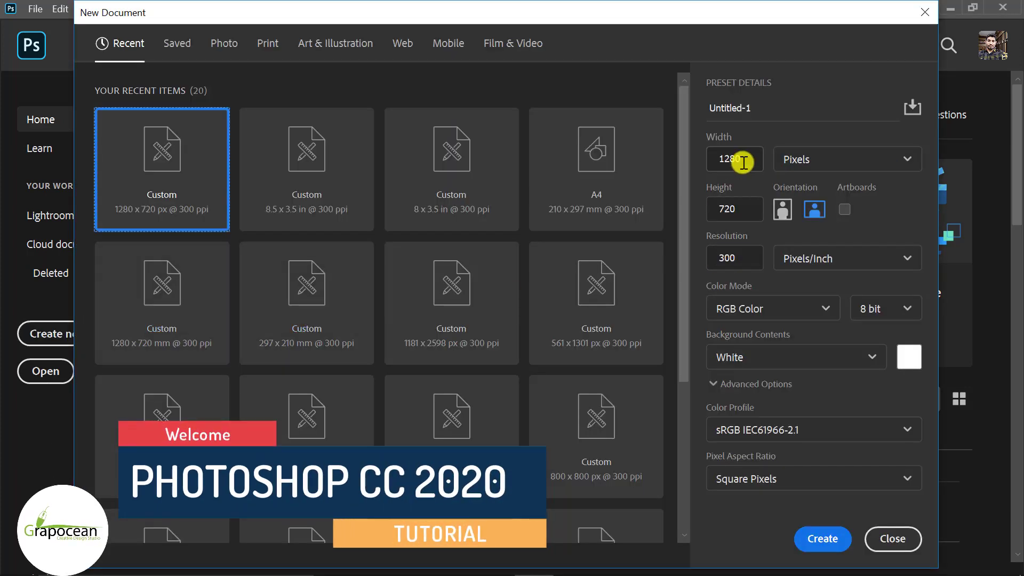
click(742, 109)
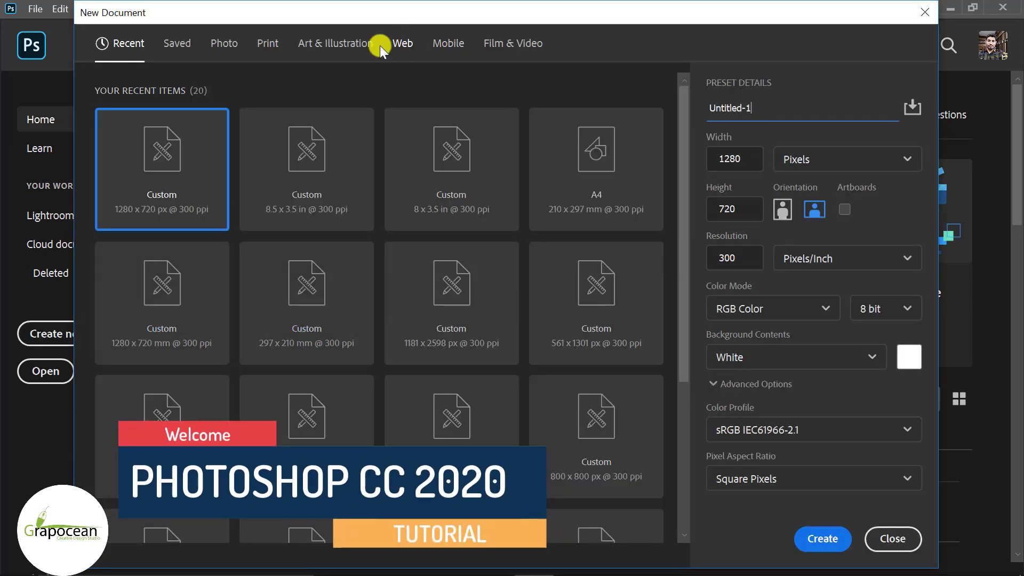
click(266, 45)
click(587, 173)
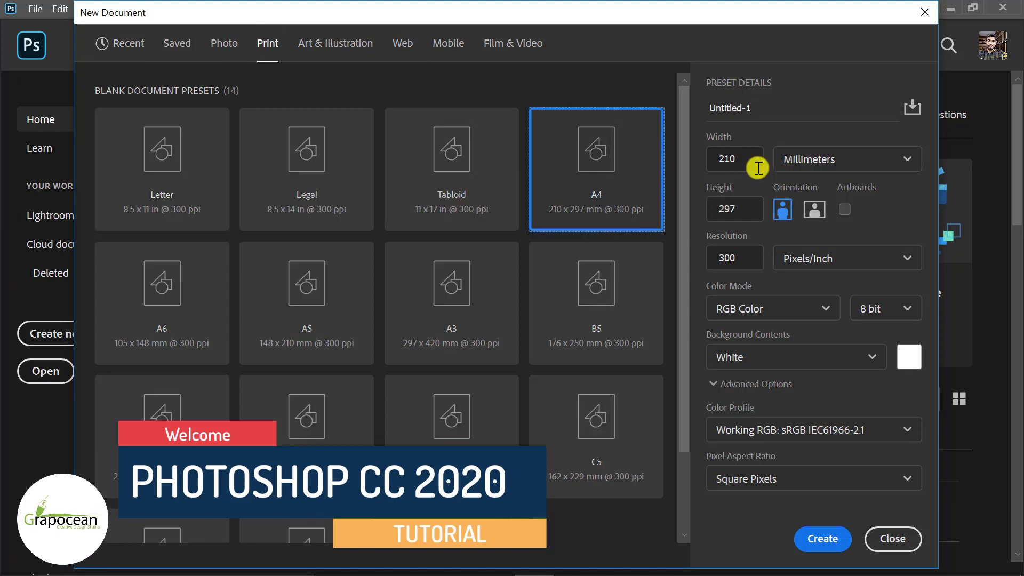
double_click(782, 105)
key(BackSpace)
text(F)
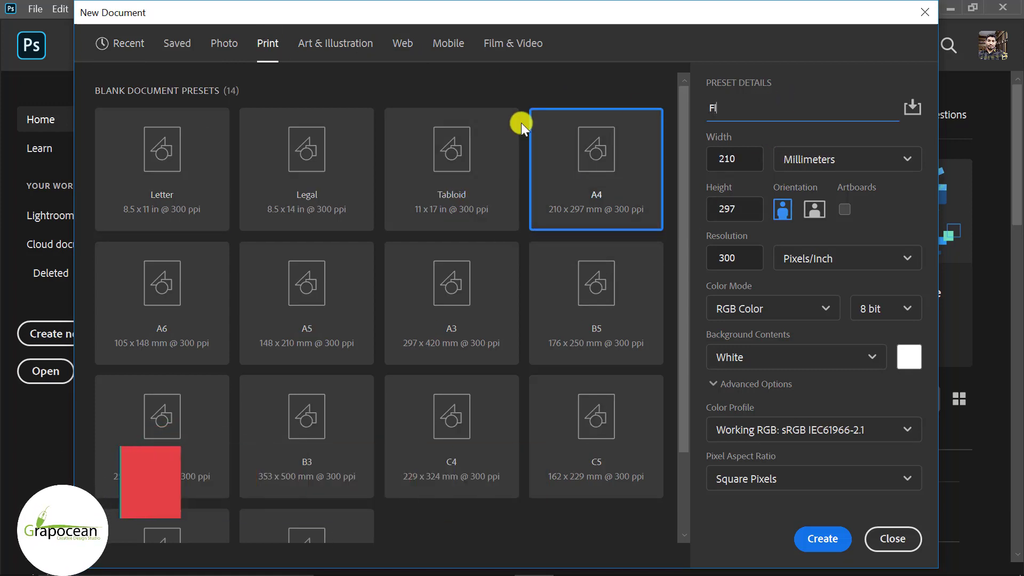
text(lyer Design for Car)
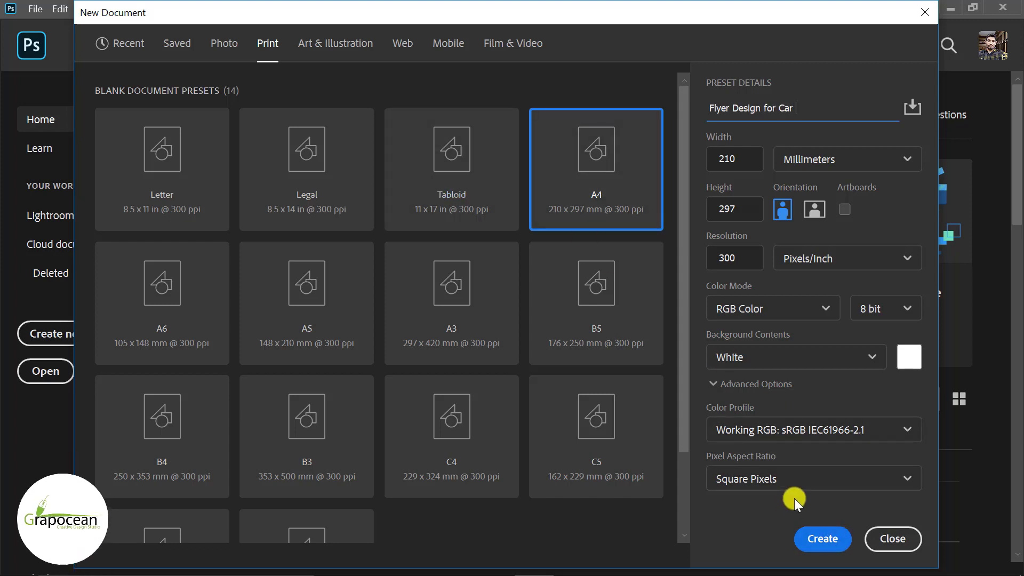
click(825, 540)
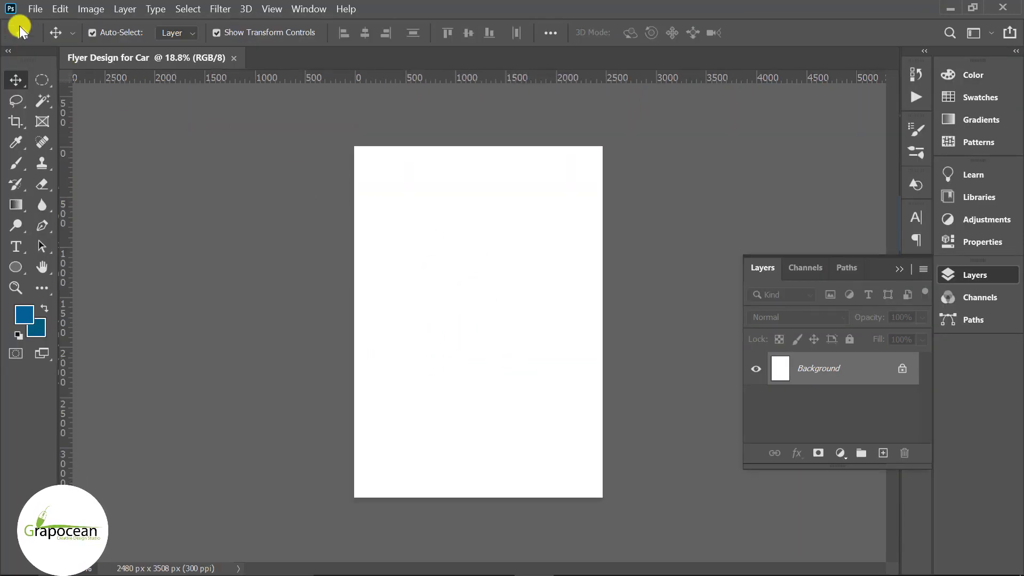
Step: Open all eight stock images from the Car Flyer design folder
click(35, 10)
click(40, 35)
drag(619, 283, 183, 114)
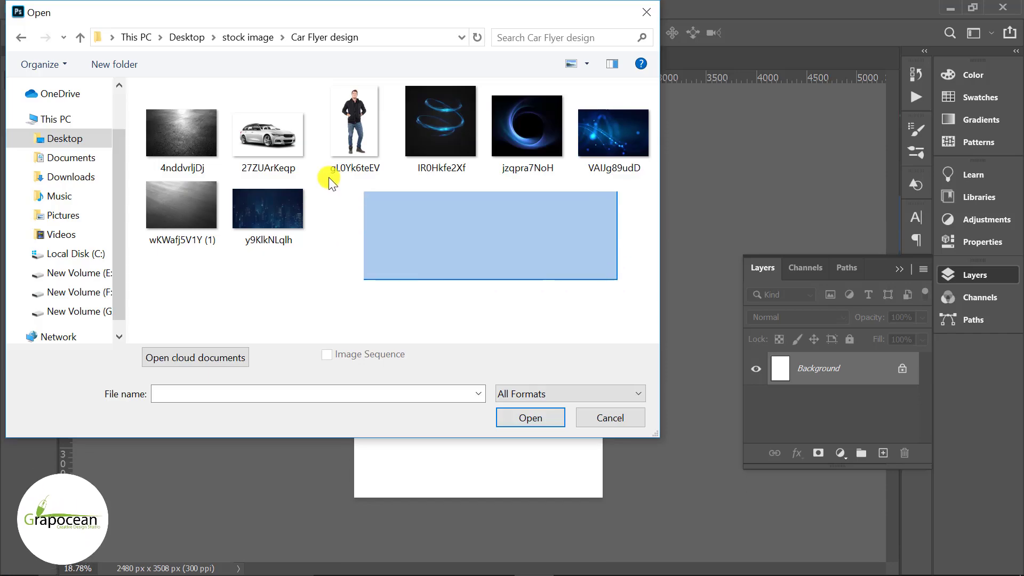
click(537, 415)
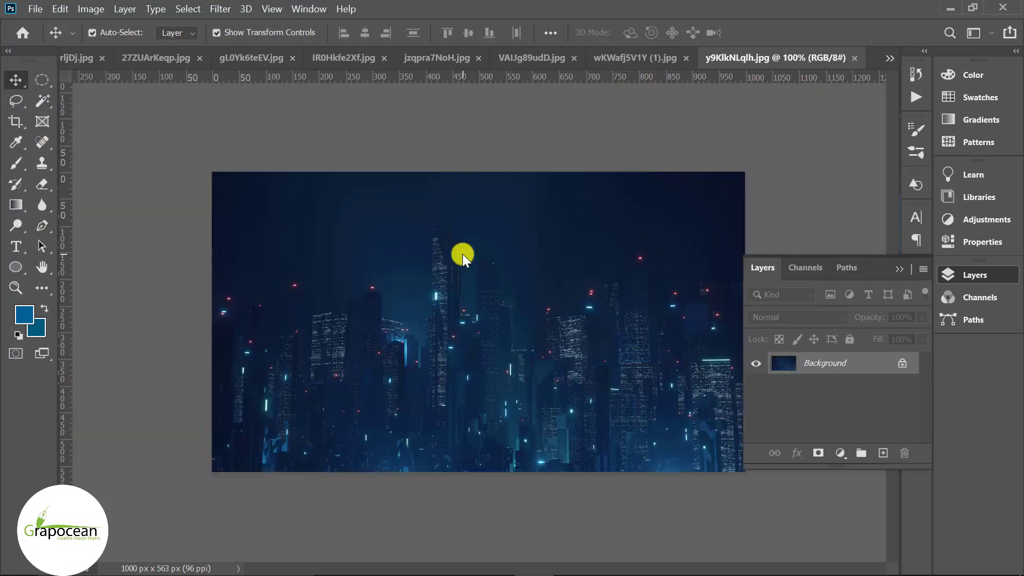
Step: Unlock the city image's background layer and return to the flyer document
click(896, 365)
drag(406, 275, 262, 270)
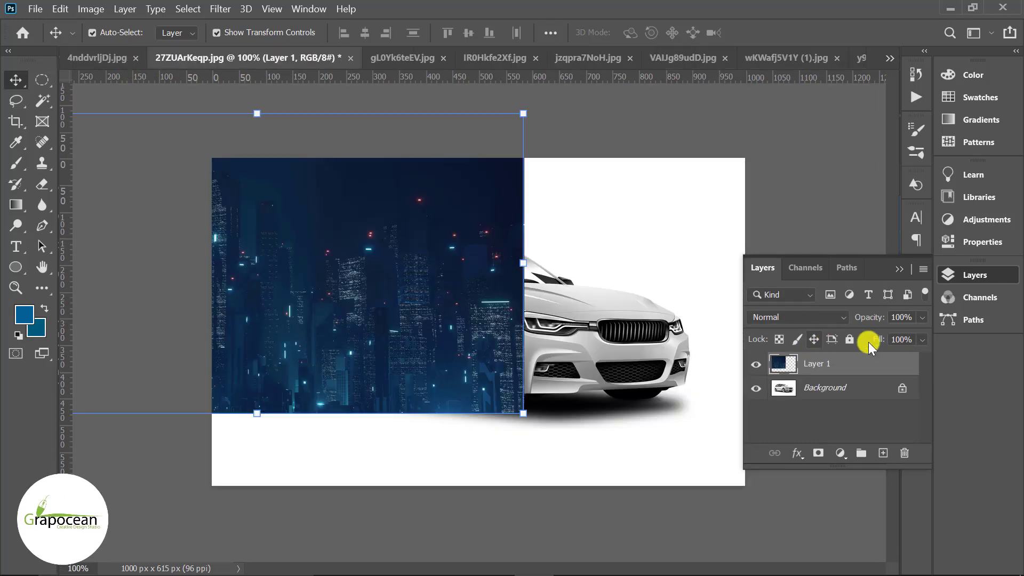
click(889, 58)
click(808, 68)
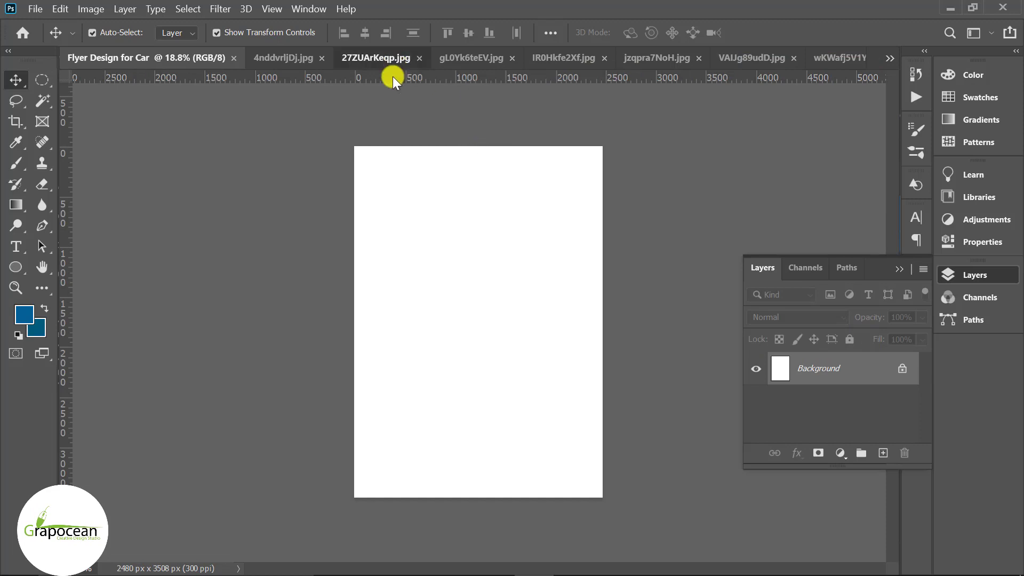
Step: Copy the city skyline into the flyer, scaled to page width and centred
click(389, 63)
drag(251, 224, 422, 307)
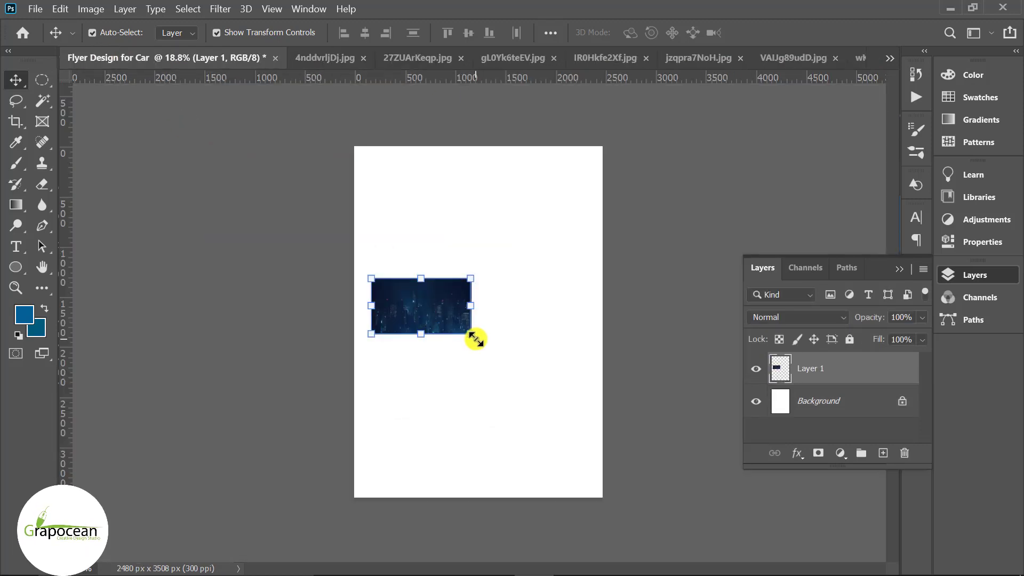
drag(475, 339, 566, 390)
drag(433, 345, 492, 329)
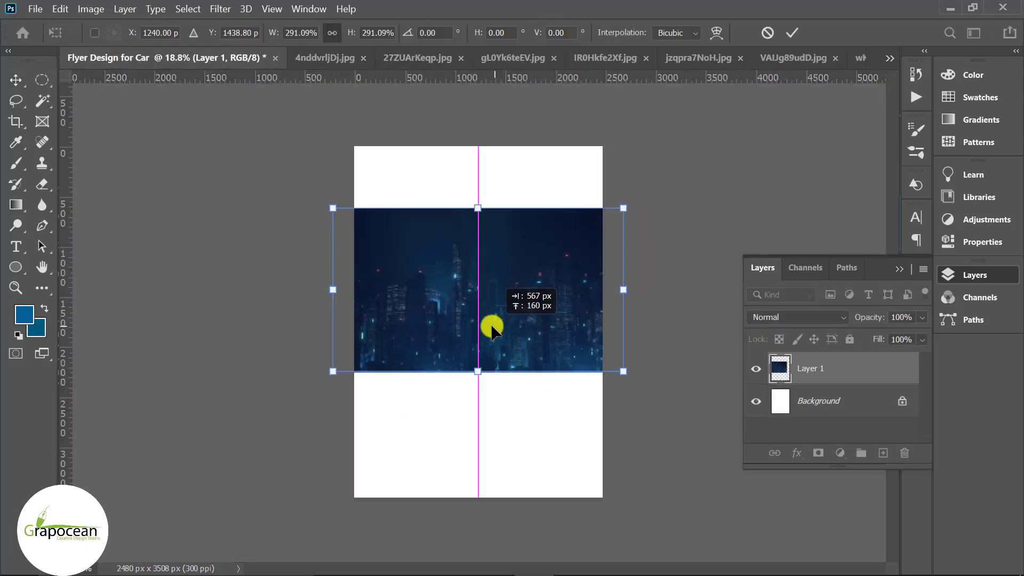
click(791, 33)
click(680, 391)
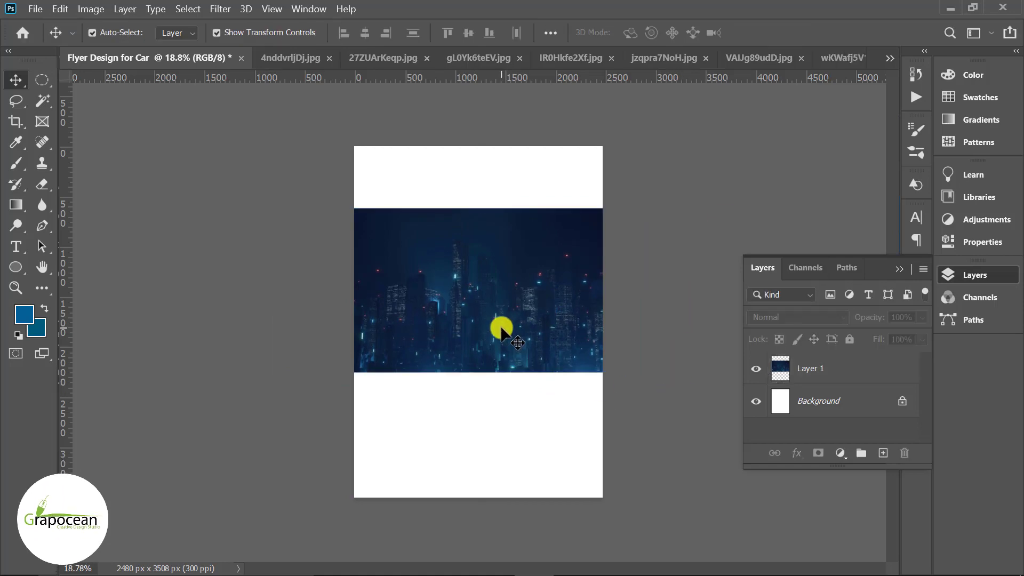
click(498, 325)
Step: Add the first asphalt photo, enlarged about 350% over the page's lower half
click(322, 56)
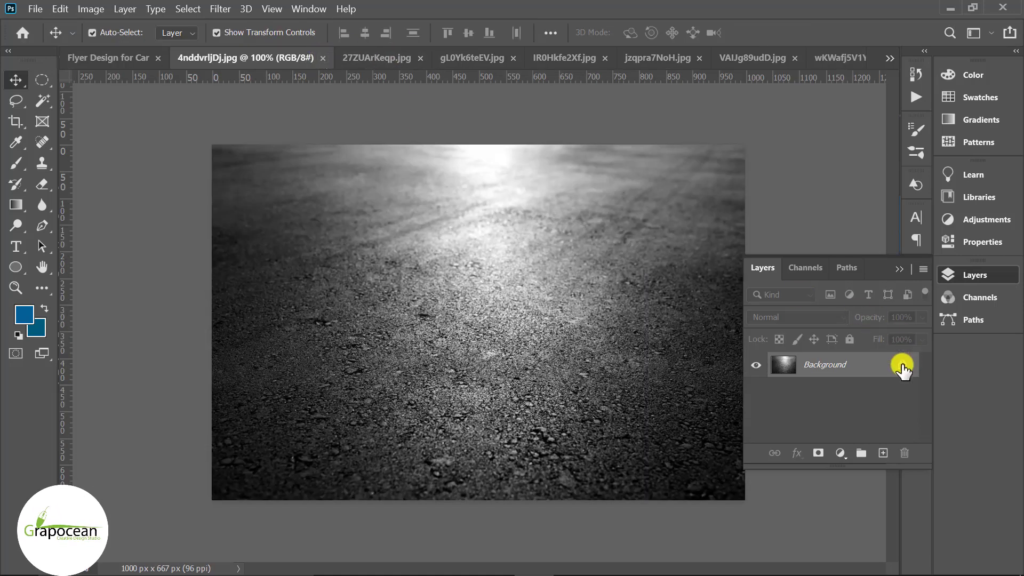
click(901, 364)
drag(372, 201, 433, 417)
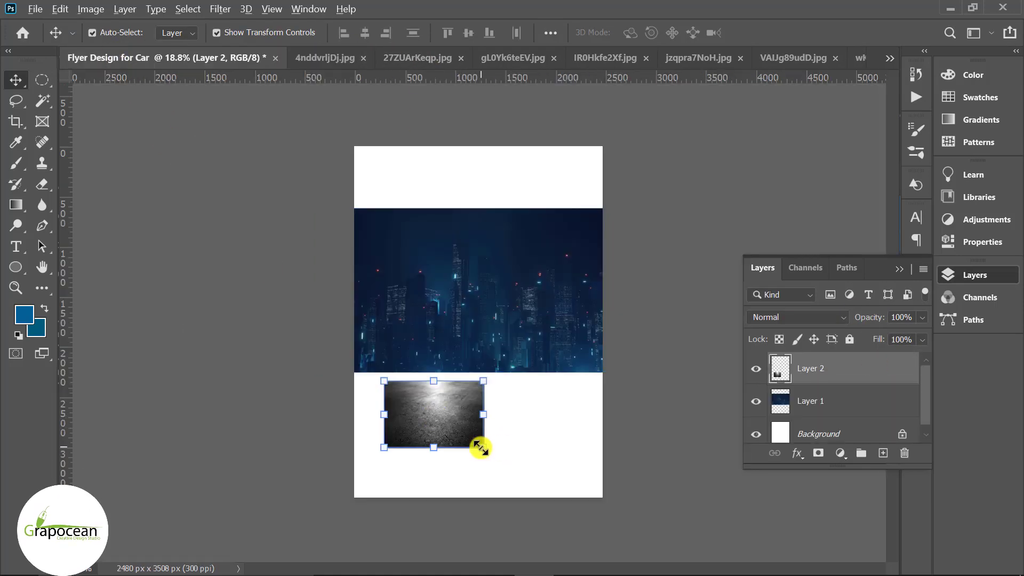
drag(483, 447, 608, 530)
mouse_move(540, 464)
mouse_down()
mouse_move(541, 474)
mouse_move(542, 464)
mouse_up()
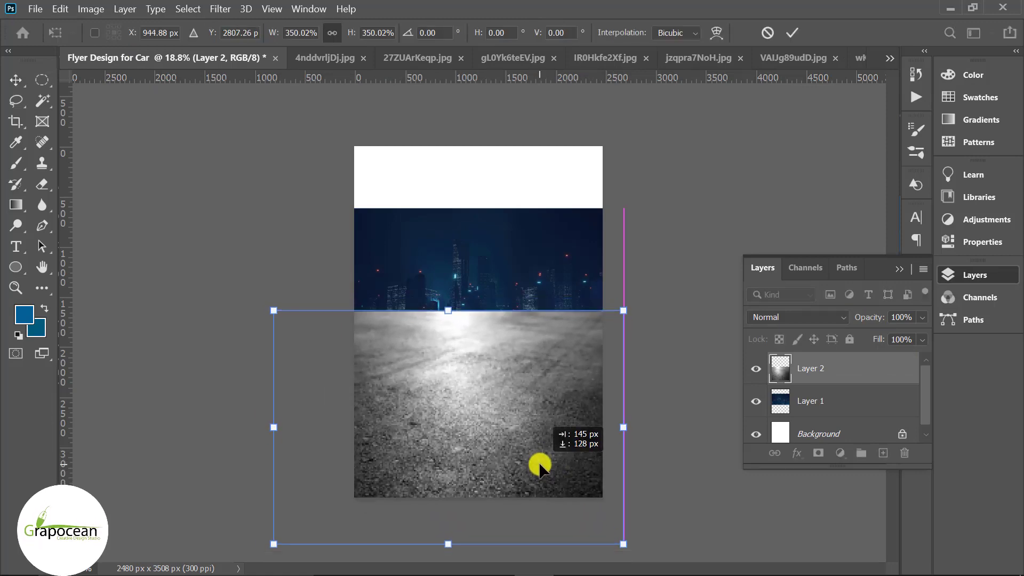
click(792, 32)
Step: Browse the open stock images to find the smooth asphalt texture
click(741, 184)
click(393, 57)
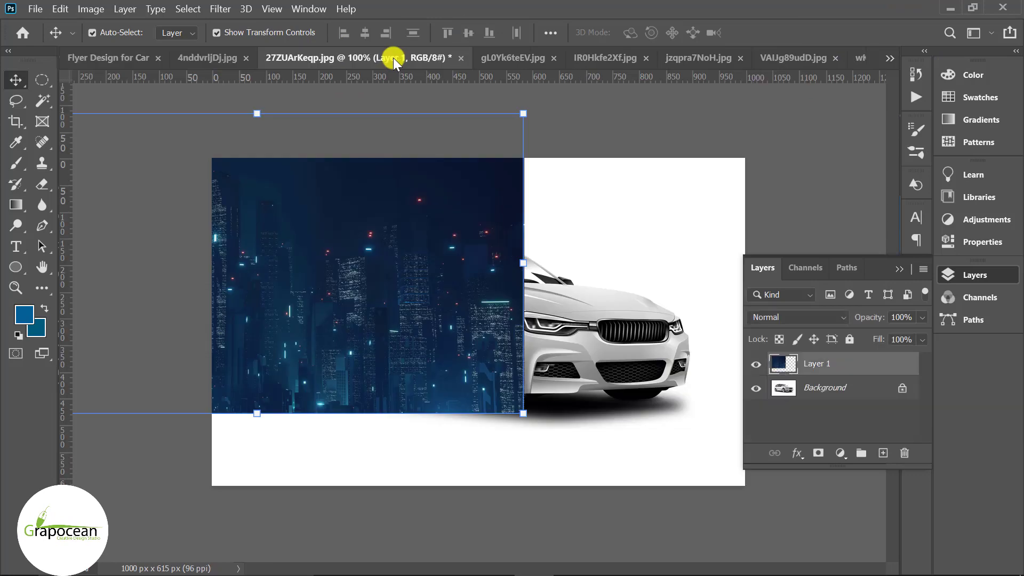
click(510, 63)
click(586, 59)
click(651, 60)
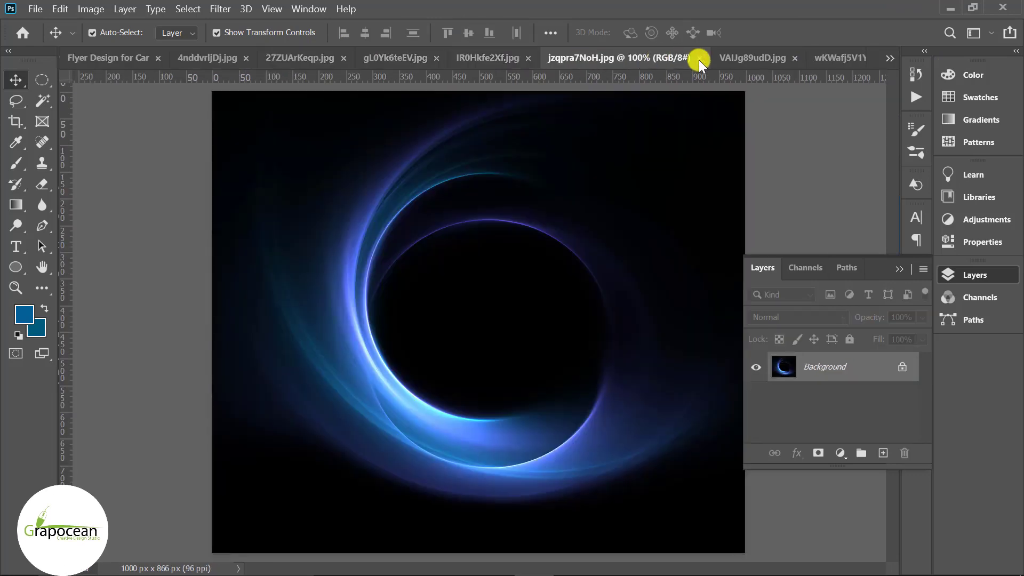
click(750, 57)
click(829, 56)
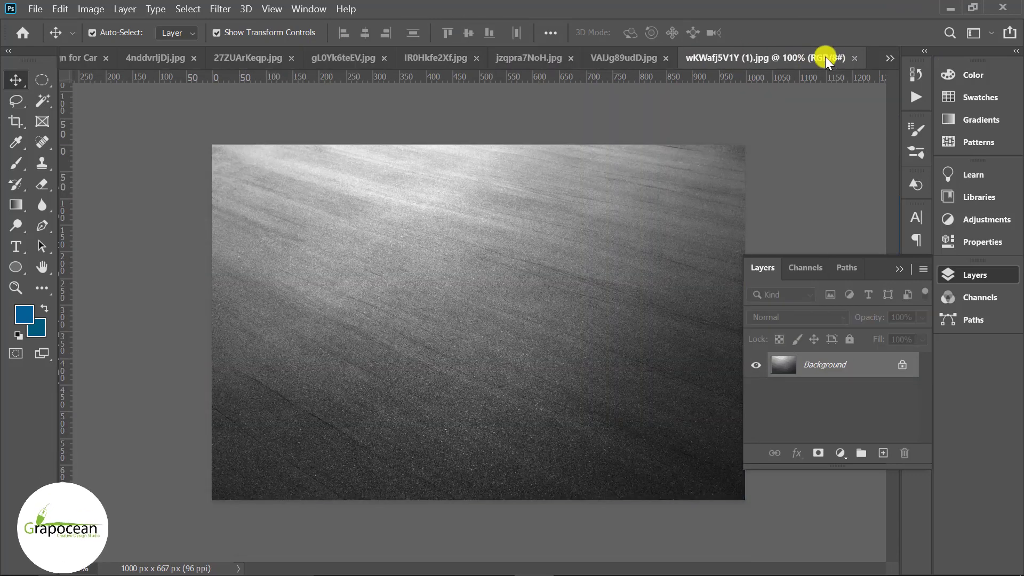
Step: Copy the smooth asphalt into the flyer as Layer 3, enlarged about 209% and rotated 15°
click(901, 371)
mouse_move(613, 248)
mouse_down()
mouse_move(329, 236)
mouse_move(429, 336)
mouse_up()
drag(480, 366, 535, 404)
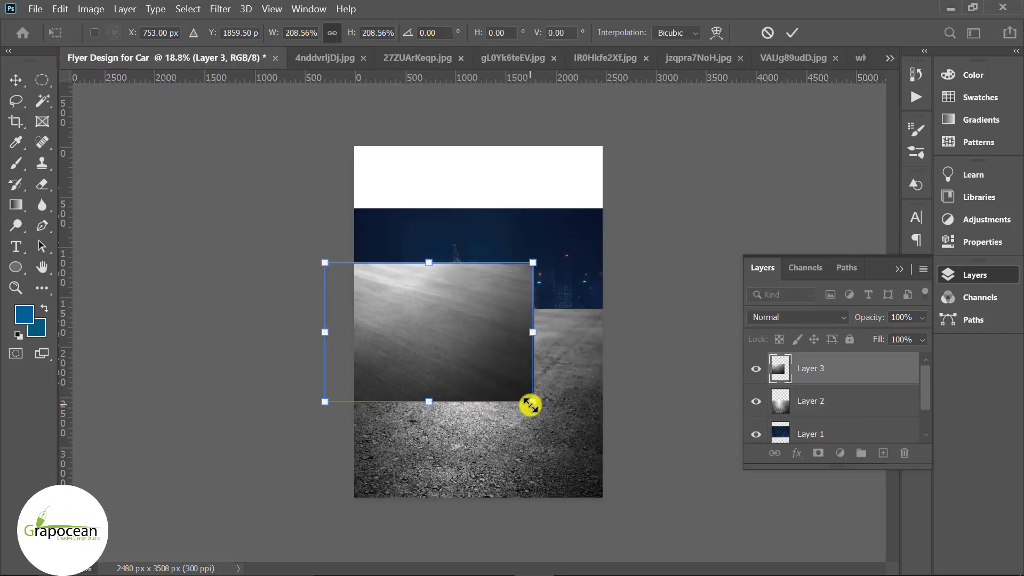
drag(464, 347, 472, 375)
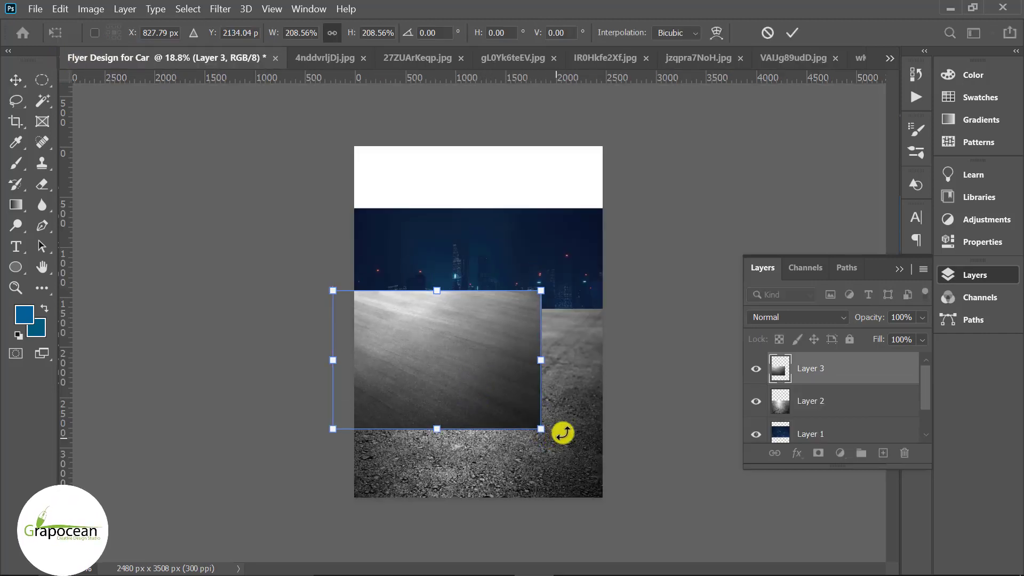
drag(563, 433, 562, 382)
Step: Distort Layer 3's corners into a wedge with its tip at the right page edge, below the skyline
right_click(473, 322)
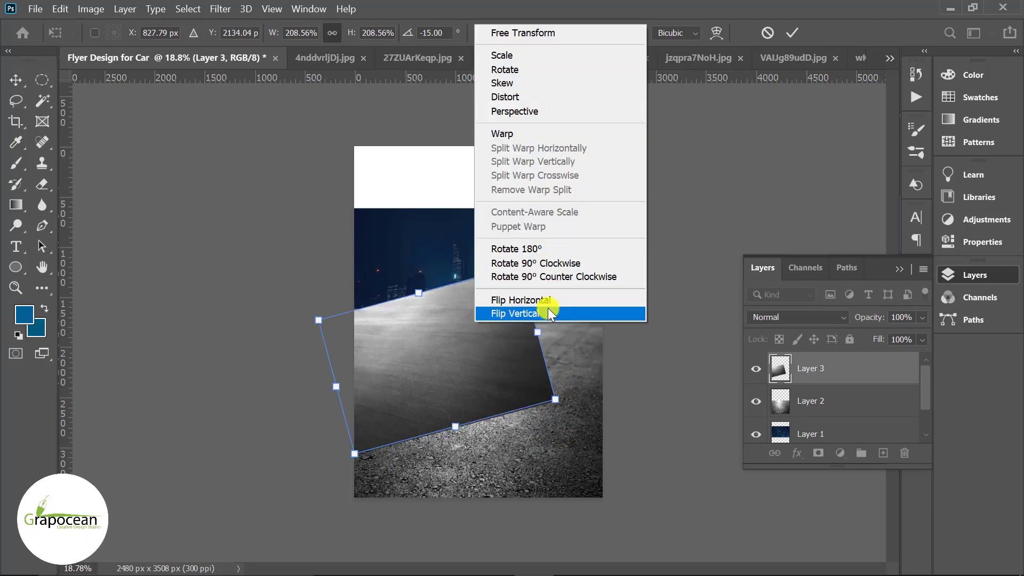
click(512, 111)
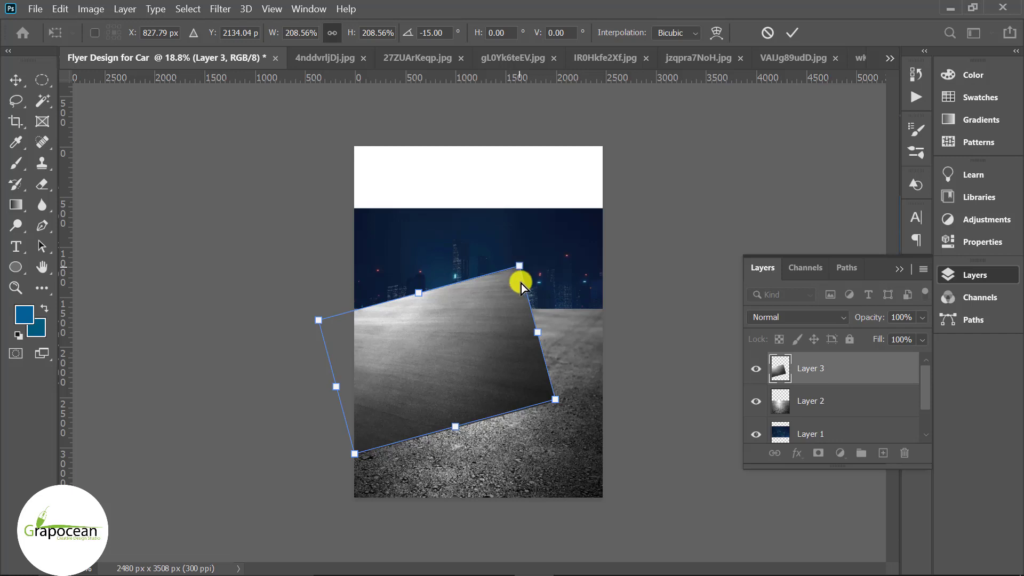
drag(519, 266, 533, 317)
mouse_move(555, 399)
mouse_down()
mouse_move(540, 350)
mouse_move(621, 346)
mouse_move(589, 356)
mouse_up()
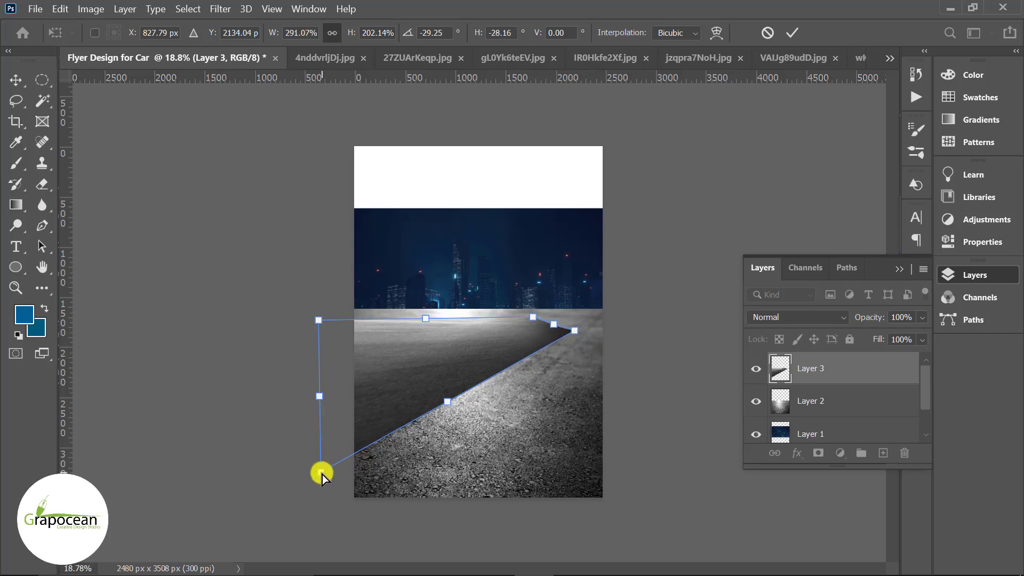
mouse_move(322, 475)
mouse_down()
mouse_move(318, 490)
mouse_move(321, 482)
mouse_up()
drag(318, 304, 310, 341)
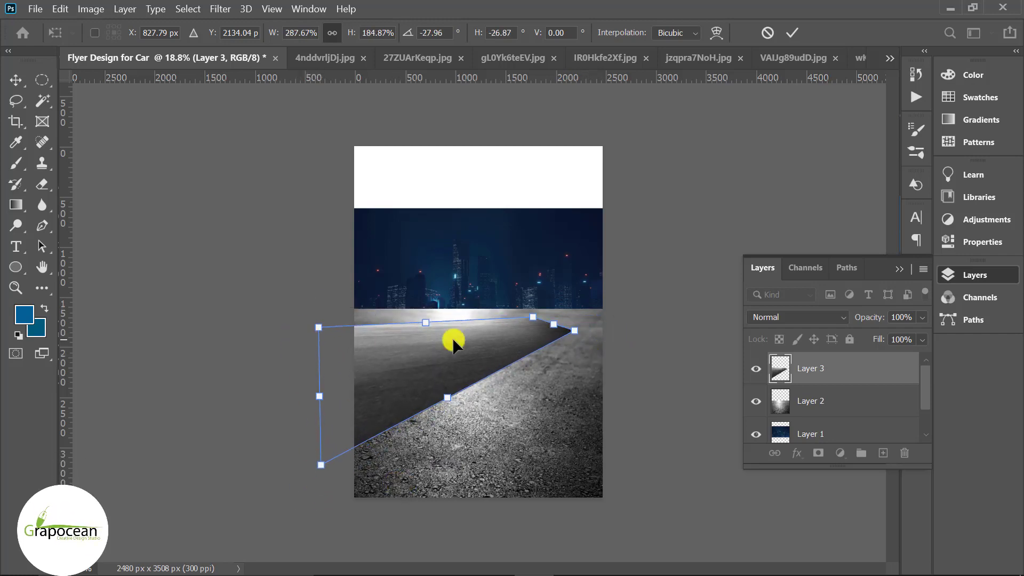
drag(575, 332, 619, 337)
mouse_move(482, 342)
mouse_down()
mouse_move(469, 345)
mouse_move(476, 350)
mouse_up()
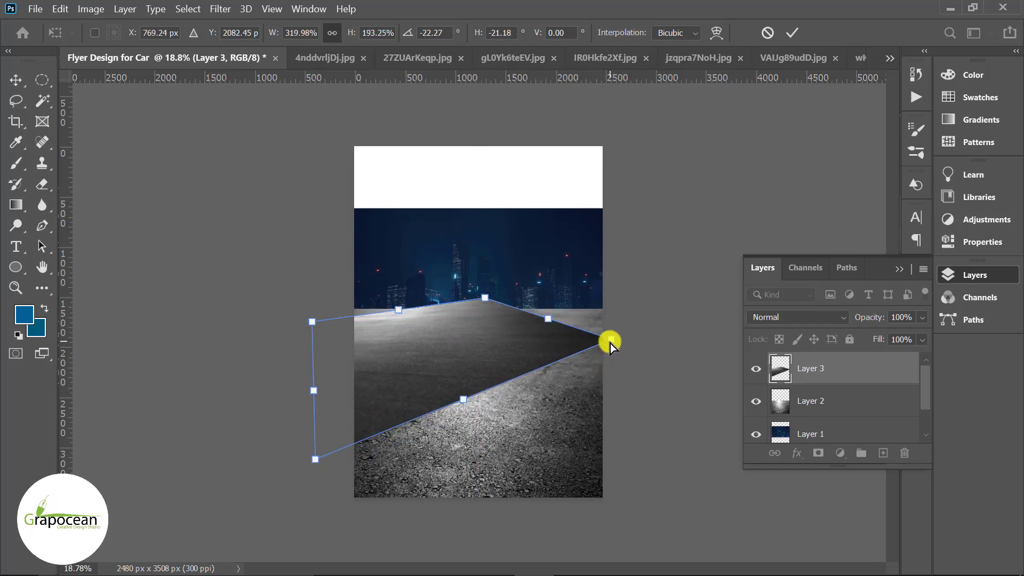
drag(612, 341, 621, 342)
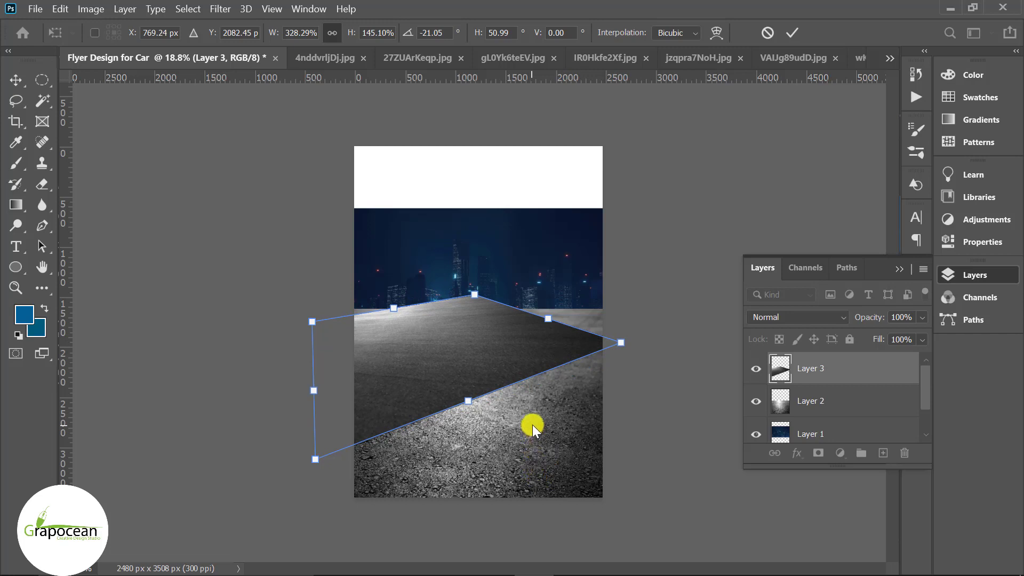
click(792, 33)
drag(501, 376, 471, 360)
Step: Move the first asphalt photo layer upward on the page
click(560, 411)
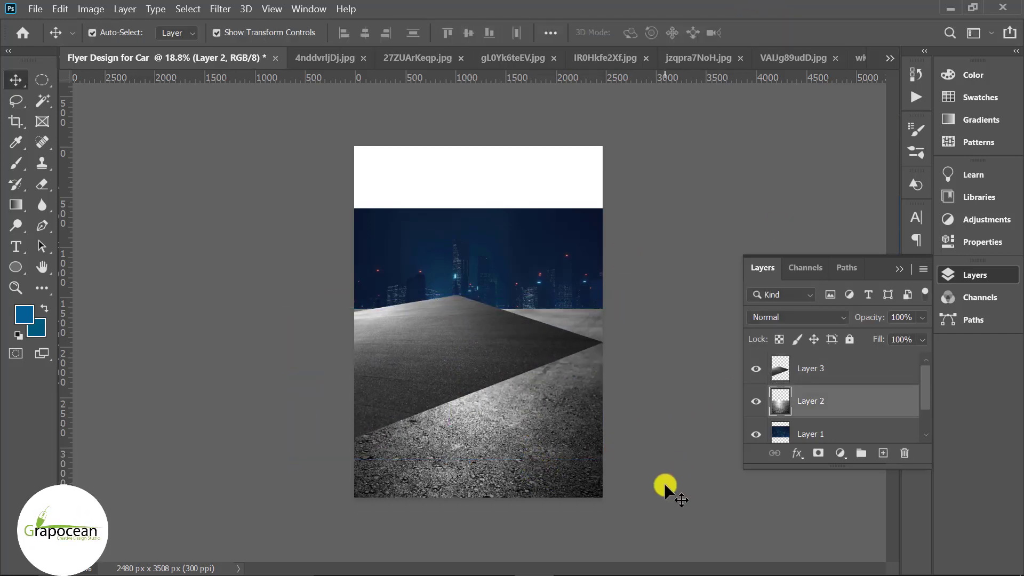
click(434, 393)
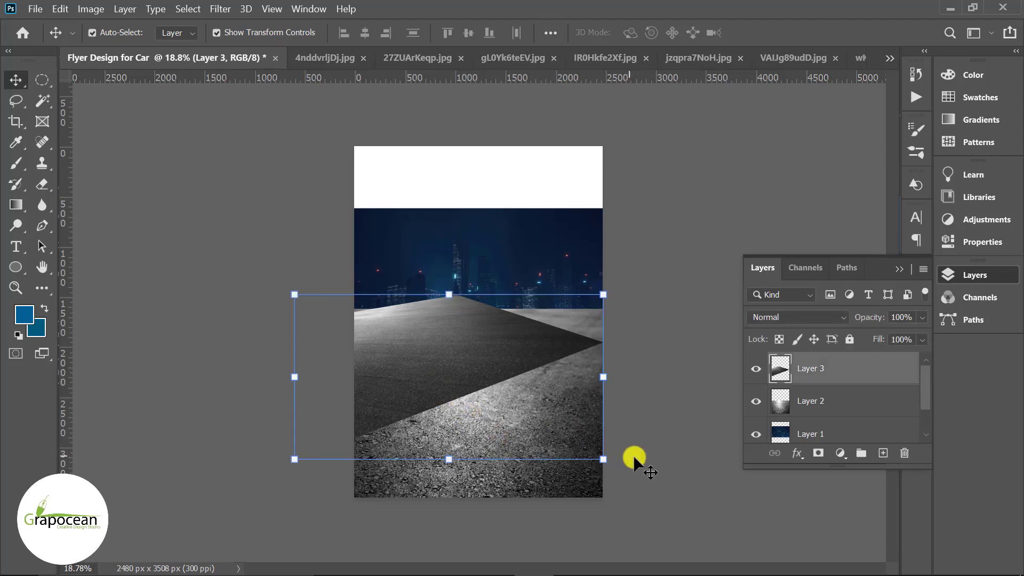
drag(563, 454, 559, 424)
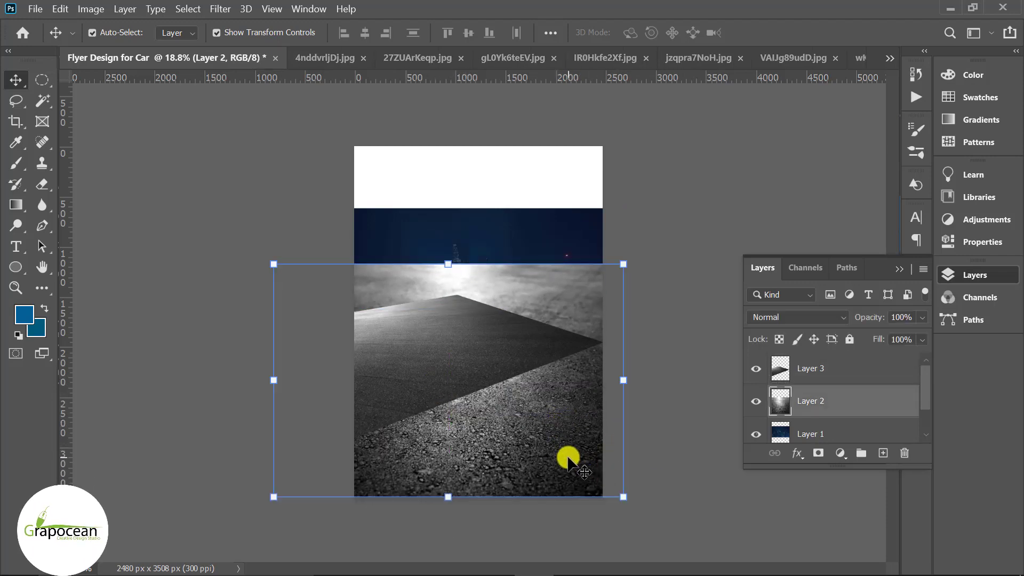
Step: Try bringing the city skyline layer to the top, undo it, and select Layer 2
scroll(818, 407, down, 2)
click(506, 233)
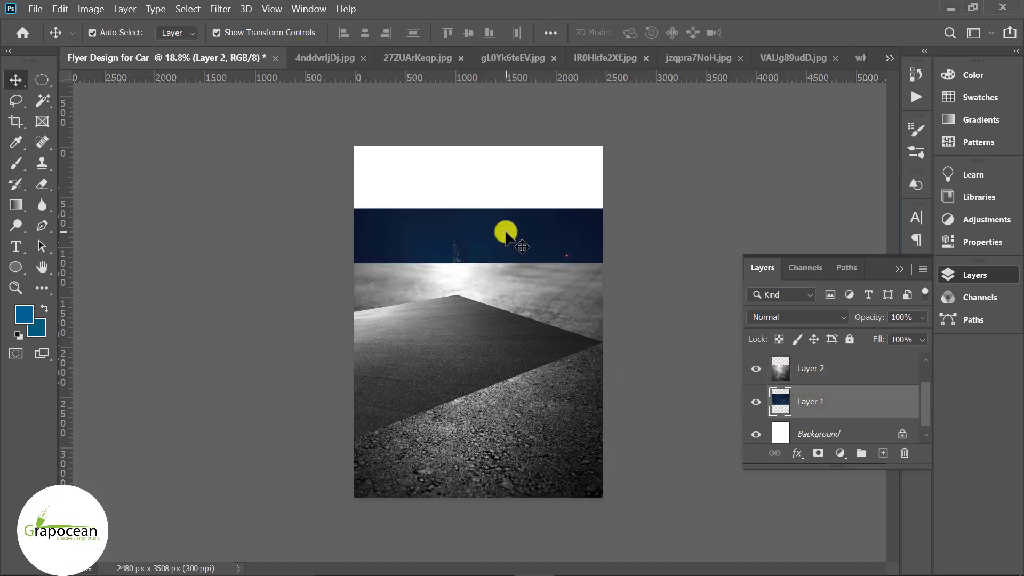
key(ctrl+shift+bracketright)
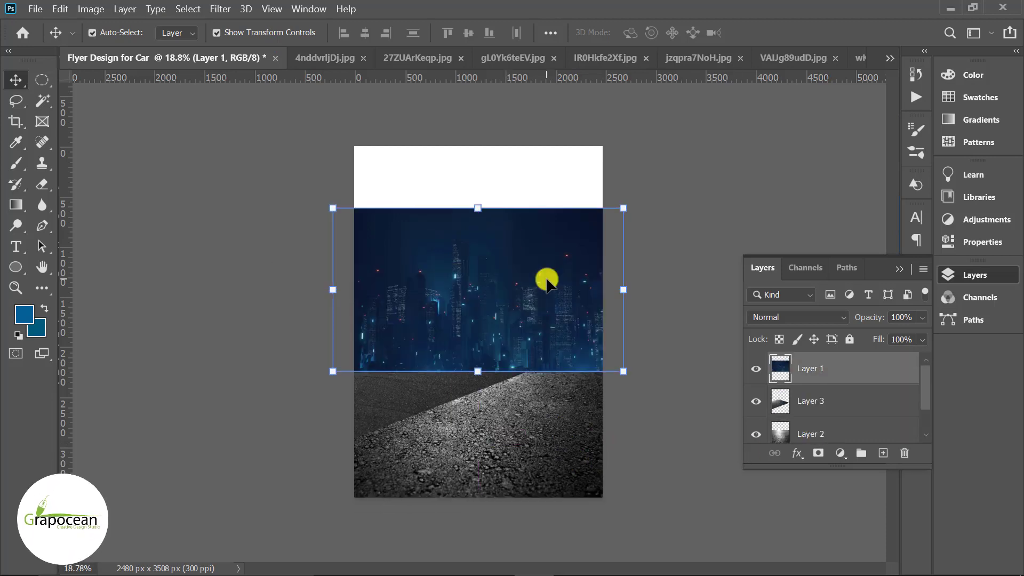
click(629, 394)
key(ctrl+z)
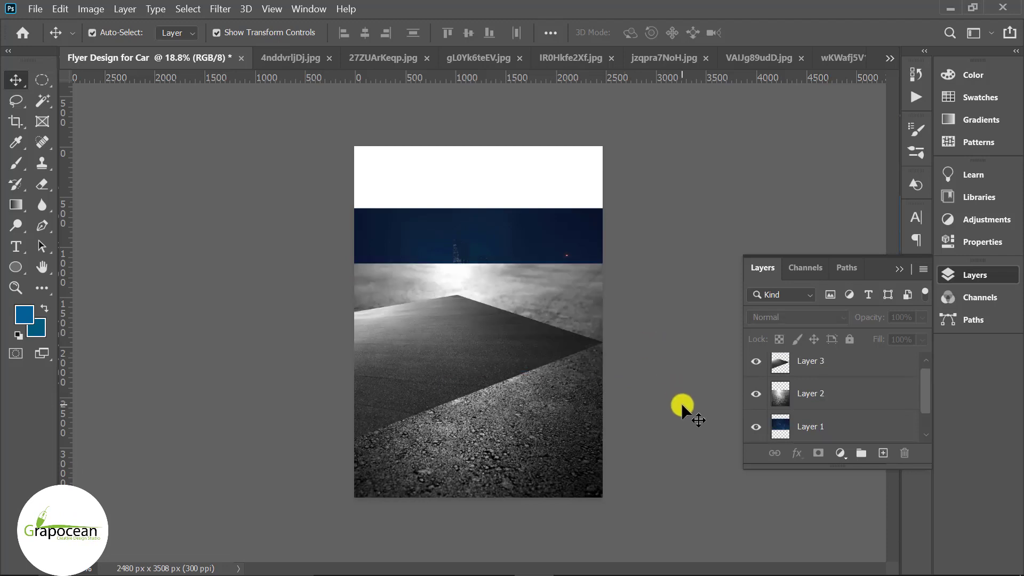
click(759, 401)
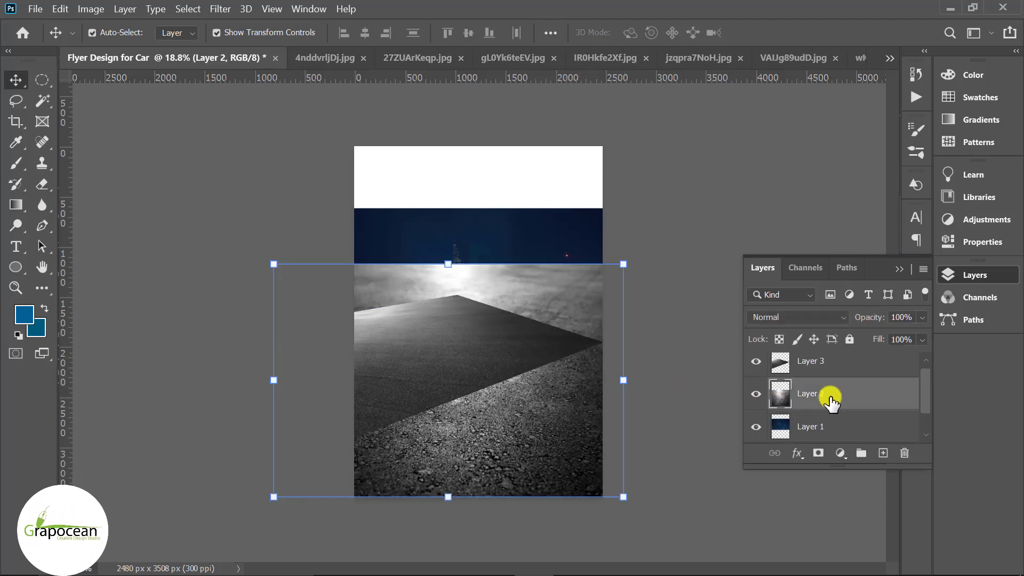
Step: Add a layer mask to Layer 3 and paint soft black strokes along the road's lower edge
click(814, 371)
click(818, 453)
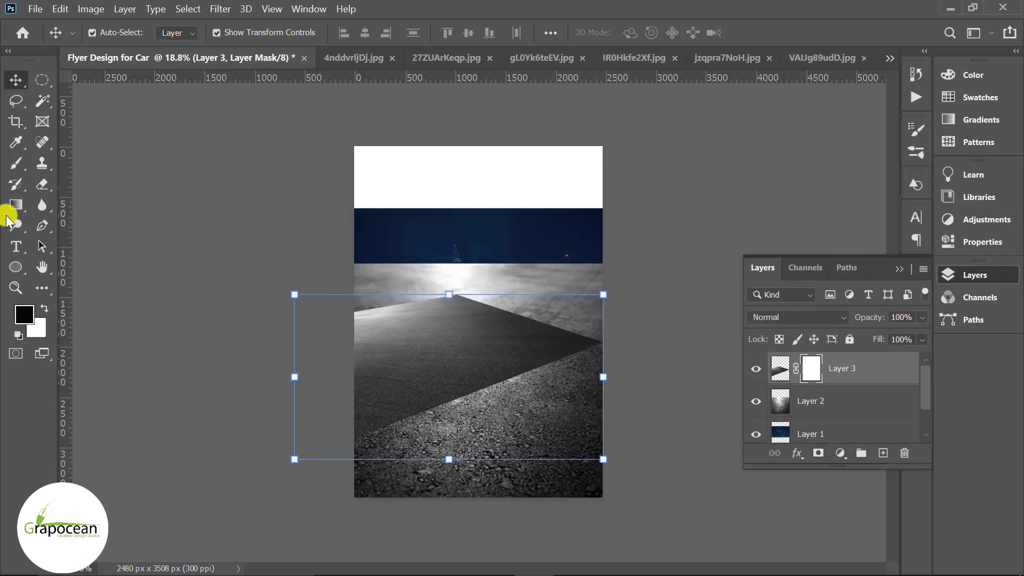
click(24, 161)
scroll(377, 407, up, 2)
mouse_move(358, 471)
mouse_down()
mouse_move(427, 466)
mouse_move(322, 500)
mouse_up()
shift+click(652, 362)
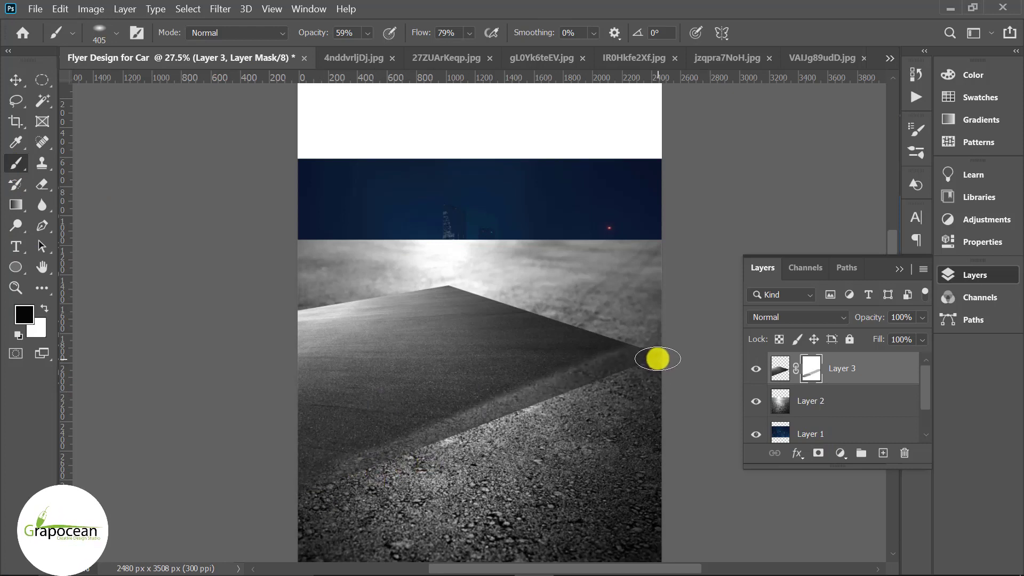
key(ctrl+z)
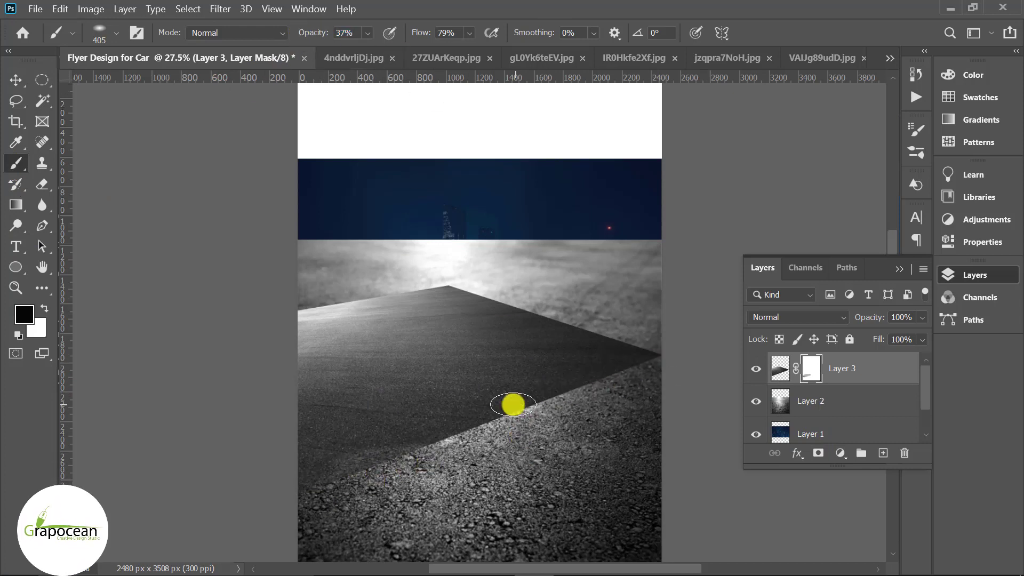
Step: Check the soft brush's size and hardness, then zoom out slightly on Layer 3
shift+right_click(513, 405)
key(Escape)
right_click(425, 359)
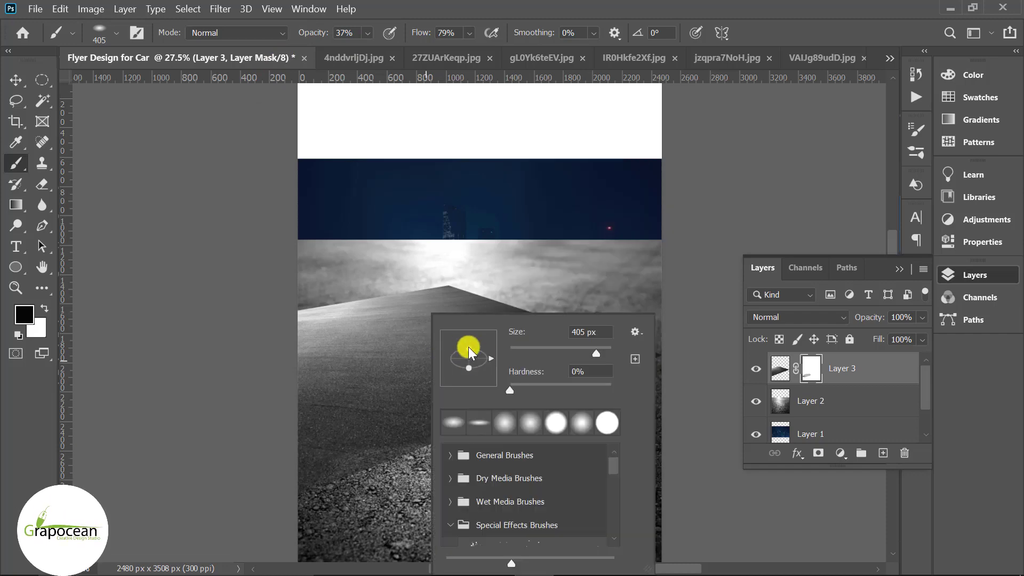
click(405, 451)
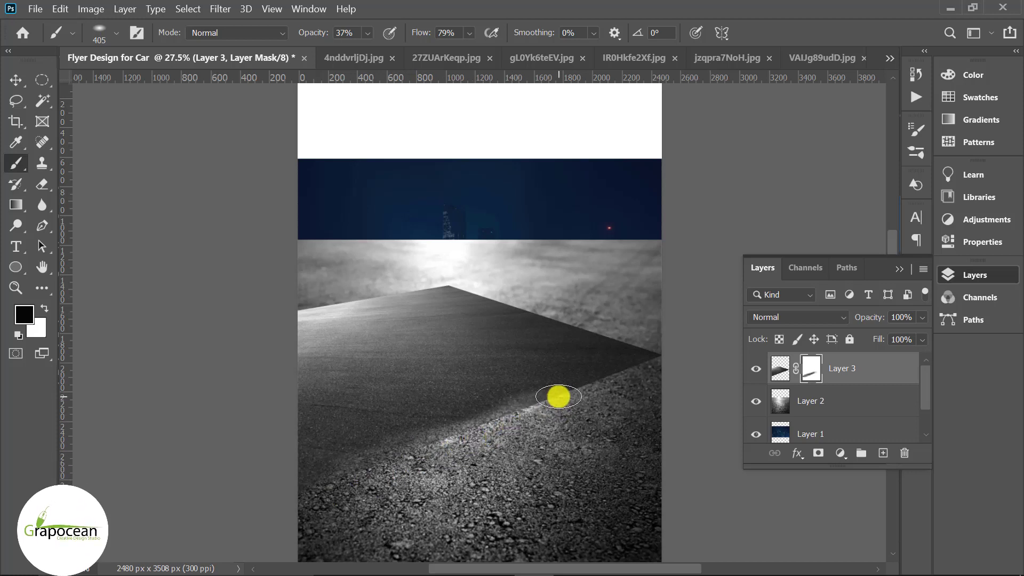
click(16, 80)
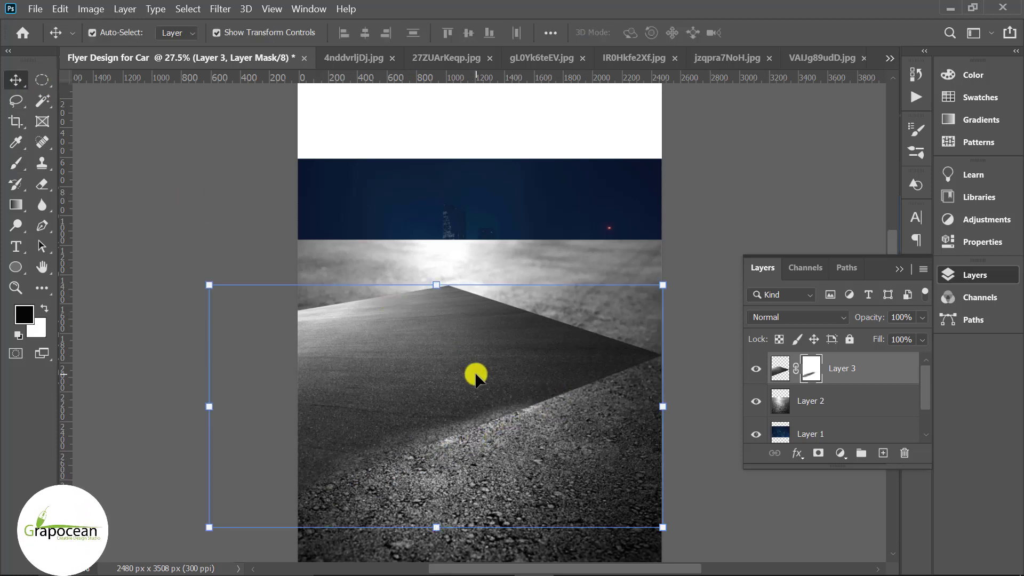
key(ctrl+minus)
Step: Enlarge the road layer to about 120% and shift it down and right
drag(648, 509, 689, 530)
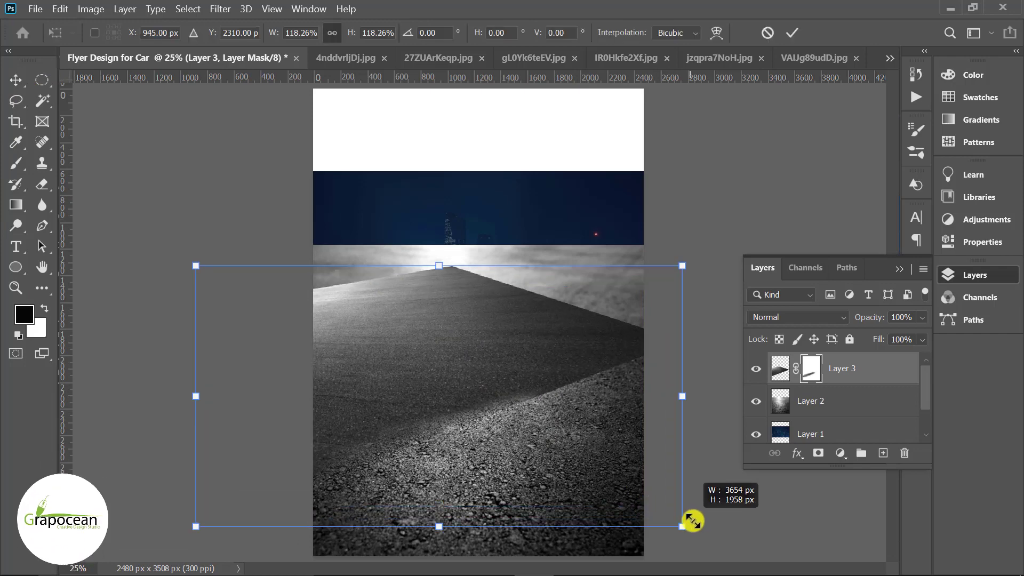
mouse_move(488, 374)
mouse_down()
mouse_move(537, 416)
mouse_move(533, 392)
mouse_up()
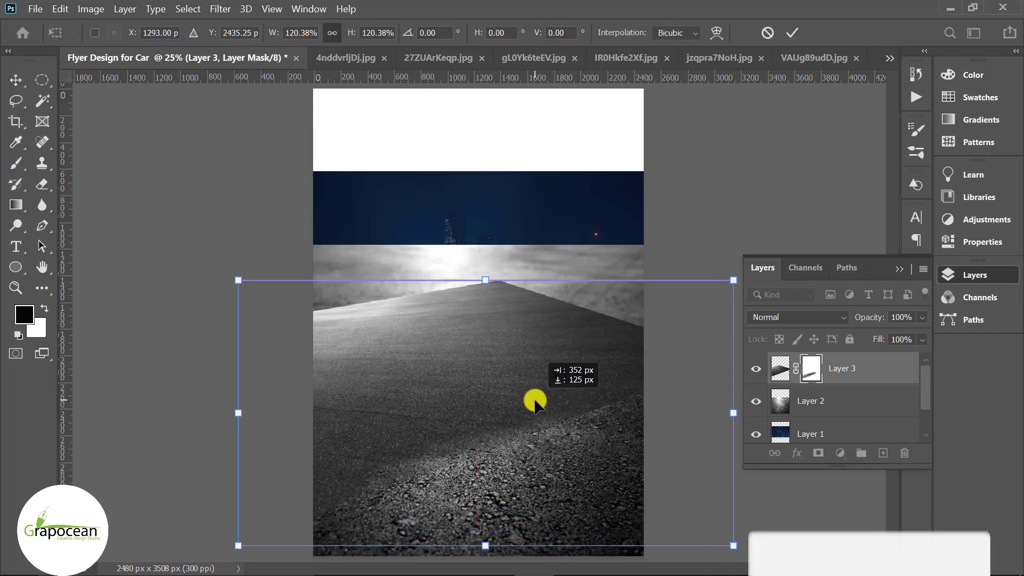
click(792, 32)
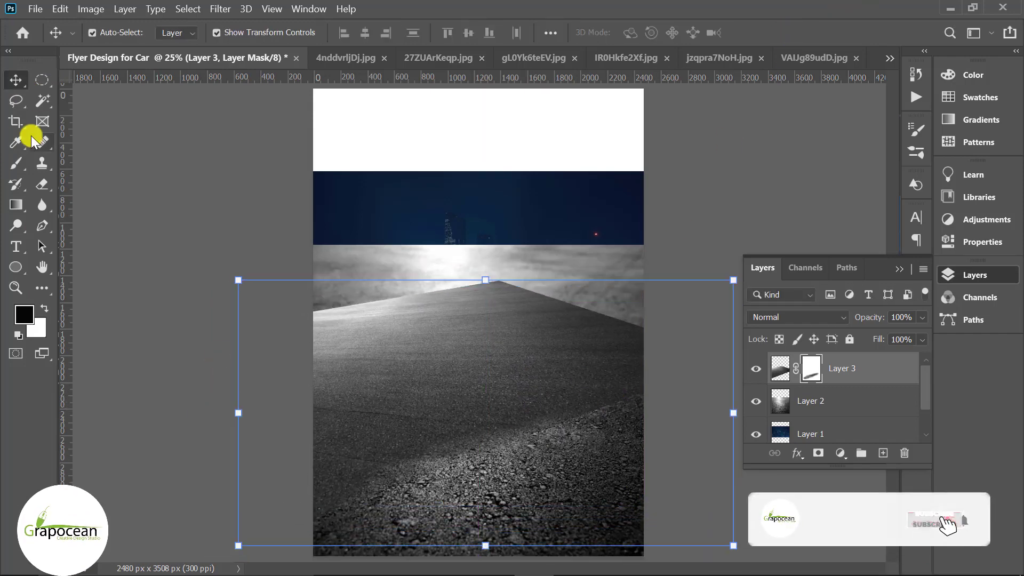
Step: Paint the mask along the road's upper edge with the soft brush
right_click(16, 164)
click(80, 156)
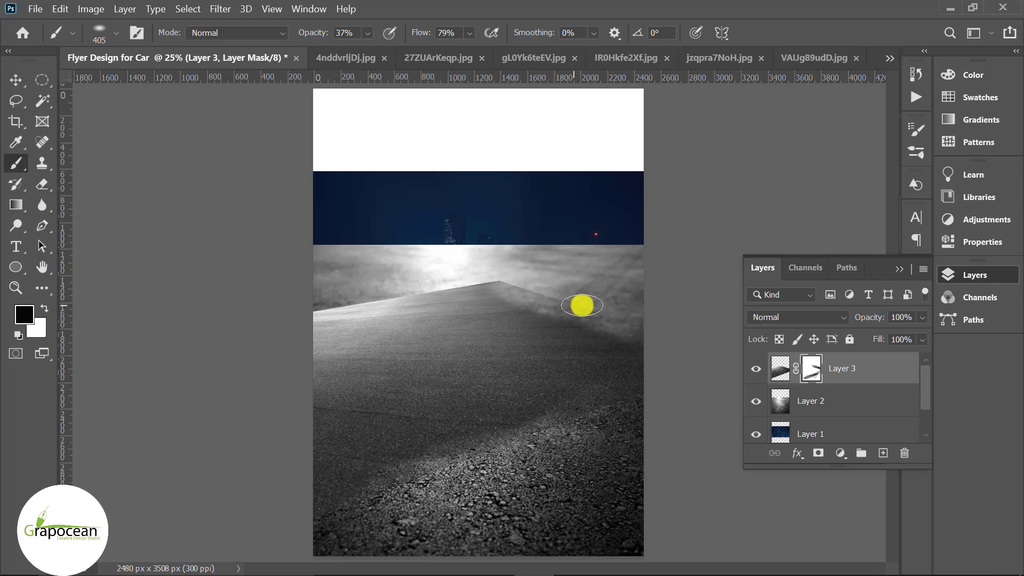
drag(525, 278, 329, 309)
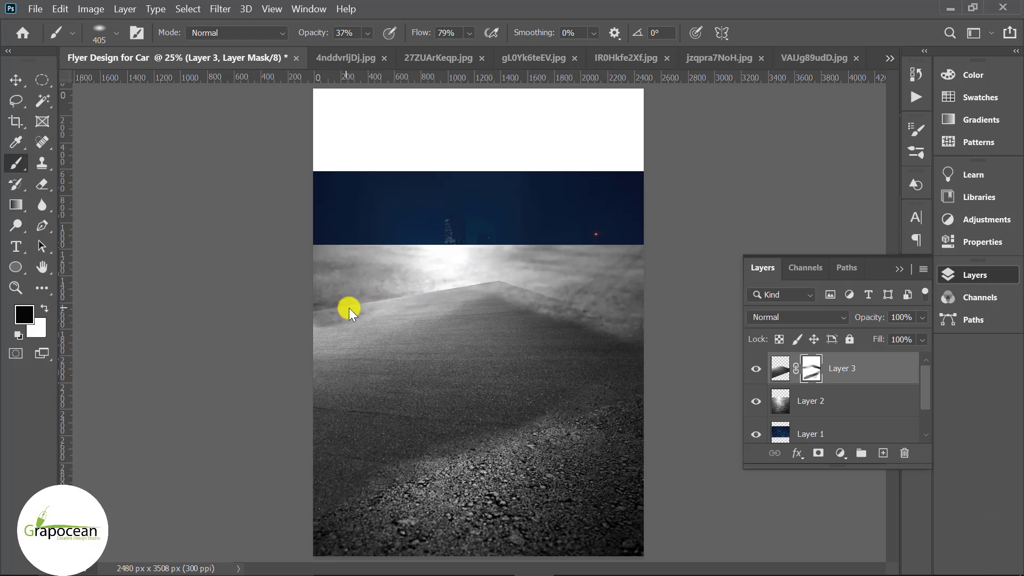
drag(326, 315, 417, 293)
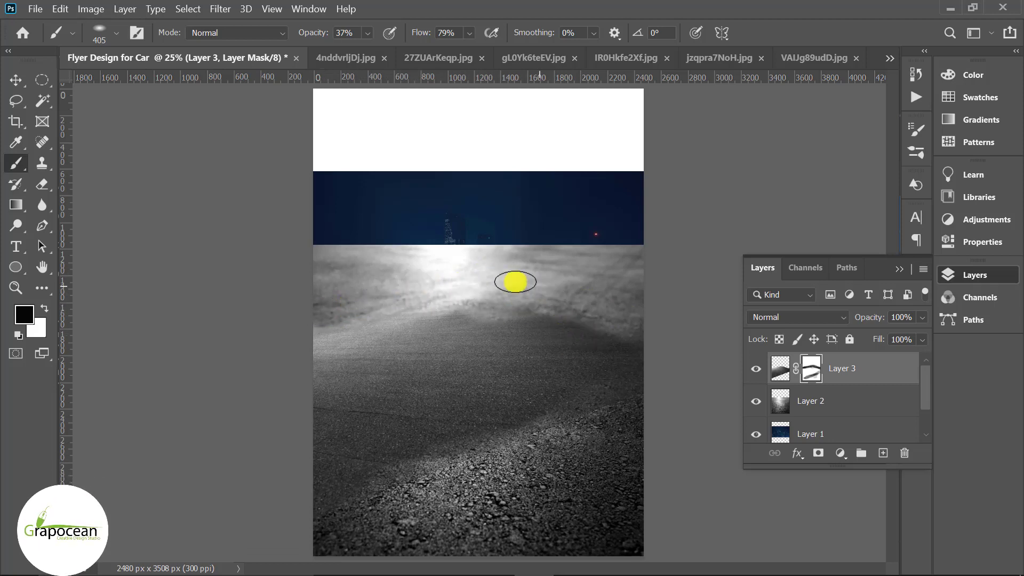
Step: Move the road layer down about 100 px and enlarge it to about 143%, committing the transform
click(15, 80)
drag(538, 366, 513, 420)
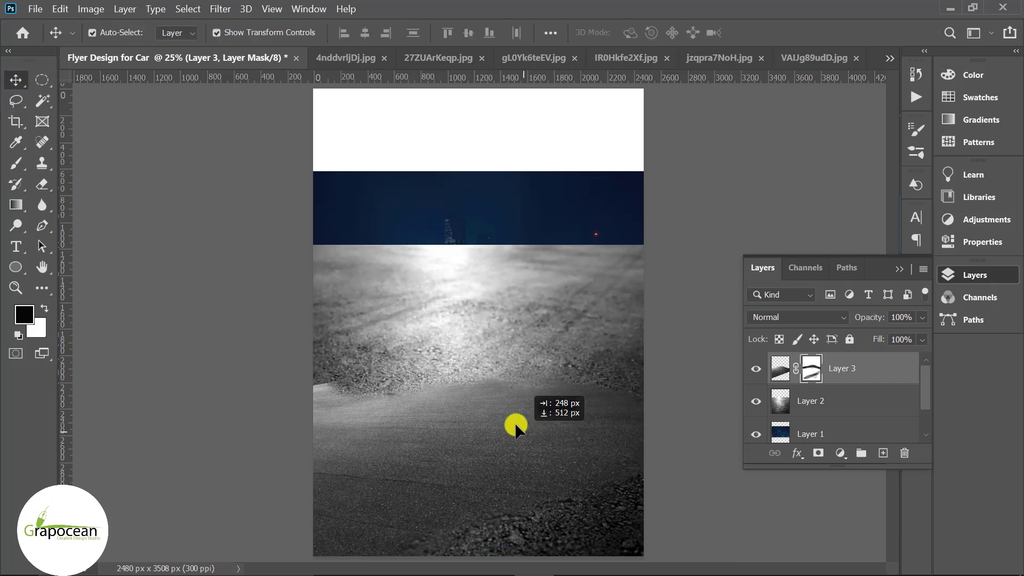
key(ctrl+minus)
drag(694, 530, 715, 544)
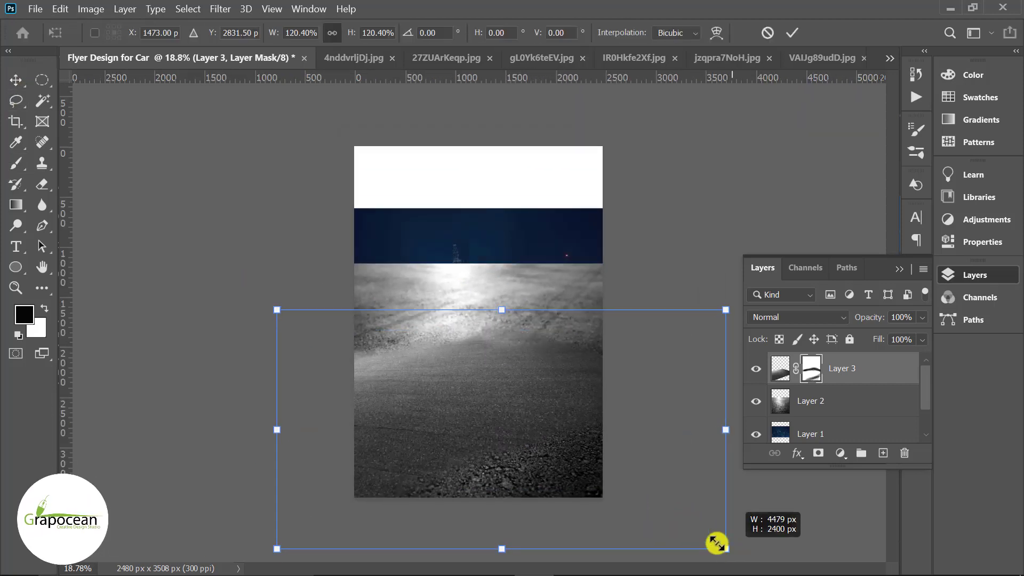
mouse_move(460, 410)
mouse_down()
mouse_move(491, 419)
mouse_move(469, 403)
mouse_up()
drag(731, 538, 768, 553)
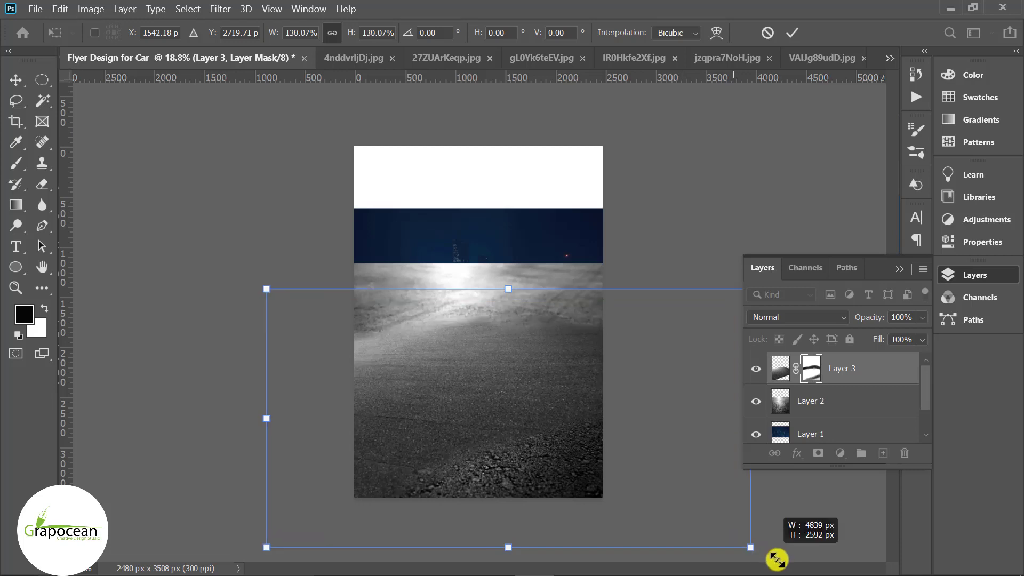
mouse_move(480, 398)
mouse_down()
mouse_move(434, 393)
mouse_move(428, 404)
mouse_up()
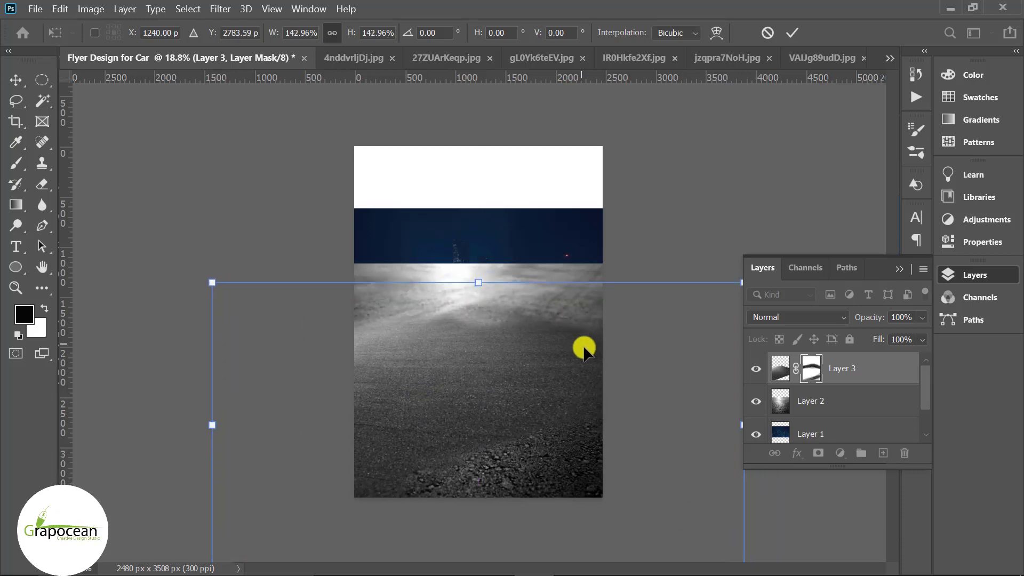
key(Return)
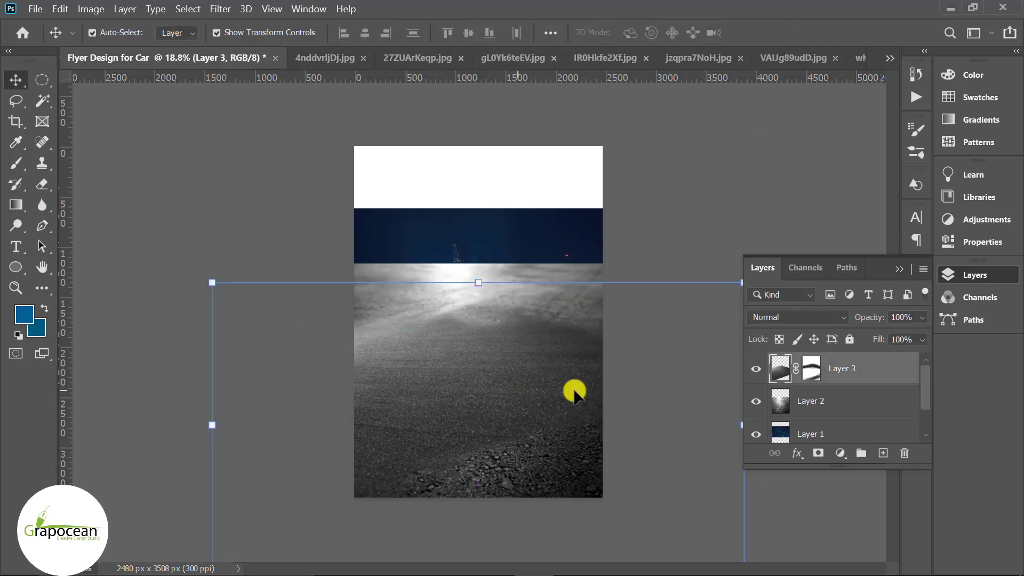
Step: Select Layer 3 as the top layer in the stack
click(841, 399)
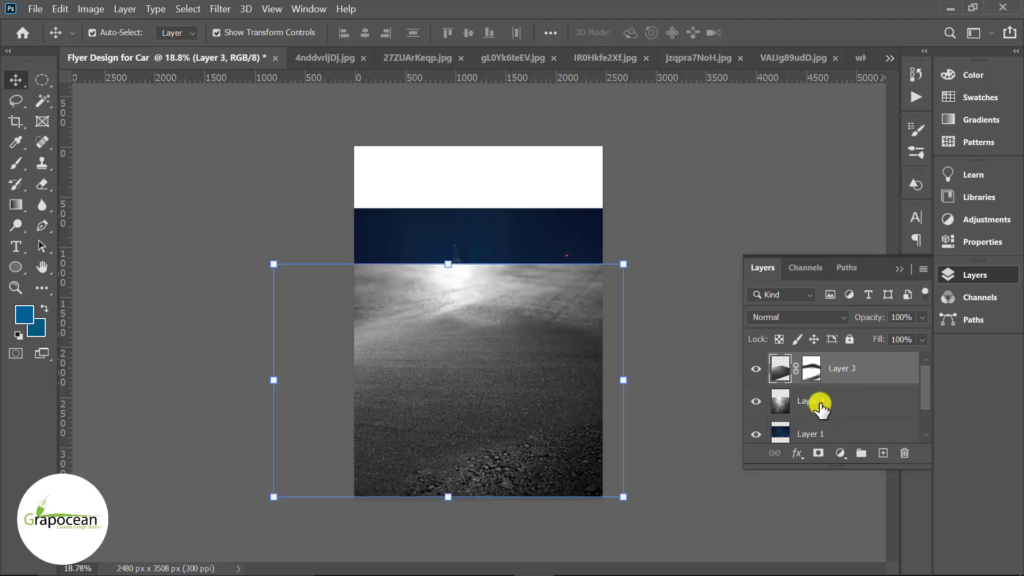
click(851, 367)
click(848, 402)
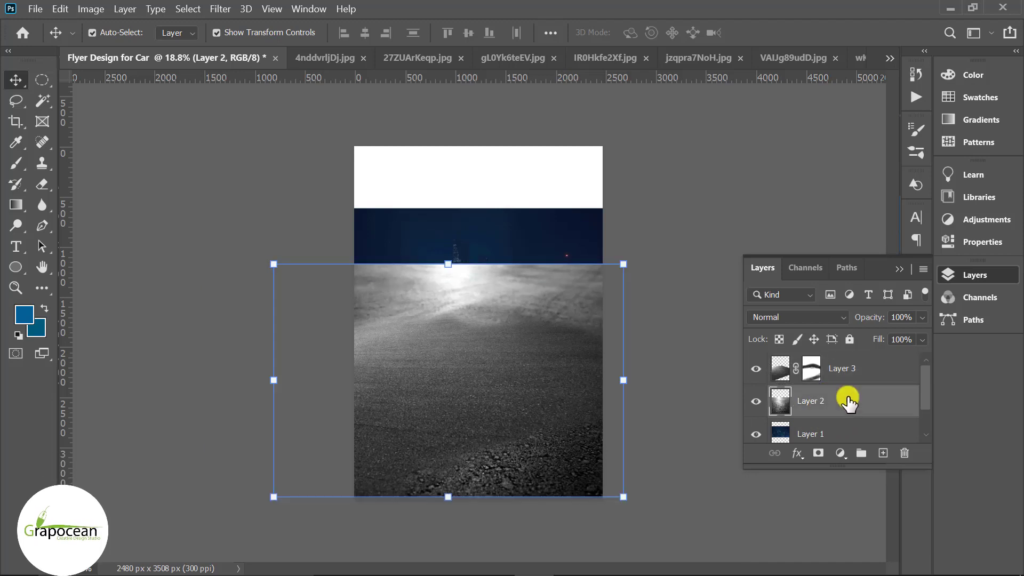
click(856, 368)
Step: Add a Gradient Map adjustment layer using a dark navy preset from the Blues group
click(840, 453)
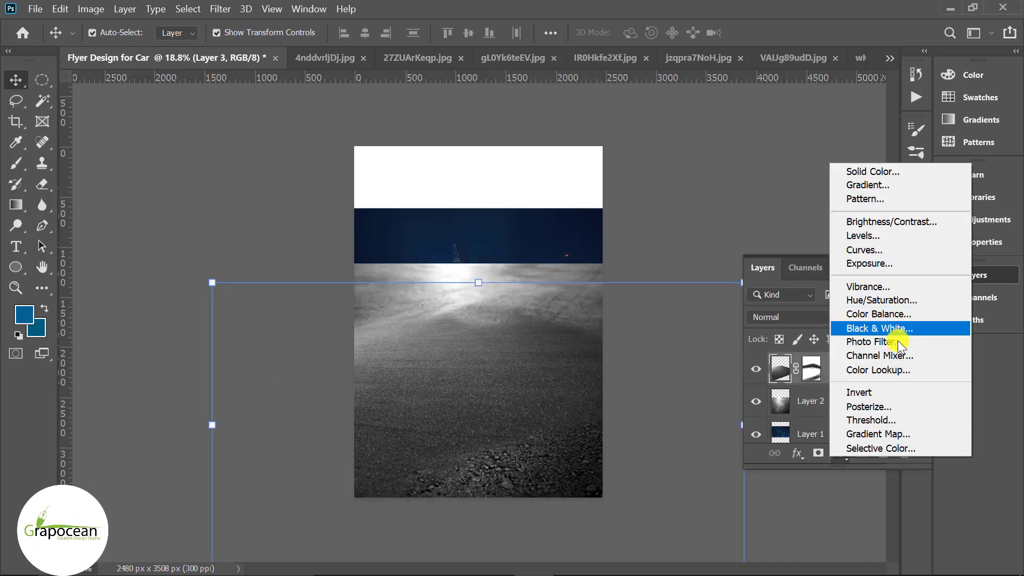
click(887, 439)
click(907, 226)
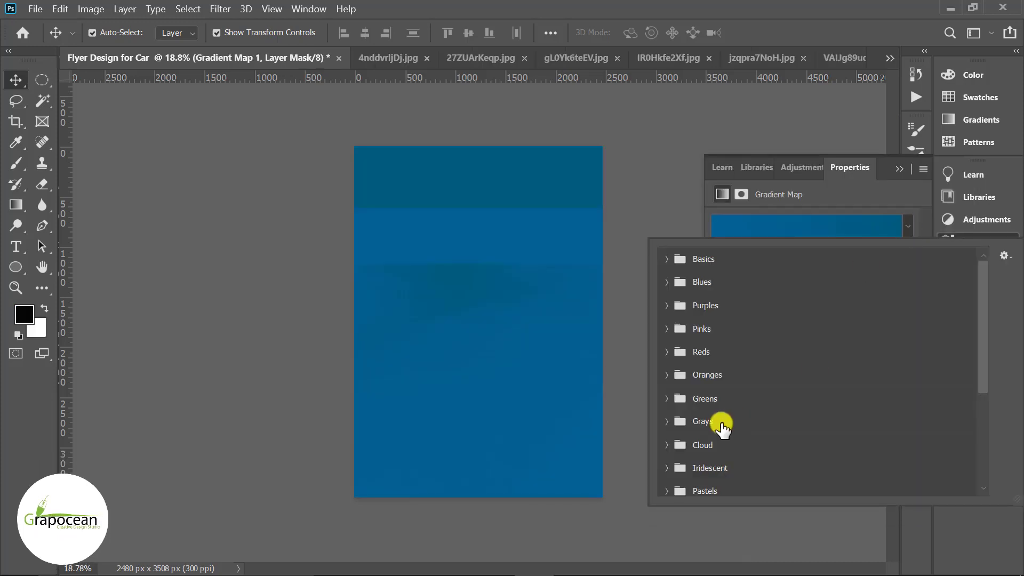
click(667, 281)
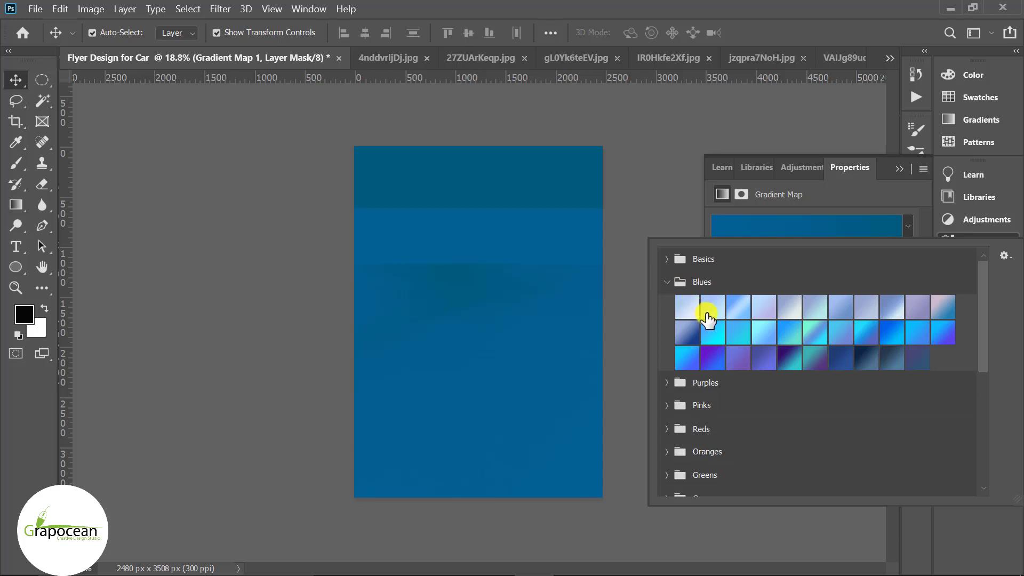
click(870, 359)
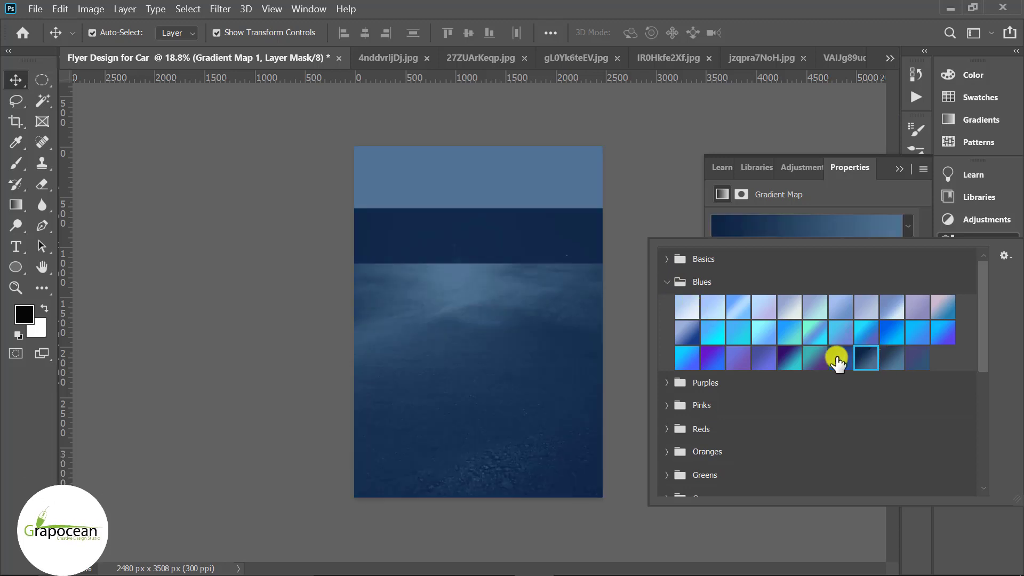
click(57, 66)
click(900, 169)
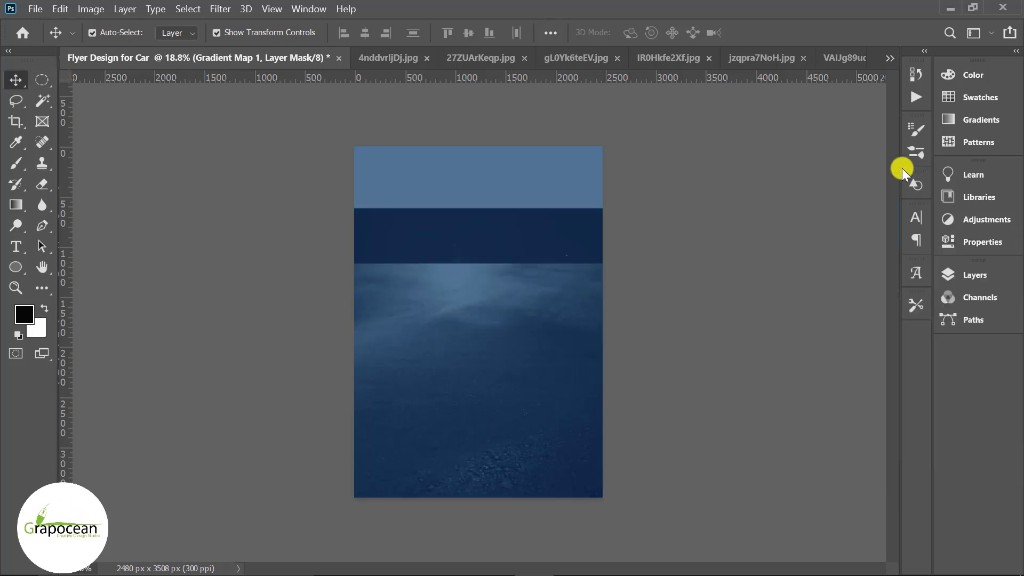
click(981, 274)
click(821, 318)
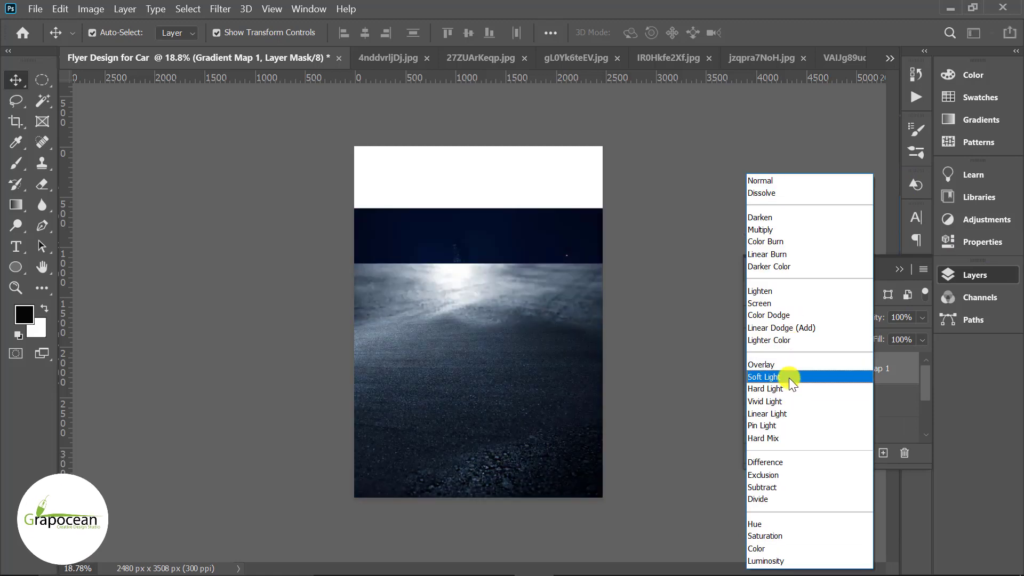
Step: Set the Gradient Map to Hard Light and move the city skyline layer to the top
click(790, 388)
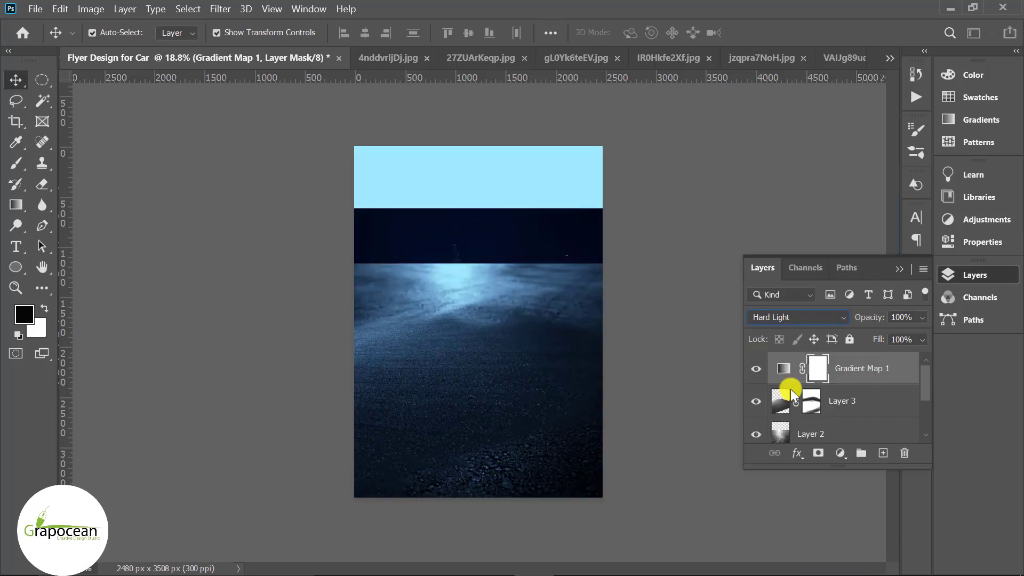
scroll(832, 411, down, 1)
drag(832, 411, 826, 365)
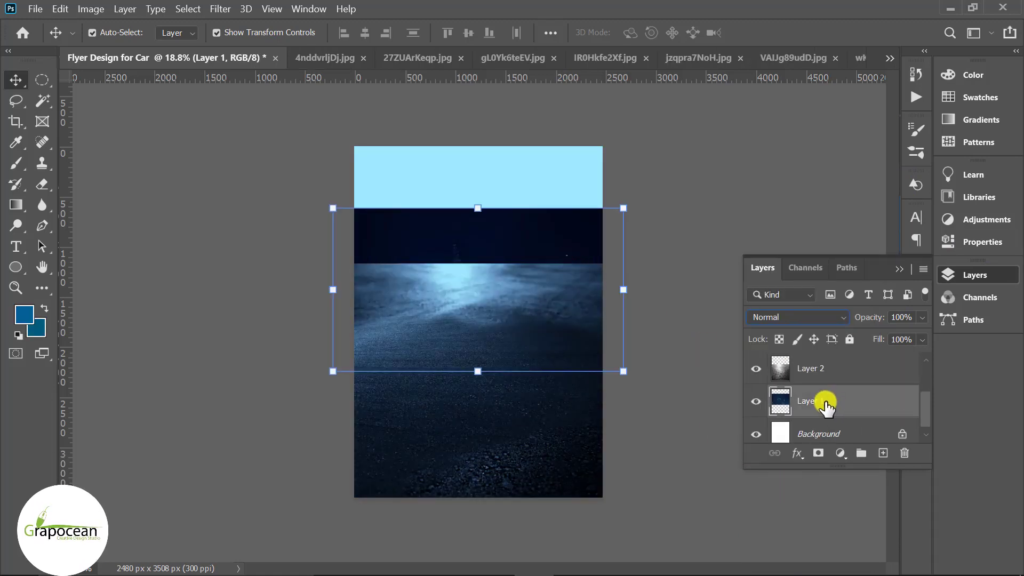
Step: Enlarge and centre the skyline to about 124%, then place it below the asphalt road layer
drag(529, 298, 524, 263)
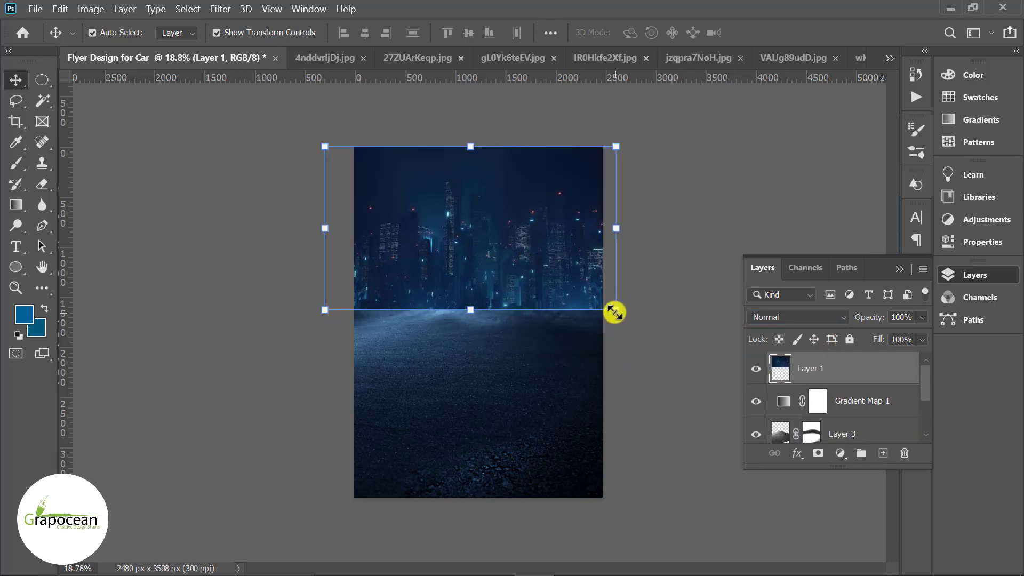
drag(617, 309, 649, 334)
drag(531, 299, 539, 316)
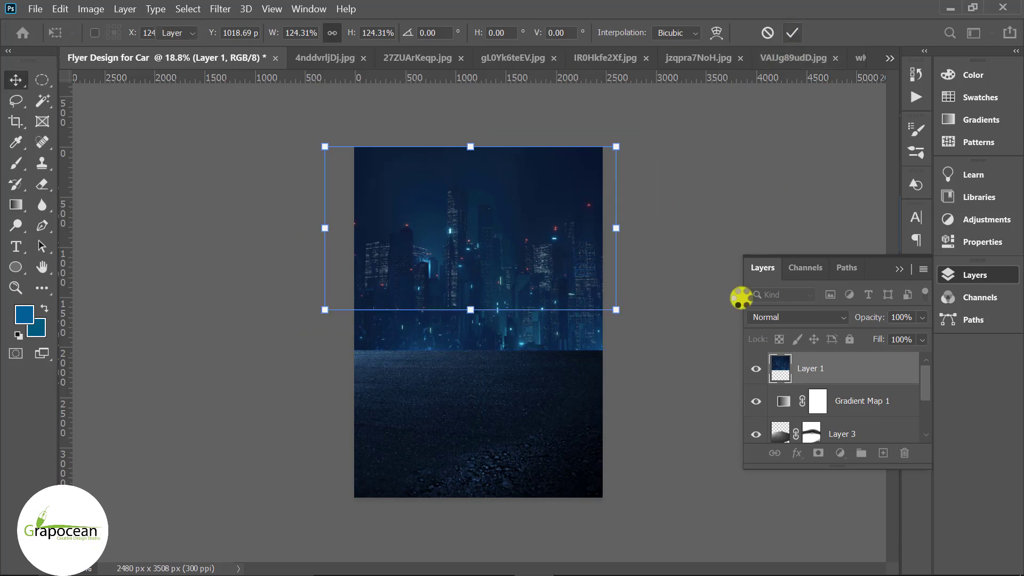
key(Return)
mouse_move(859, 372)
mouse_down()
mouse_move(861, 456)
mouse_move(848, 415)
mouse_up()
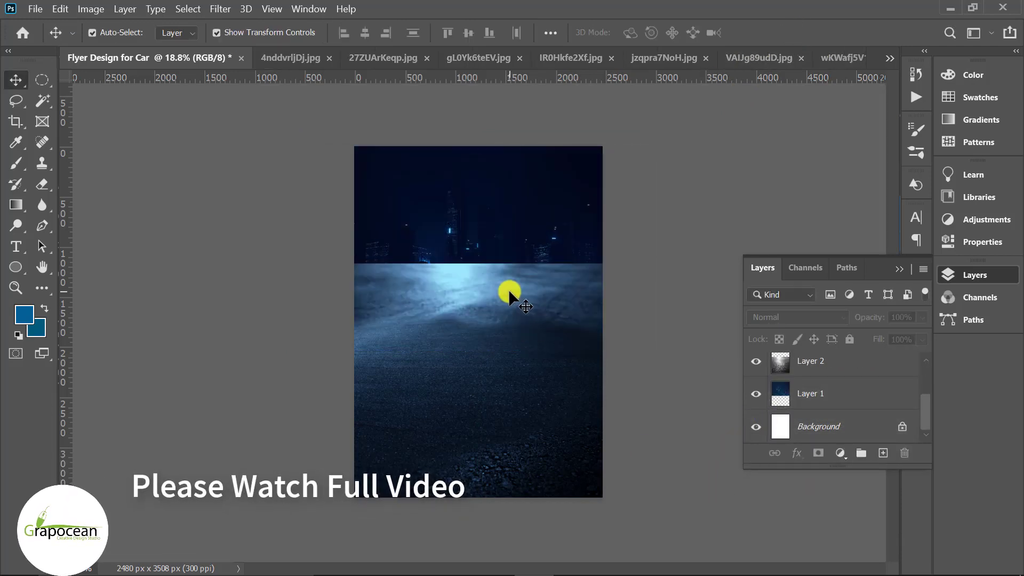
click(816, 361)
Step: Mask the asphalt Layer 2 with a large black brush at full opacity along the horizon, revealing the skyline
click(818, 453)
right_click(16, 163)
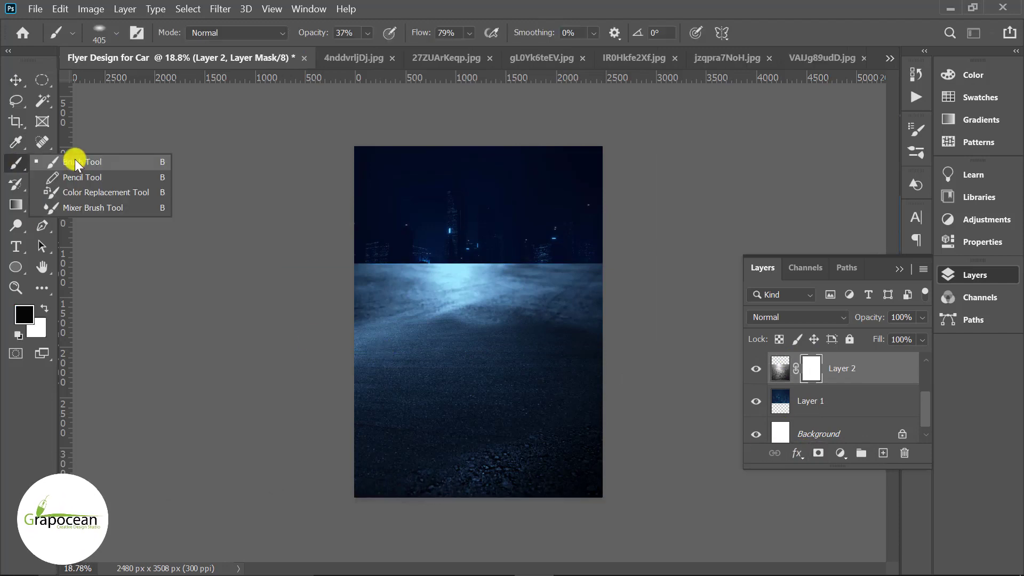
click(80, 162)
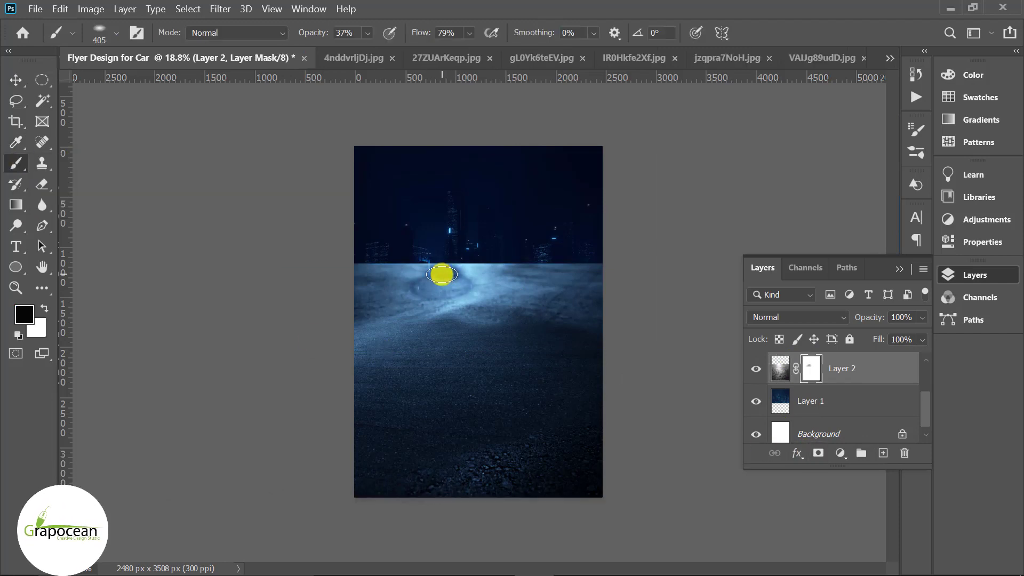
key(bracketright)
key(bracketright)
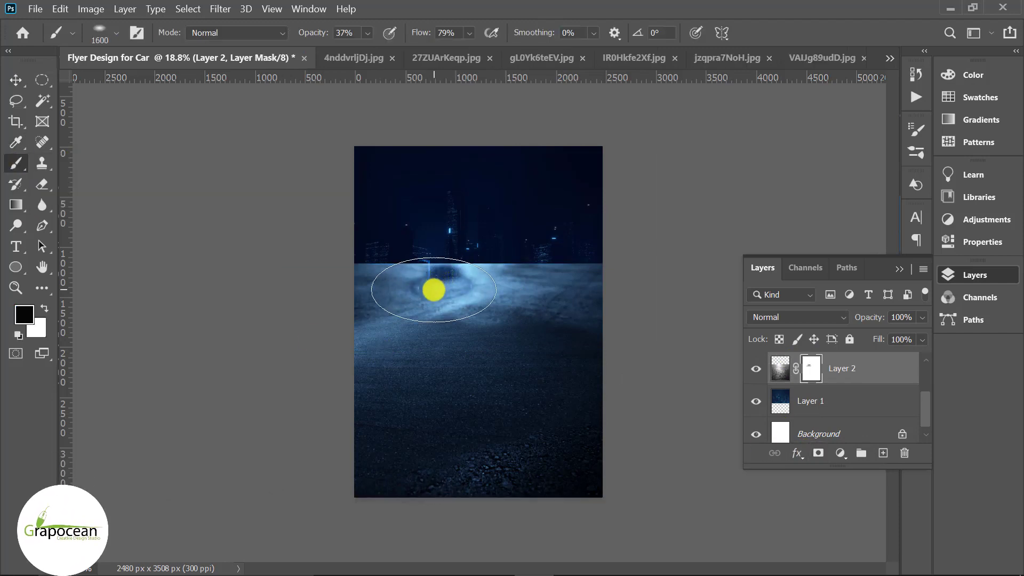
key(bracketright)
drag(434, 290, 386, 290)
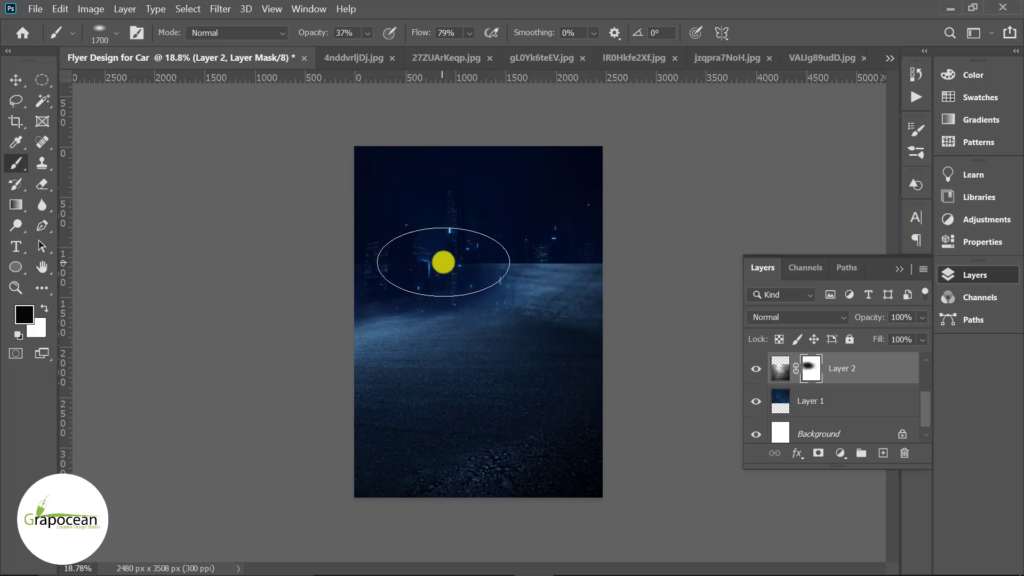
drag(442, 263, 415, 264)
drag(485, 266, 513, 267)
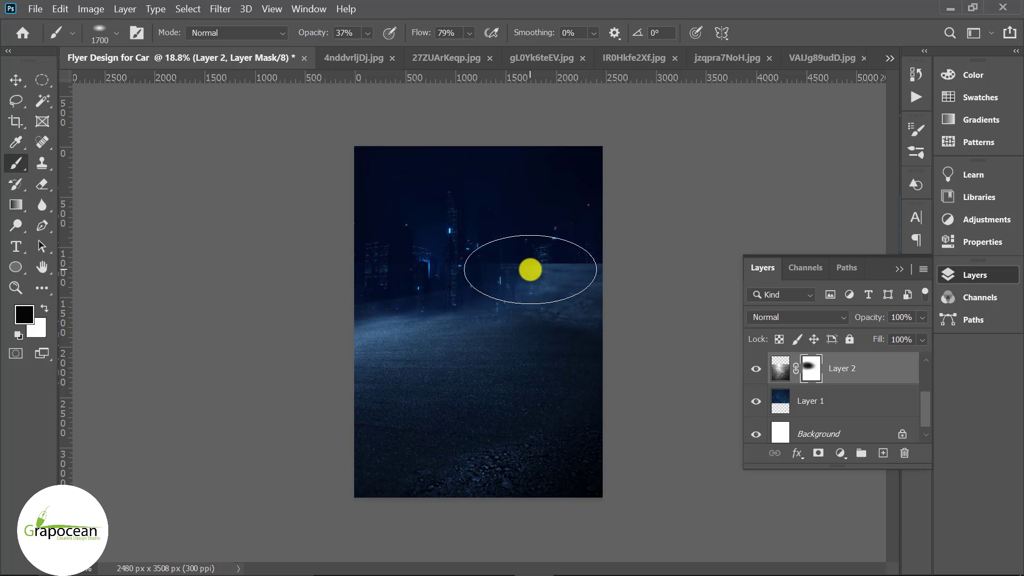
drag(313, 27, 347, 27)
drag(526, 270, 581, 265)
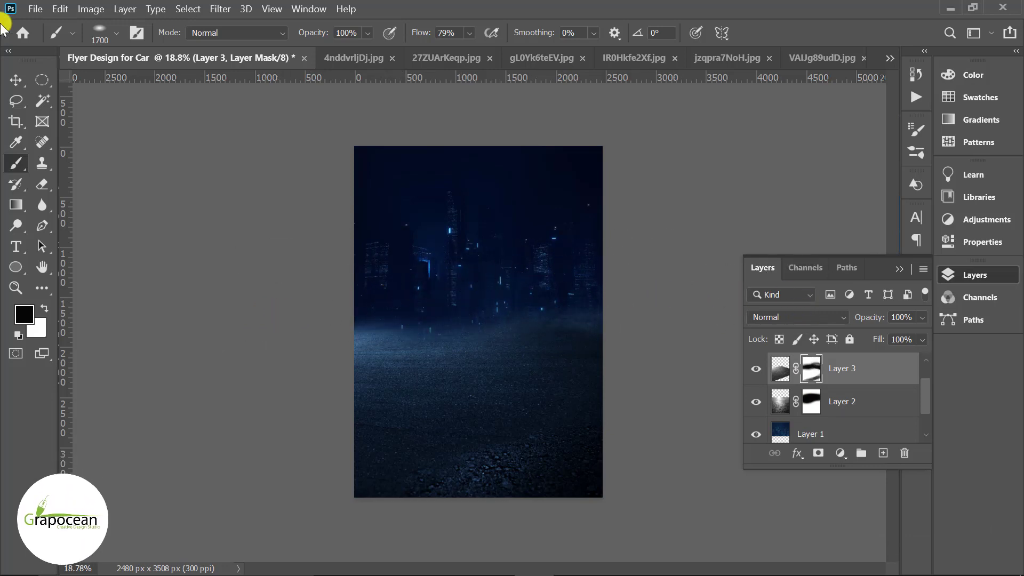
Step: Close the spare asphalt photo document without saving
click(16, 80)
click(128, 183)
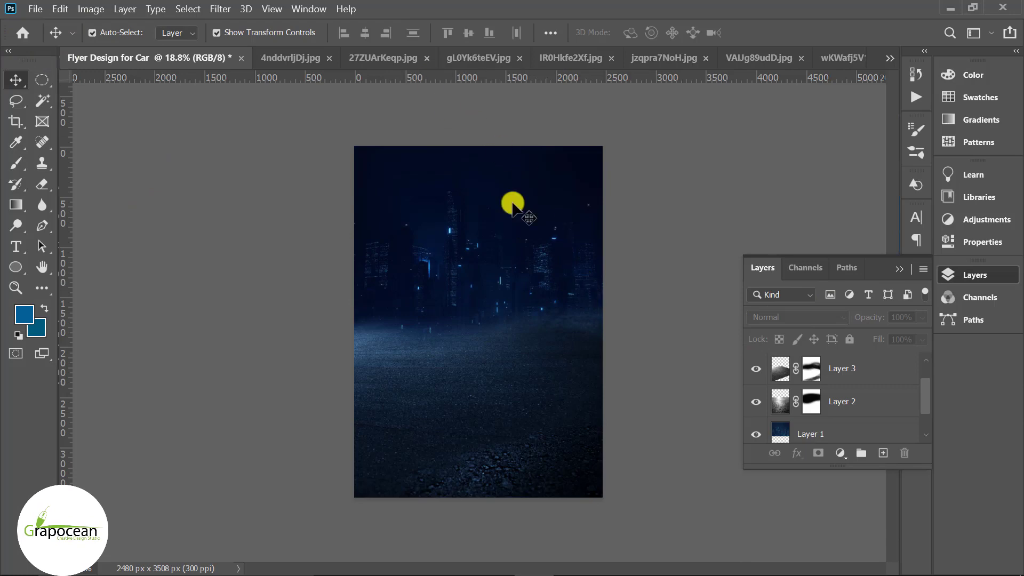
click(309, 59)
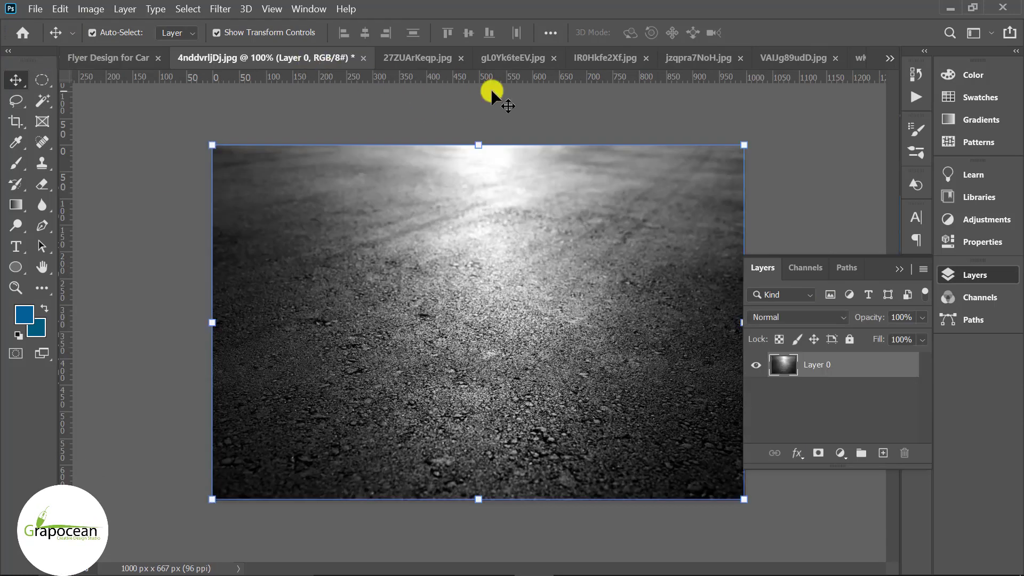
click(789, 56)
click(212, 58)
click(363, 57)
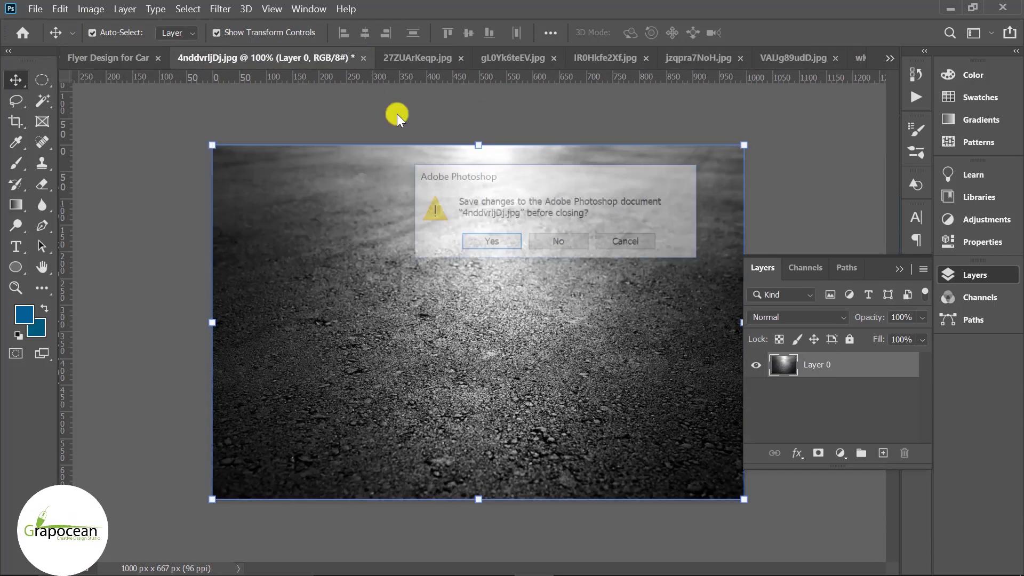
click(554, 241)
Step: Unlock the white car photo, drag it into the flyer and enlarge it to about 238%
click(203, 59)
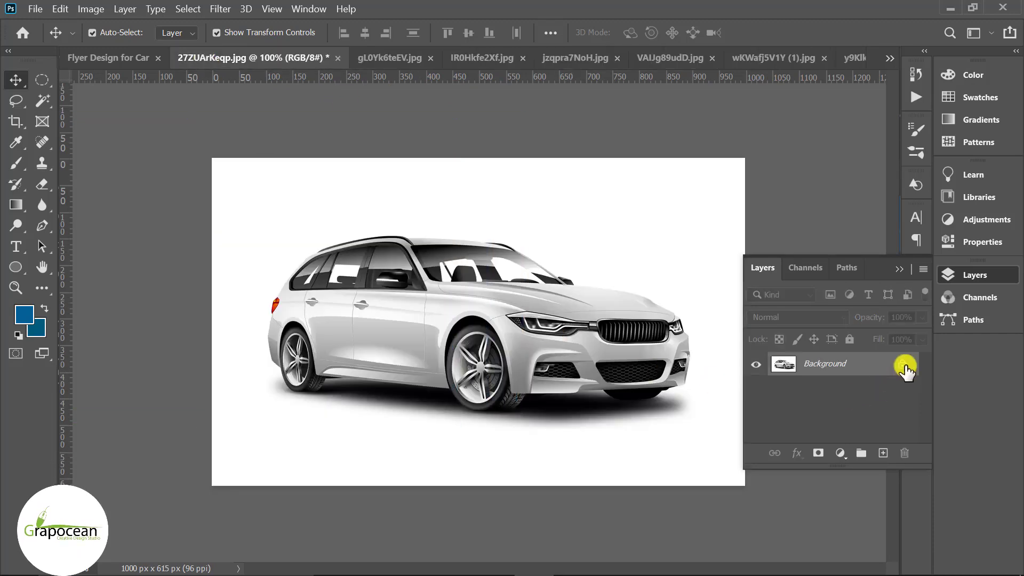
click(902, 366)
drag(457, 208, 504, 384)
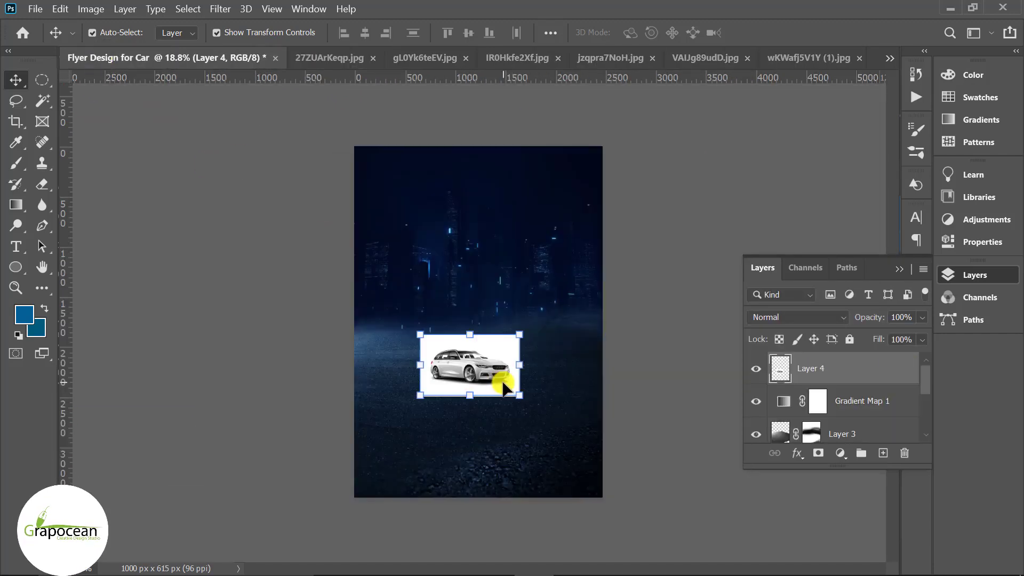
key(ctrl+0)
drag(534, 419, 601, 455)
drag(475, 379, 498, 370)
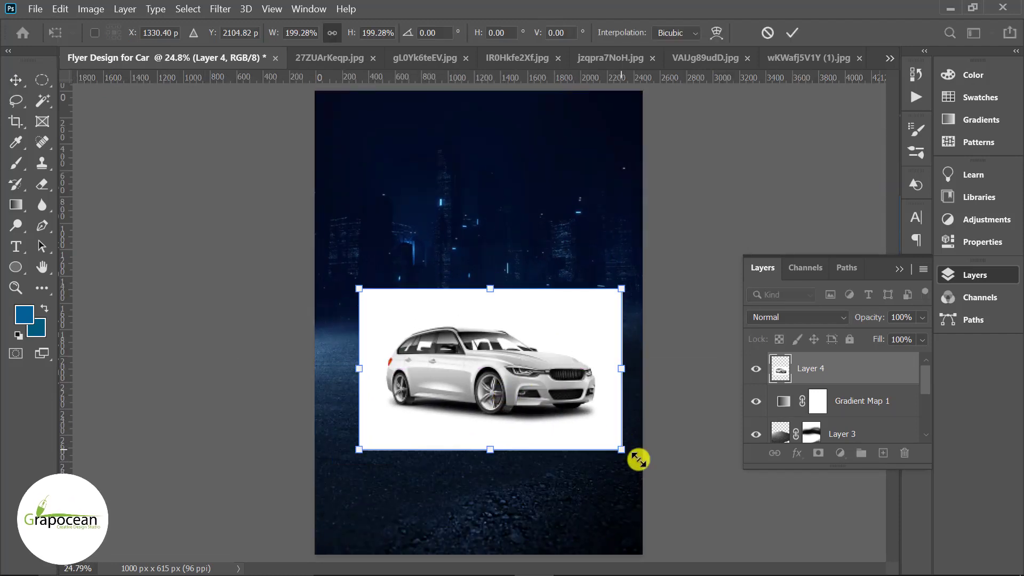
drag(638, 459, 662, 472)
drag(549, 350, 543, 353)
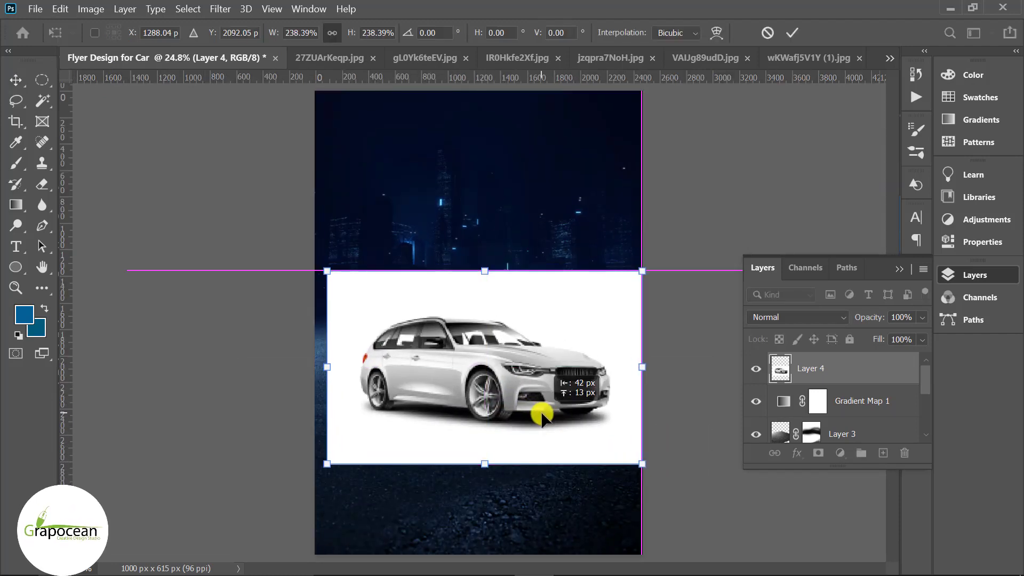
click(789, 36)
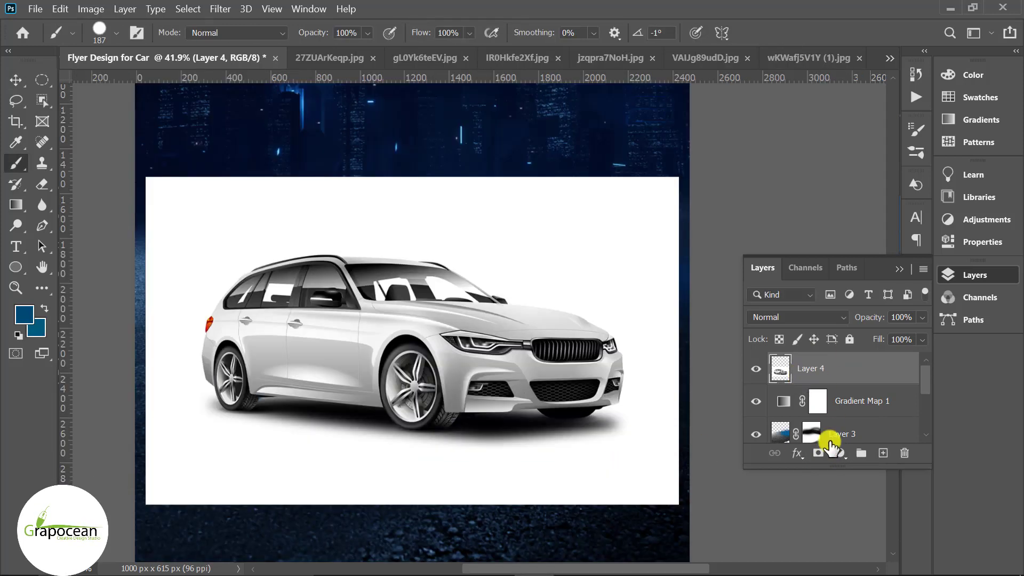
Step: Add a mask to car Layer 4 and paint black along its bottom-left edge
click(820, 453)
key(d)
key(x)
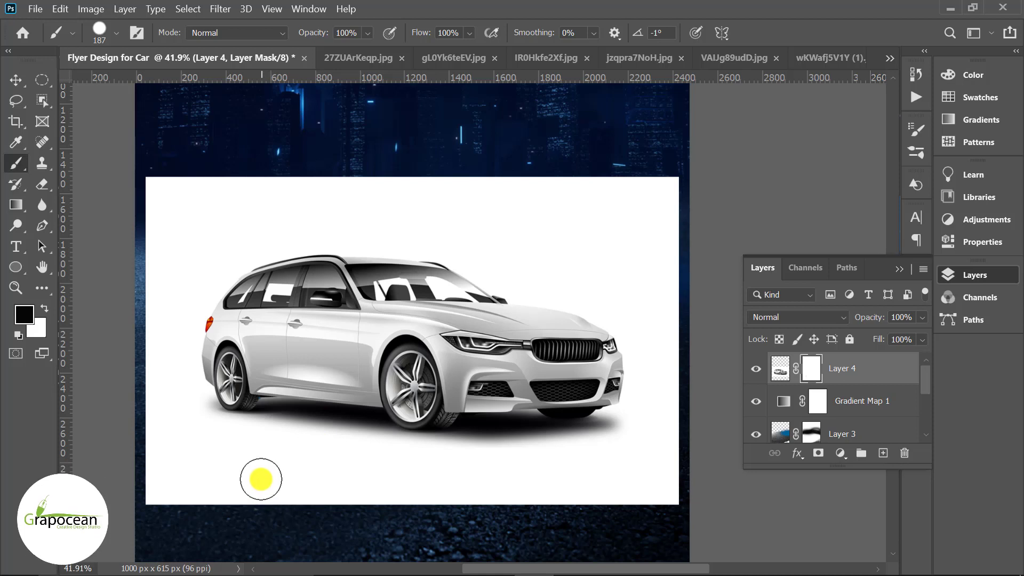
mouse_move(262, 480)
mouse_down()
mouse_move(160, 488)
mouse_move(400, 492)
mouse_move(339, 501)
mouse_up()
key(ctrl+z)
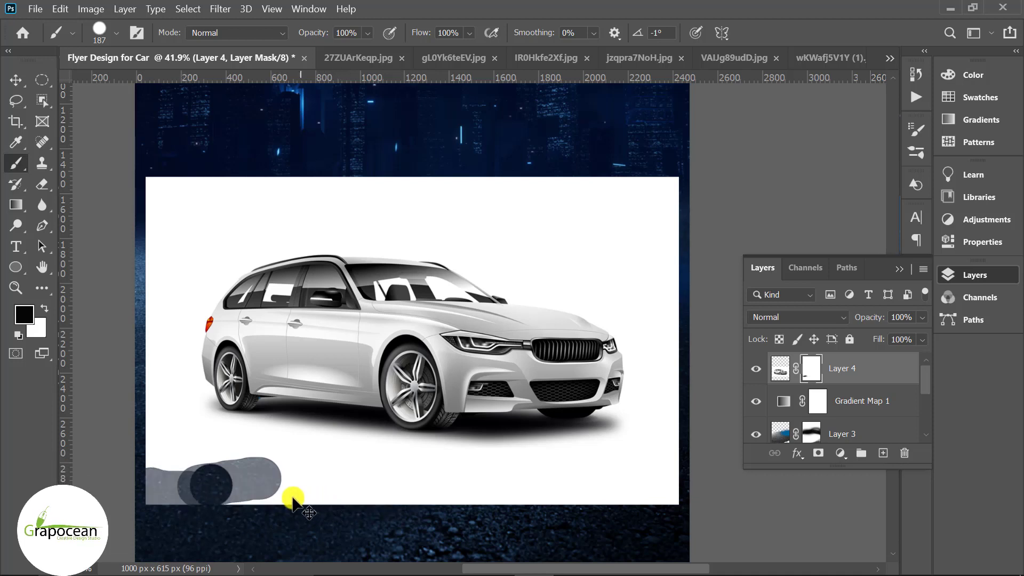
key(ctrl+z)
key(ctrl+z)
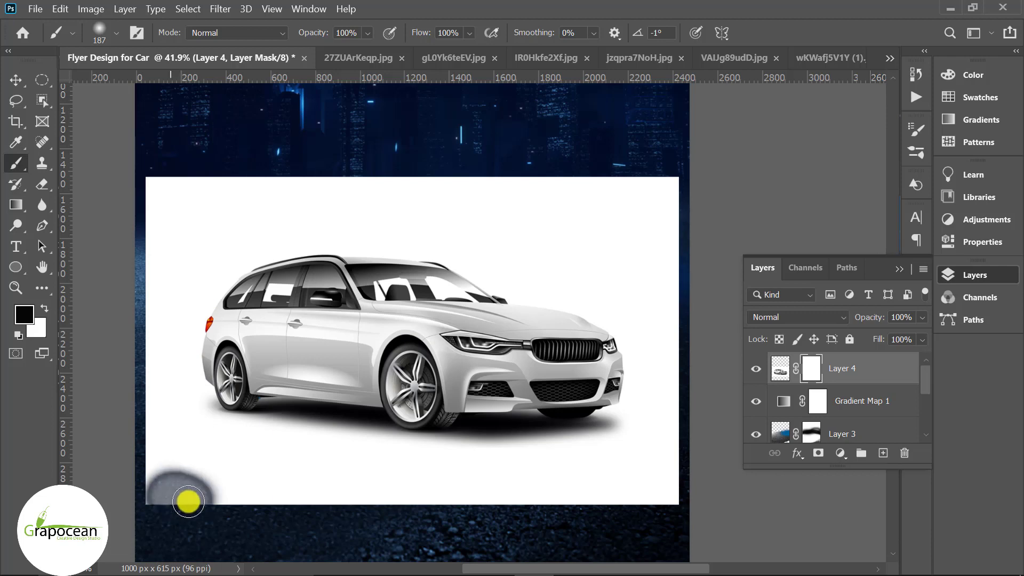
mouse_move(188, 501)
mouse_down()
mouse_move(265, 491)
mouse_move(273, 500)
mouse_up()
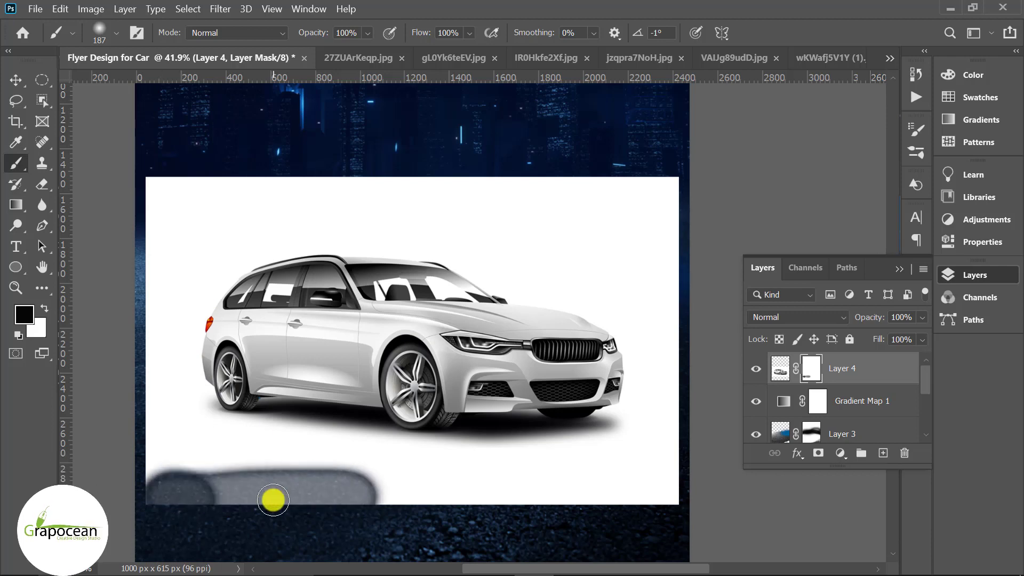
Step: Restore the Essentials workspace and mask more of the car backdrop's lower-left corner
click(308, 10)
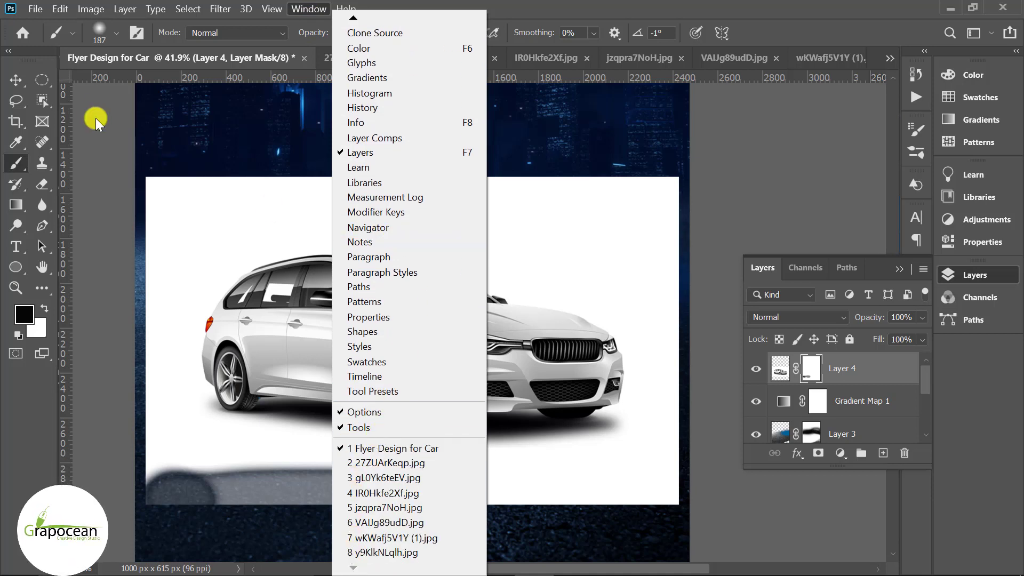
drag(21, 162, 58, 162)
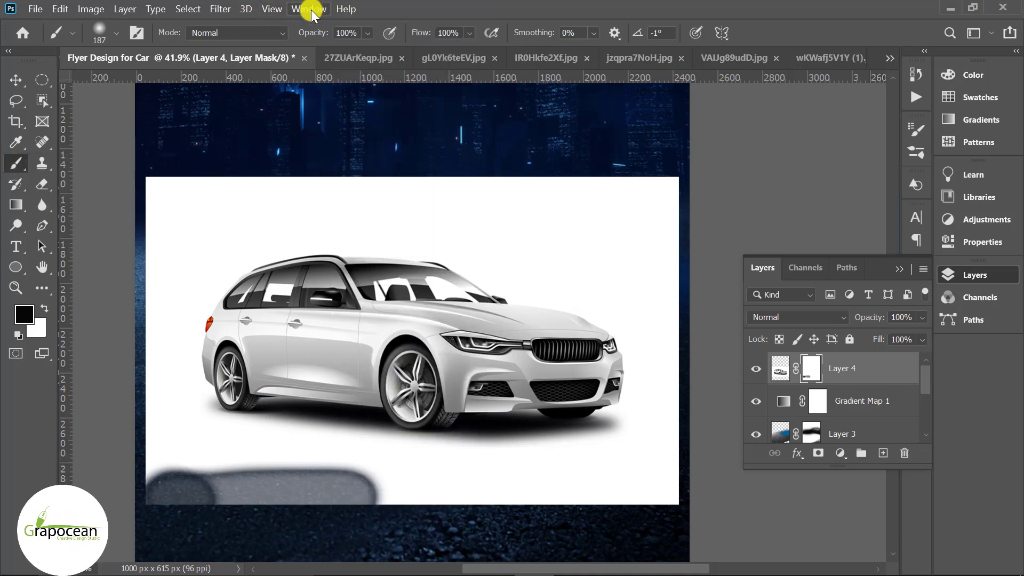
click(991, 34)
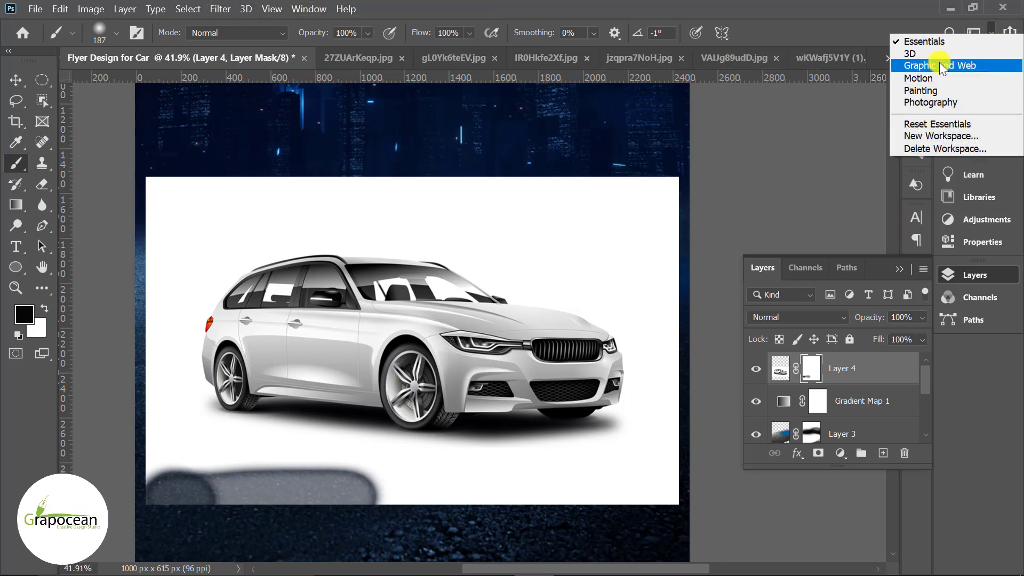
click(952, 124)
mouse_move(352, 453)
mouse_down()
mouse_move(196, 473)
mouse_move(212, 471)
mouse_up()
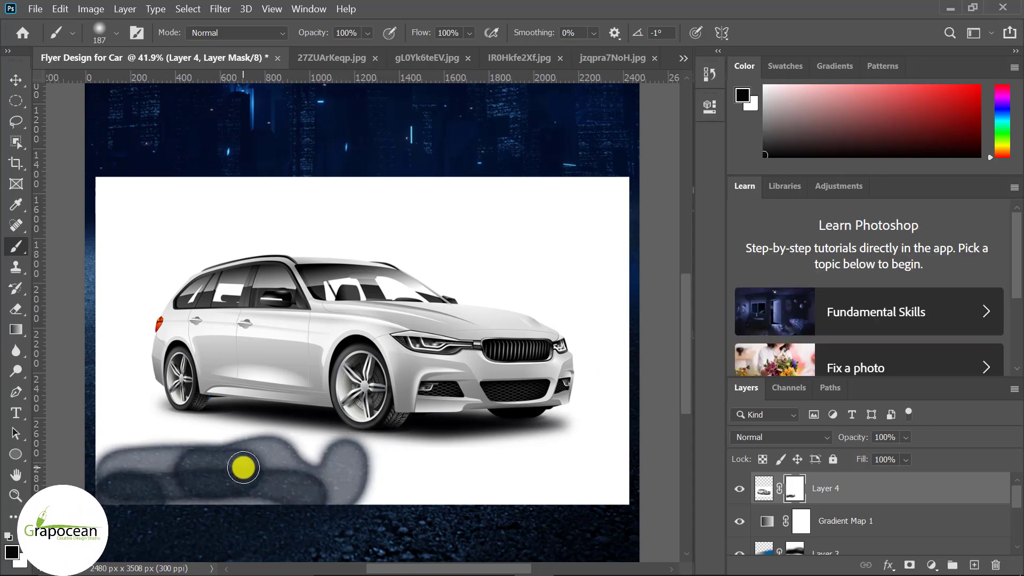
Step: Set brush opacity 40% and flow 72%, then mask the backdrop's lower-left edge
key(ctrl+z)
key(ctrl+z)
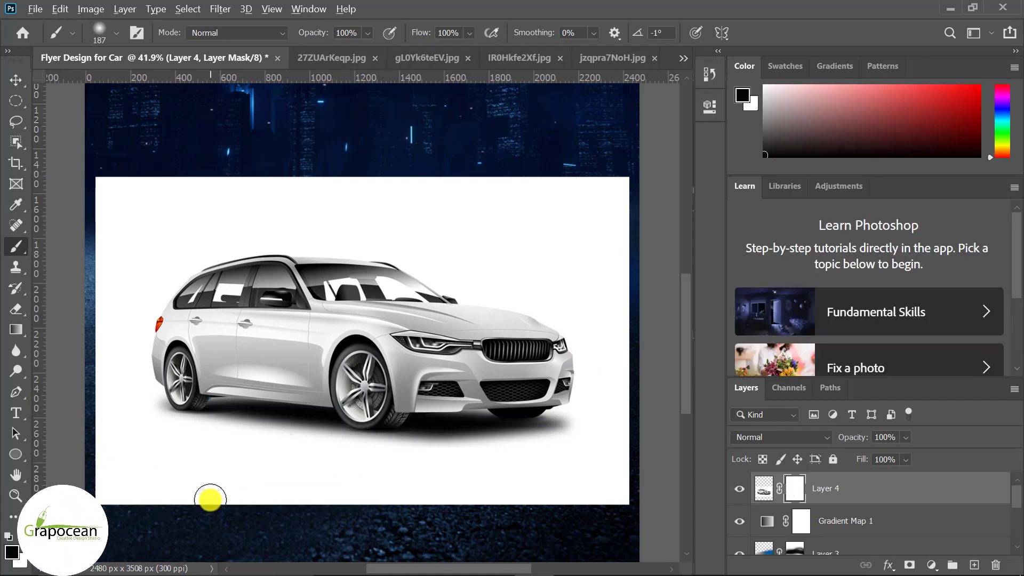
drag(210, 500, 214, 435)
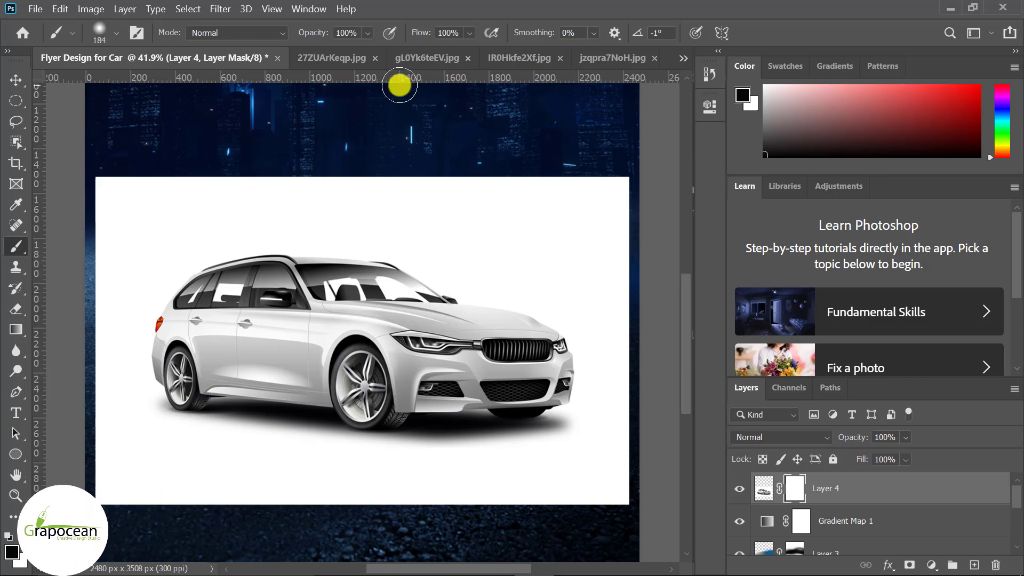
drag(299, 34, 267, 35)
drag(419, 32, 388, 37)
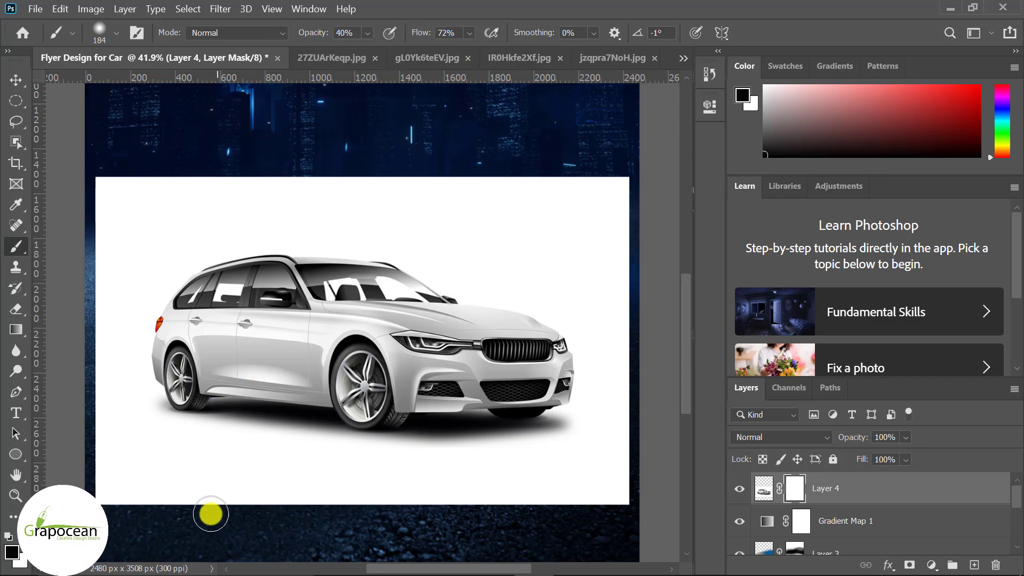
drag(211, 514, 110, 499)
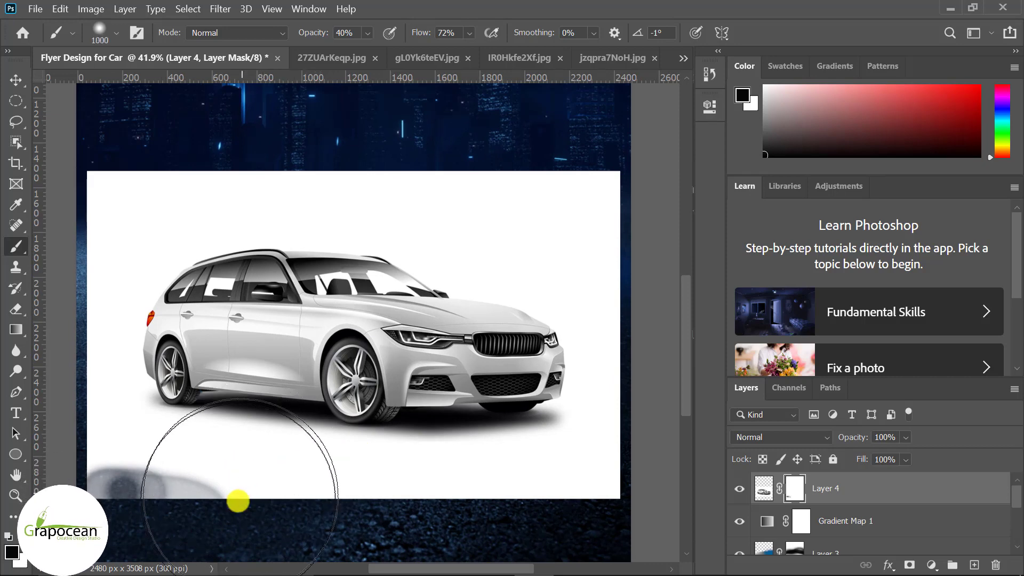
scroll(338, 481, down, 2)
key(bracketright)
key(bracketright)
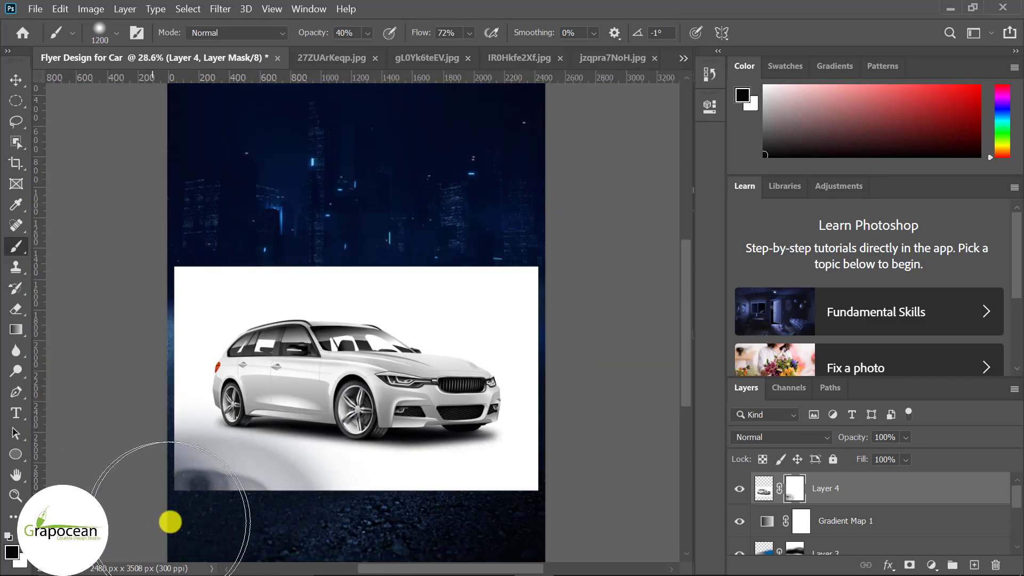
mouse_move(170, 522)
mouse_down()
mouse_move(240, 526)
mouse_move(281, 514)
mouse_move(286, 525)
mouse_move(293, 517)
mouse_move(222, 514)
mouse_move(293, 537)
mouse_move(183, 513)
mouse_move(211, 530)
mouse_move(320, 519)
mouse_move(389, 534)
mouse_move(375, 523)
mouse_move(523, 510)
mouse_move(354, 533)
mouse_move(183, 517)
mouse_move(146, 485)
mouse_move(219, 517)
mouse_move(224, 496)
mouse_move(281, 510)
mouse_move(244, 494)
mouse_up()
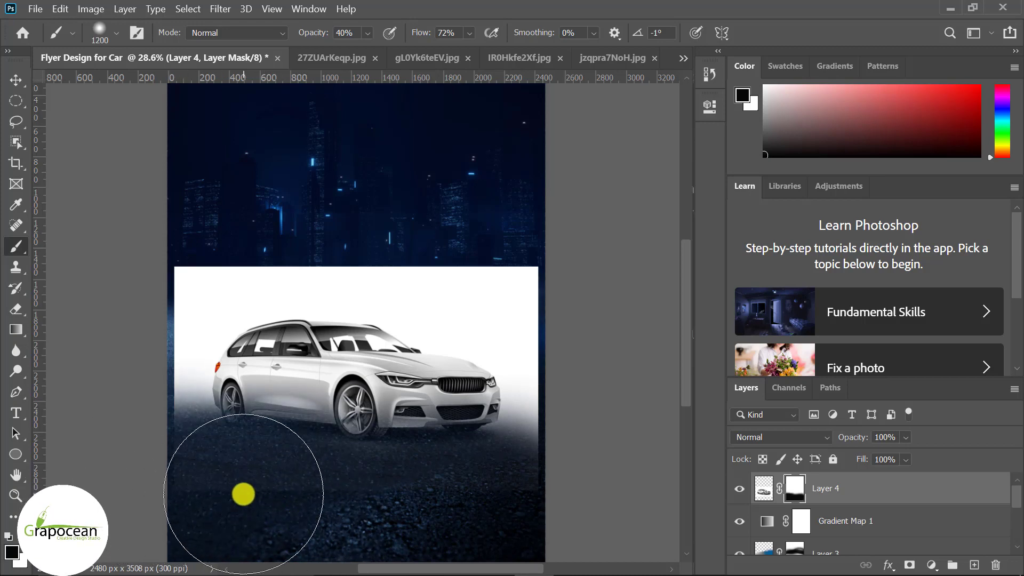
Step: Zoom in on the car and shrink the brush from 1200 to 175 px
scroll(243, 494, up, 2)
scroll(278, 455, up, 3)
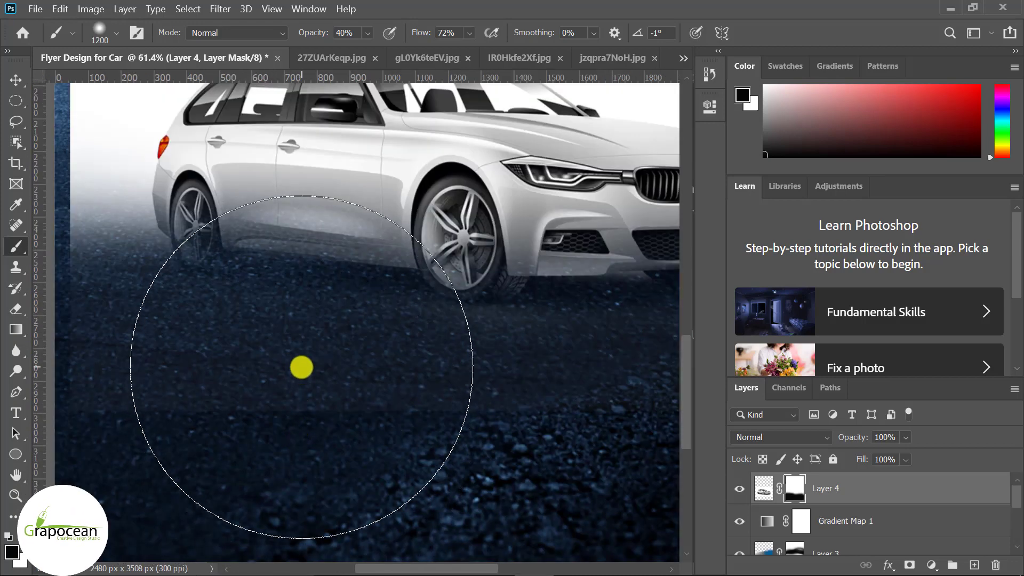
key(bracketleft)
key(bracketleft)
key(bracketleft)
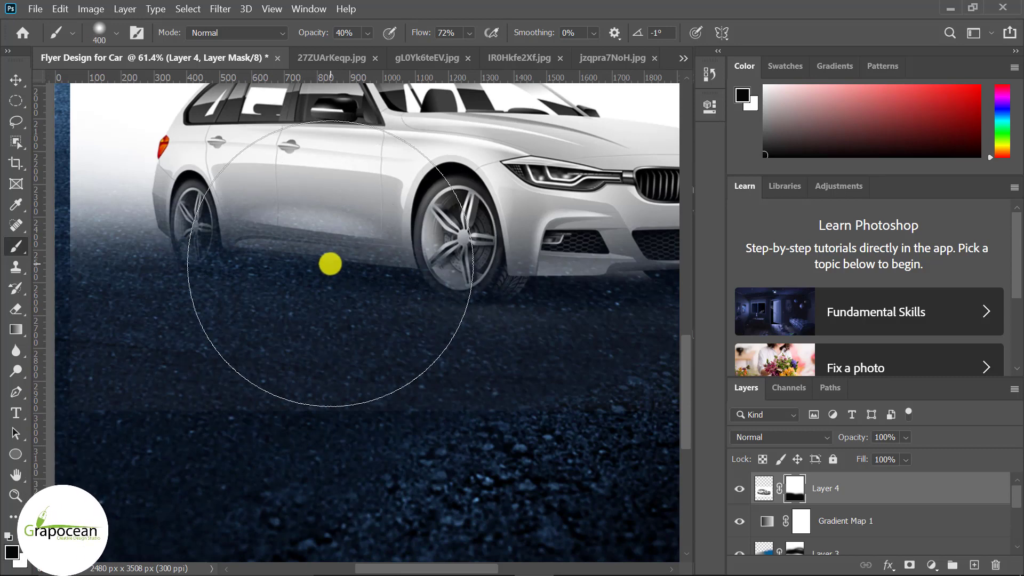
key(bracketleft)
key(bracketleft)
key(bracketleft)
click(7, 51)
Step: Switch to white and paint the car's lower door back in on Layer 4's mask
scroll(442, 282, up, 1)
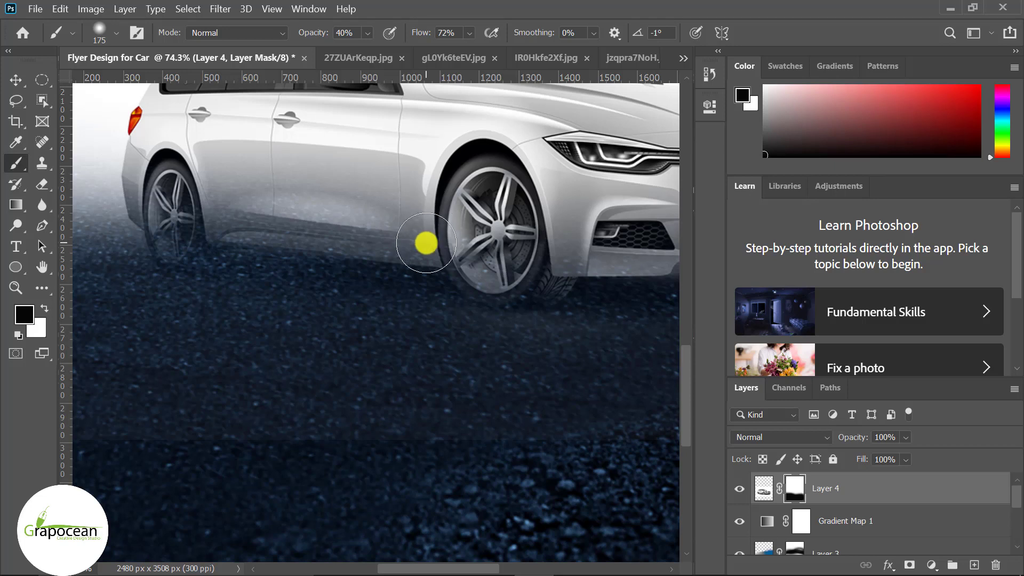
drag(426, 243, 436, 239)
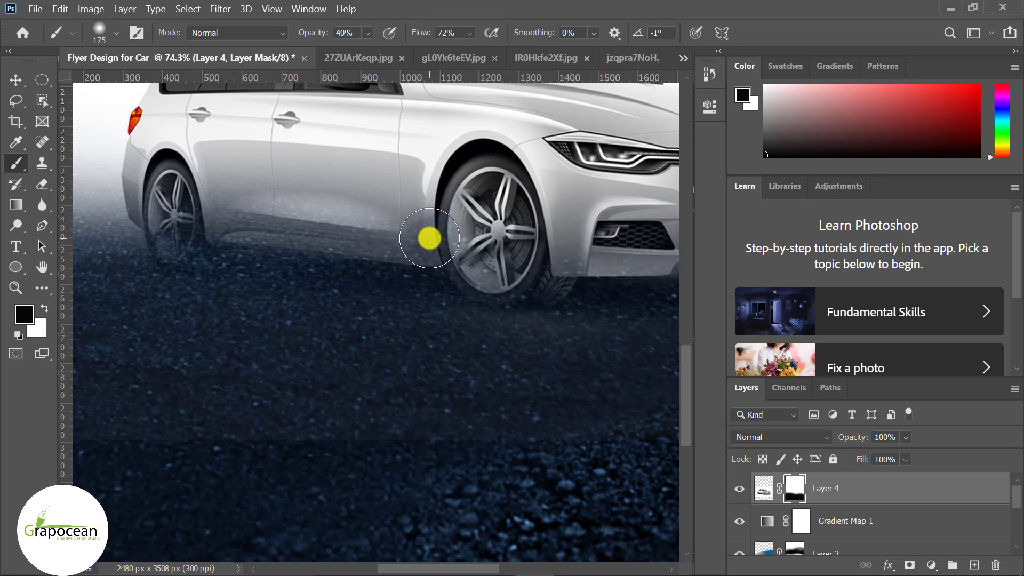
click(44, 309)
drag(469, 245, 440, 239)
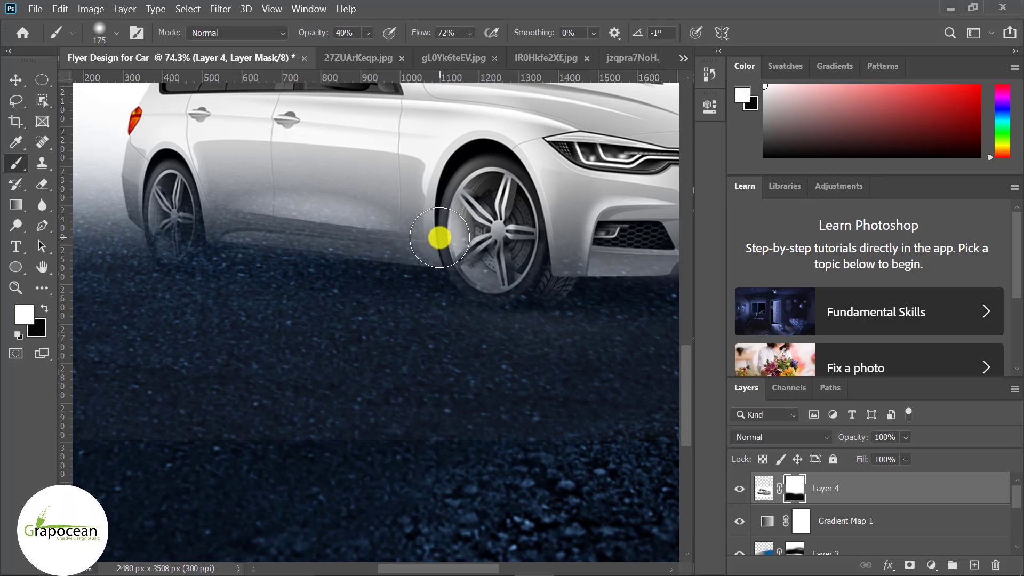
drag(226, 213, 301, 225)
mouse_move(410, 228)
mouse_down()
mouse_move(188, 210)
mouse_move(177, 235)
mouse_move(153, 201)
mouse_move(201, 194)
mouse_move(183, 195)
mouse_move(200, 105)
mouse_up()
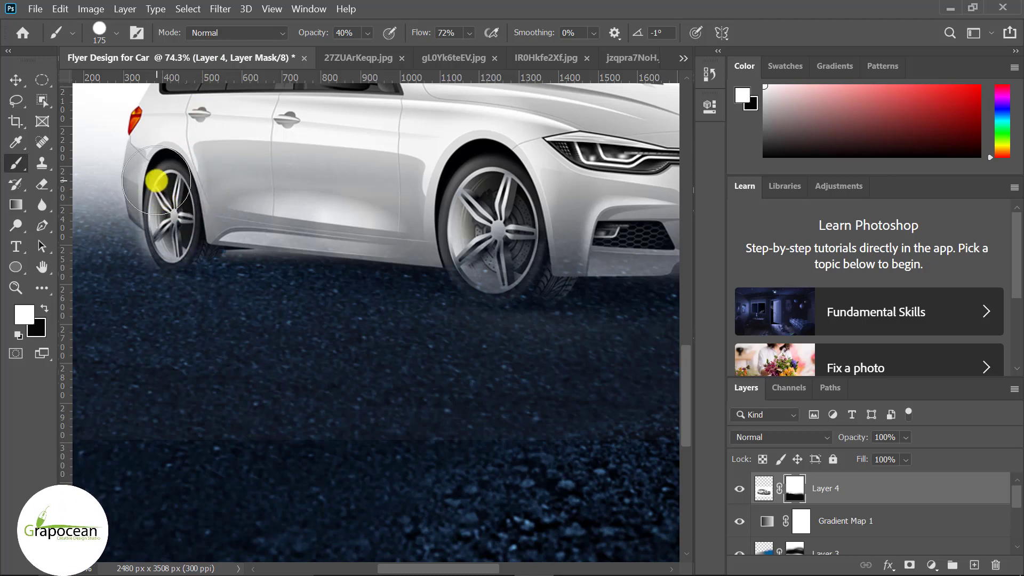
Step: Restore the wheel arch, front wheel, grille and front bumper corner on the mask
drag(426, 225, 434, 224)
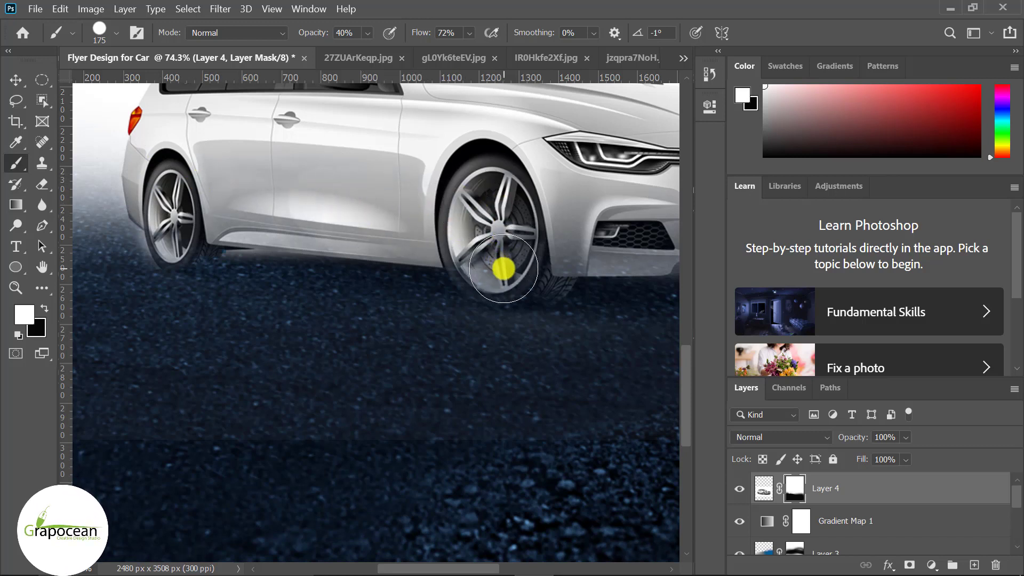
mouse_move(503, 269)
mouse_down()
mouse_move(483, 265)
mouse_move(514, 258)
mouse_move(531, 274)
mouse_move(572, 235)
mouse_move(313, 228)
mouse_move(322, 241)
mouse_move(392, 235)
mouse_move(398, 136)
mouse_up()
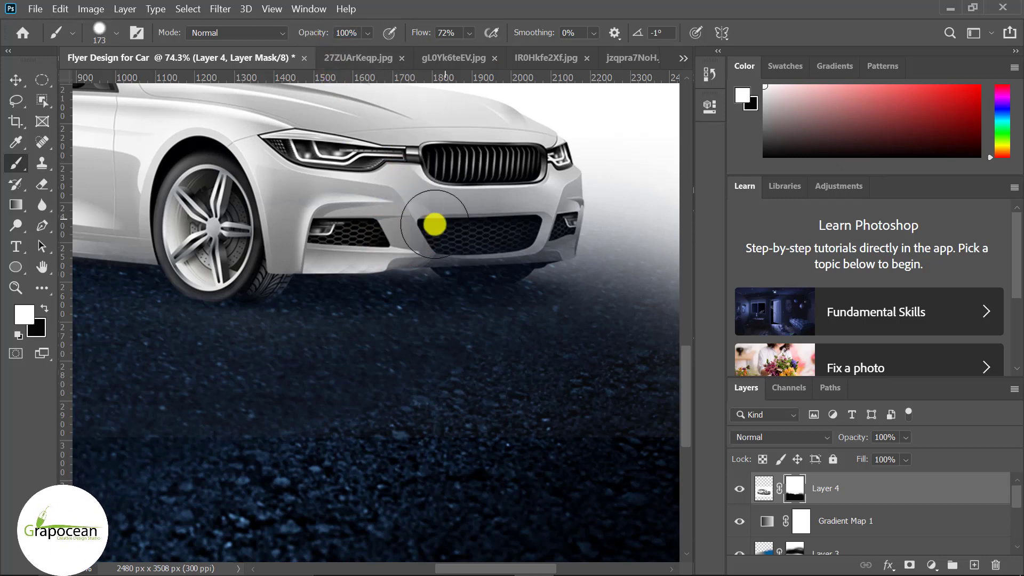
mouse_move(435, 224)
mouse_down()
mouse_move(400, 228)
mouse_move(454, 228)
mouse_up()
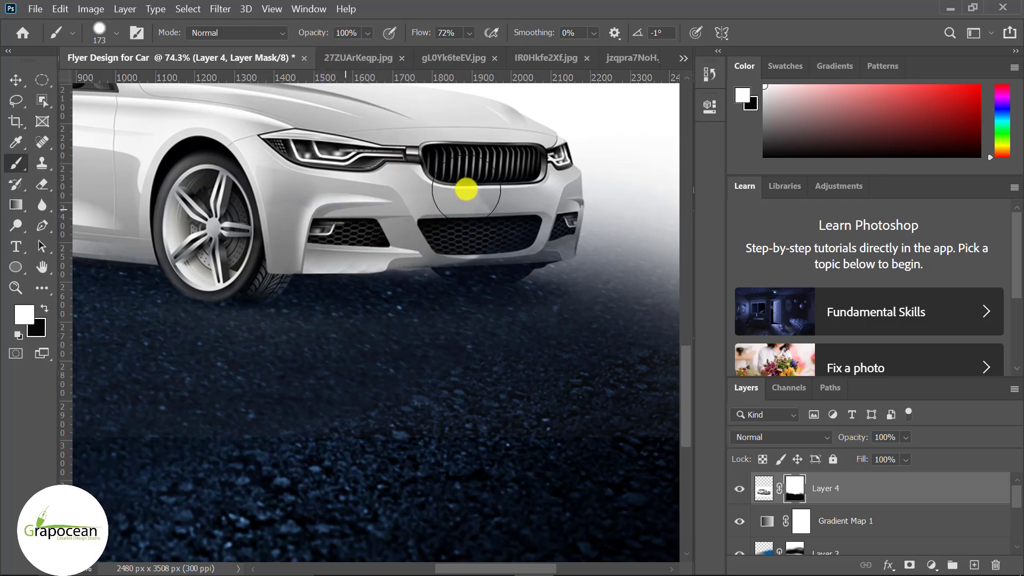
mouse_move(507, 210)
mouse_down()
mouse_move(400, 229)
mouse_move(526, 218)
mouse_move(543, 196)
mouse_up()
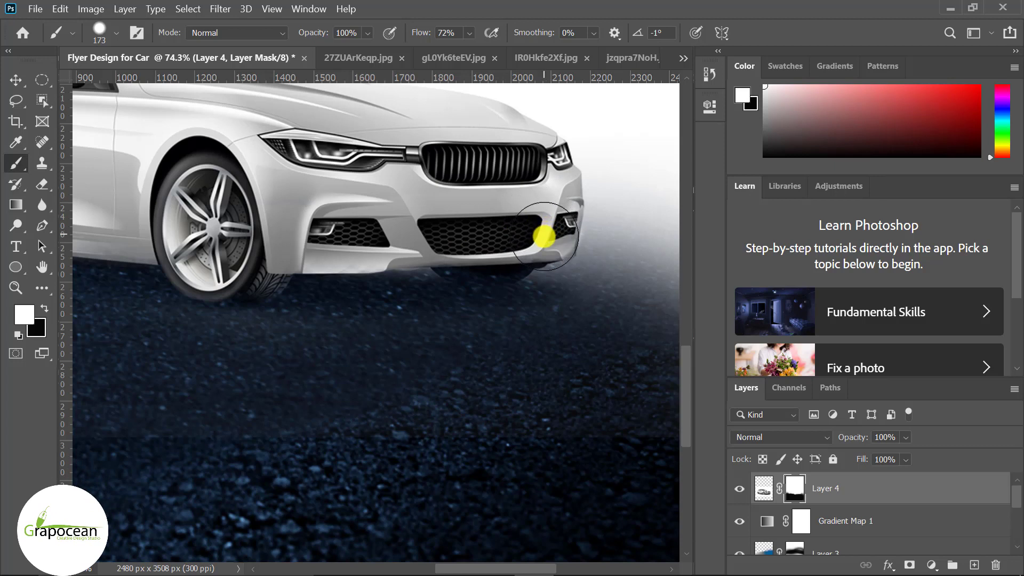
mouse_move(544, 235)
mouse_down()
mouse_move(532, 225)
mouse_move(545, 236)
mouse_move(489, 237)
mouse_move(498, 249)
mouse_up()
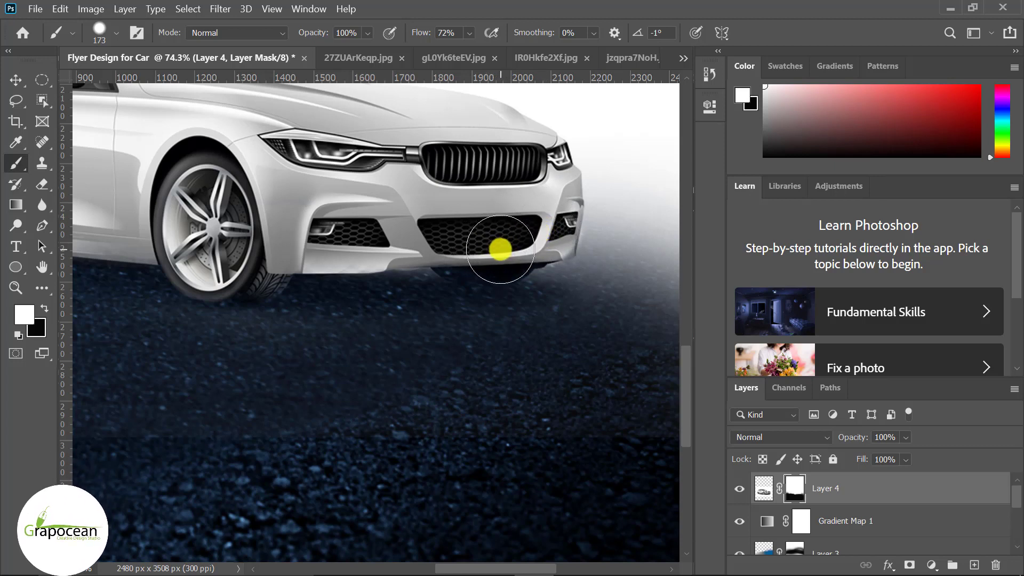
Step: Zoom in and restore the rear wheel rim, tyre and tread on the mask
scroll(459, 247, down, 2)
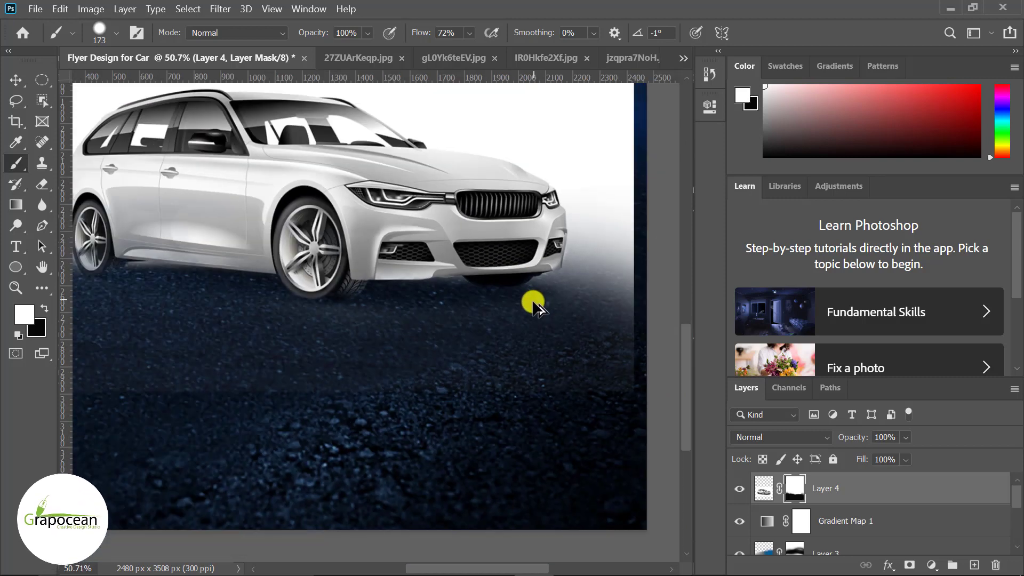
scroll(532, 302, down, 3)
scroll(217, 283, up, 2)
scroll(225, 258, up, 5)
scroll(225, 259, up, 2)
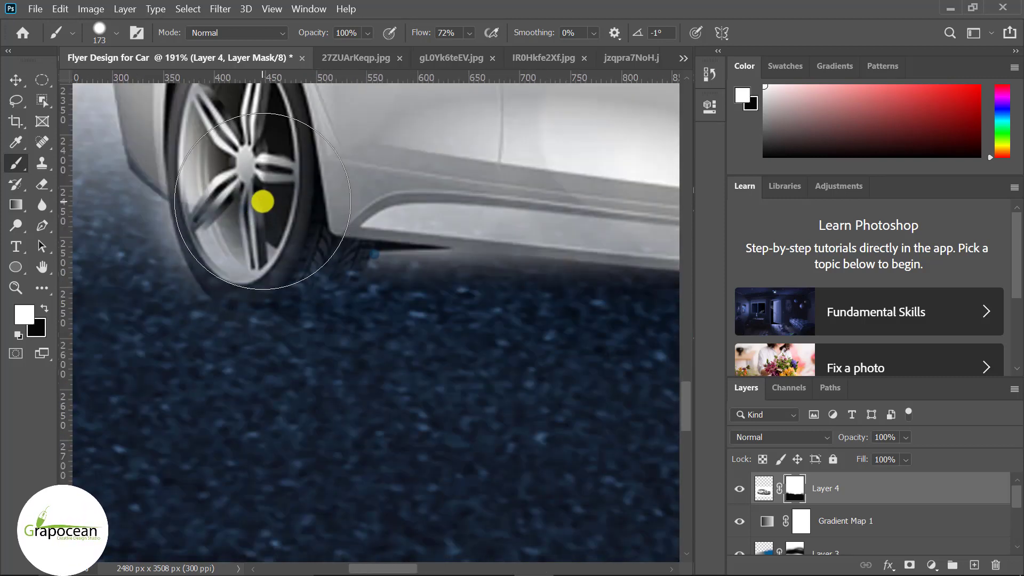
mouse_move(262, 202)
mouse_down()
mouse_move(261, 216)
mouse_move(259, 155)
mouse_move(293, 217)
mouse_move(265, 218)
mouse_move(270, 179)
mouse_up()
scroll(320, 214, down, 2)
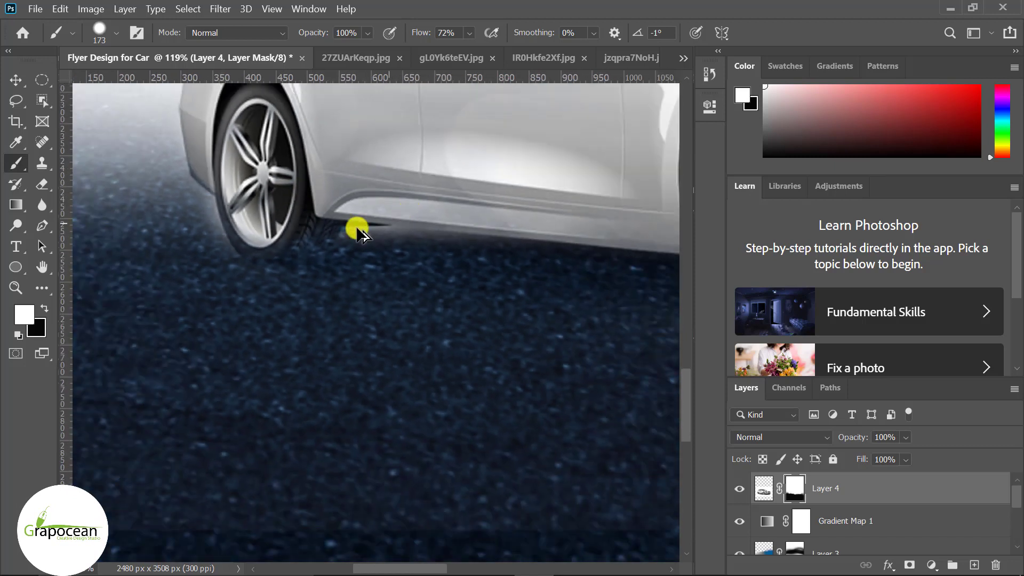
mouse_move(286, 216)
mouse_down()
mouse_move(292, 187)
mouse_move(289, 205)
mouse_move(268, 206)
mouse_move(256, 258)
mouse_move(275, 216)
mouse_up()
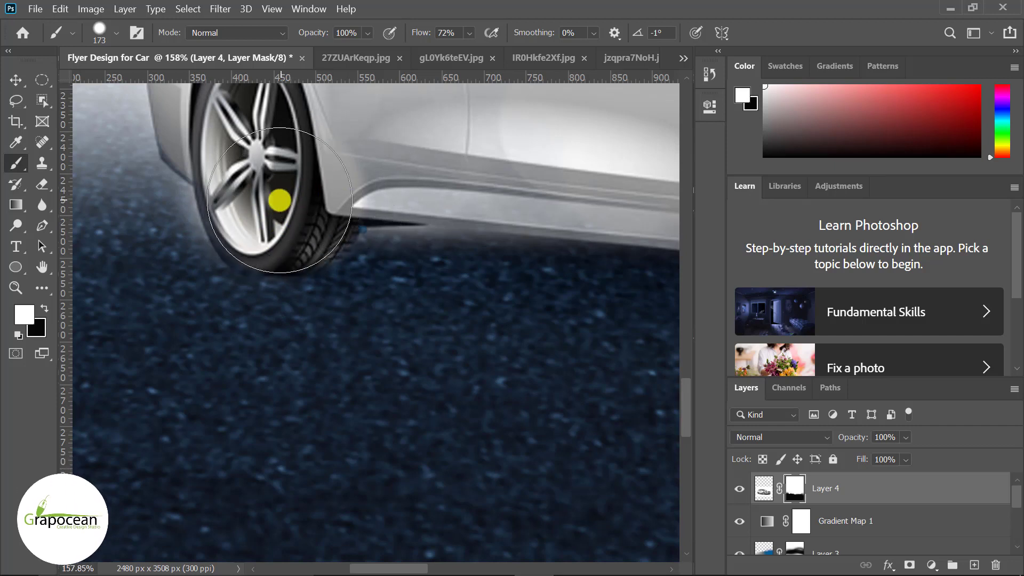
Step: Restore the car's lower side panel and door along its side, then zoom out
mouse_move(392, 152)
mouse_down()
mouse_move(389, 126)
mouse_move(541, 145)
mouse_up()
scroll(304, 183, down, 2)
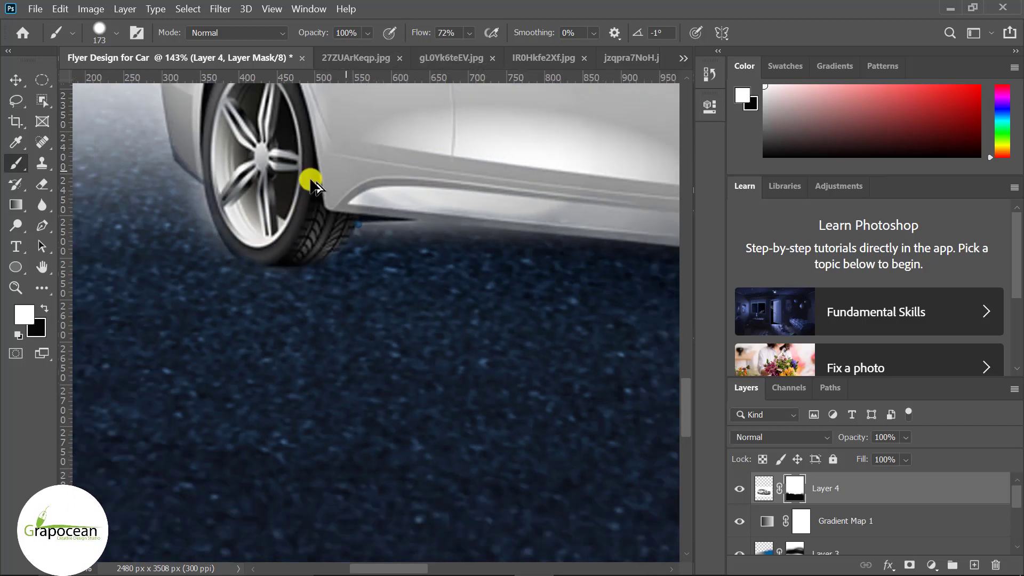
scroll(485, 201, down, 3)
scroll(451, 167, up, 3)
drag(478, 182, 361, 174)
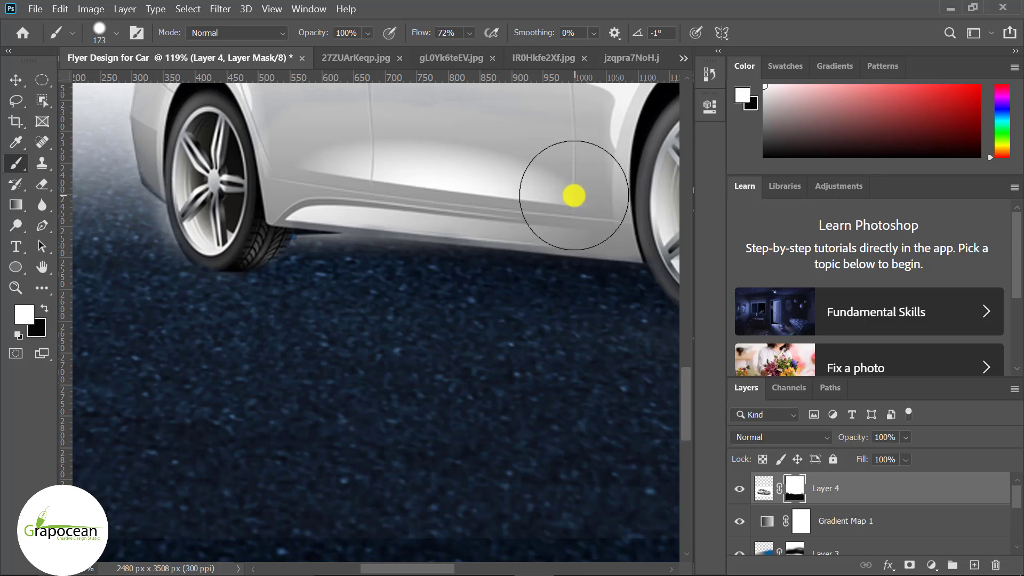
drag(574, 196, 303, 173)
scroll(304, 173, down, 2)
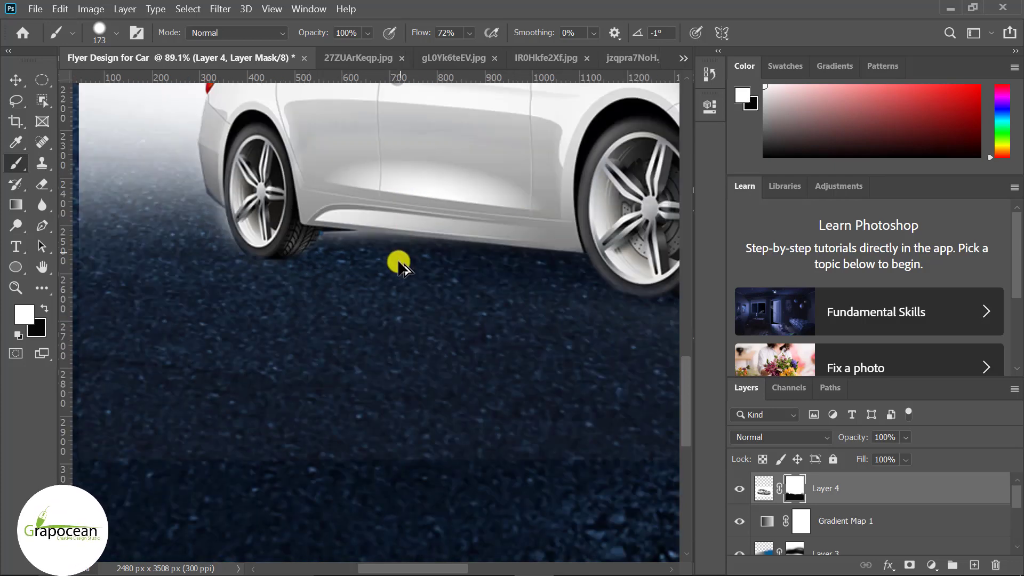
scroll(400, 263, down, 2)
scroll(458, 327, down, 2)
Step: Select the white area around the car with the Magic Wand
scroll(417, 314, up, 2)
key(x)
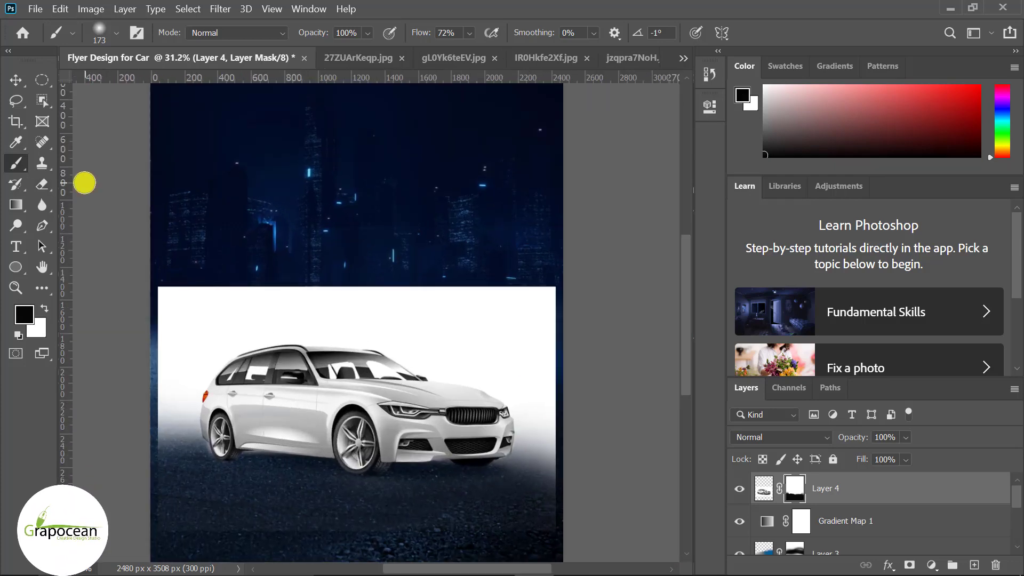
click(40, 100)
click(113, 115)
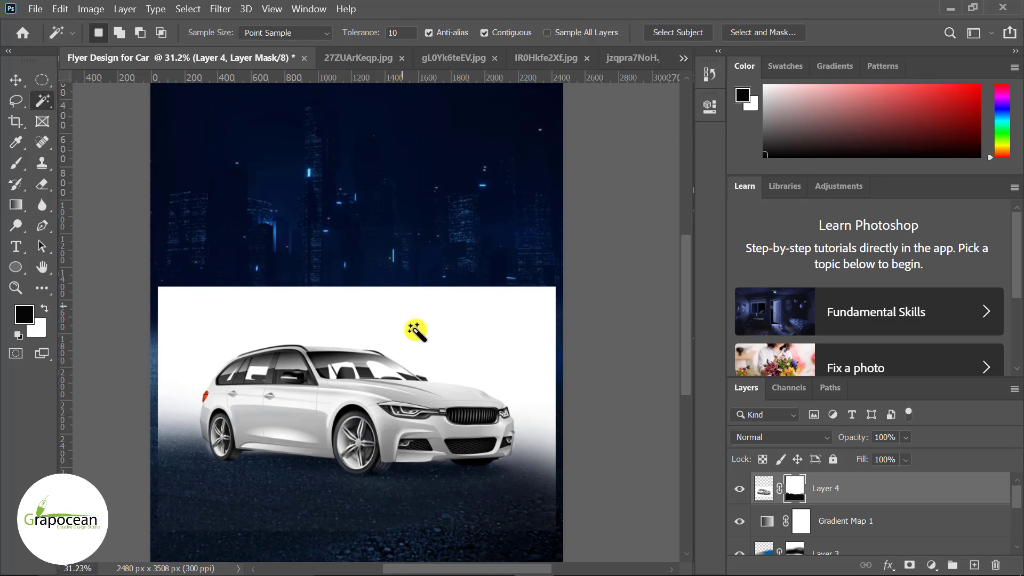
click(430, 355)
key(ctrl+d)
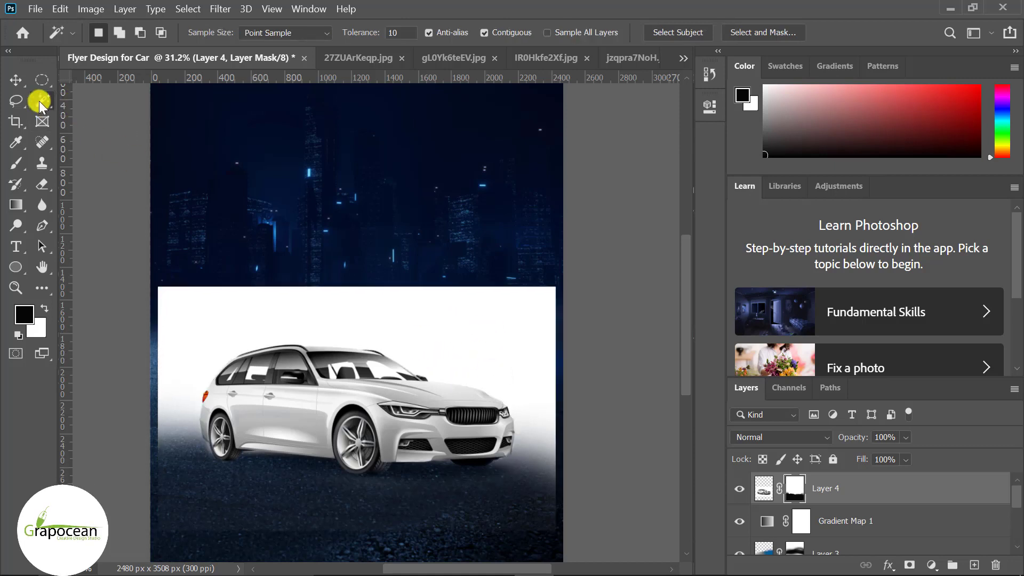
click(40, 101)
click(112, 115)
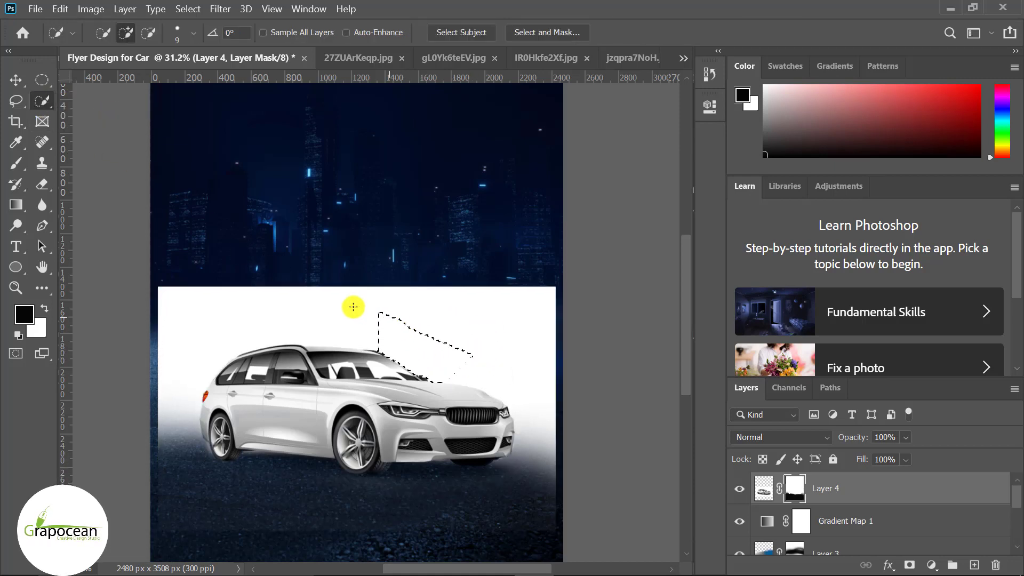
key(ctrl+d)
click(42, 99)
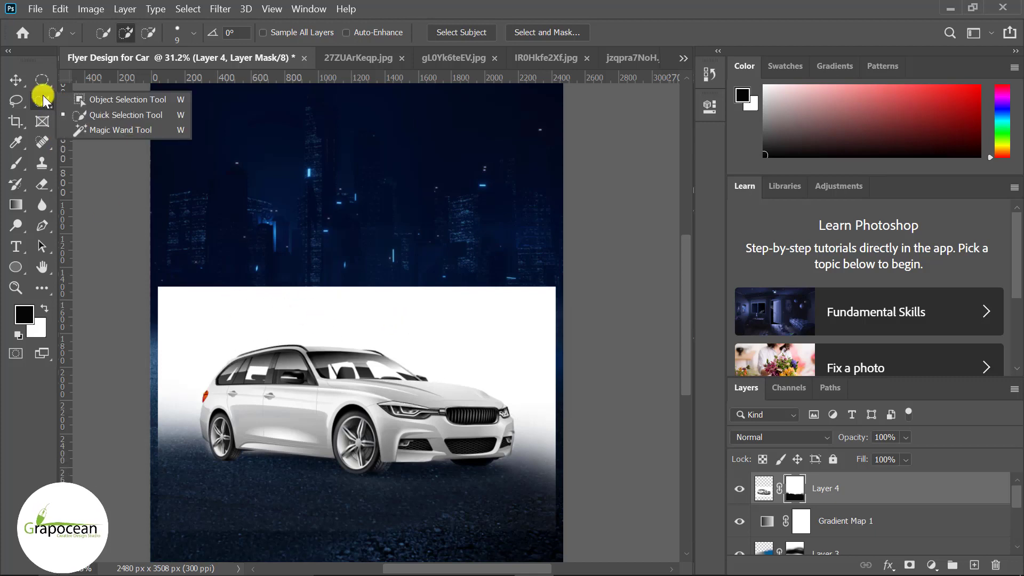
click(133, 129)
click(491, 313)
Step: Smooth the selection edge with Select > Modify > Smooth
scroll(530, 343, up, 2)
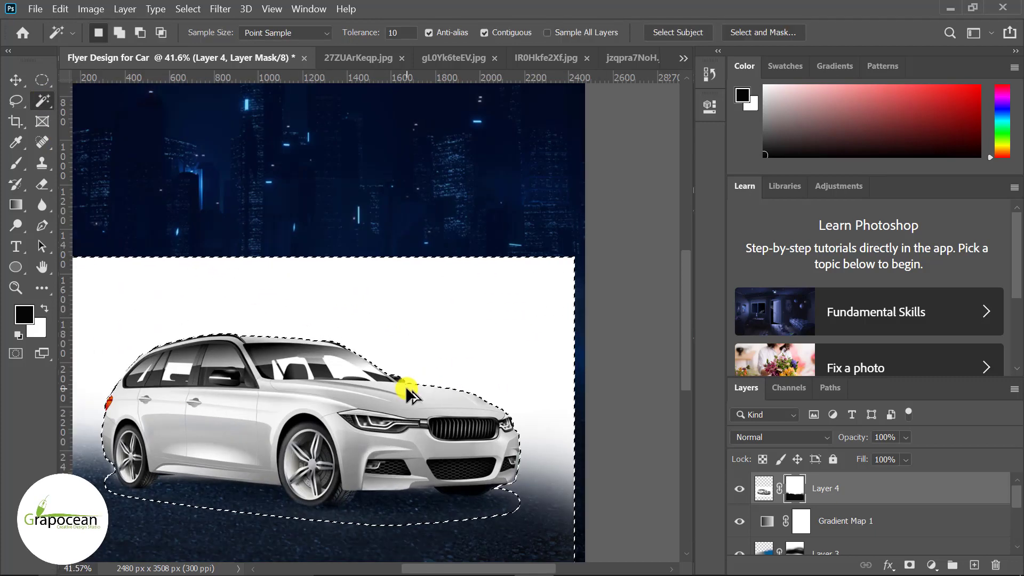
scroll(406, 386, up, 1)
scroll(470, 252, up, 1)
scroll(491, 355, up, 1)
scroll(539, 352, up, 1)
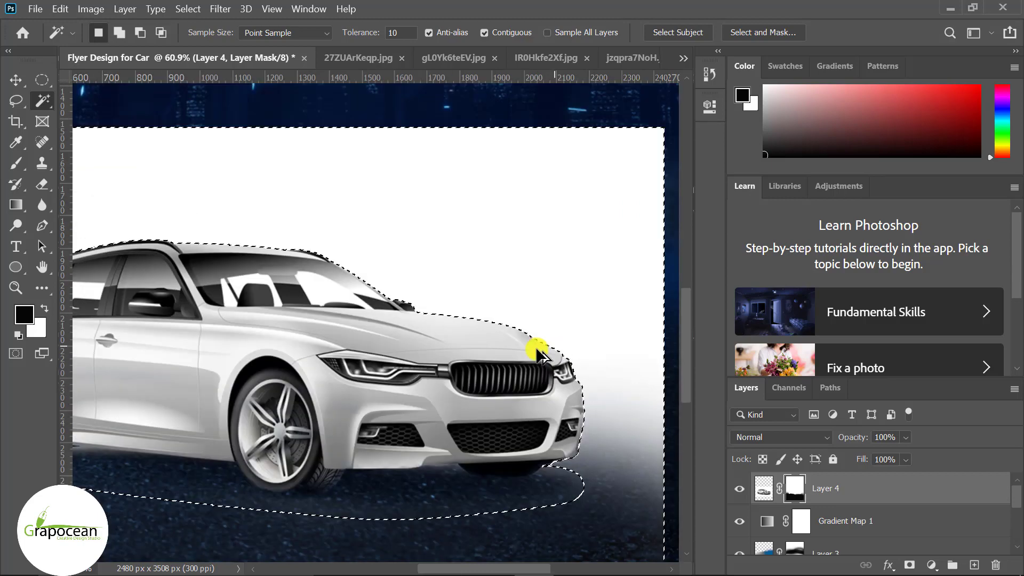
scroll(426, 256, down, 3)
scroll(211, 293, up, 2)
scroll(320, 229, up, 1)
scroll(384, 235, up, 4)
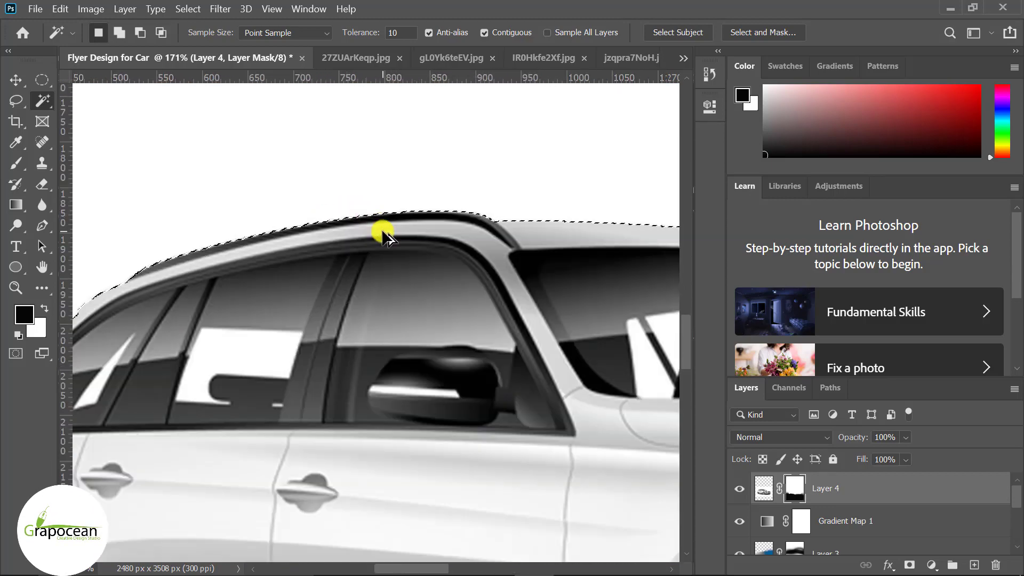
scroll(384, 229, down, 1)
scroll(341, 197, down, 2)
scroll(411, 241, down, 2)
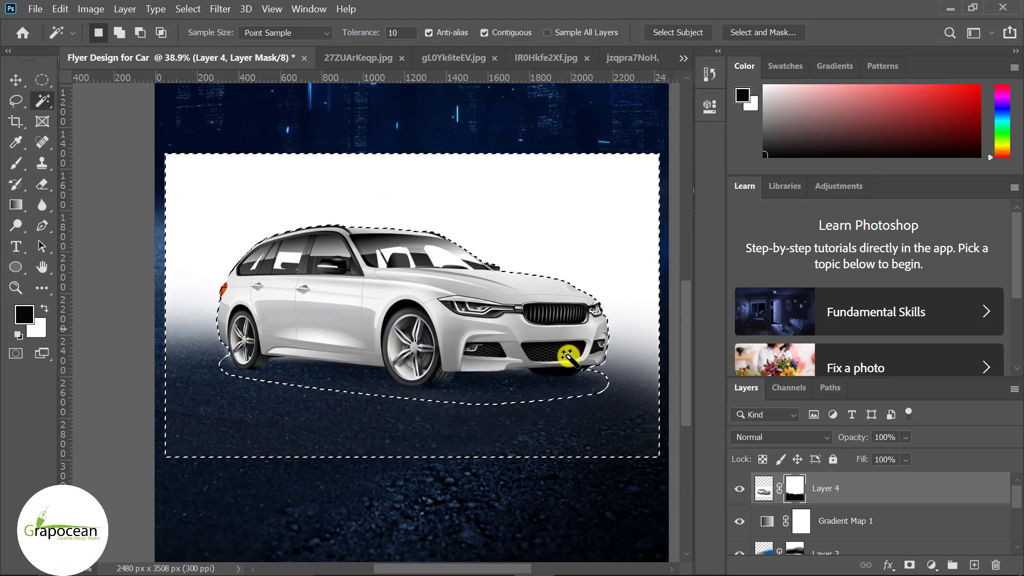
scroll(587, 325, up, 2)
scroll(613, 329, up, 3)
scroll(606, 395, up, 2)
scroll(592, 430, down, 3)
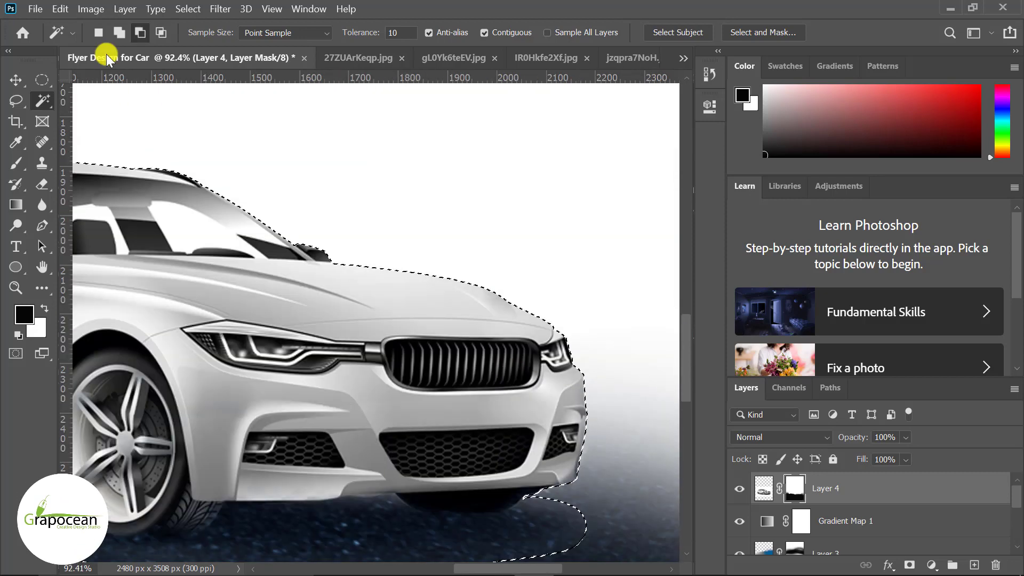
click(184, 9)
mouse_move(202, 221)
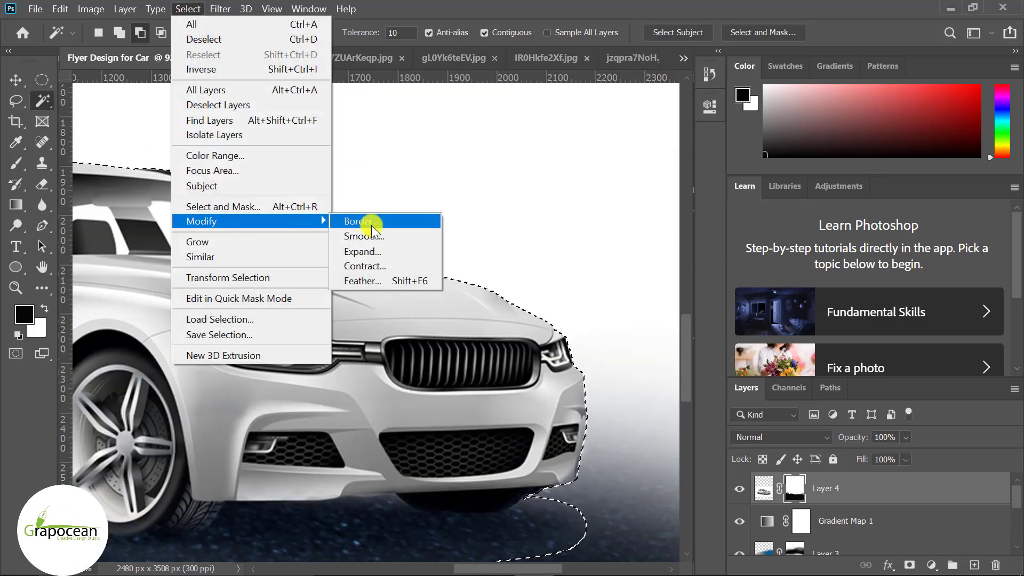
click(376, 238)
click(600, 172)
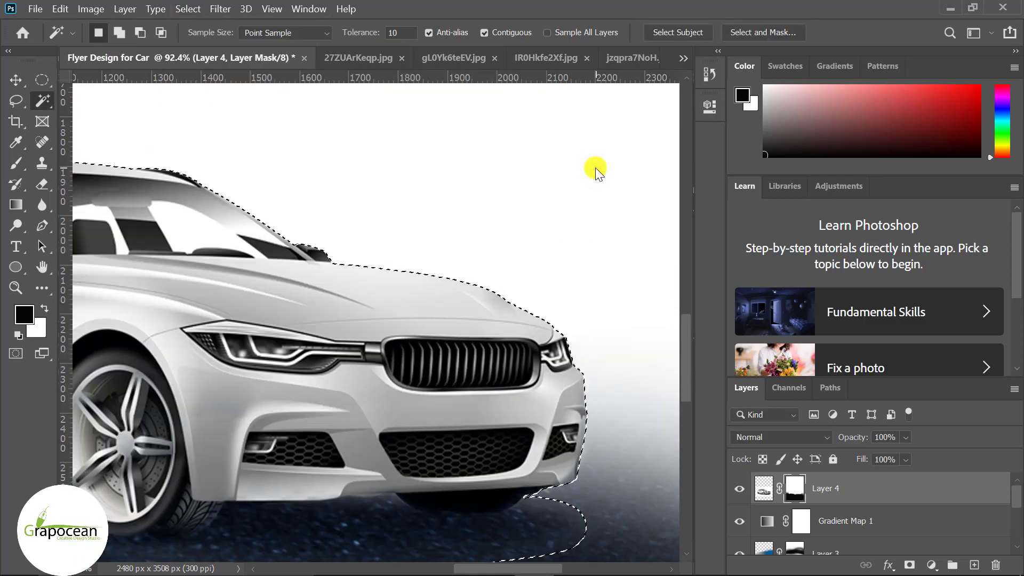
scroll(587, 416, up, 2)
scroll(597, 408, up, 2)
Step: Mask the white area above the hood with a soft brush at 100% flow
scroll(600, 407, down, 4)
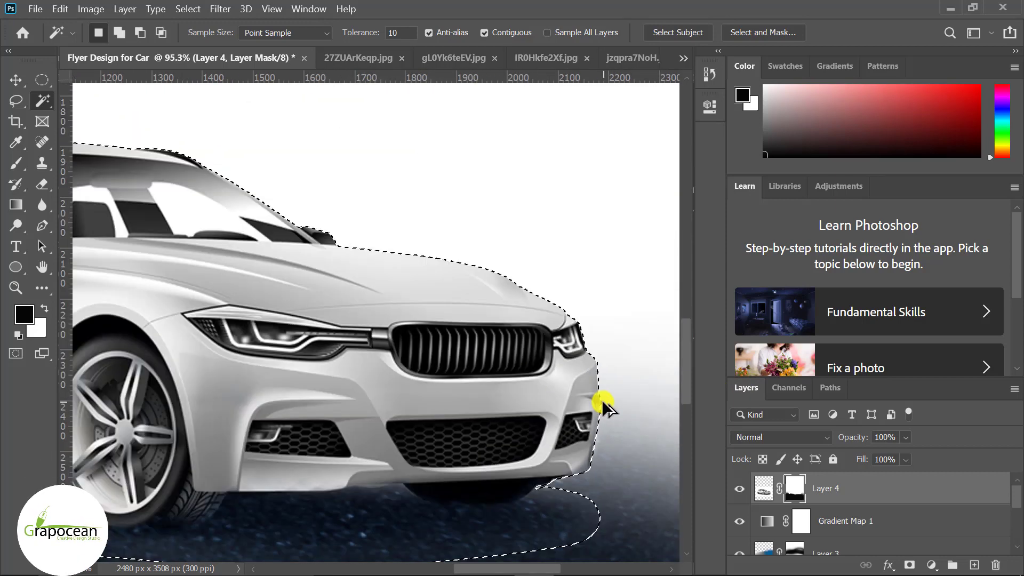
scroll(600, 406, down, 3)
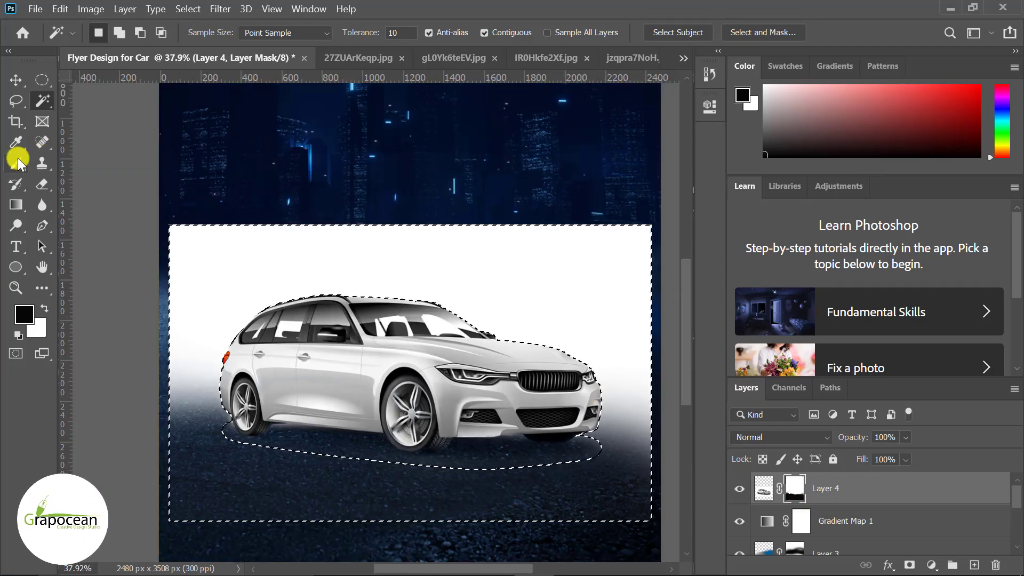
click(16, 163)
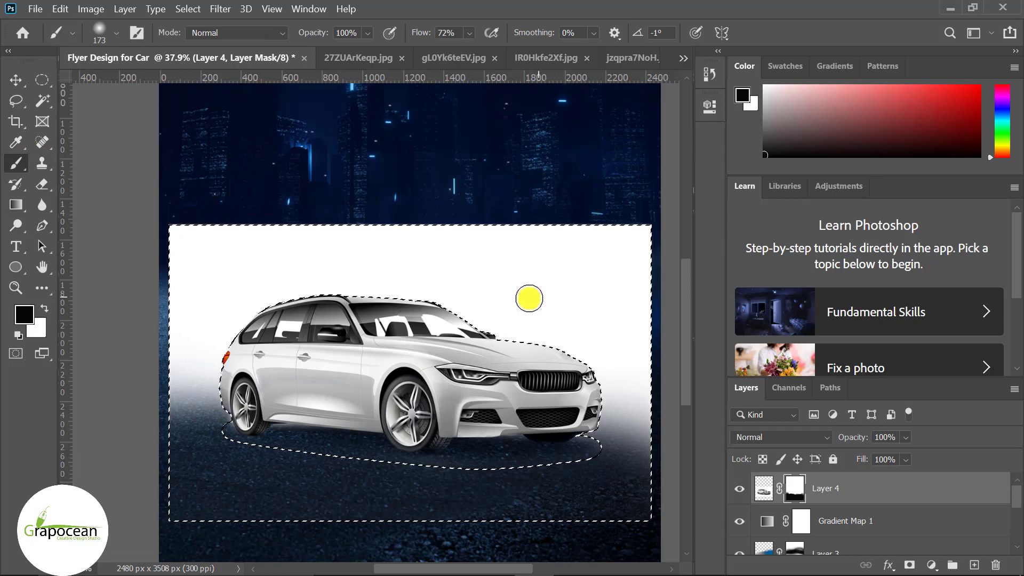
alt+right_click(468, 279)
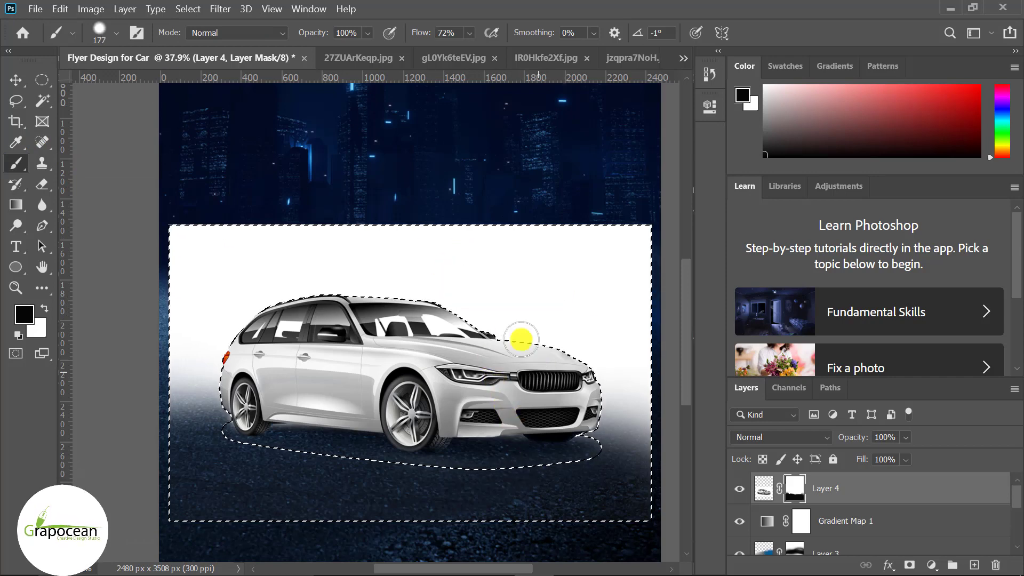
drag(577, 323, 464, 293)
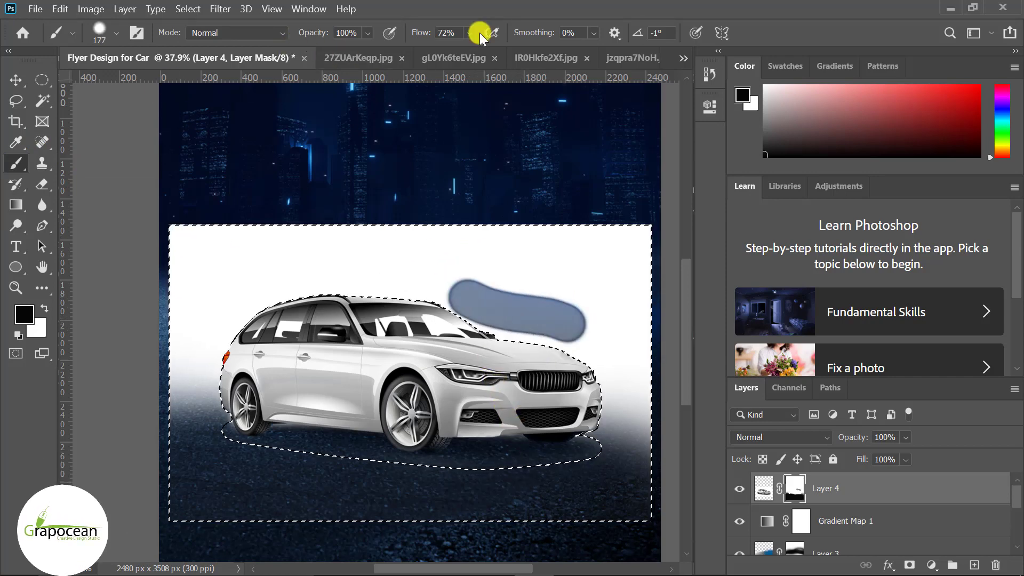
key(shift+0)
Step: Enlarge the brush and mask the remaining white backdrop right of the car
click(552, 278)
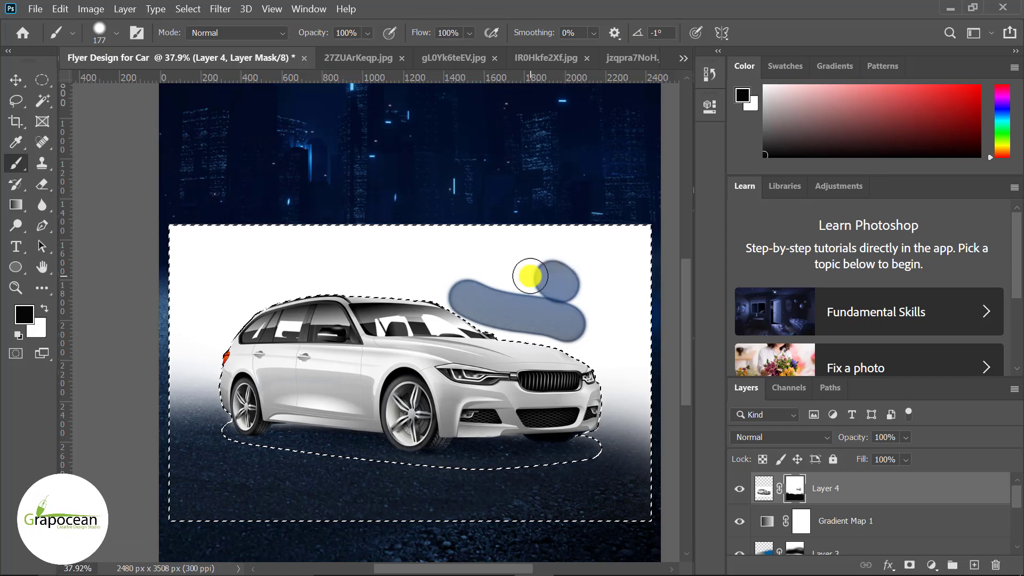
key(bracketright)
key(bracketright)
key(bracketright)
mouse_move(643, 306)
mouse_down()
mouse_move(511, 264)
mouse_move(251, 369)
mouse_move(554, 311)
mouse_move(590, 283)
mouse_move(233, 293)
mouse_move(320, 370)
mouse_move(567, 297)
mouse_move(516, 343)
mouse_move(274, 290)
mouse_move(457, 313)
mouse_up()
click(42, 80)
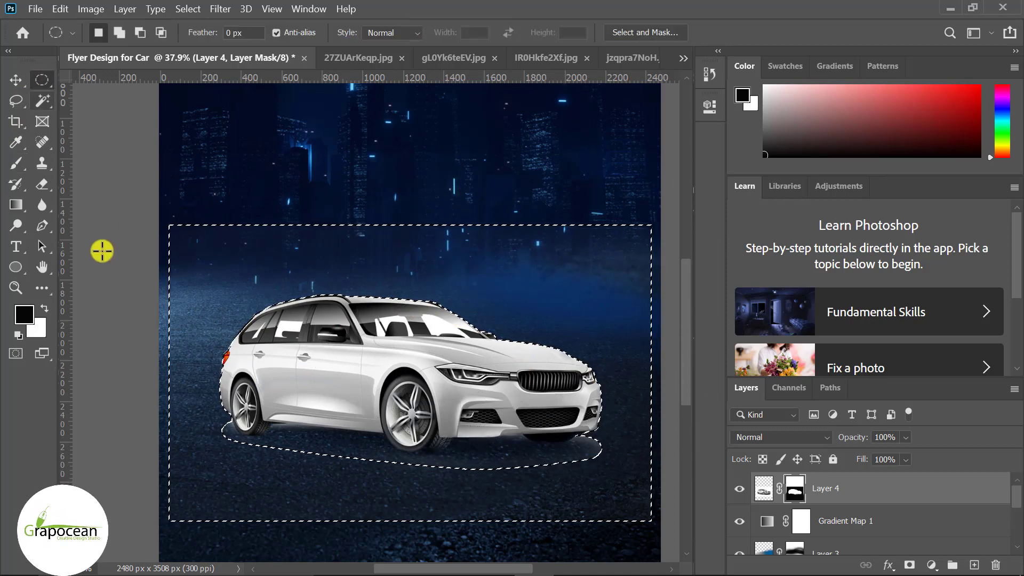
scroll(587, 443, down, 3)
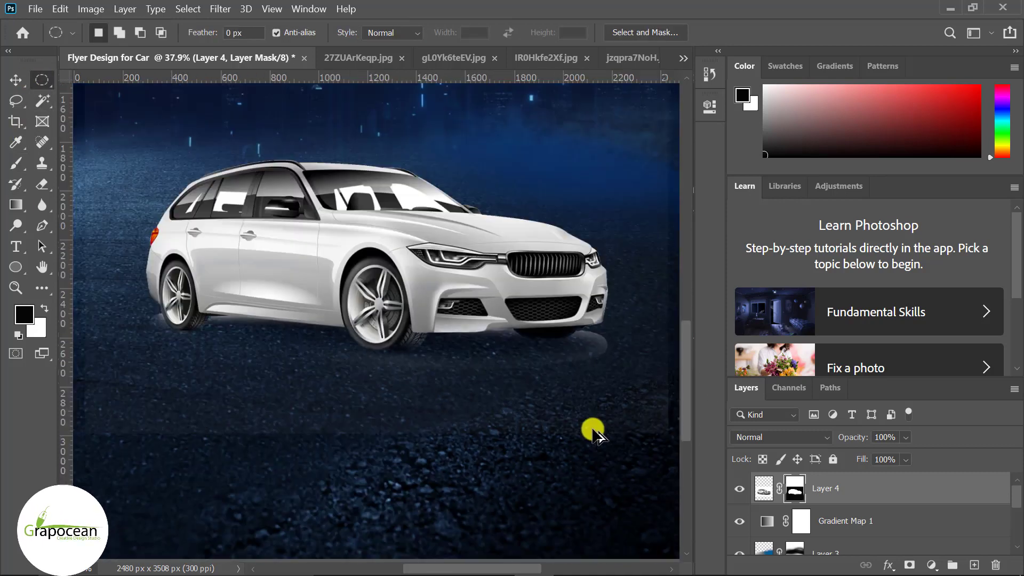
scroll(290, 412, up, 3)
scroll(419, 430, down, 5)
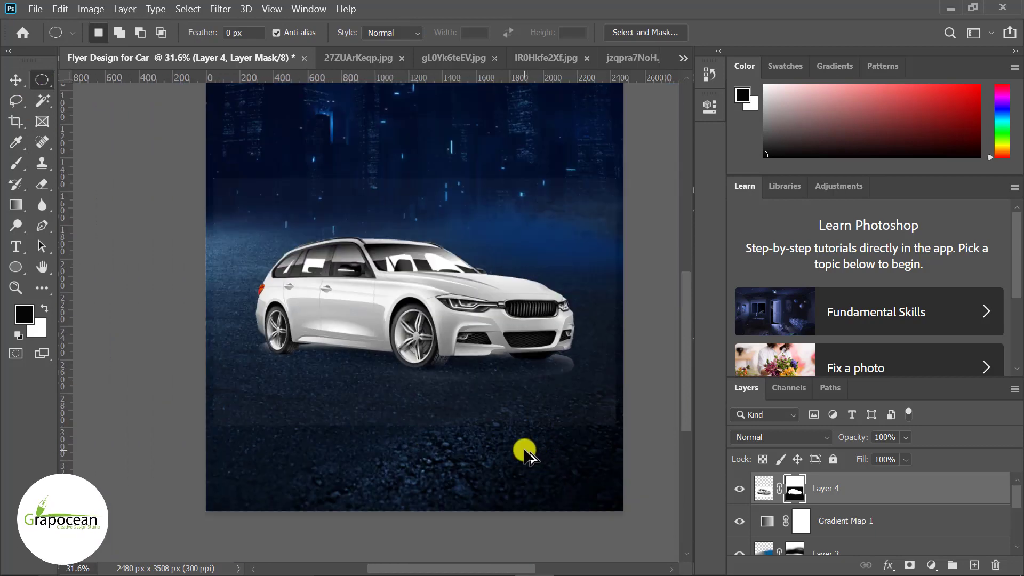
scroll(534, 446, up, 1)
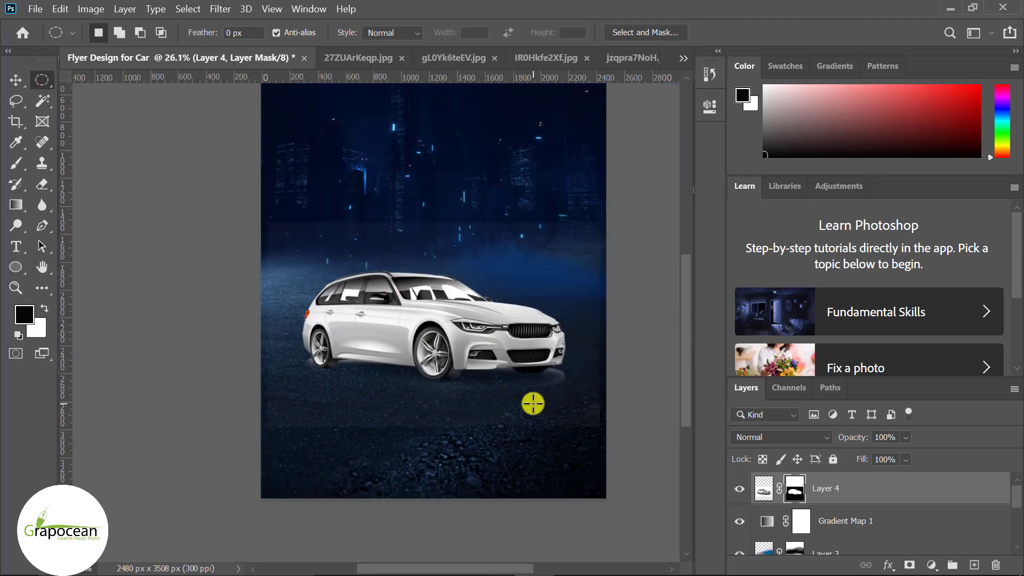
Step: Target Layer 4's mask and switch to a smaller Brush
scroll(528, 405, up, 4)
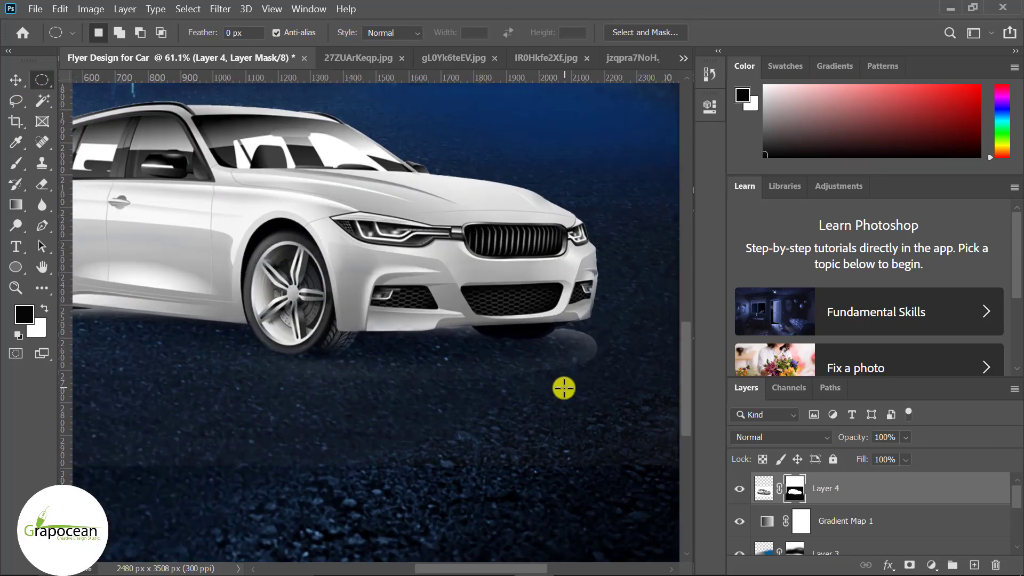
click(741, 490)
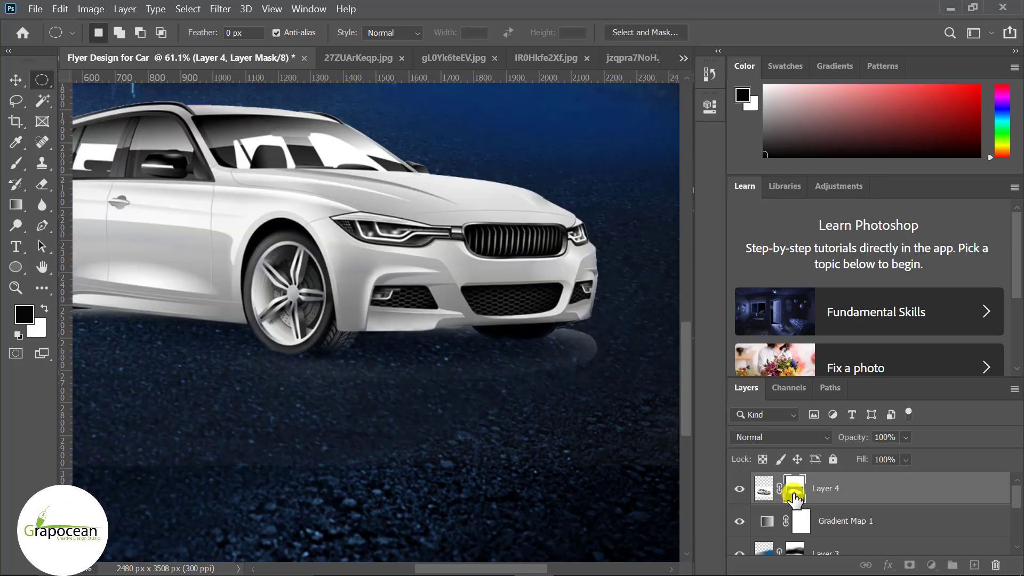
right_click(16, 162)
click(64, 160)
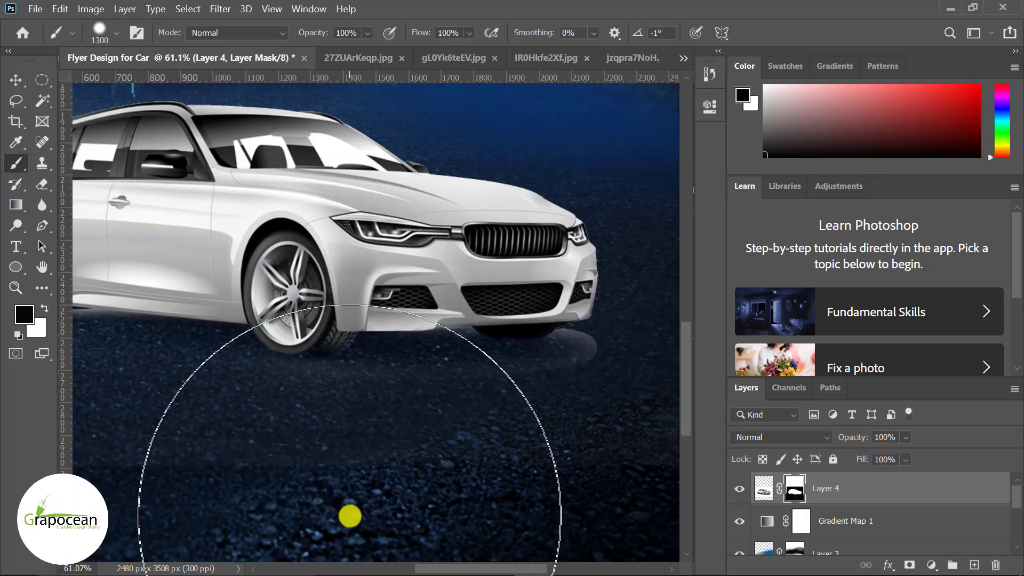
key(bracketleft)
key(bracketleft)
key(bracketleft)
key(bracketleft)
key(bracketleft)
key(bracketleft)
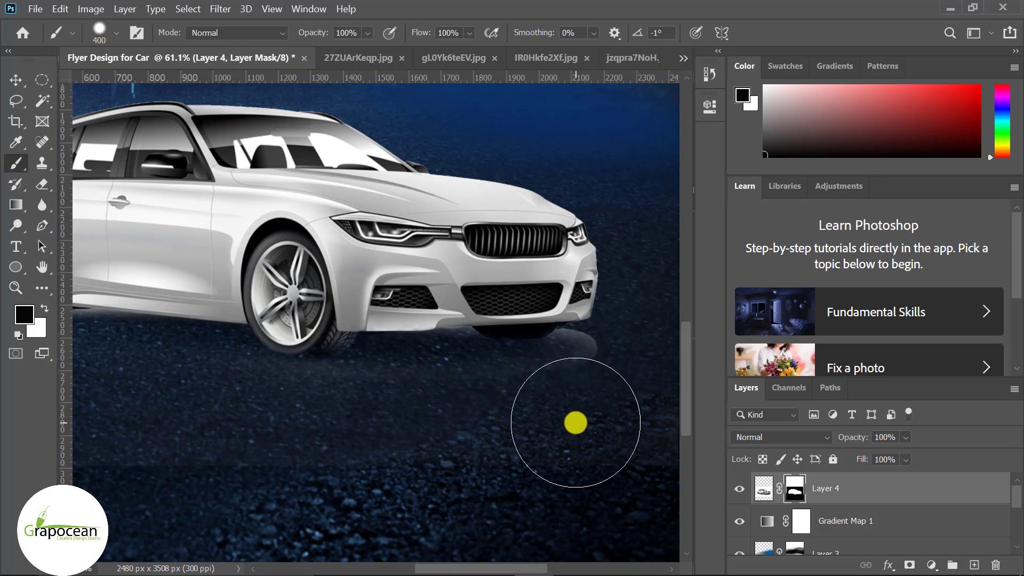
key(bracketleft)
key(bracketleft)
key(bracketleft)
key(bracketleft)
key(bracketleft)
key(bracketleft)
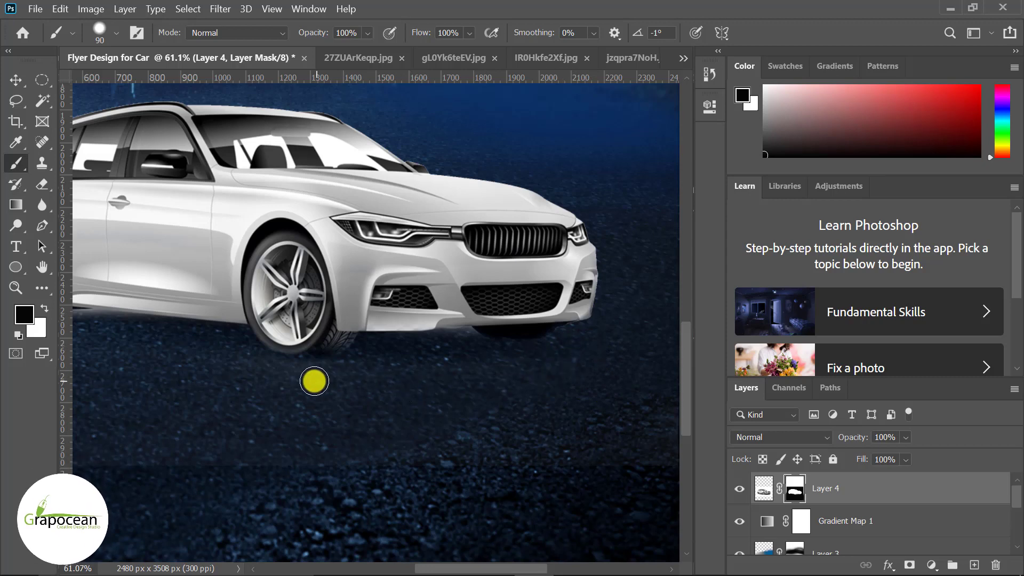
Step: Restore the faded tyre bottoms on the mask and zoom around the rear wheel to check
scroll(245, 422, left, 5)
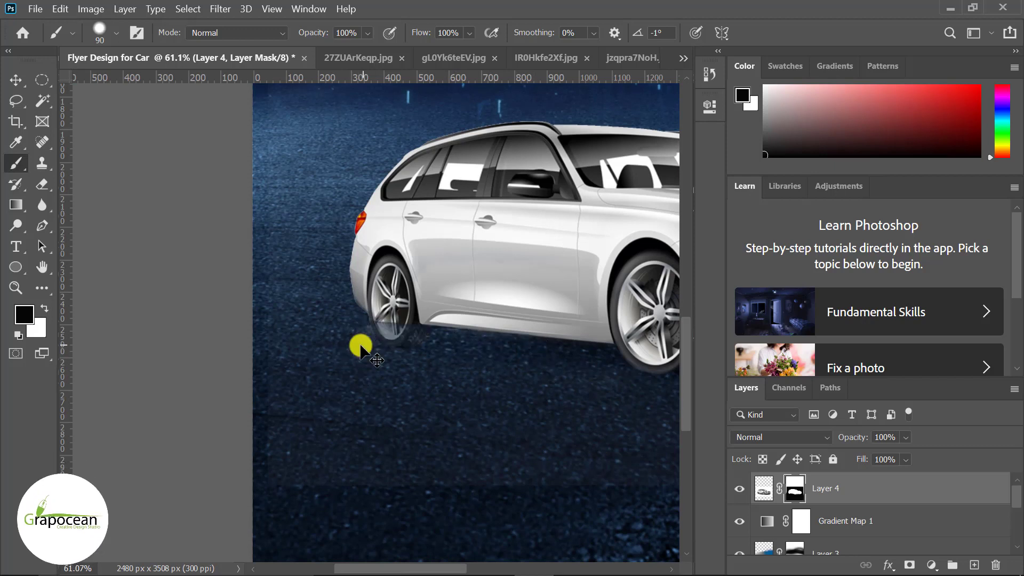
key(ctrl+z)
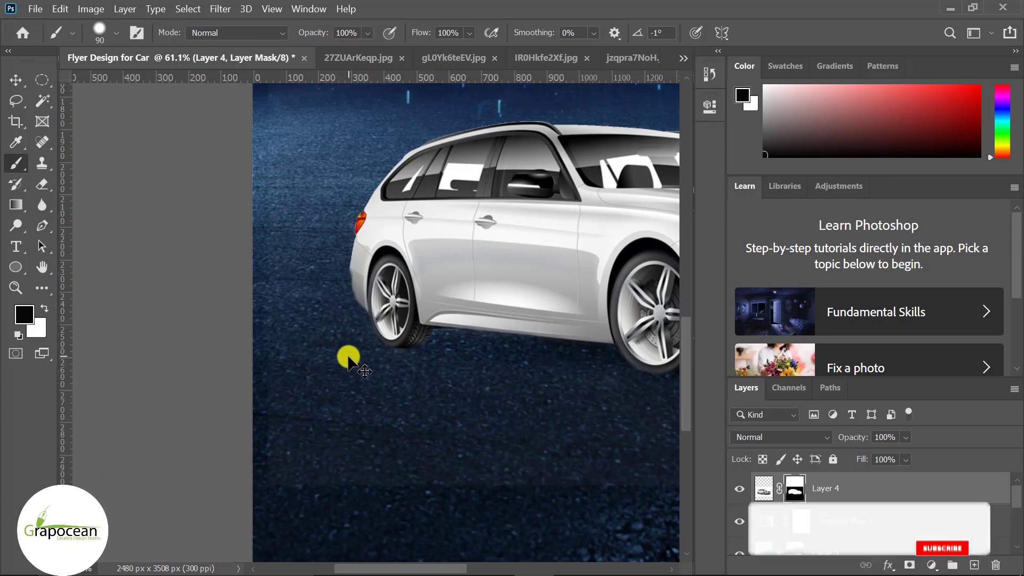
scroll(352, 341, up, 5)
scroll(371, 325, up, 3)
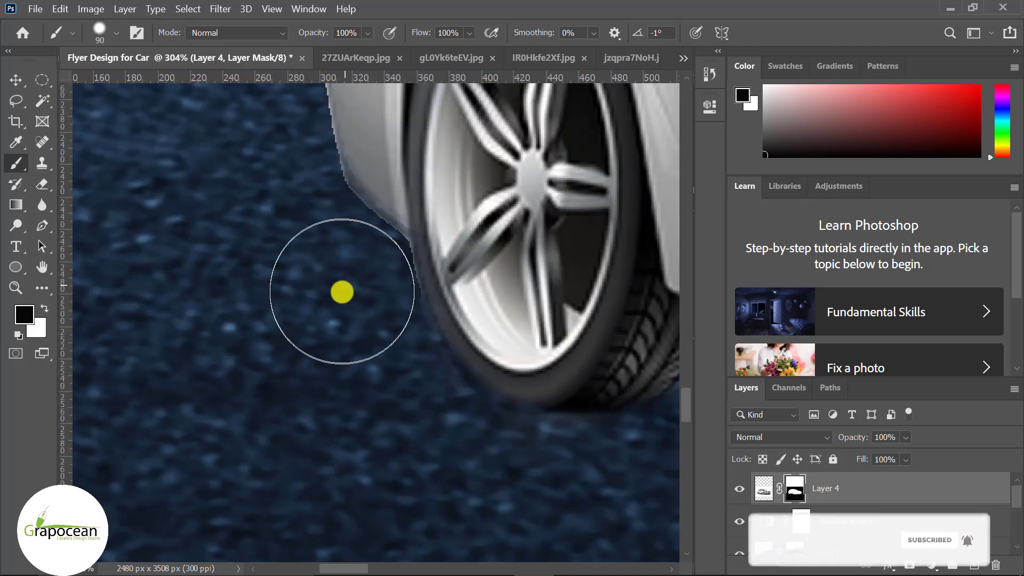
scroll(336, 326, down, 4)
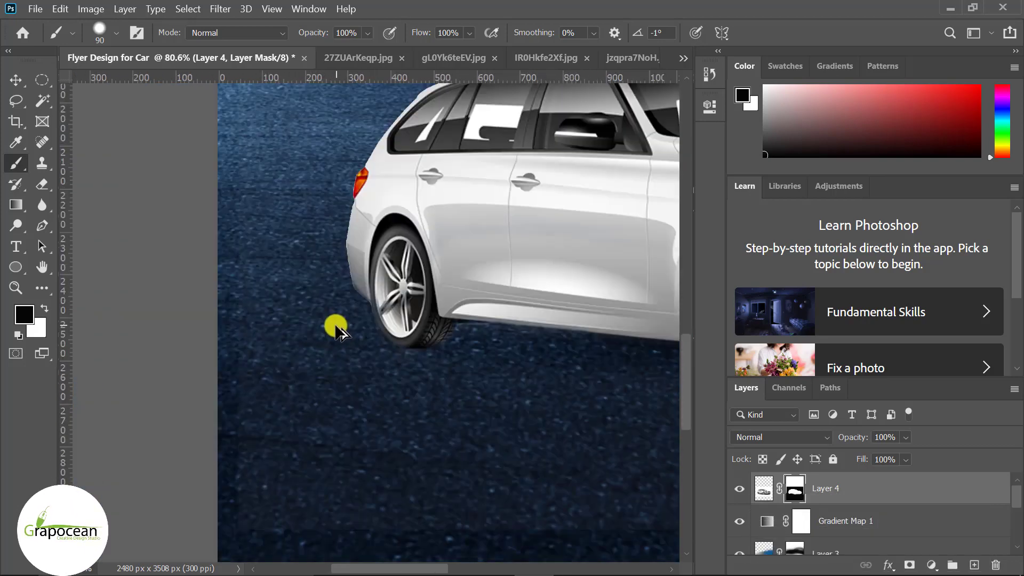
scroll(338, 327, down, 2)
scroll(482, 345, down, 2)
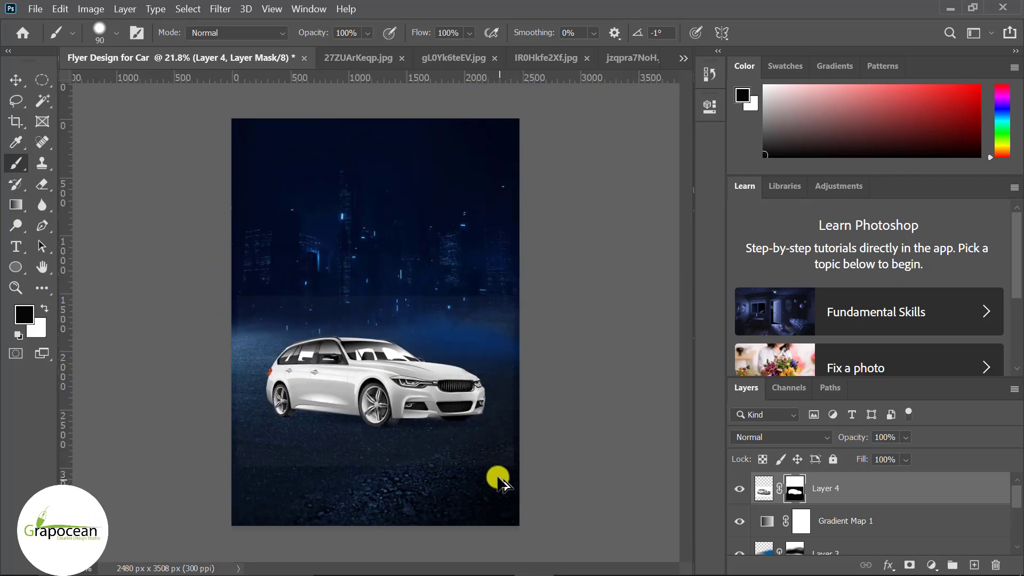
scroll(477, 453, up, 1)
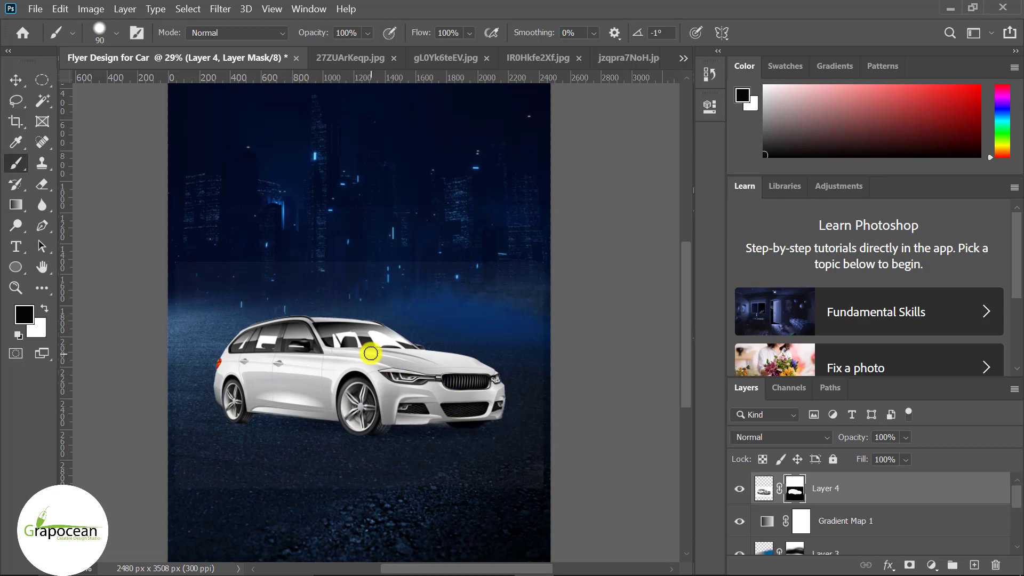
scroll(370, 353, up, 1)
scroll(373, 346, up, 4)
scroll(377, 348, up, 1)
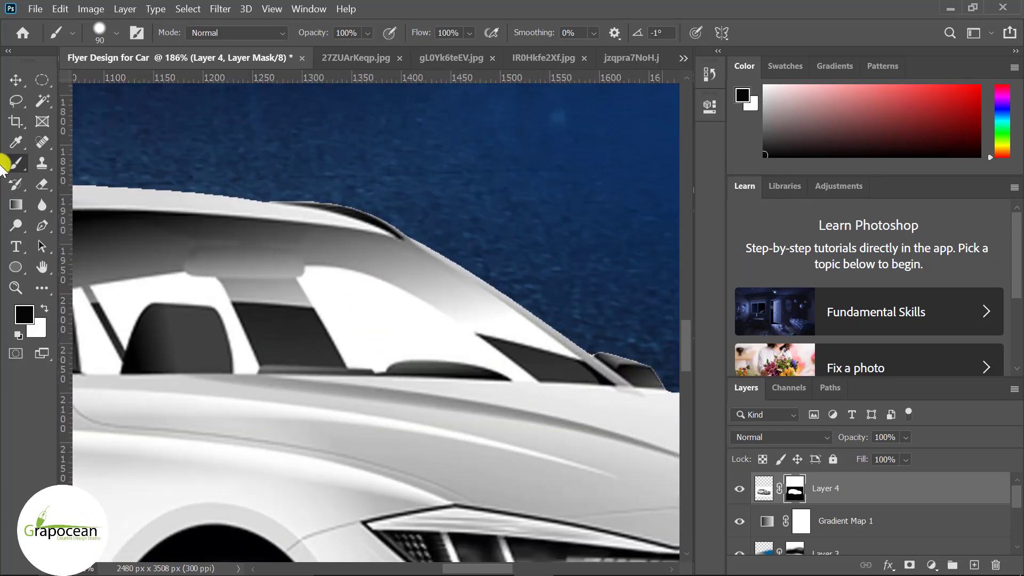
Step: Set the standard Pen tool to Path mode and zoom in on the car window
click(43, 226)
scroll(304, 290, up, 1)
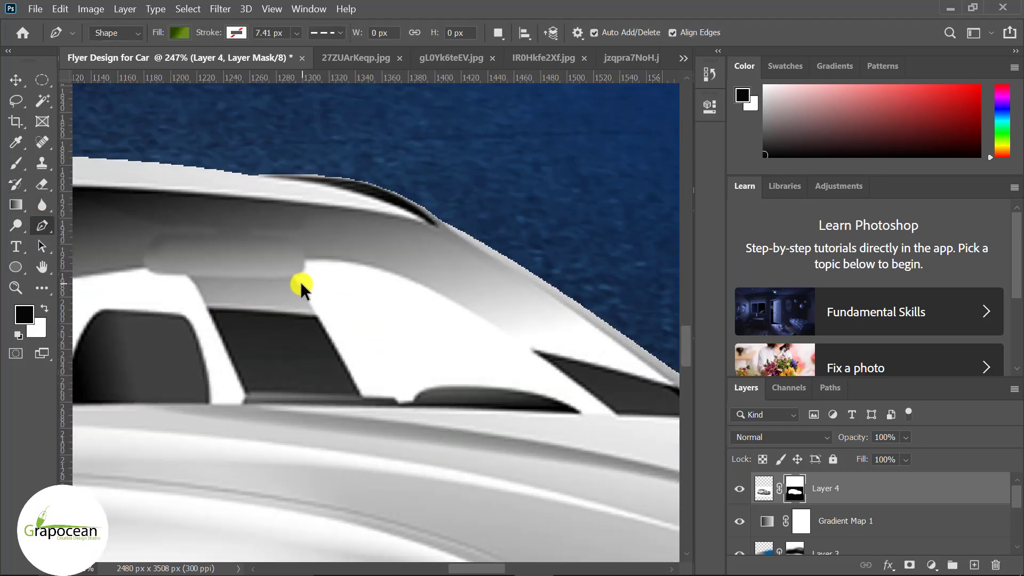
scroll(299, 286, up, 1)
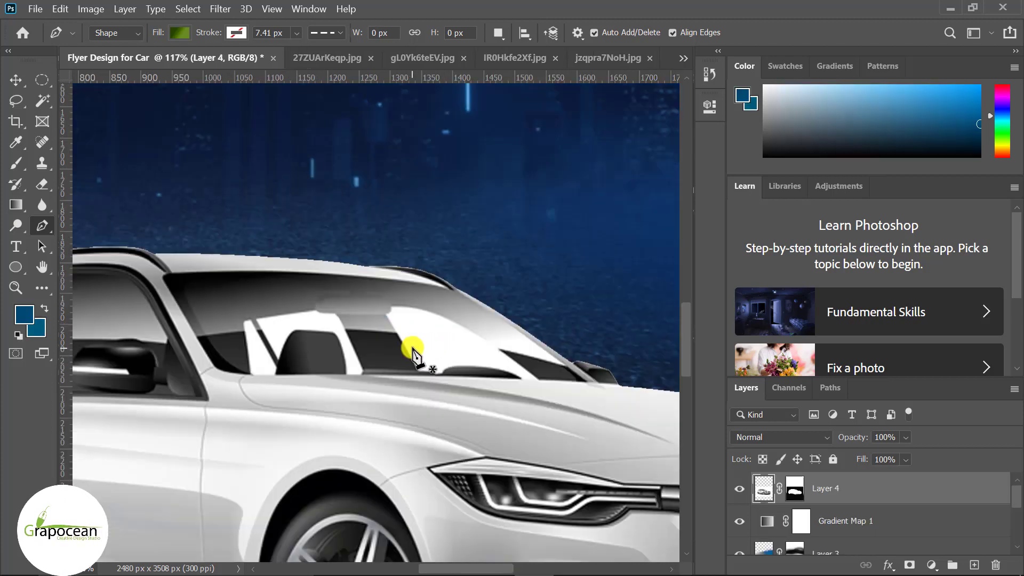
scroll(400, 338, up, 3)
scroll(392, 331, up, 2)
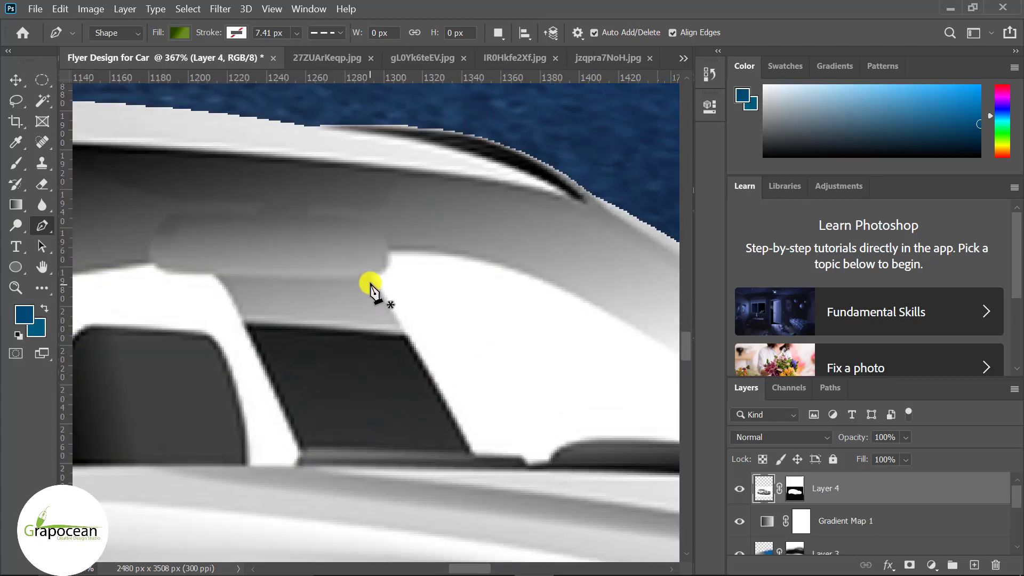
click(371, 277)
drag(509, 470, 394, 410)
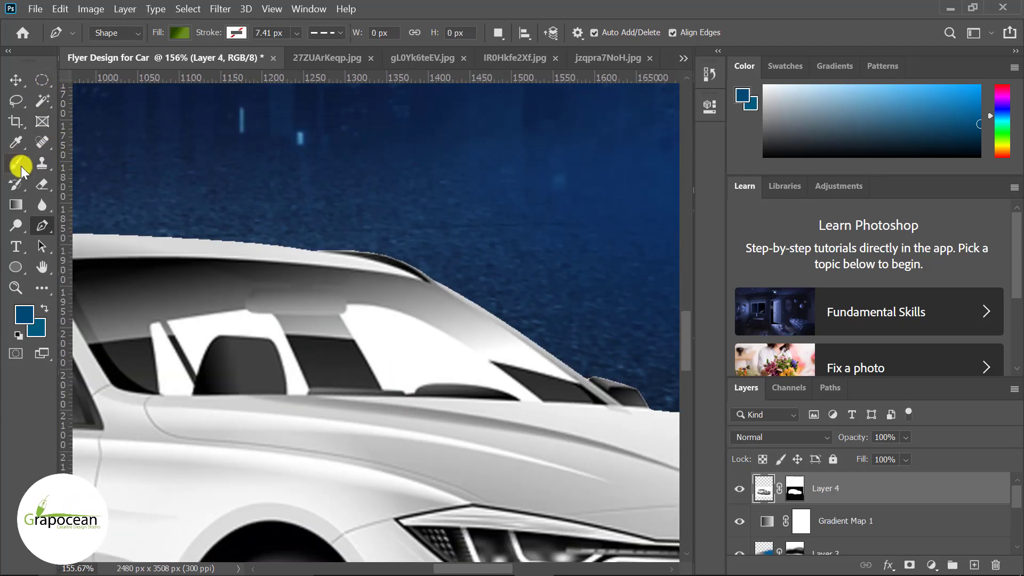
right_click(42, 226)
click(88, 223)
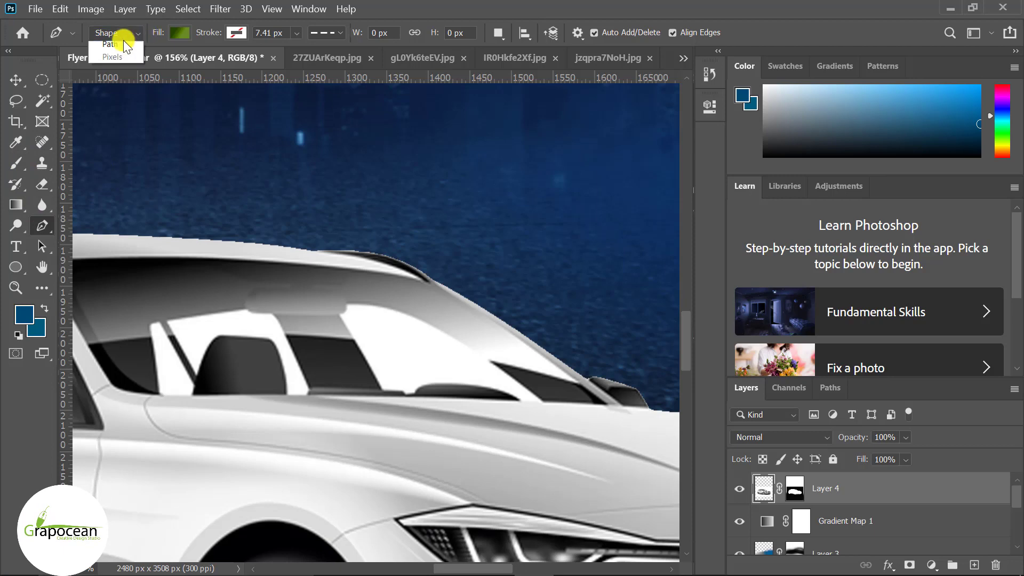
click(125, 45)
scroll(347, 312, up, 2)
scroll(282, 272, up, 4)
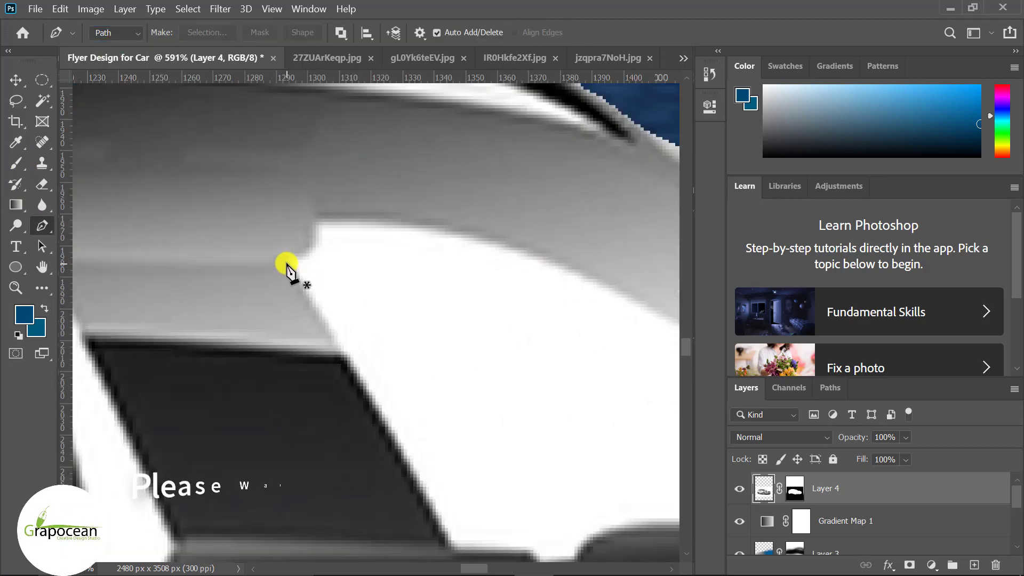
Step: Trace the window's corner and bottom edge with anchors, curving along the trim
click(287, 267)
click(435, 538)
drag(435, 538, 322, 299)
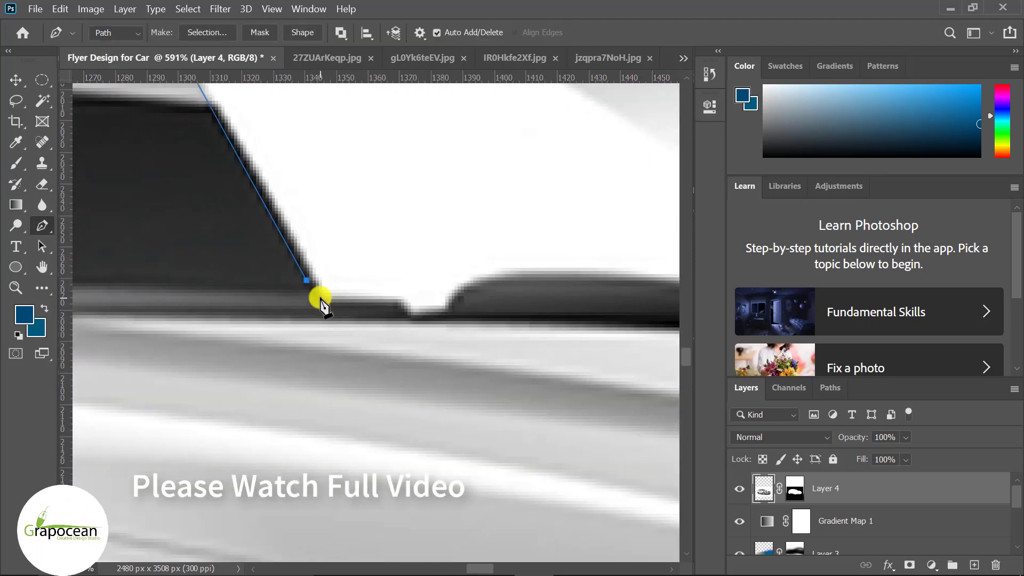
click(410, 311)
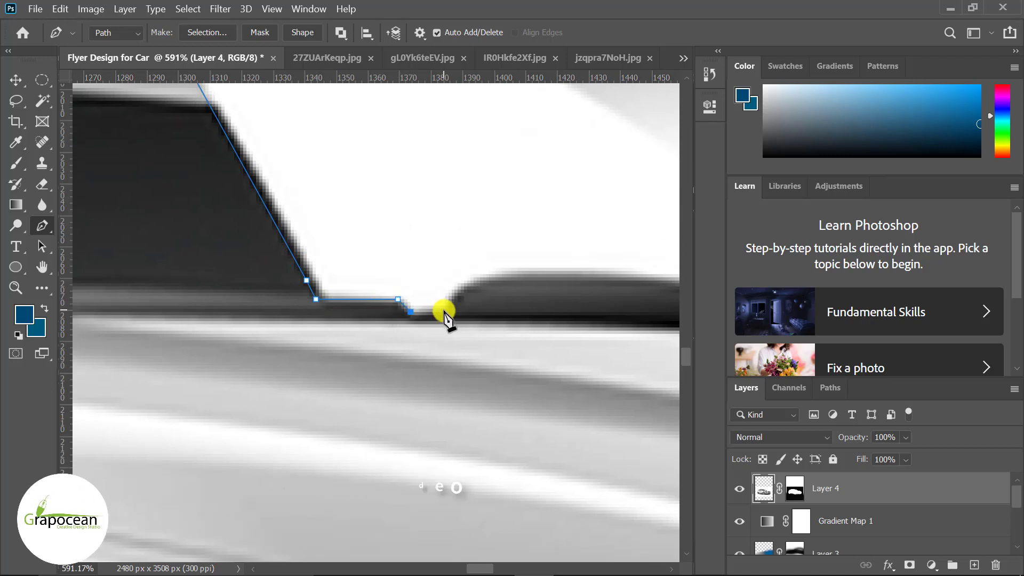
click(442, 308)
scroll(571, 298, right, 5)
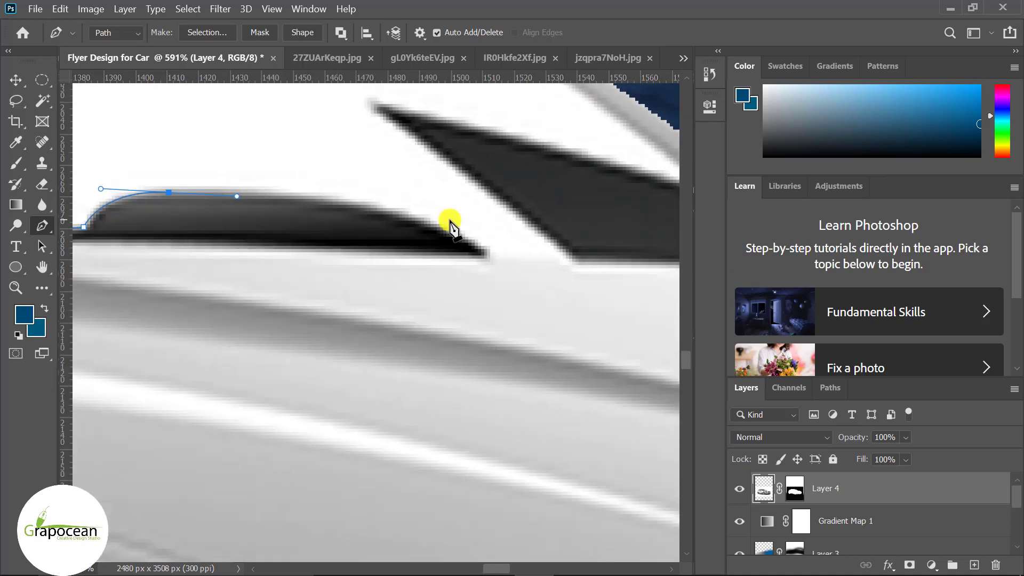
drag(470, 245, 543, 286)
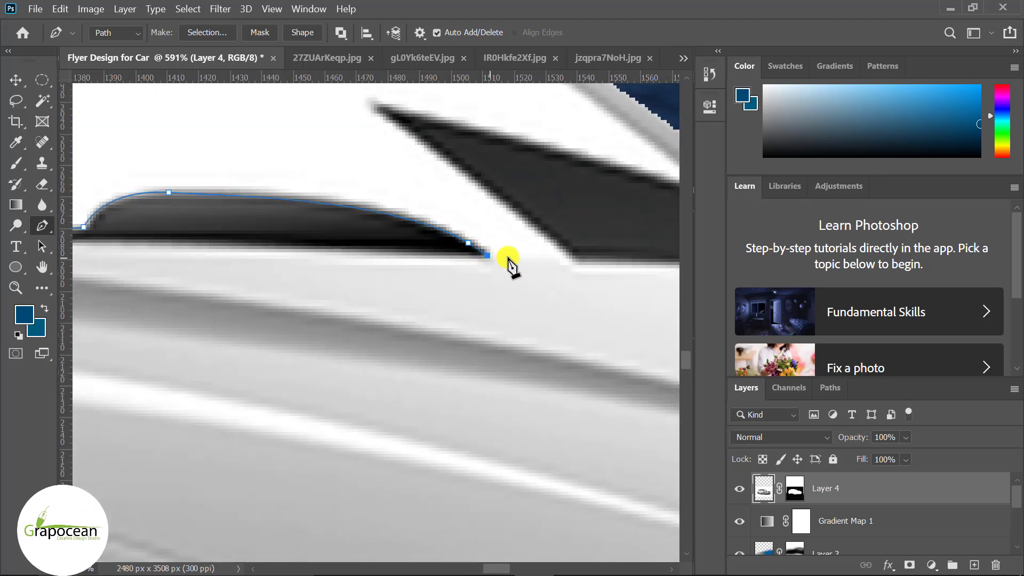
Step: Make the last anchor a sharp corner and close the path at its start point
scroll(509, 262, down, 3)
scroll(523, 264, down, 2)
scroll(531, 264, up, 3)
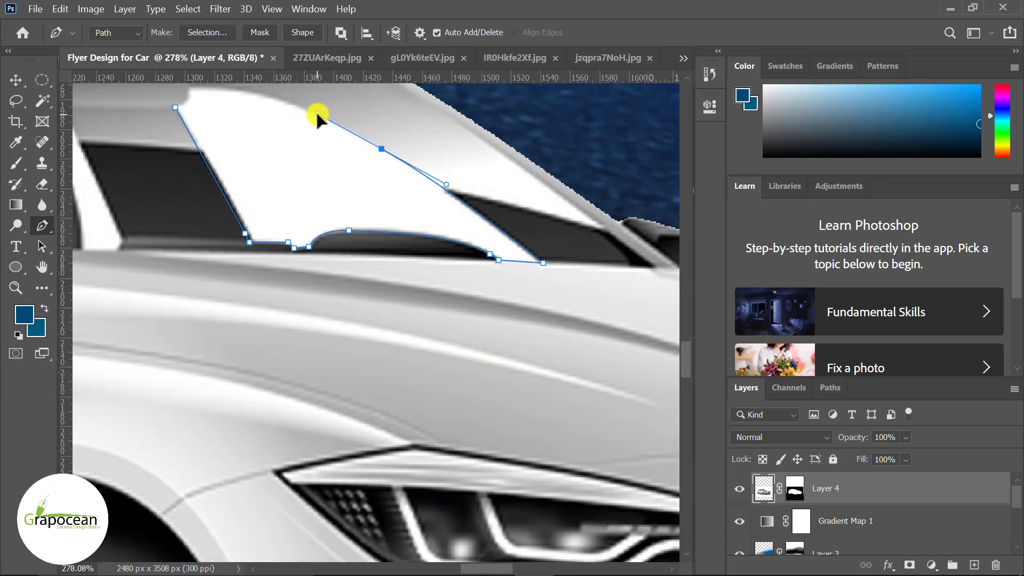
drag(271, 153, 373, 259)
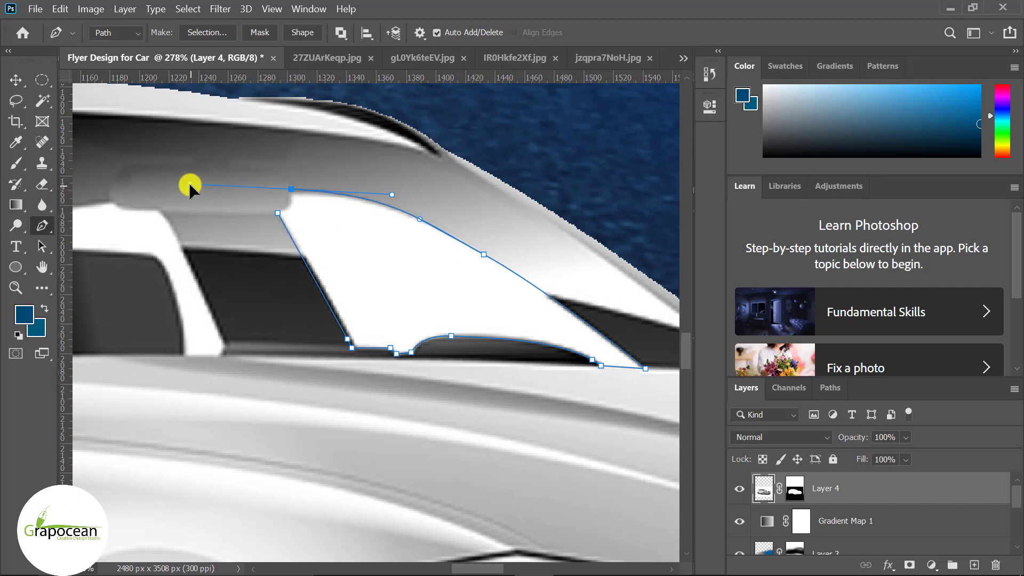
alt+click(290, 189)
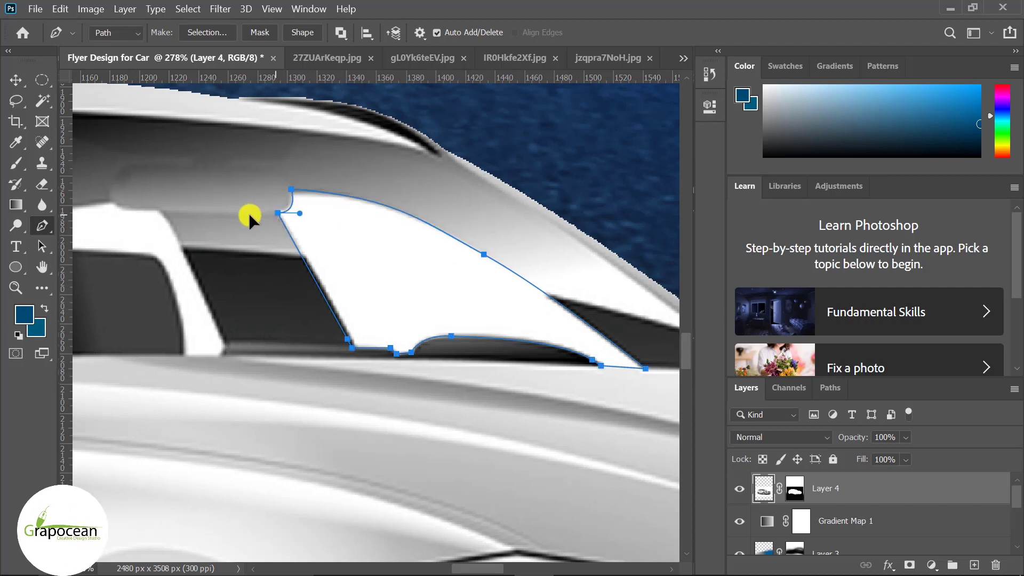
click(278, 213)
Step: Load the window path as a selection with Ctrl+Enter
click(15, 80)
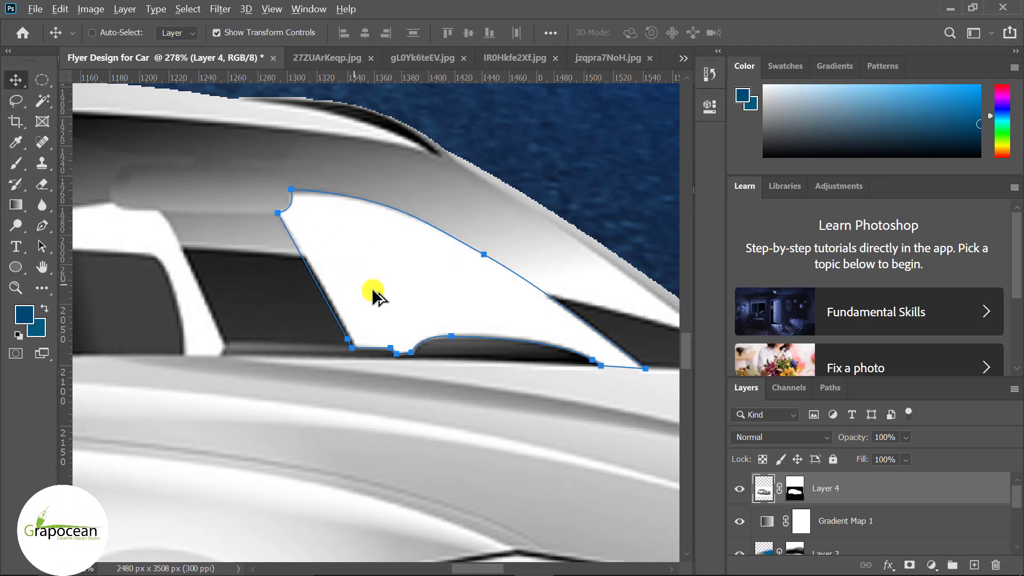
scroll(374, 291, down, 5)
click(92, 33)
click(312, 246)
scroll(312, 245, up, 2)
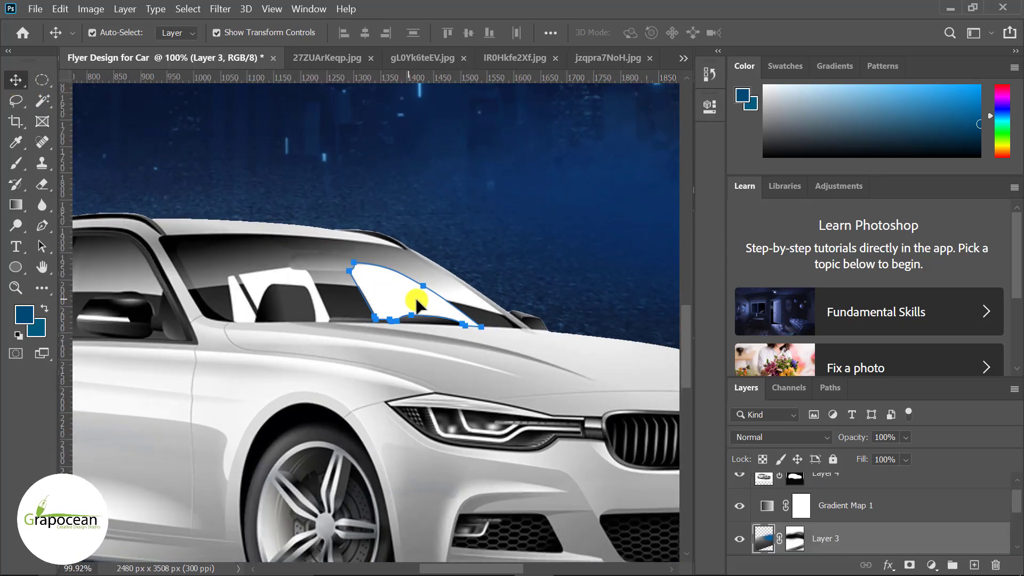
scroll(788, 514, down, 1)
scroll(806, 513, down, 1)
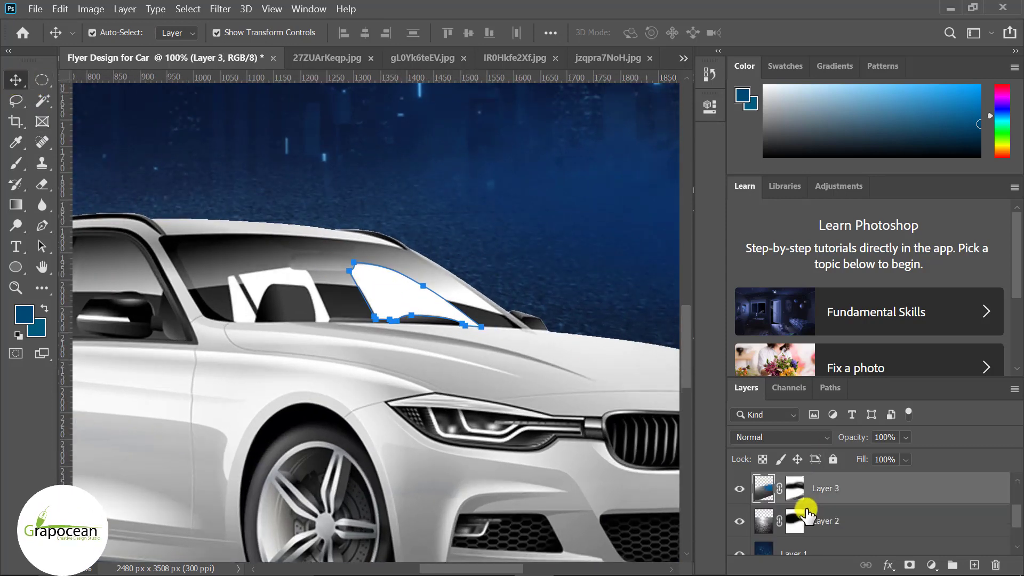
key(ctrl+Return)
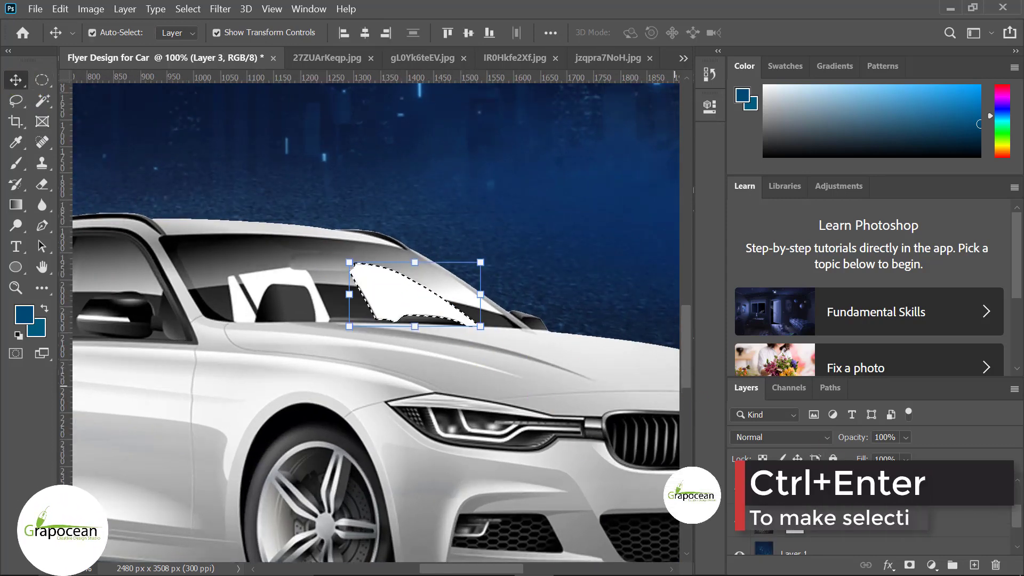
Step: Invert Layer 4's mask inside the selection so the backdrop shows through
scroll(798, 516, down, 1)
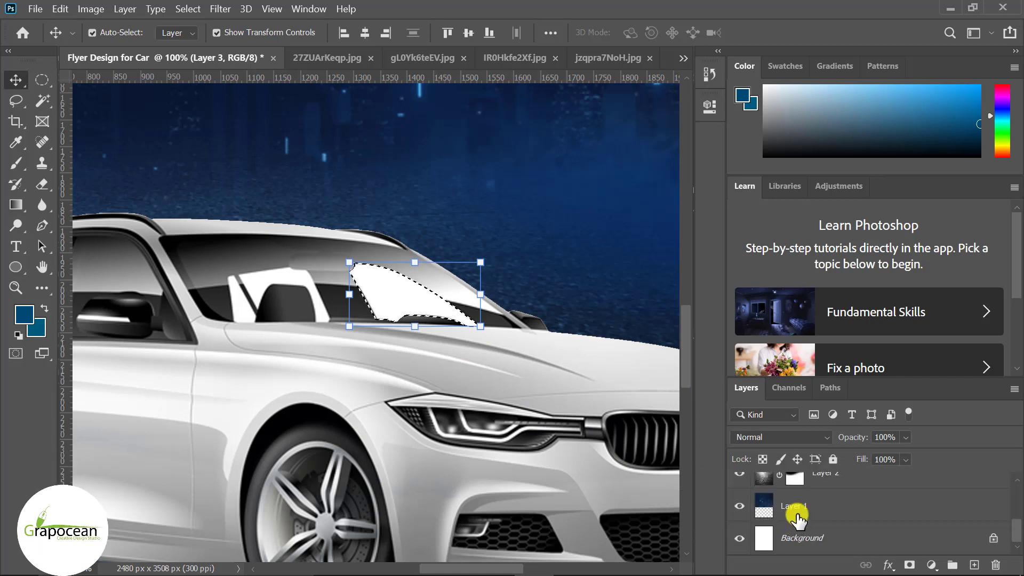
scroll(800, 515, up, 3)
click(795, 490)
key(b)
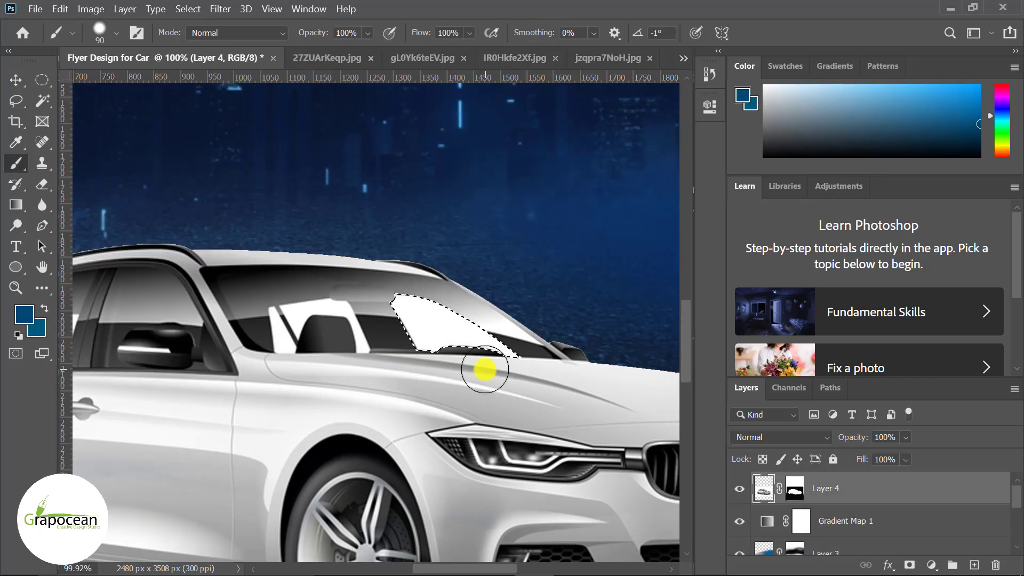
key(ctrl+i)
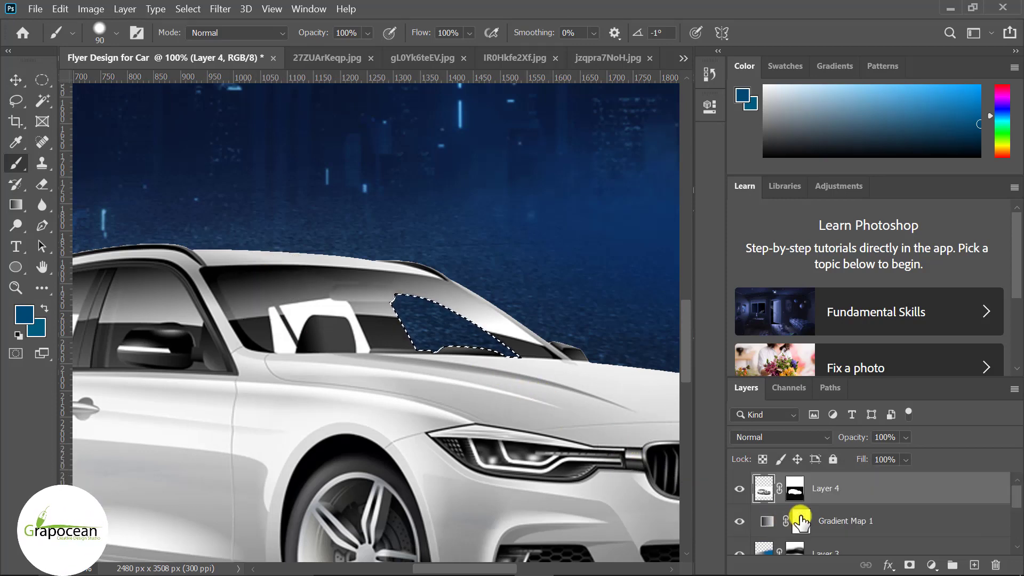
Step: Sample grey from the car body as foreground and paint it across the windshield
click(24, 314)
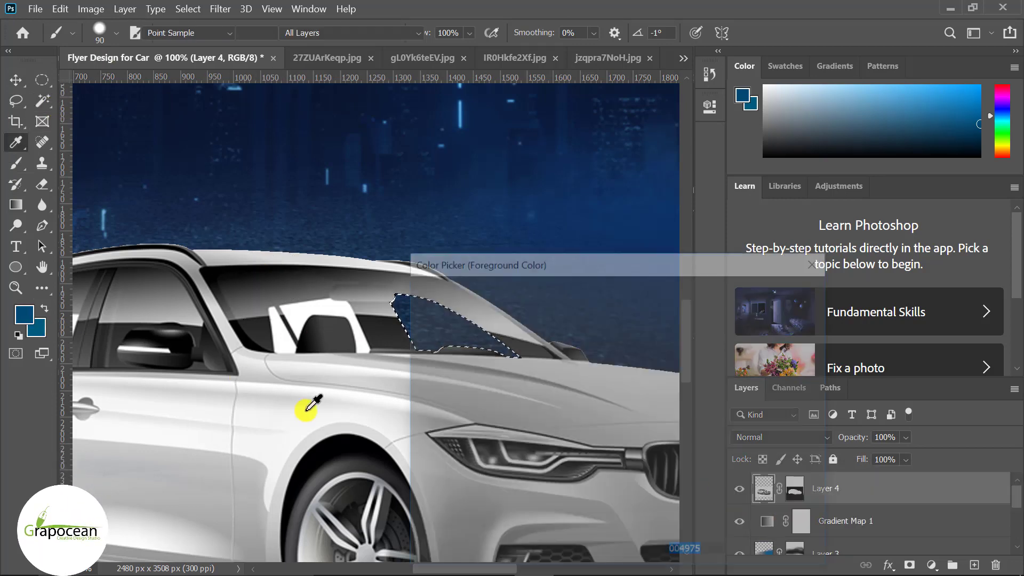
click(379, 309)
click(776, 291)
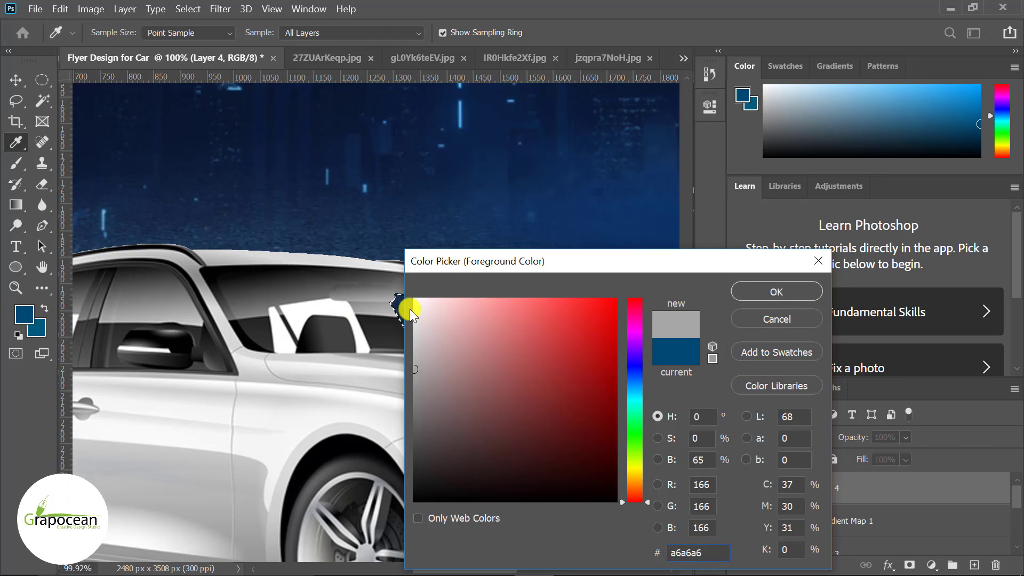
click(789, 292)
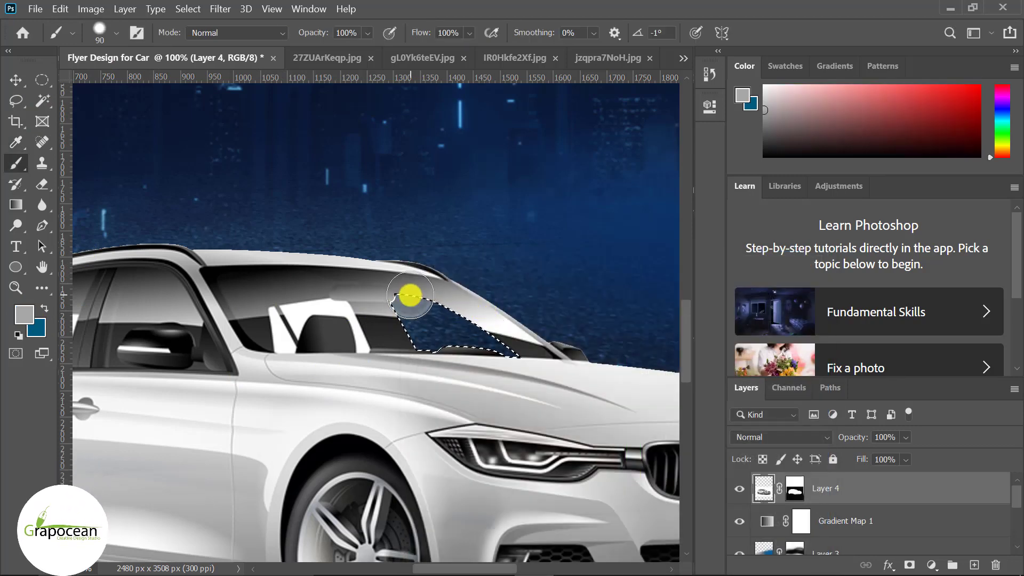
drag(410, 295, 477, 310)
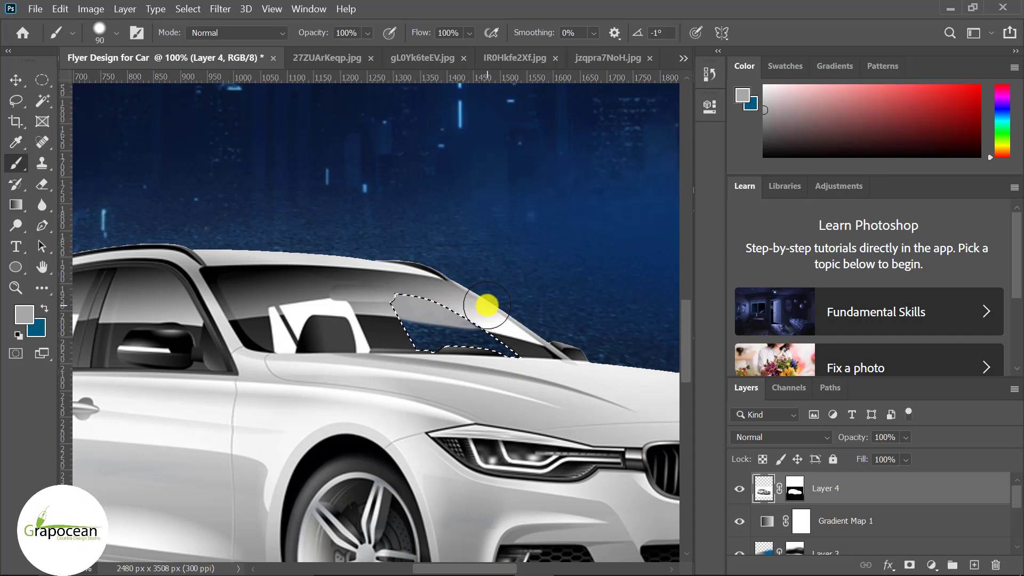
Step: Clear the windshield selection, switch to the Rectangular Marquee, and zoom to inspect the glass
click(42, 80)
click(183, 153)
scroll(408, 412, down, 3)
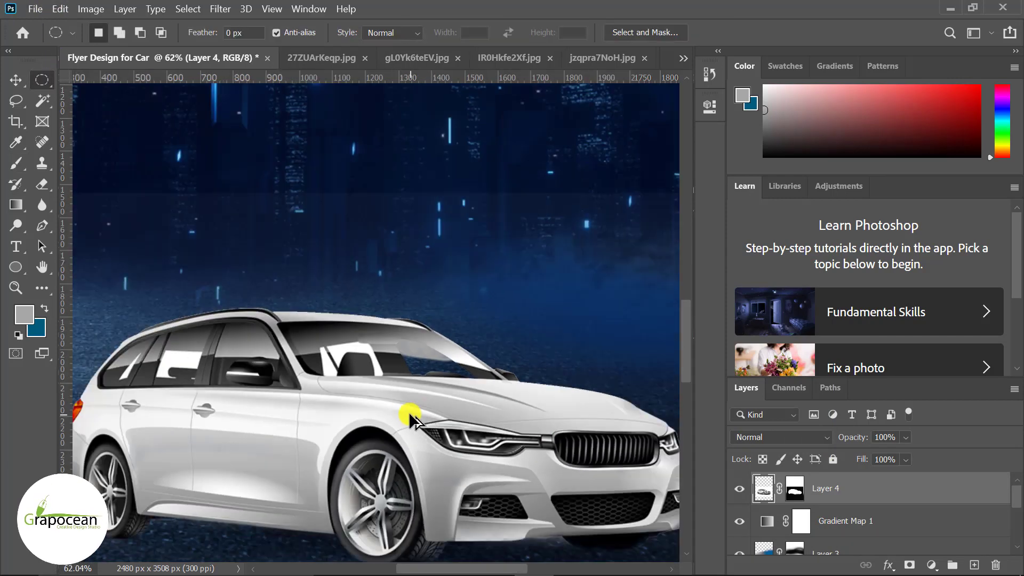
scroll(408, 411, down, 2)
scroll(468, 416, down, 1)
scroll(452, 404, up, 1)
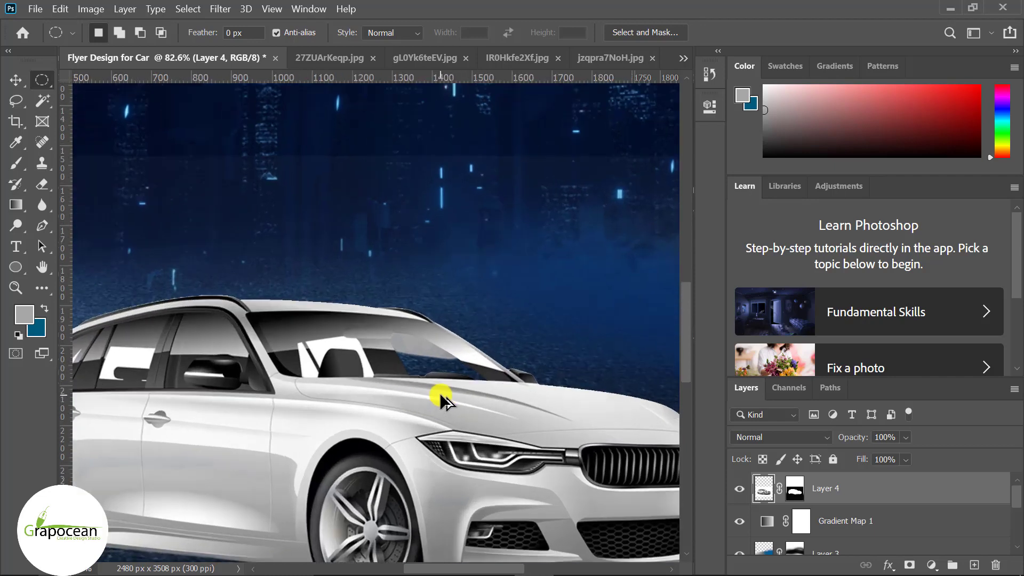
scroll(440, 392, up, 1)
scroll(448, 386, up, 1)
scroll(449, 385, down, 1)
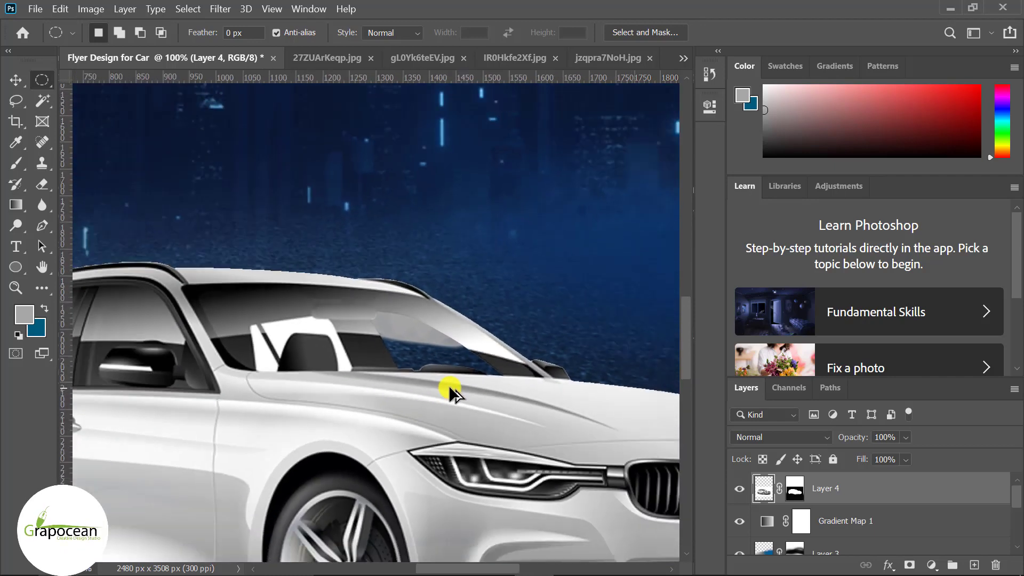
scroll(460, 384, down, 1)
scroll(449, 373, up, 1)
scroll(442, 363, up, 2)
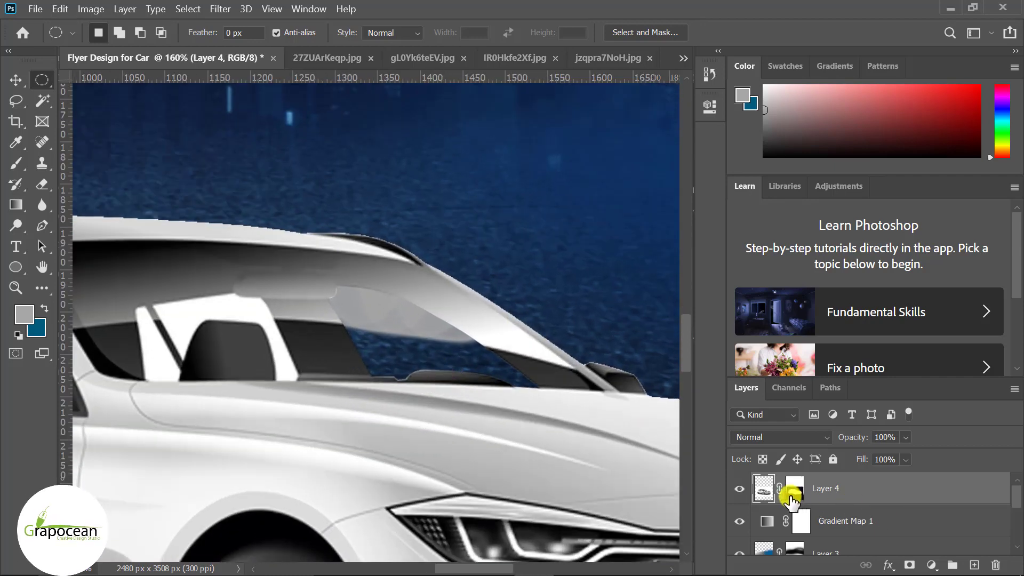
Step: Paint on Layer 4's mask along the windshield's top and side edges to trim the tint
click(741, 489)
click(795, 490)
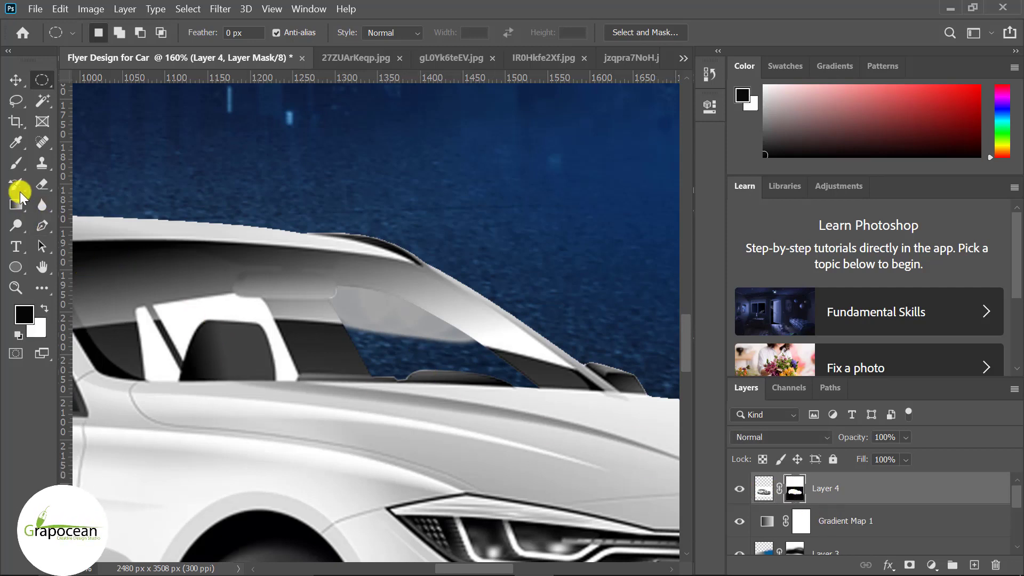
click(27, 165)
click(85, 162)
scroll(385, 368, up, 1)
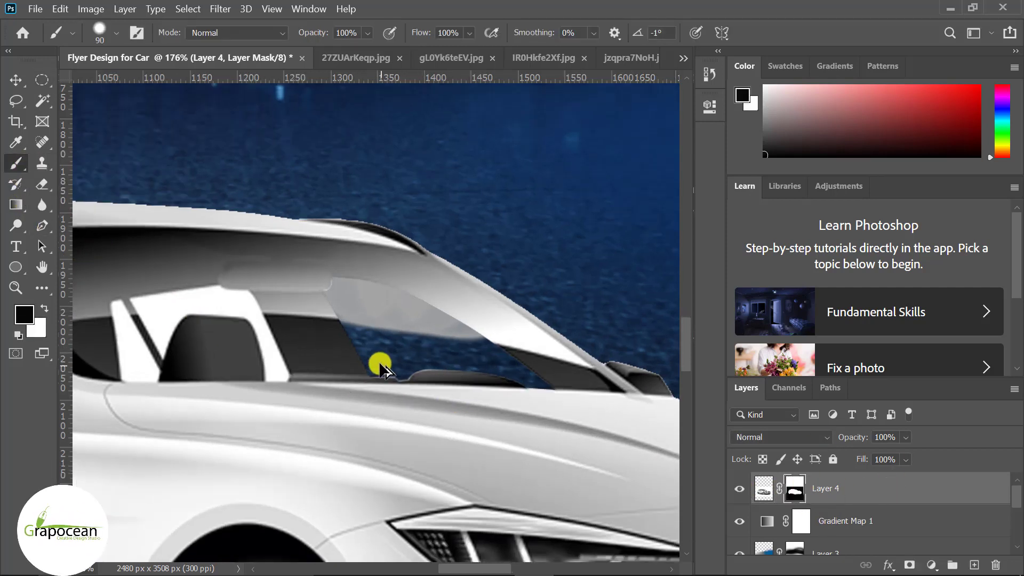
drag(349, 364, 367, 361)
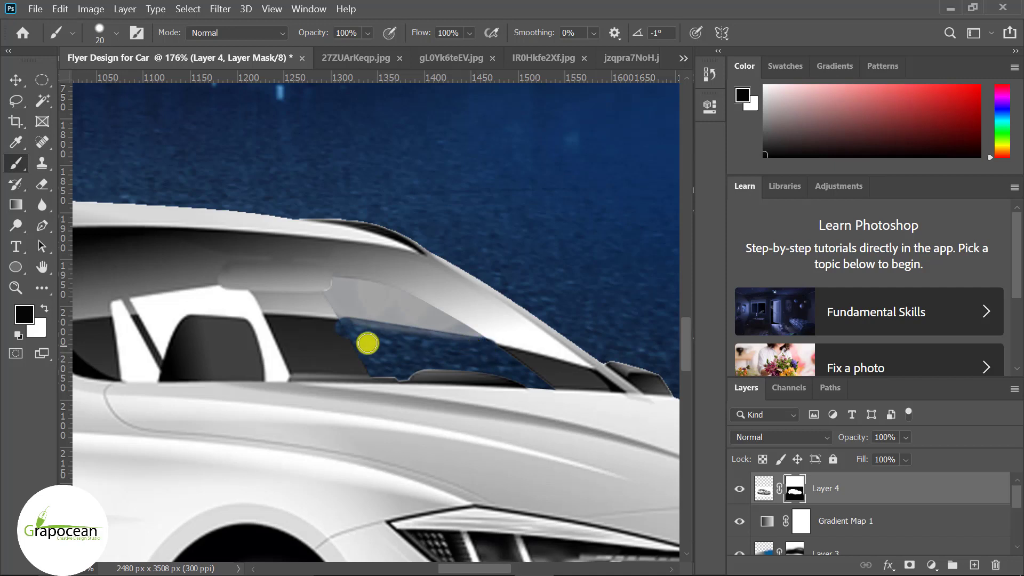
drag(367, 343, 340, 332)
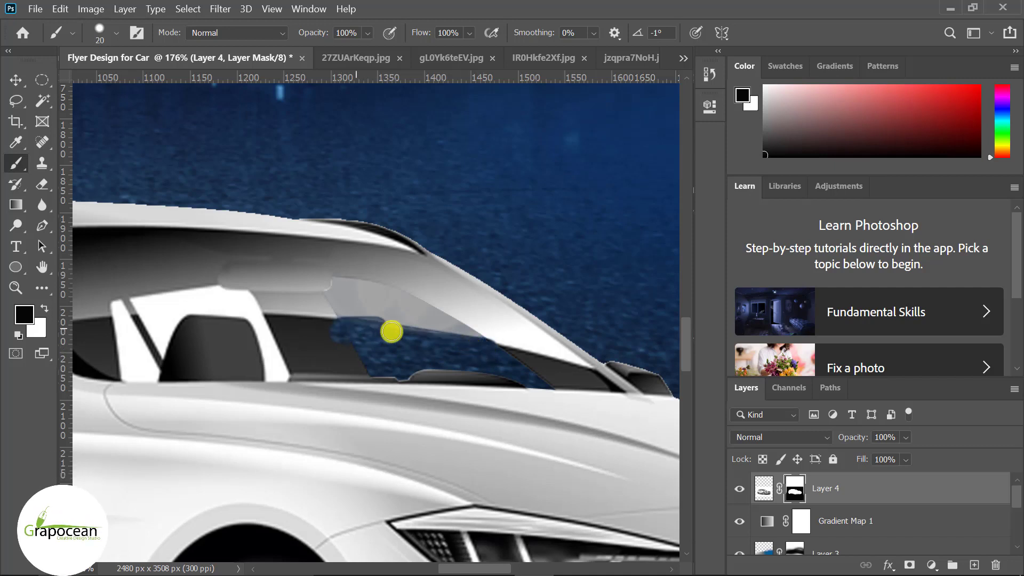
drag(414, 339, 341, 350)
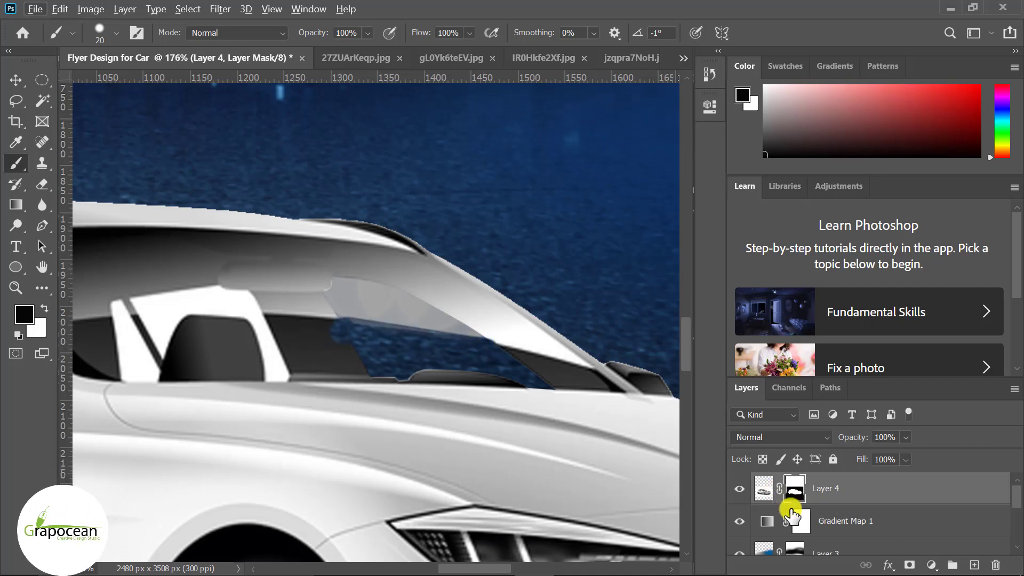
mouse_move(347, 353)
mouse_down()
mouse_move(333, 326)
mouse_move(363, 313)
mouse_move(475, 317)
mouse_move(483, 328)
mouse_up()
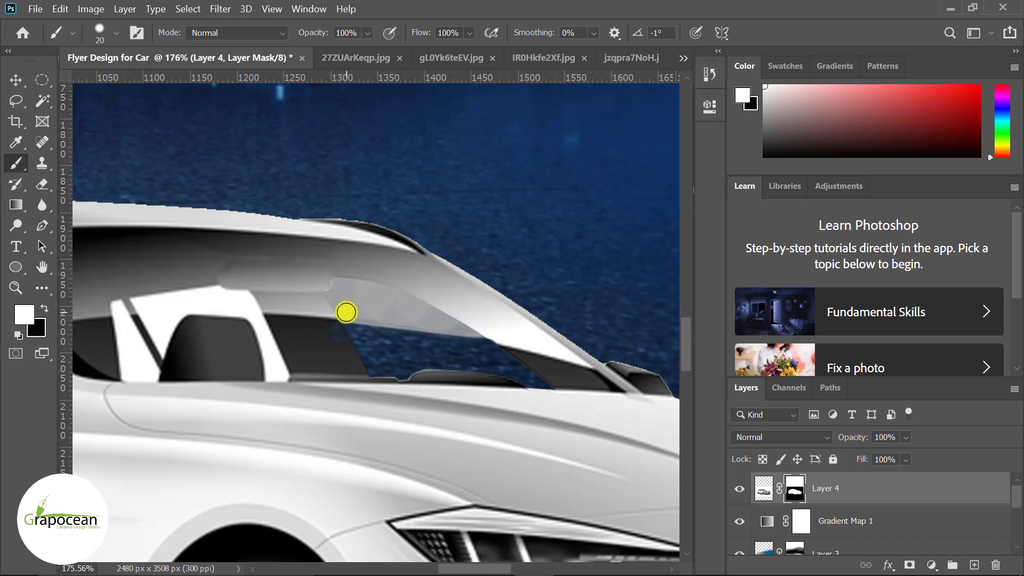
drag(348, 312, 340, 311)
Step: Outline the white glare around the headrest with the Pen and load it as a selection
scroll(508, 405, down, 5)
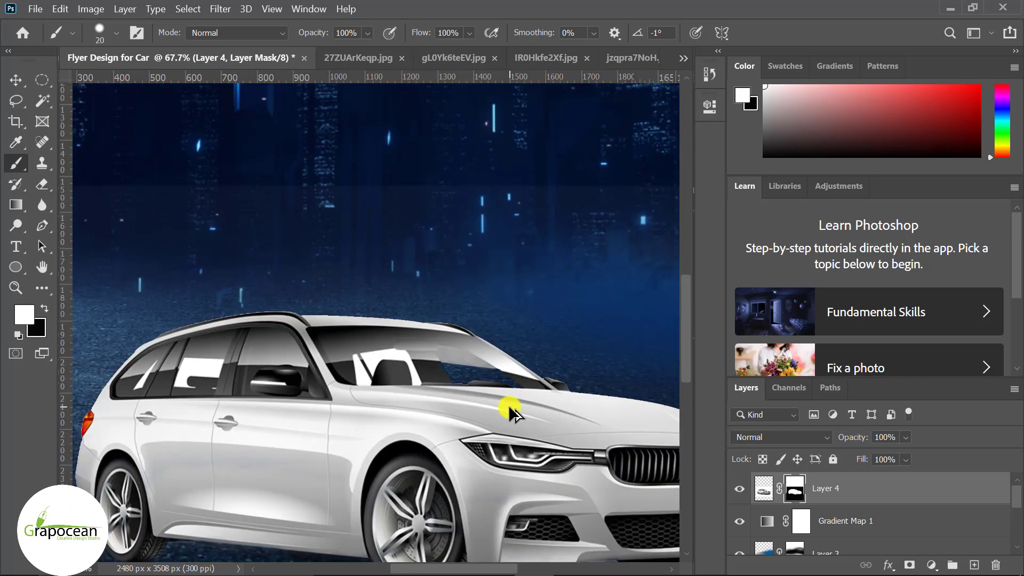
key(p)
scroll(446, 276, up, 3)
scroll(446, 276, up, 4)
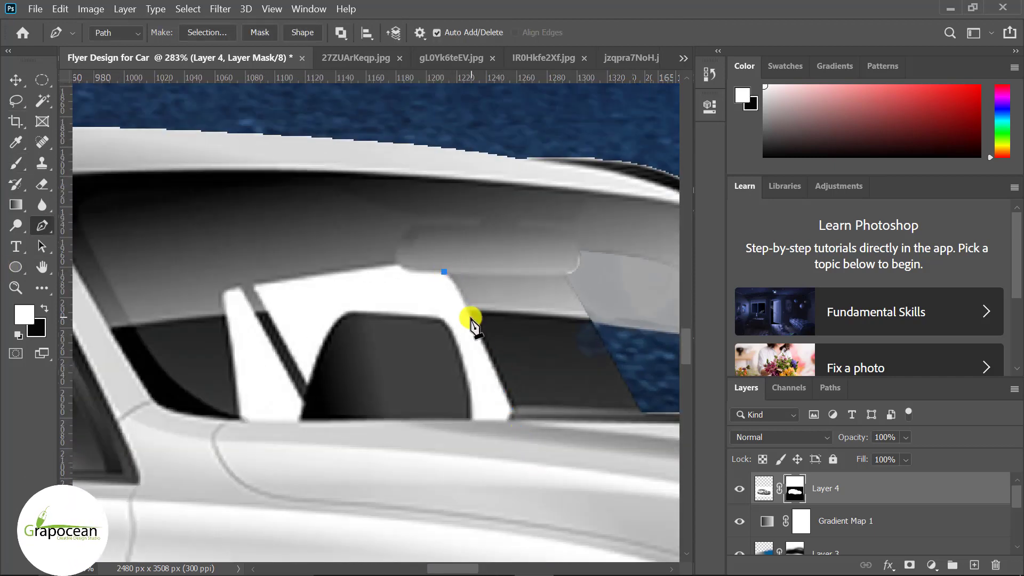
click(513, 409)
click(501, 421)
click(469, 418)
drag(446, 326, 420, 306)
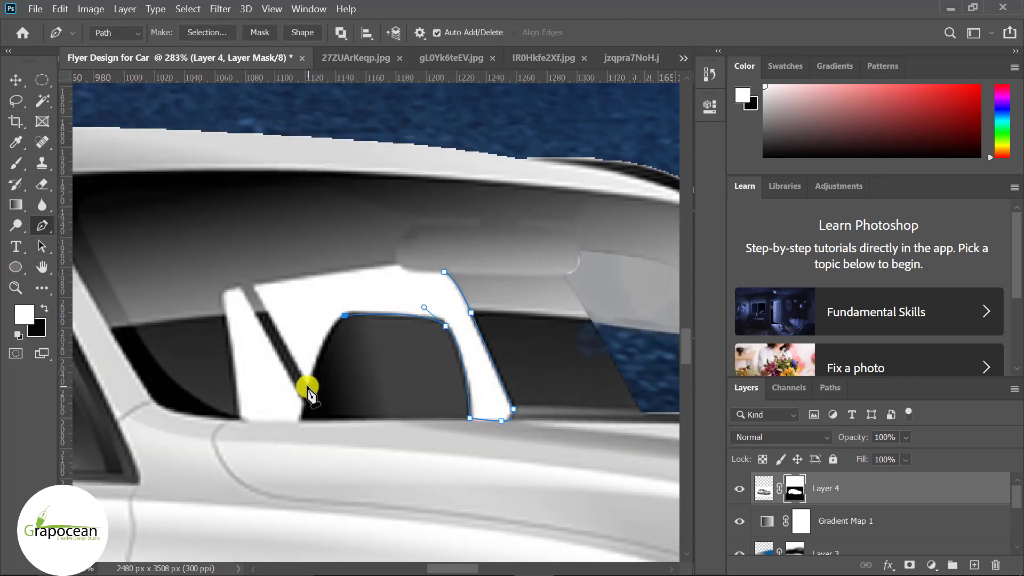
click(444, 272)
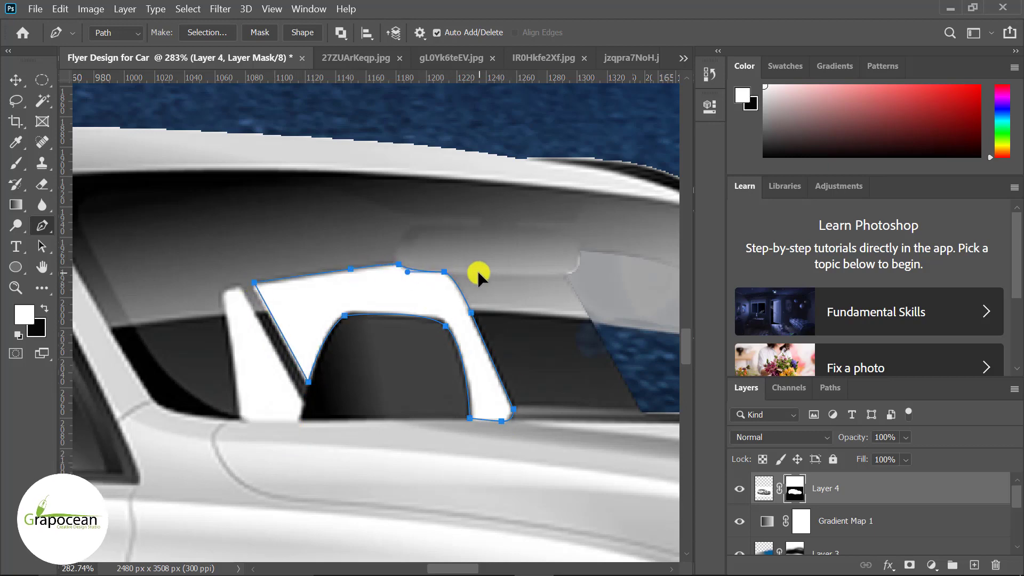
key(ctrl+Return)
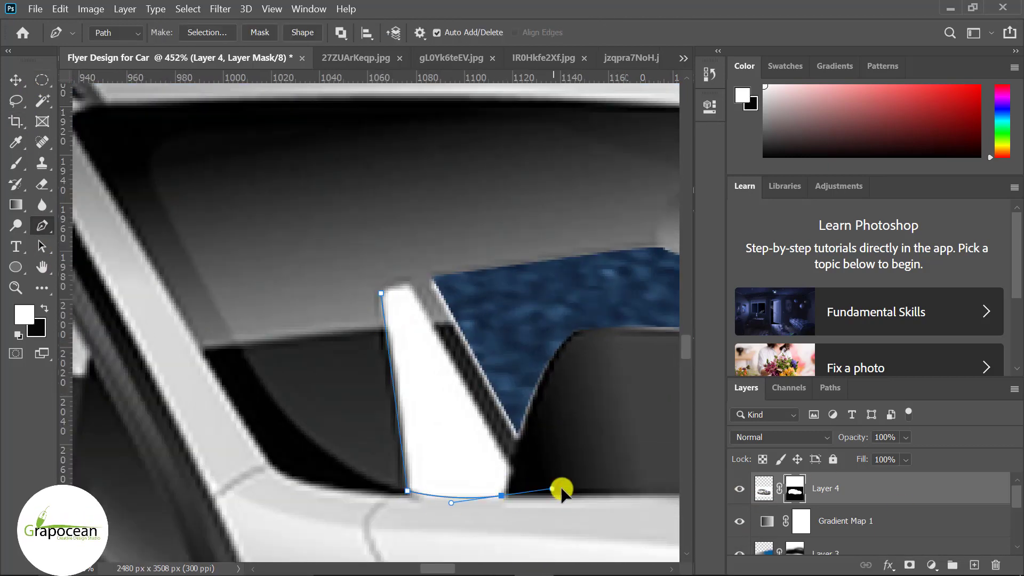
Step: Close the thin pillar path, fill its selection on the mask, and deselect
click(381, 293)
key(ctrl+Return)
key(ctrl+BackSpace)
click(42, 80)
key(ctrl+d)
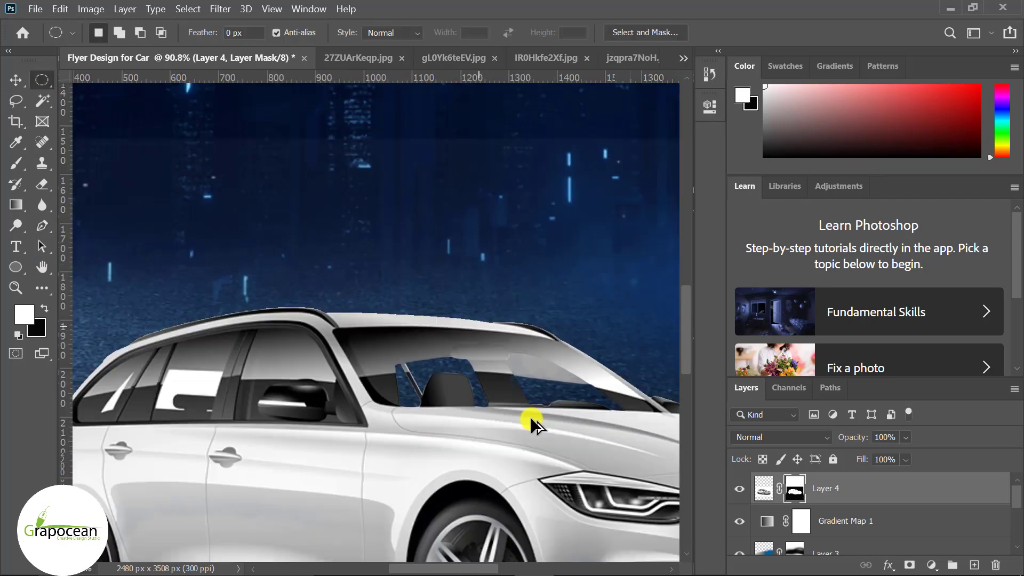
Step: Try a soft white reflection stroke across the window top, undo it, and resize the brush
alt+scroll(530, 417, down, 5)
click(19, 165)
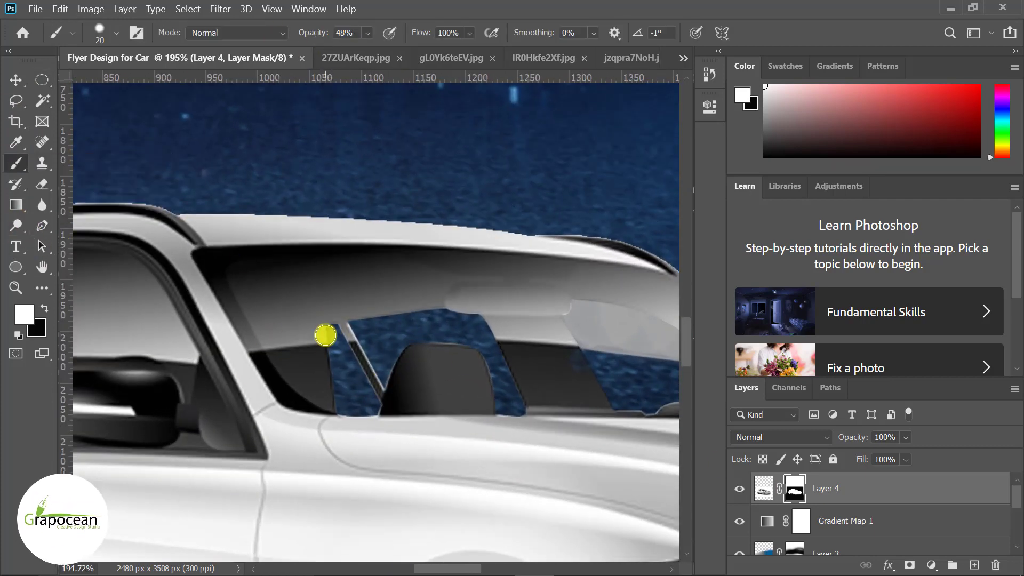
mouse_move(367, 330)
mouse_down()
mouse_move(482, 318)
mouse_move(335, 322)
mouse_move(489, 318)
mouse_move(350, 330)
mouse_up()
key(ctrl+z)
key(bracketright)
key(bracketright)
scroll(450, 410, down, 5)
scroll(450, 410, up, 3)
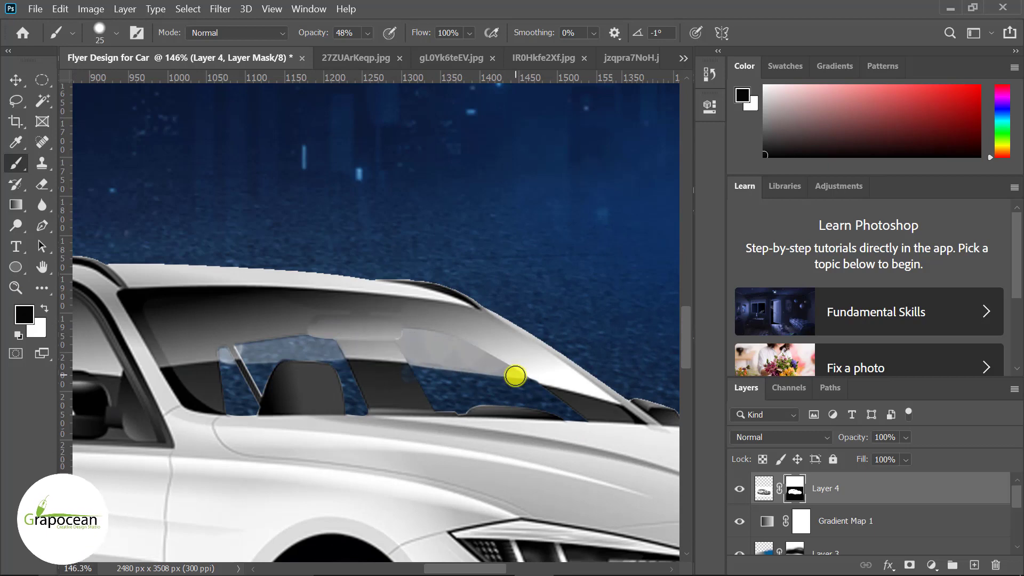
scroll(448, 411, up, 2)
key(bracketleft)
key(bracketleft)
key(bracketleft)
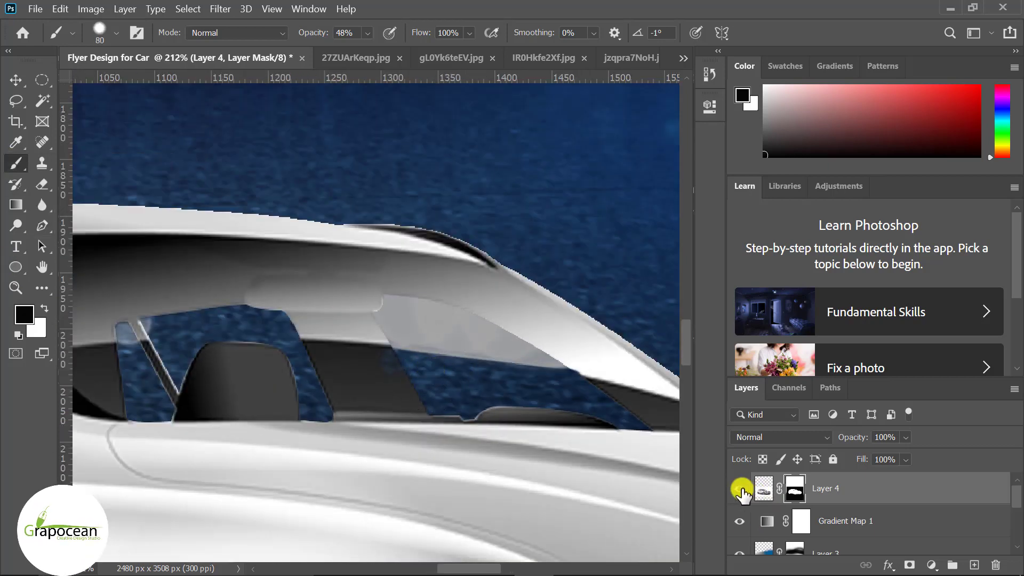
Step: Paint light grey glass into the rear window and white on Layer 4's mask over the front window
ctrl+click(762, 488)
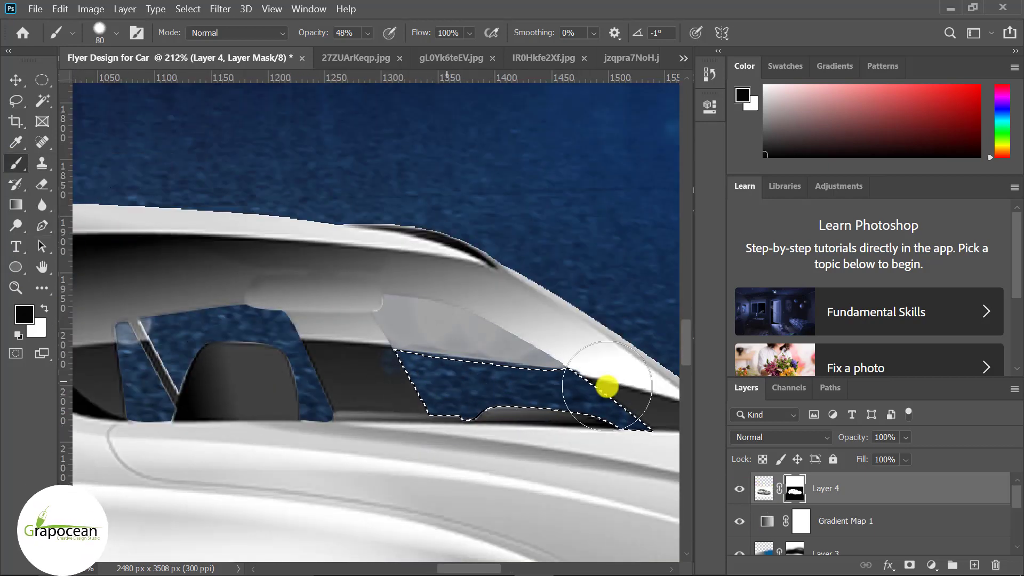
drag(590, 395, 160, 331)
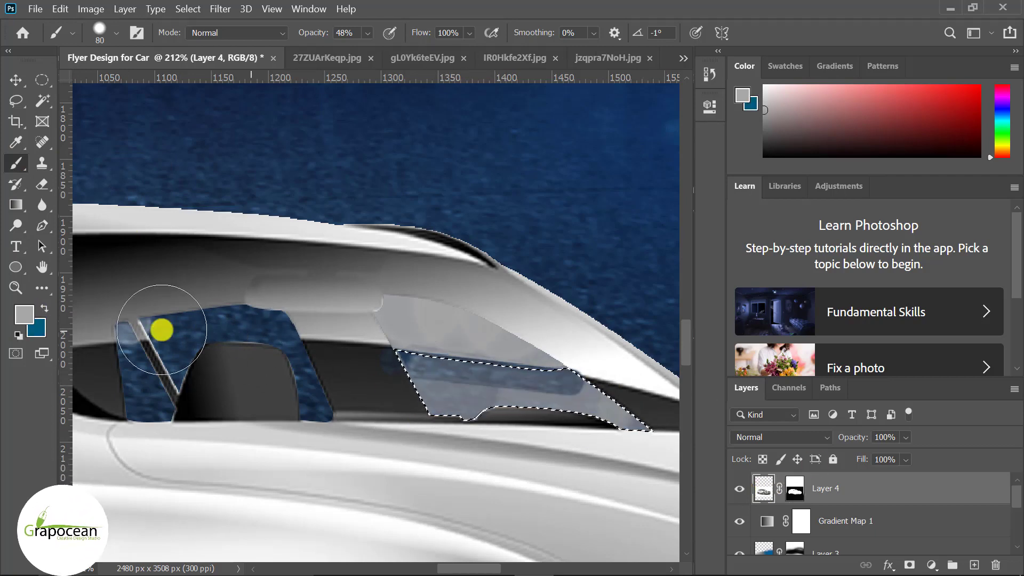
drag(3, 53, 2, 67)
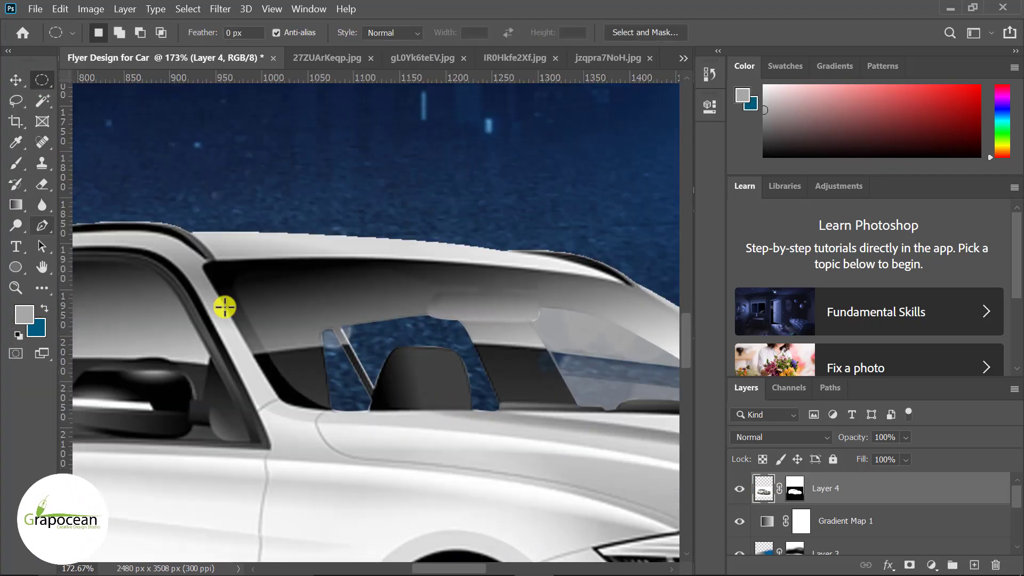
click(14, 168)
key(ctrl+backslash)
key(d)
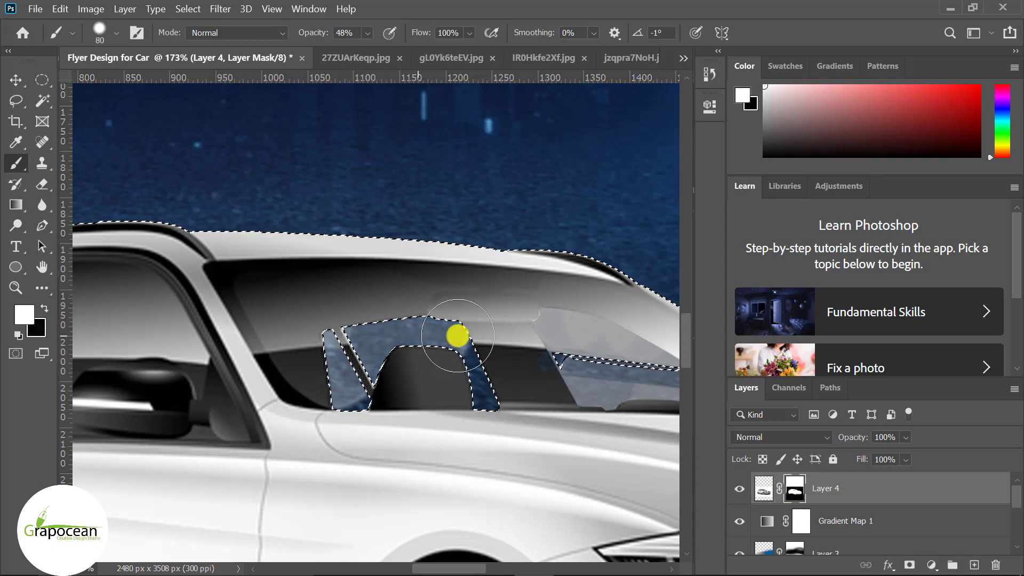
drag(361, 395, 474, 395)
key(ctrl+minus)
Step: Trace a closed Pen path around the car's rear side window
key(m)
key(ctrl+d)
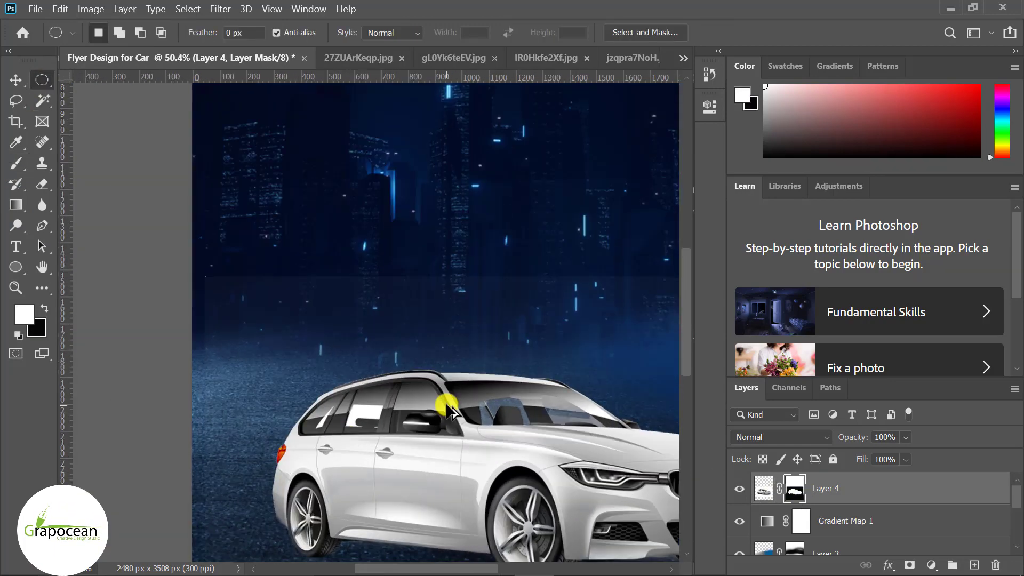
scroll(384, 412, up, 5)
key(b)
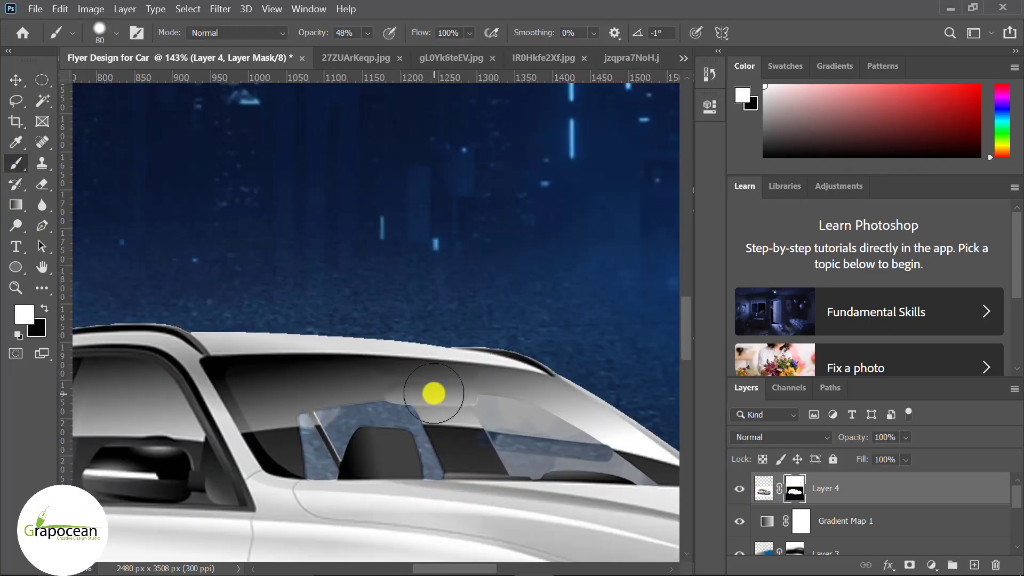
scroll(502, 448, down, 2)
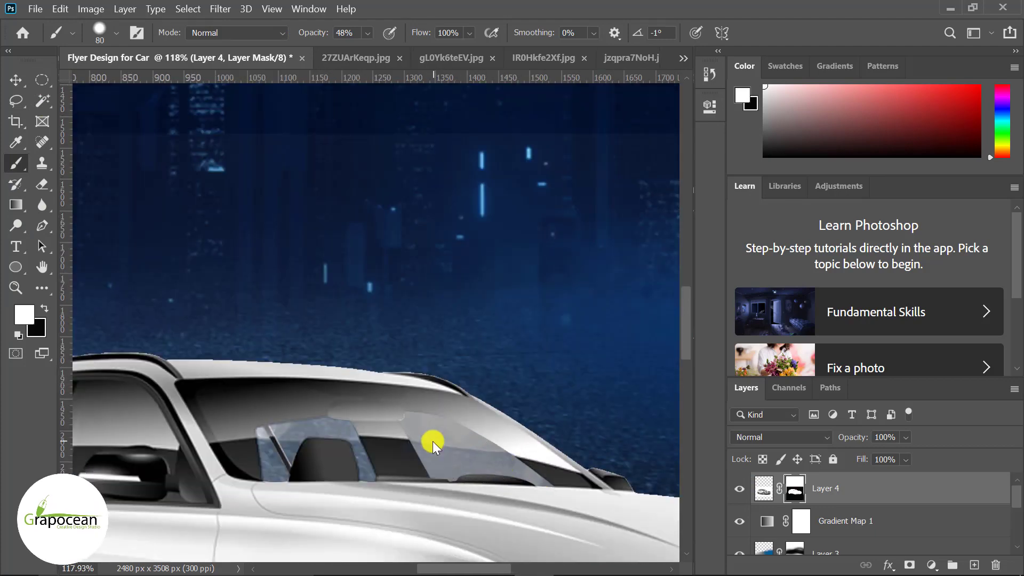
scroll(435, 434, down, 4)
scroll(334, 514, up, 2)
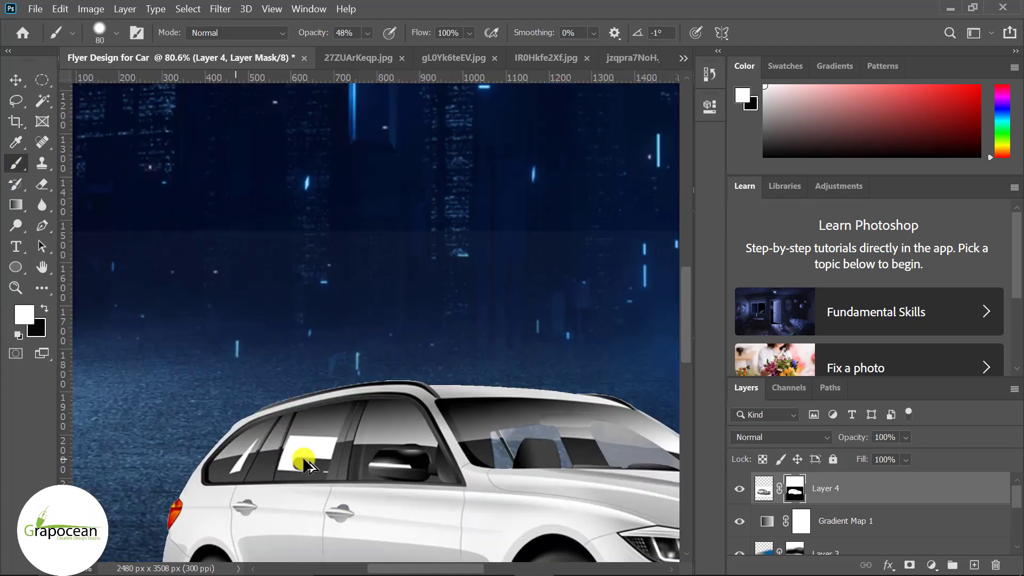
key(p)
scroll(283, 464, up, 5)
scroll(274, 473, up, 1)
click(265, 471)
click(297, 373)
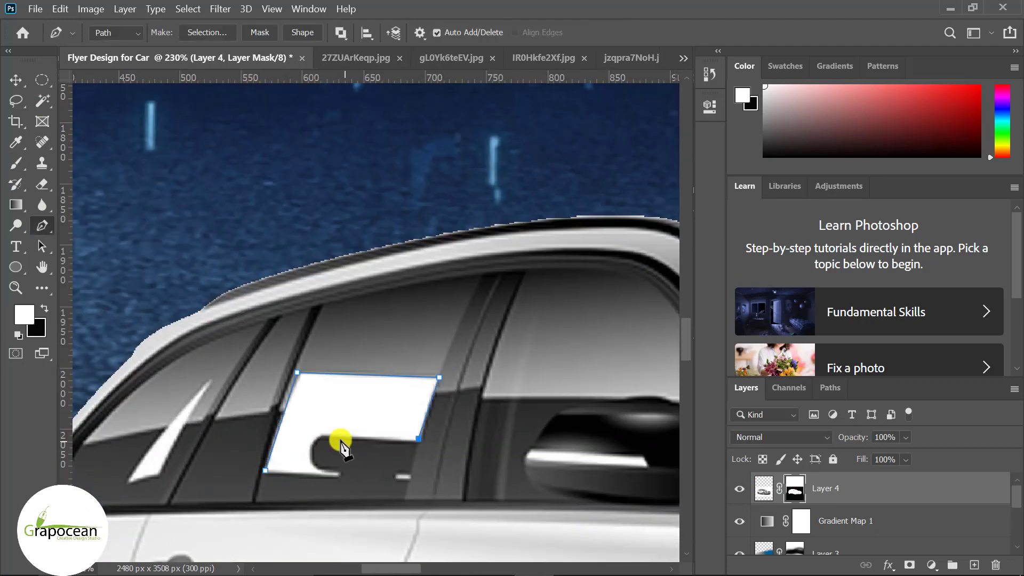
click(418, 442)
click(325, 439)
drag(314, 456, 317, 471)
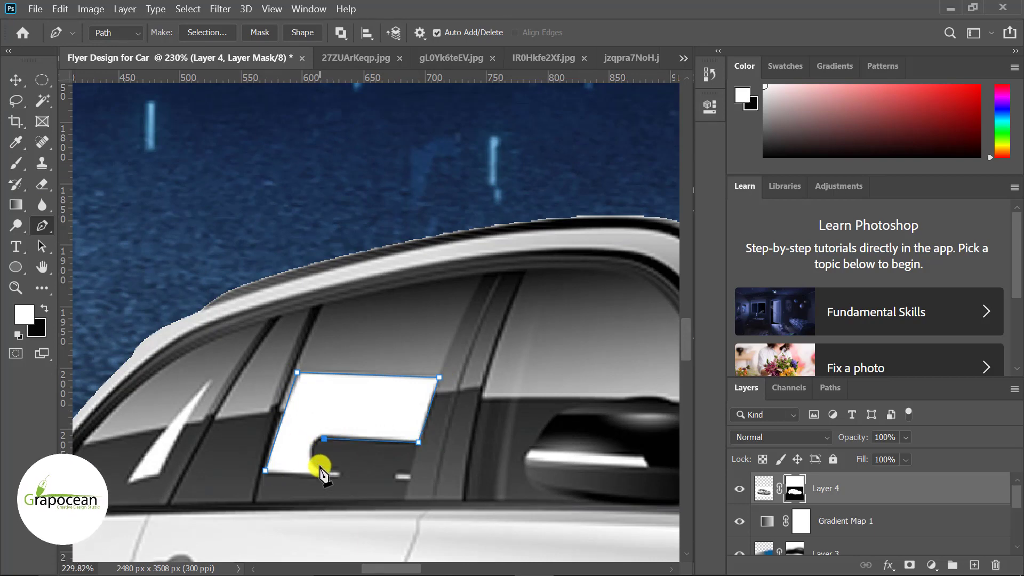
click(265, 471)
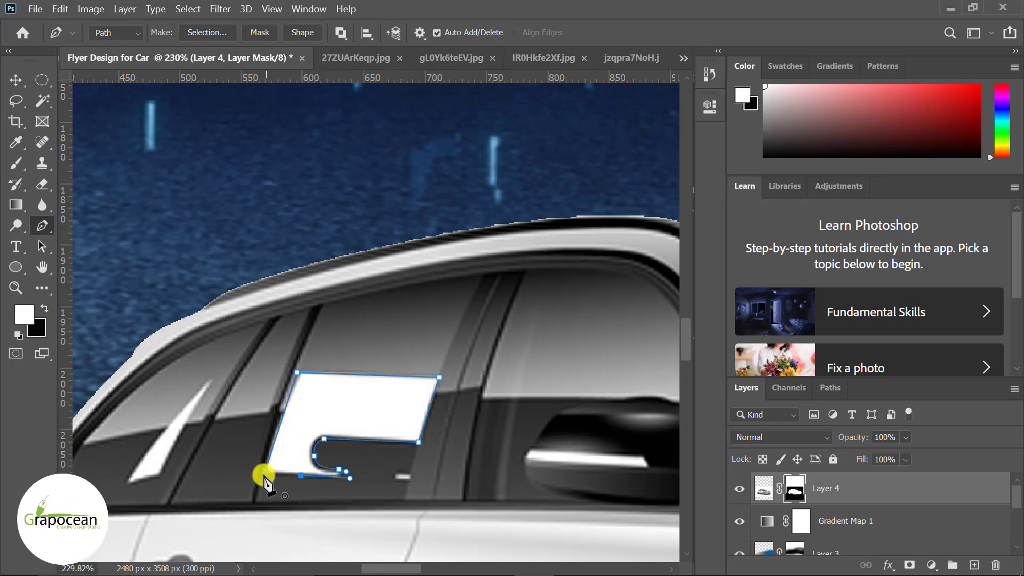
Step: Turn the window path into a selection and brush it out of Layer 4's mask
key(ctrl+Return)
scroll(160, 361, up, 1)
right_click(16, 164)
click(82, 161)
drag(288, 384, 331, 423)
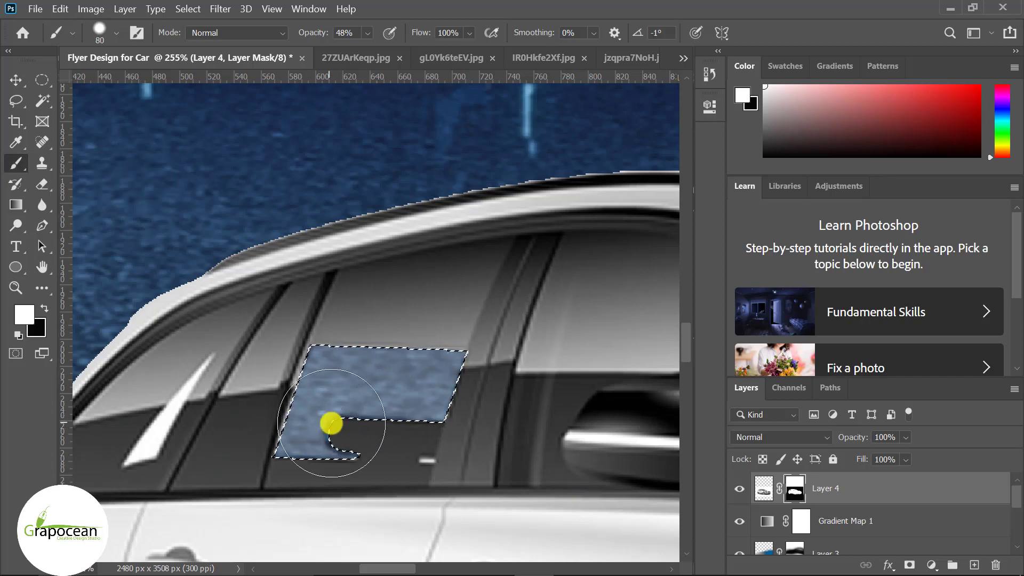
key(m)
Step: Trace a closed Pen path around the narrow quarter-glass reflection streak
scroll(455, 434, down, 3)
scroll(334, 450, down, 6)
scroll(320, 346, up, 10)
click(42, 225)
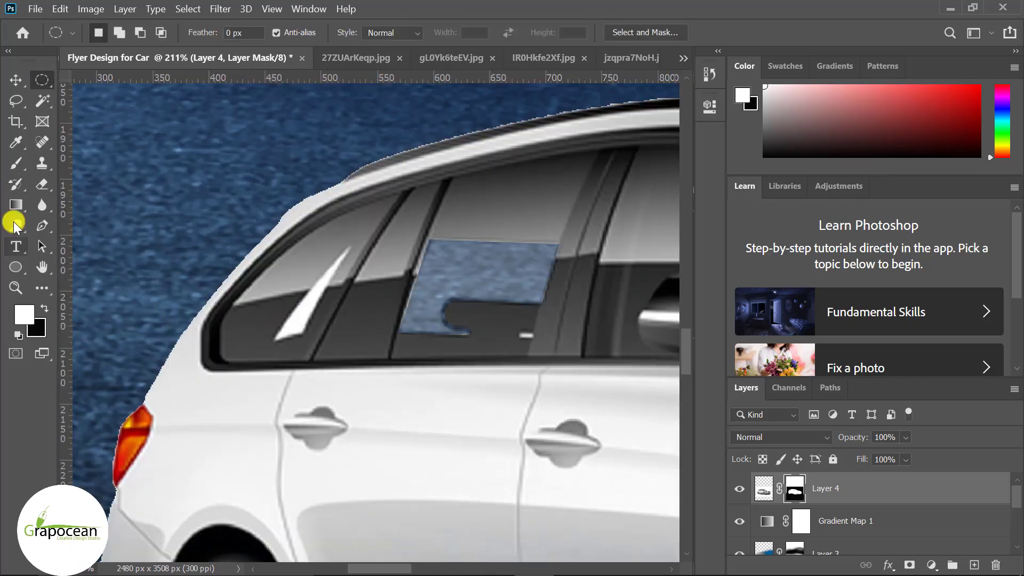
click(378, 224)
click(238, 405)
click(269, 398)
click(293, 395)
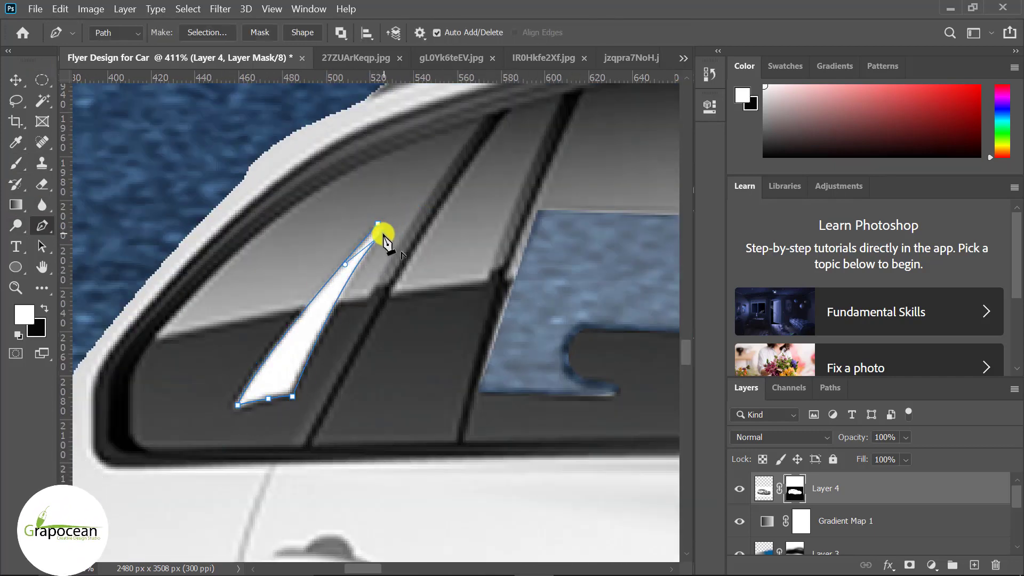
click(383, 230)
Step: Turn the streak path into a selection and paint it out of the mask
key(ctrl+Return)
key(b)
drag(320, 341, 339, 298)
key(m)
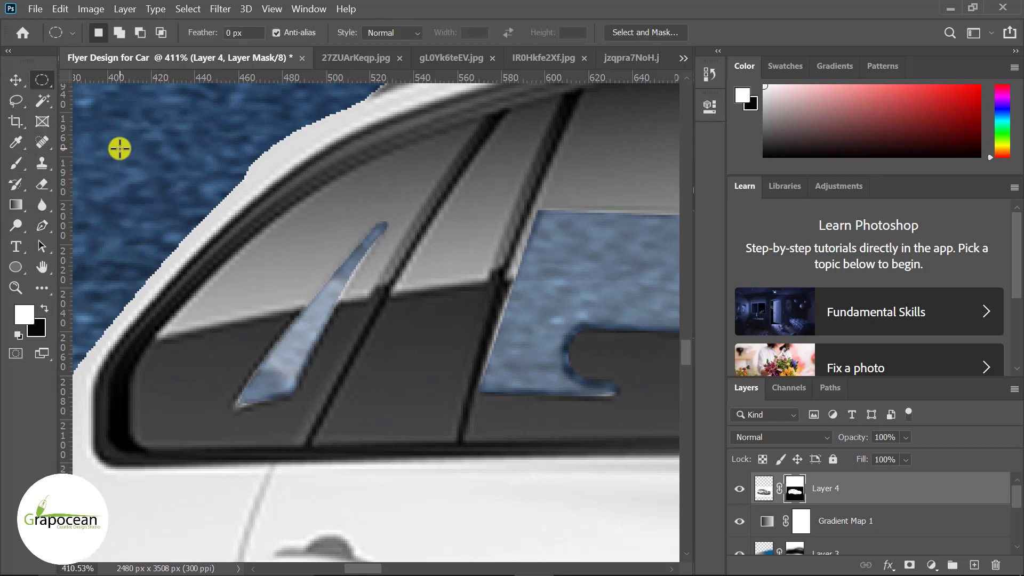
scroll(412, 444, down, 8)
scroll(411, 444, down, 4)
scroll(402, 450, down, 1)
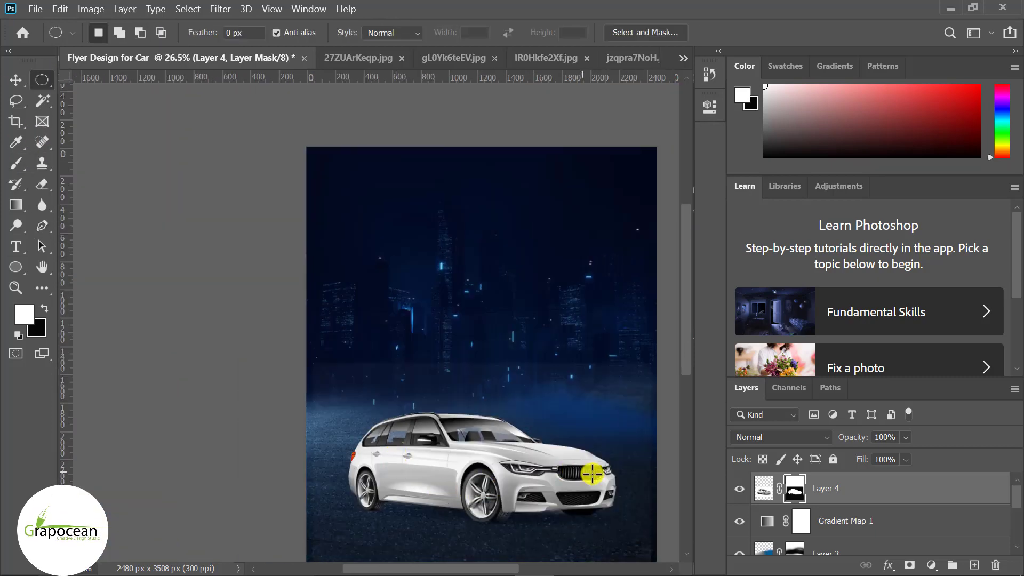
scroll(599, 498, down, 1)
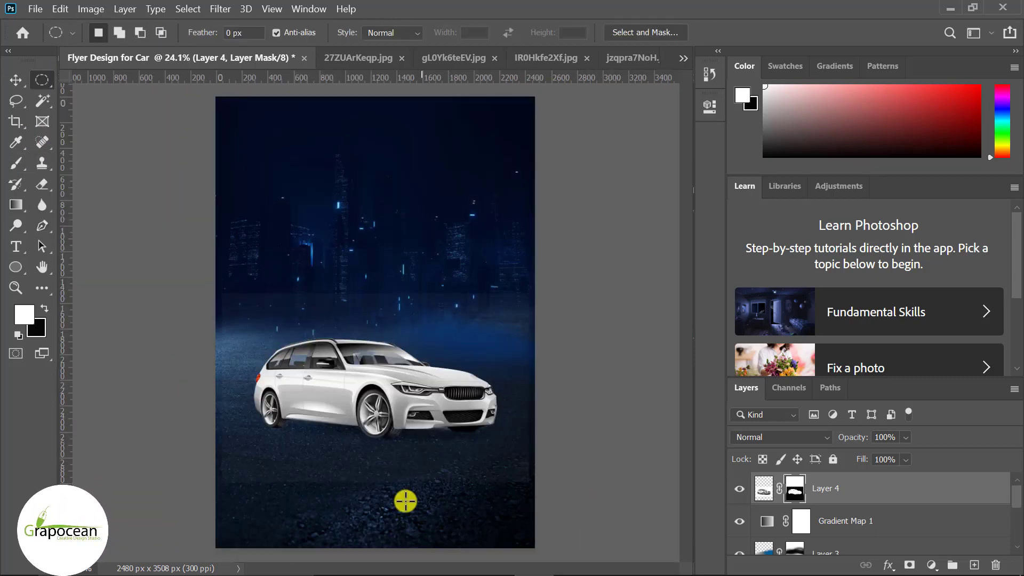
scroll(373, 480, up, 3)
scroll(308, 433, up, 2)
Step: Take the Brush and add a new Layer 5 beneath the car for the shadow
right_click(16, 163)
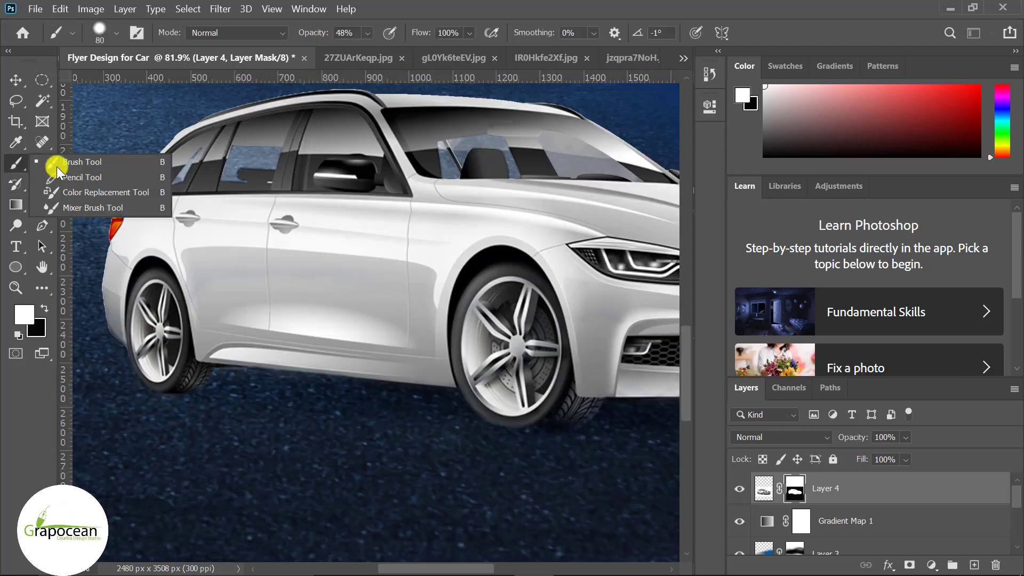
click(74, 160)
right_click(366, 421)
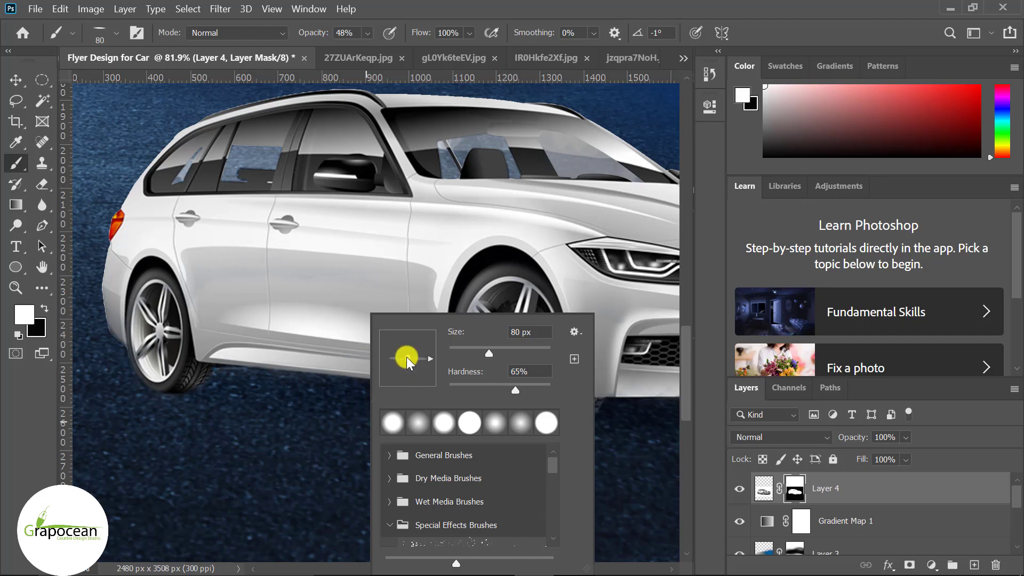
key(Return)
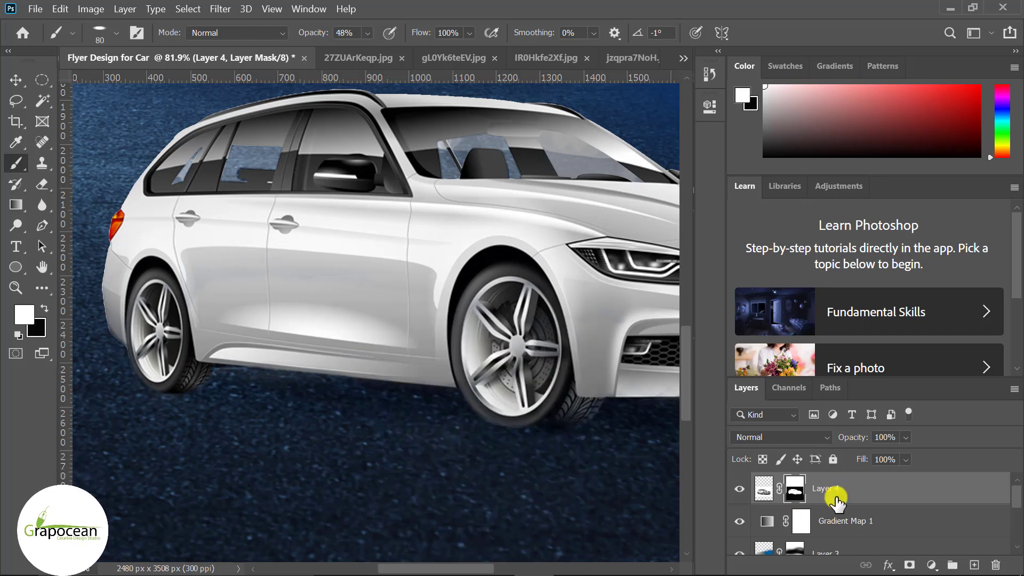
click(974, 565)
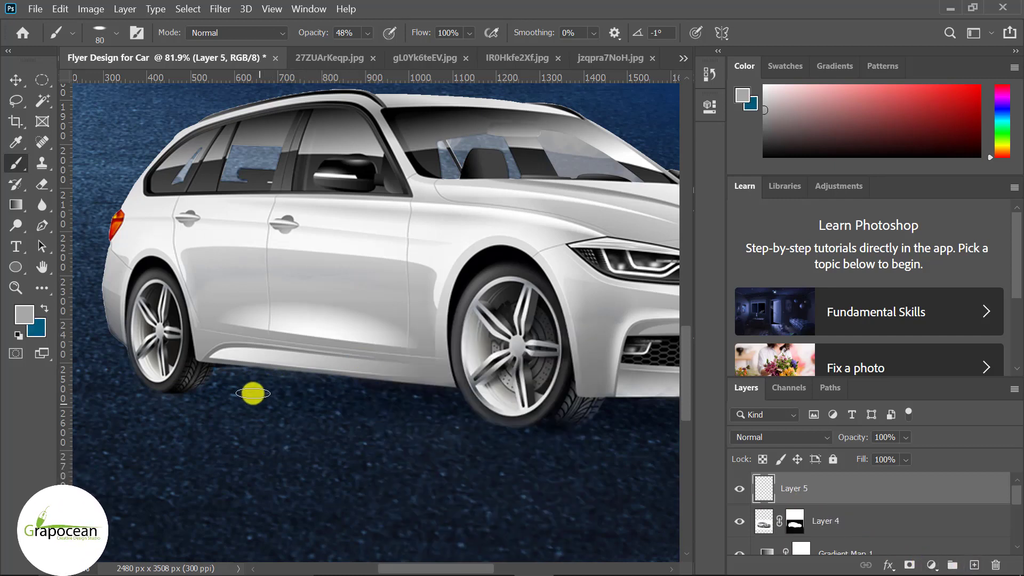
drag(881, 515, 881, 533)
drag(267, 380, 325, 379)
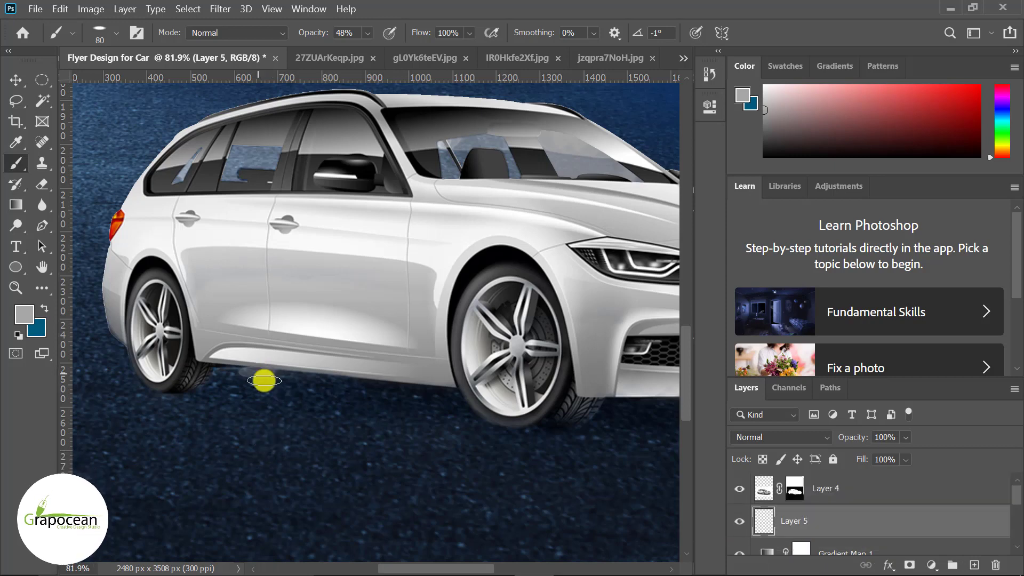
Step: Set black as the paint colour with a soft, flattened elliptical brush tip
click(25, 320)
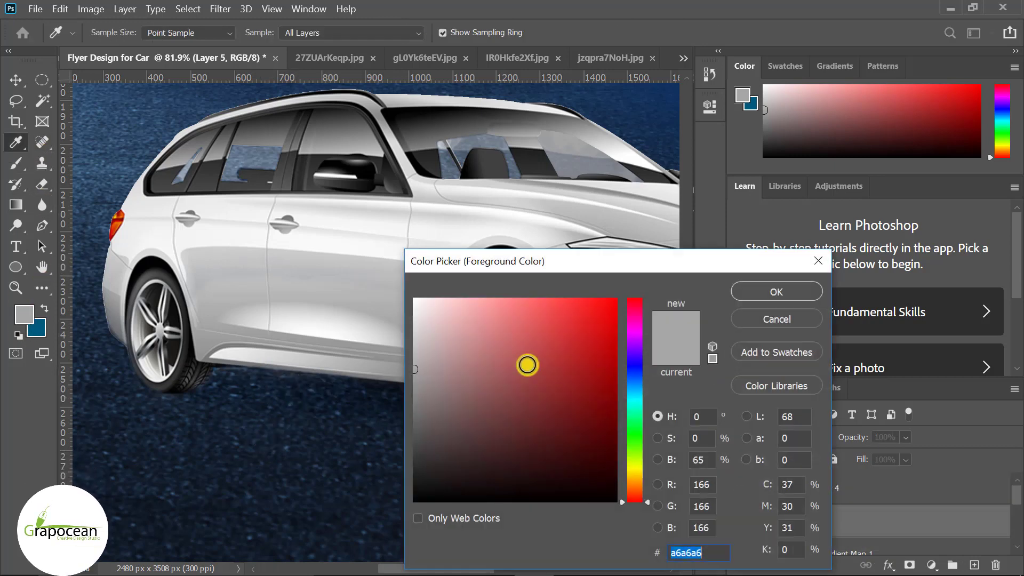
drag(526, 363, 327, 521)
click(777, 290)
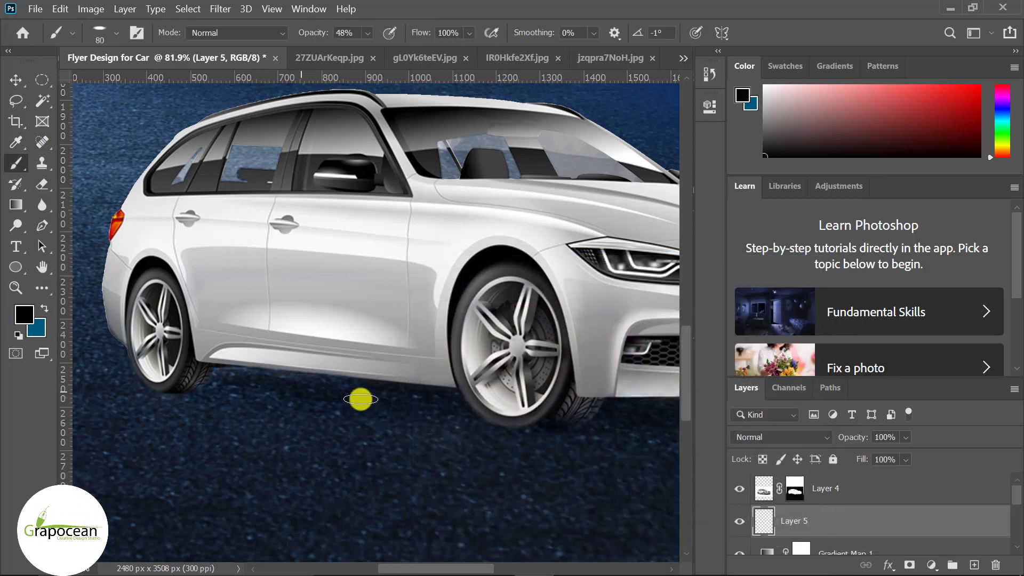
right_click(281, 398)
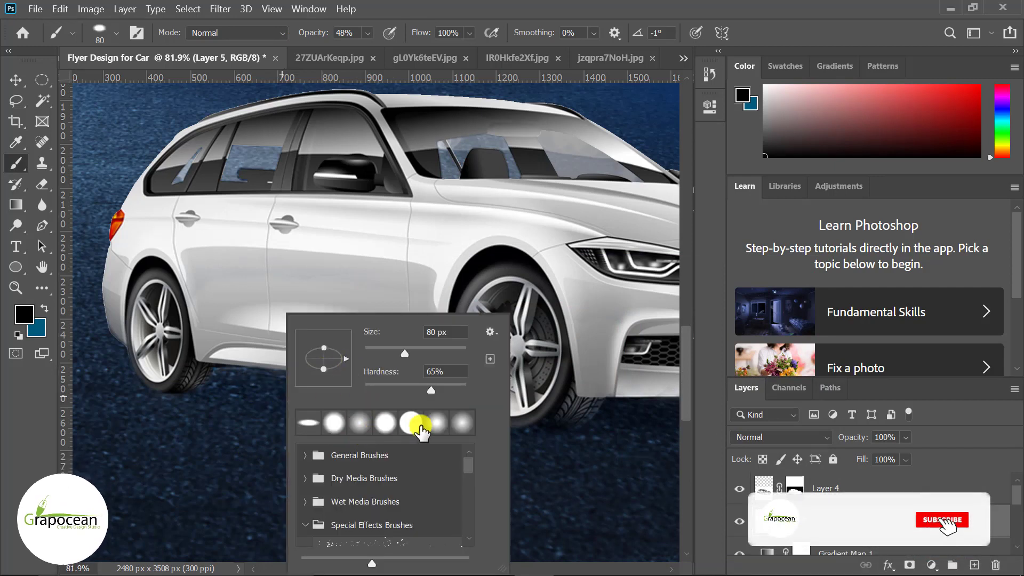
double_click(439, 426)
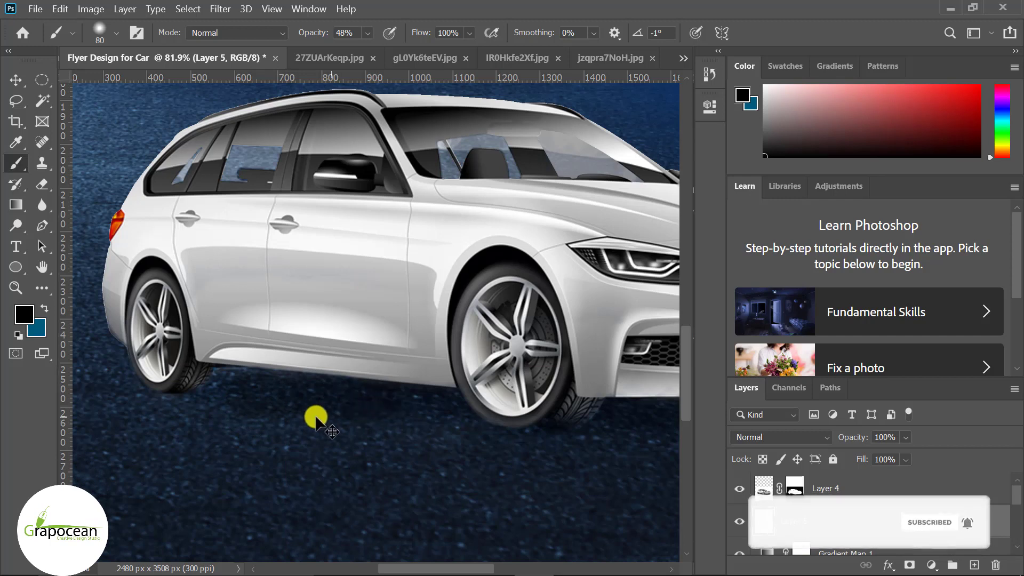
right_click(275, 395)
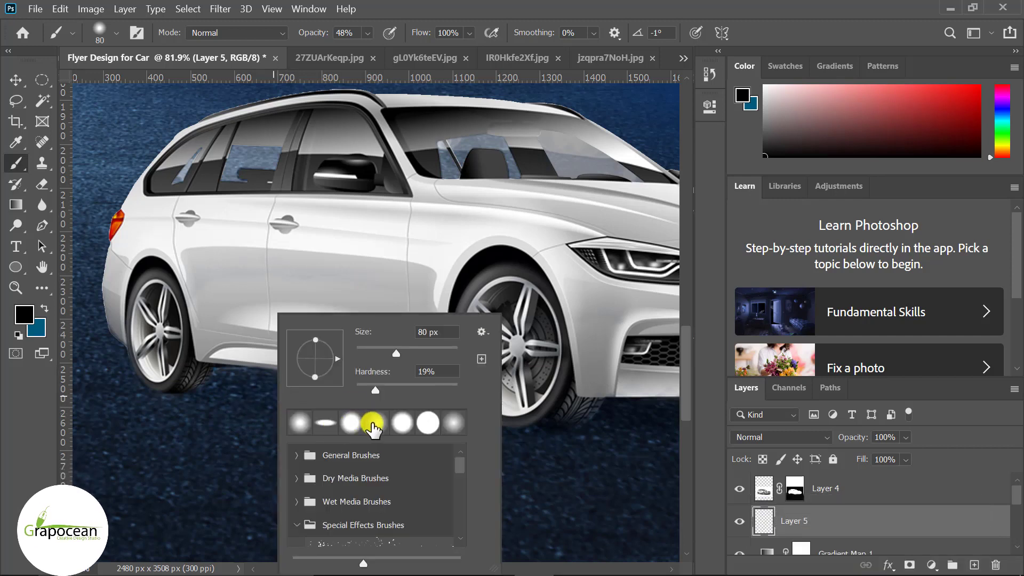
drag(319, 383, 315, 372)
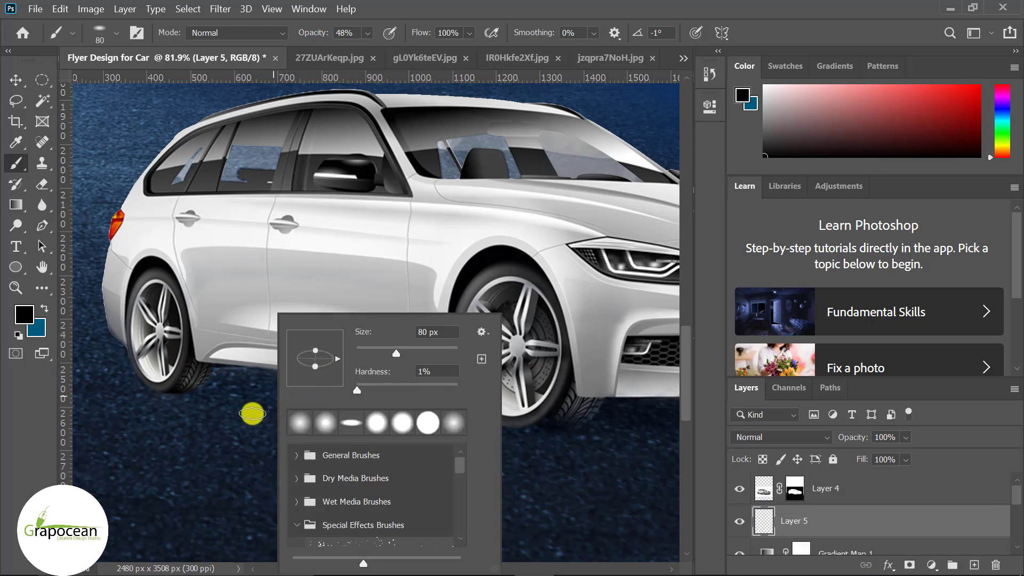
key(Return)
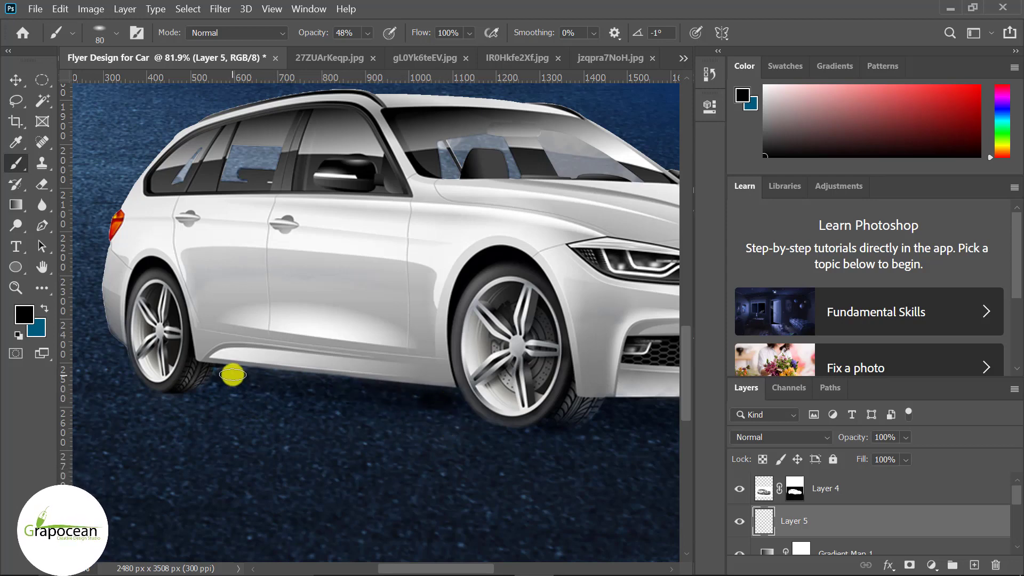
Step: Zoom in and out to check the soft shadow under the tyres
scroll(313, 453, down, 2)
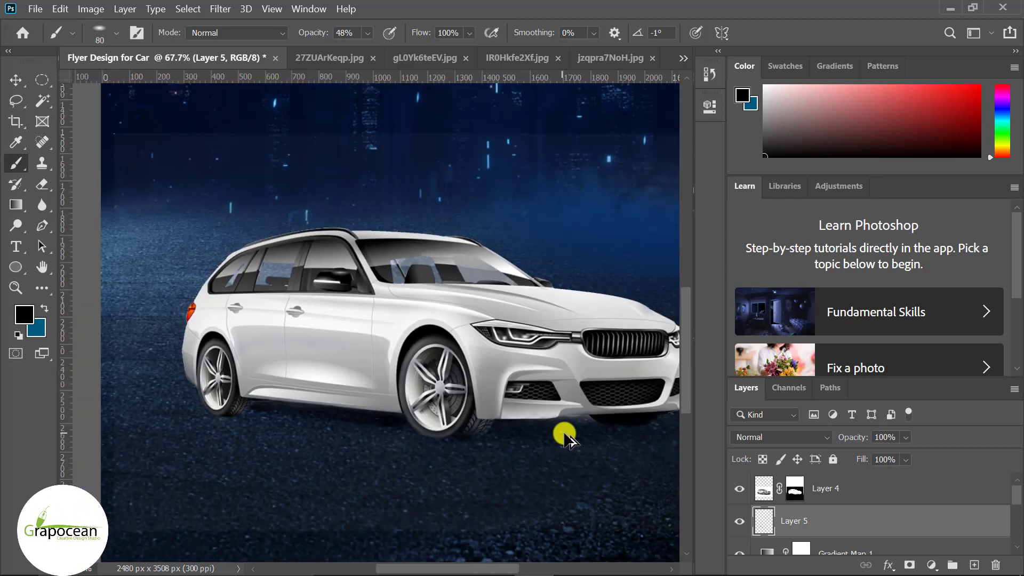
scroll(566, 435, up, 2)
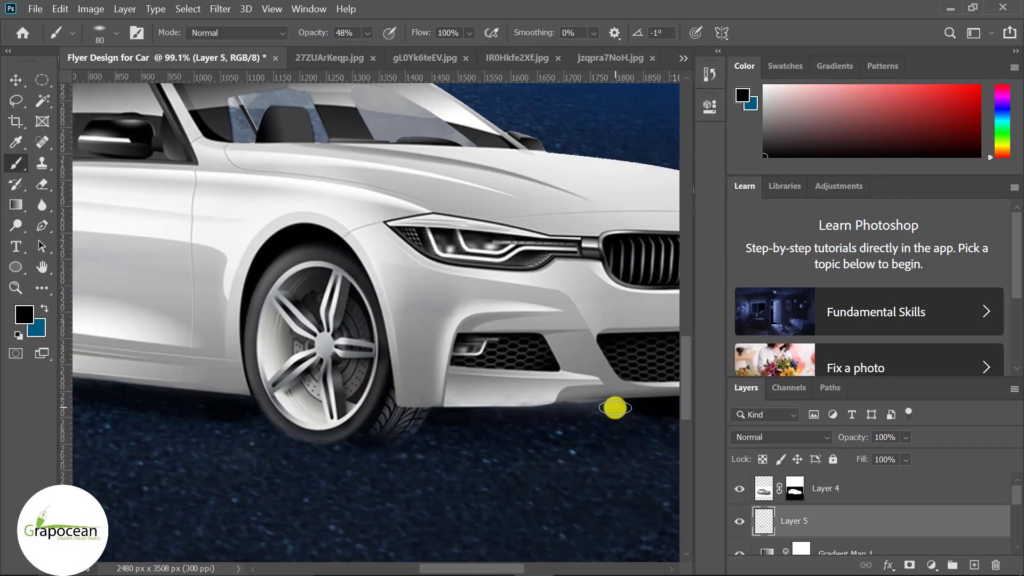
scroll(411, 464, down, 3)
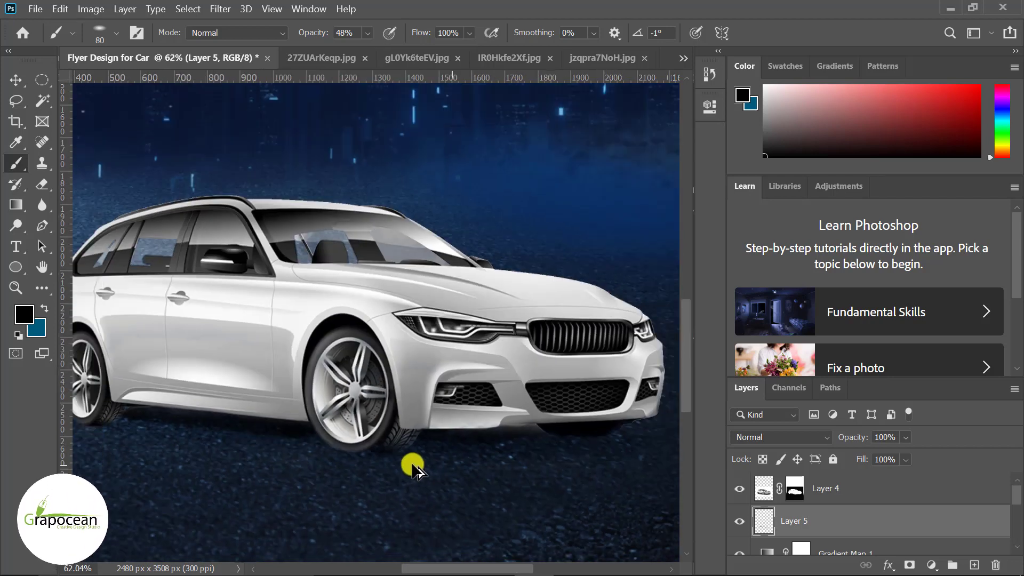
scroll(457, 474, down, 1)
scroll(416, 454, up, 1)
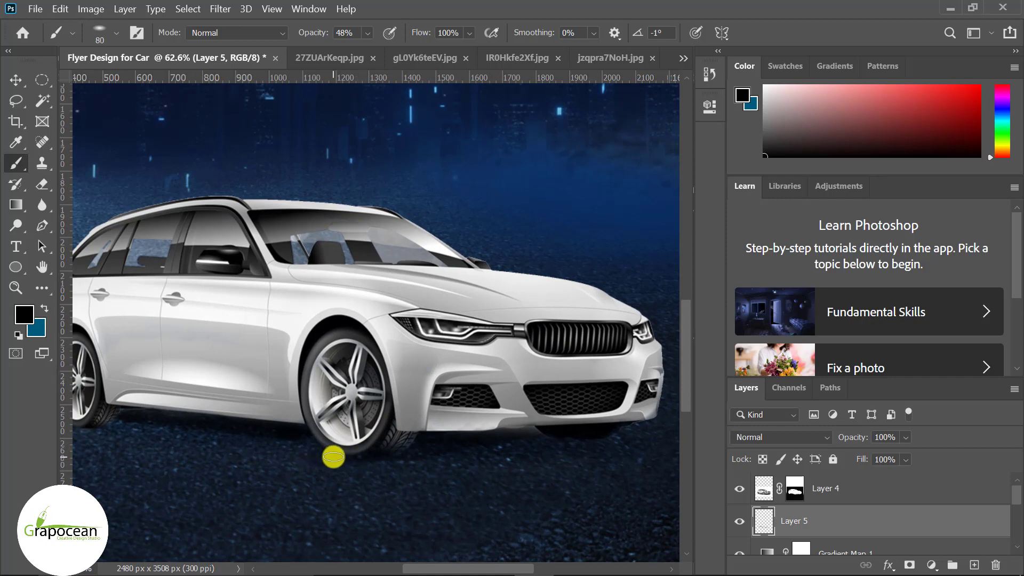
scroll(391, 478, down, 2)
scroll(196, 427, up, 3)
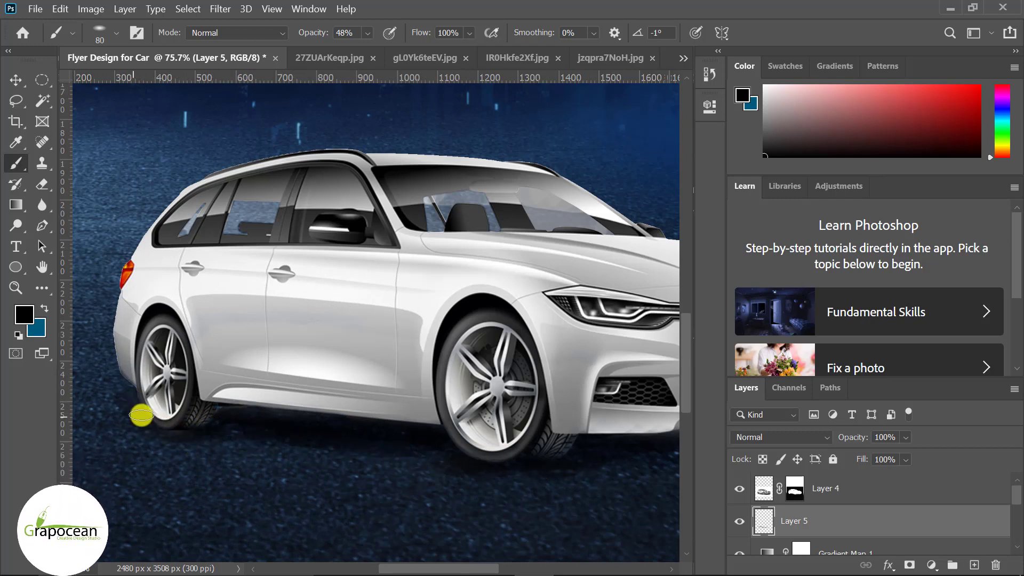
scroll(423, 531, down, 5)
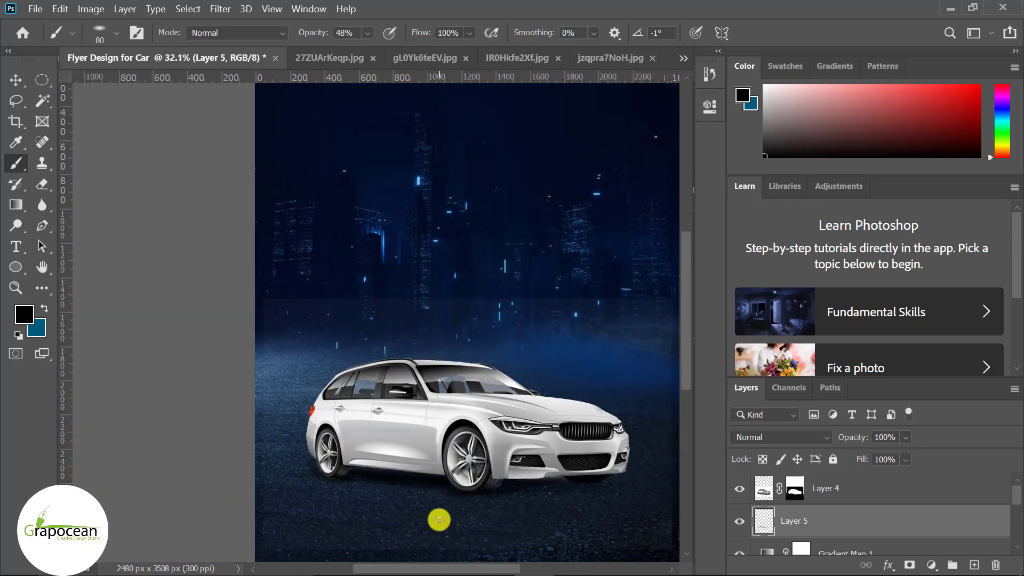
scroll(537, 504, down, 1)
scroll(554, 507, down, 1)
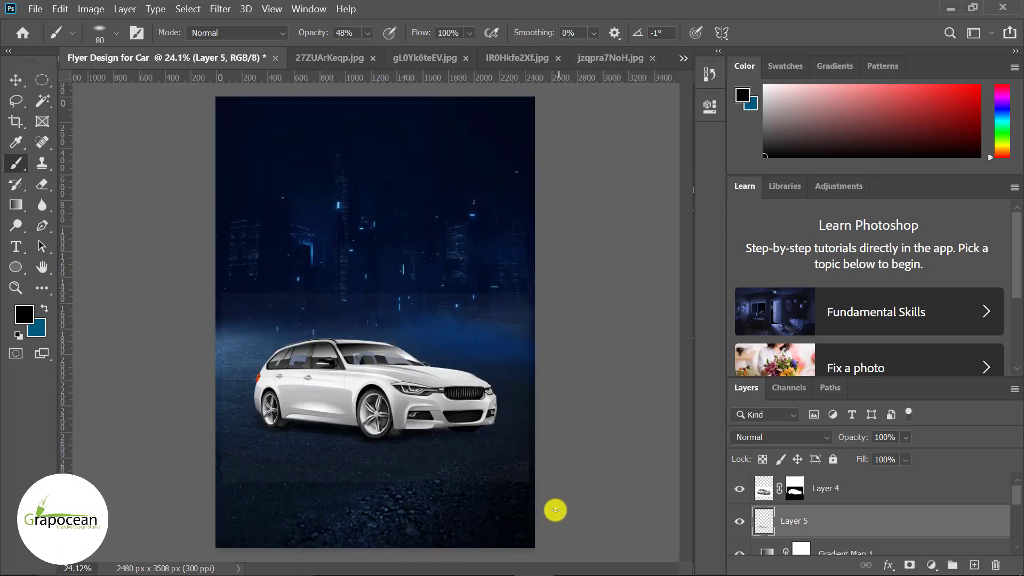
Step: Free-transform Layer 4, try a Warp on the car, then cancel it
click(15, 79)
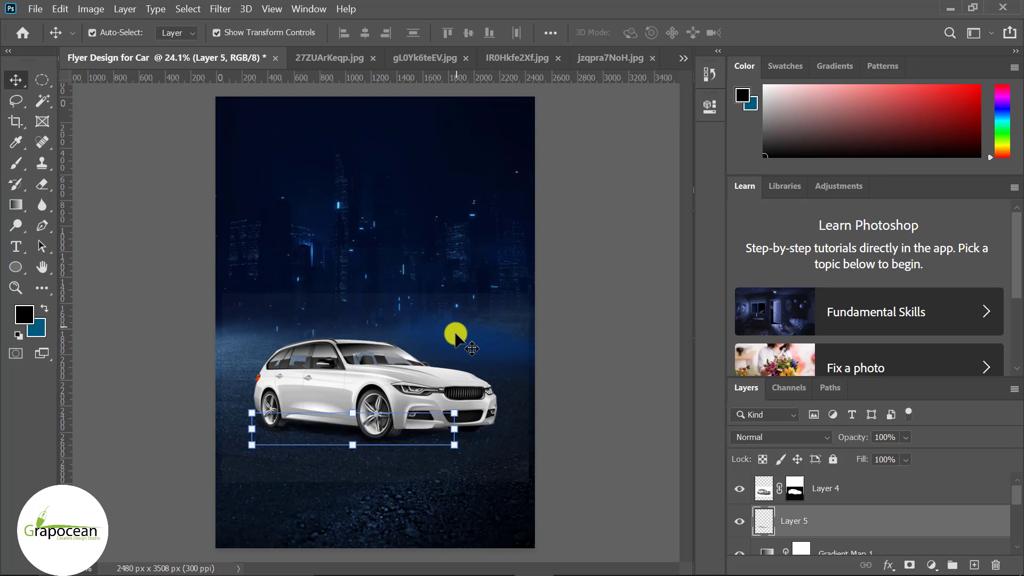
click(779, 497)
key(ctrl+t)
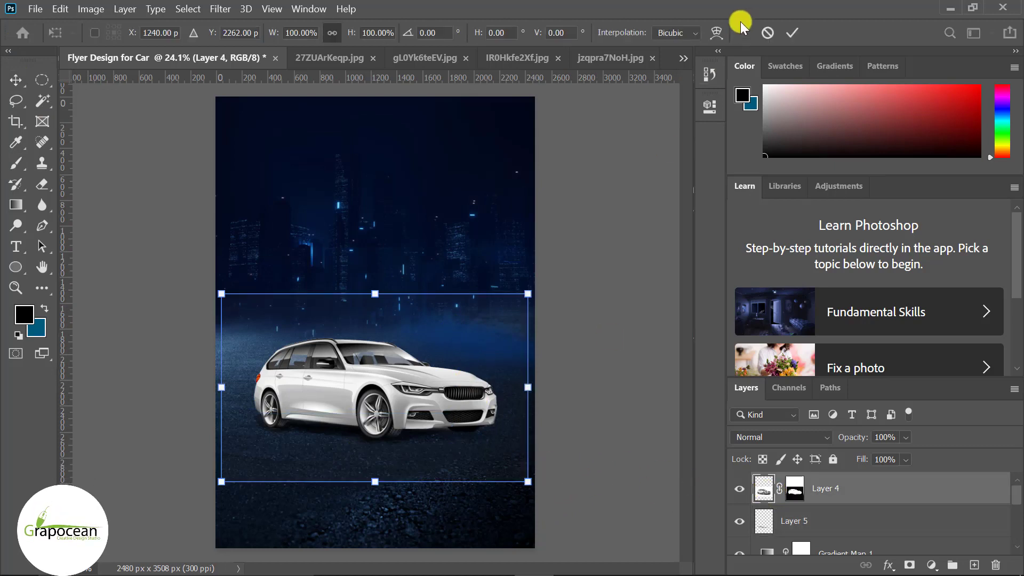
click(717, 33)
drag(465, 384, 474, 380)
drag(348, 345, 307, 347)
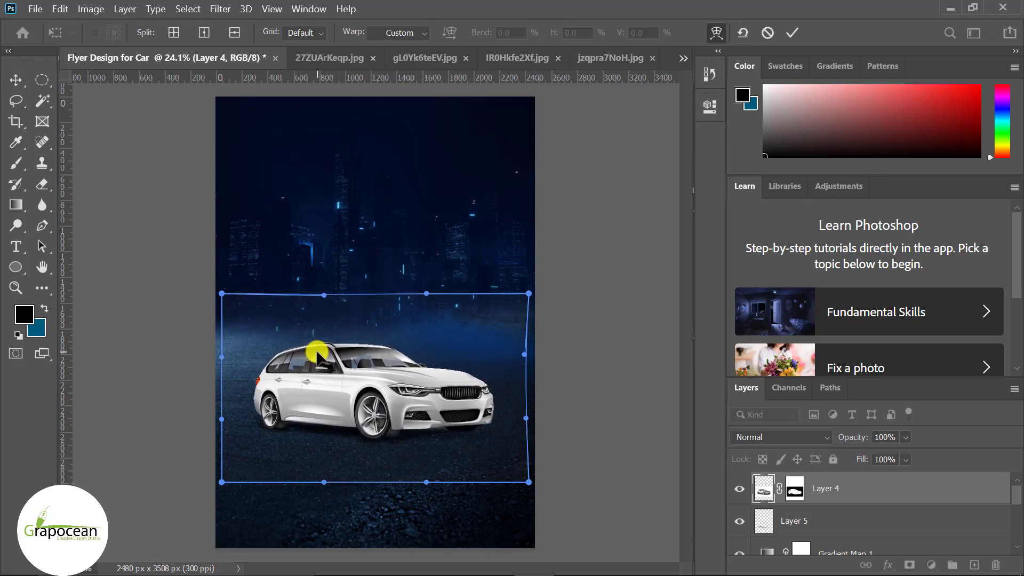
drag(421, 361, 419, 364)
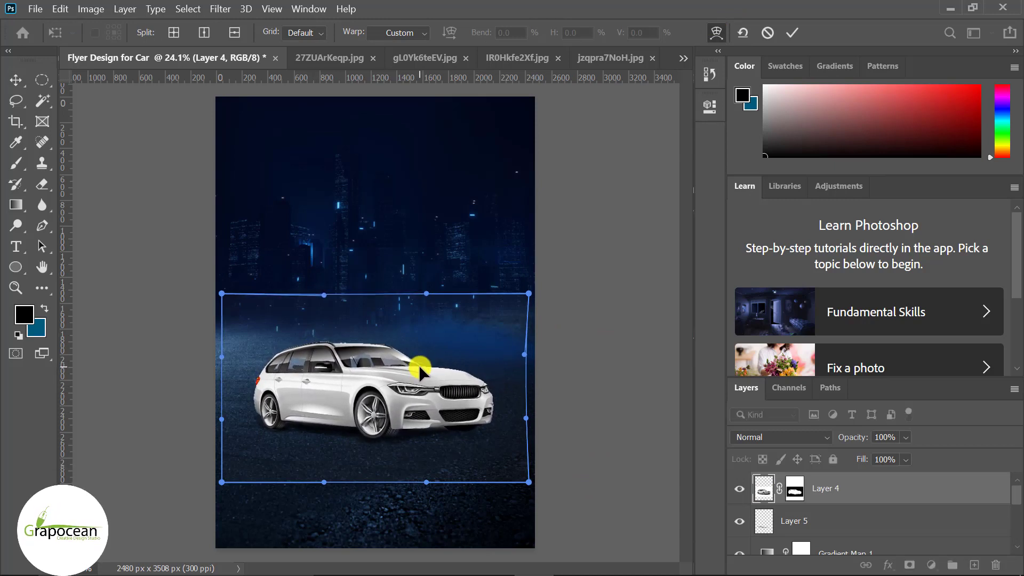
drag(530, 361, 520, 357)
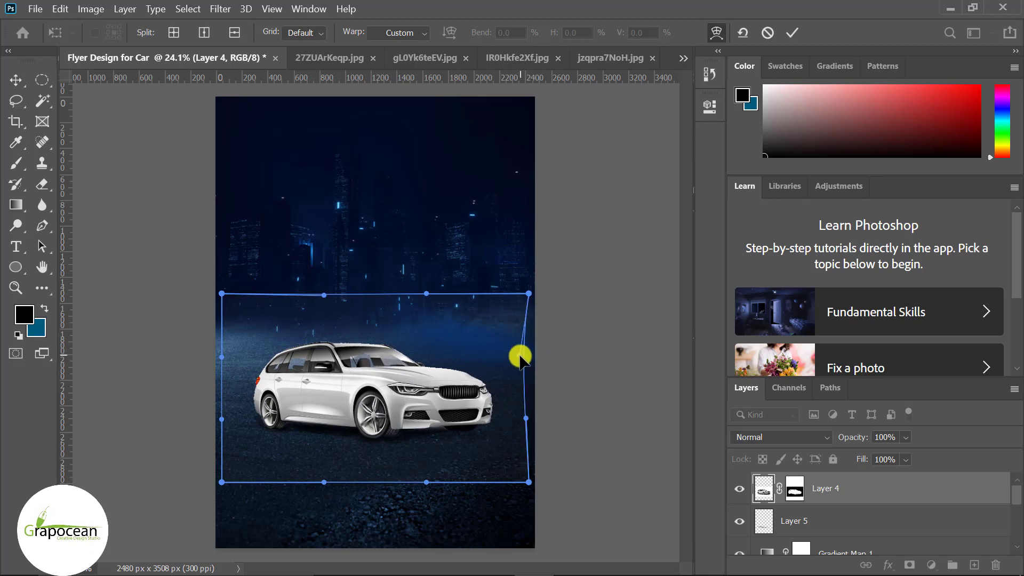
click(766, 33)
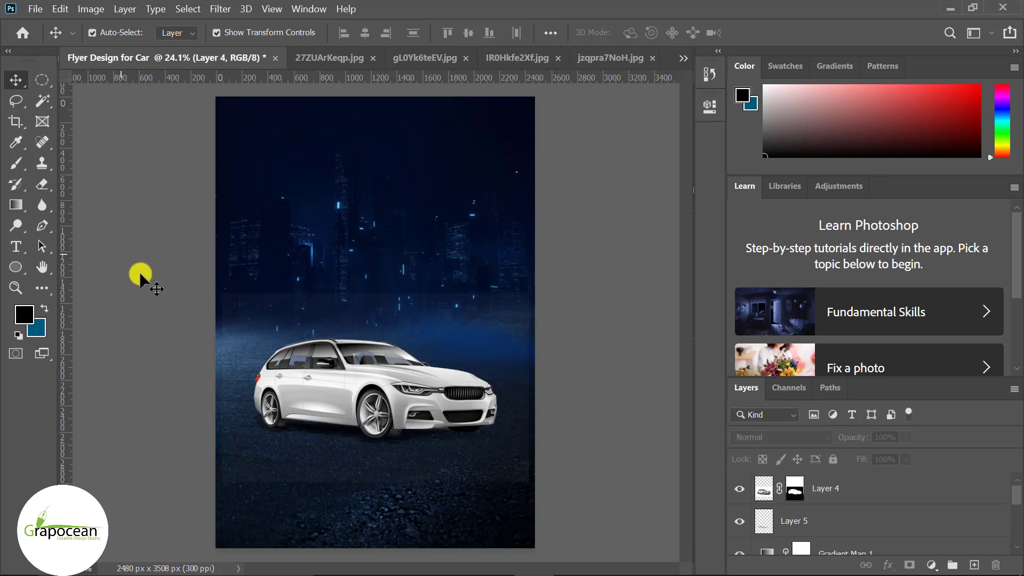
Step: Rotate the car about 1° and enlarge it to roughly 115%
drag(531, 490, 615, 481)
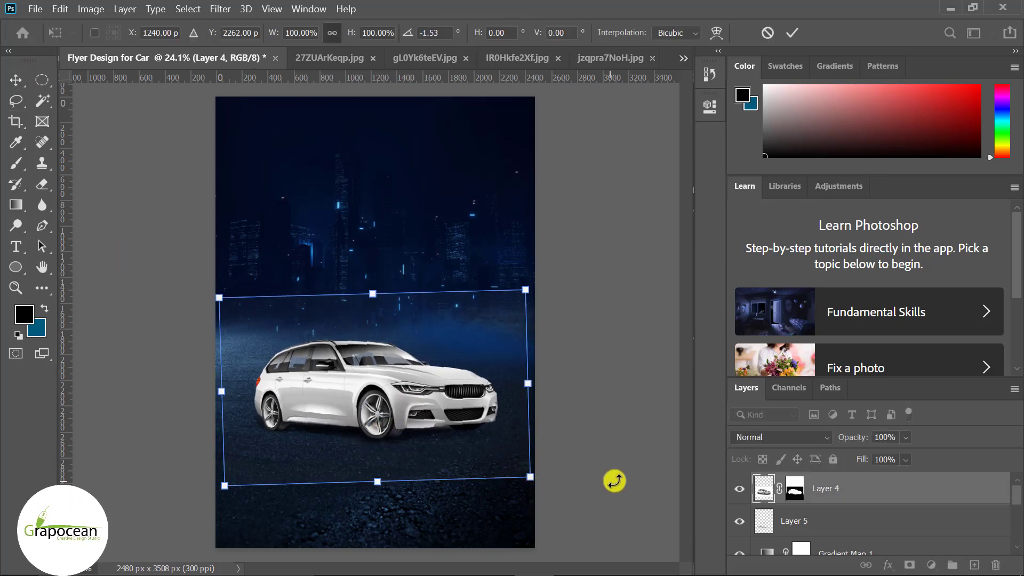
key(Return)
scroll(402, 426, up, 2)
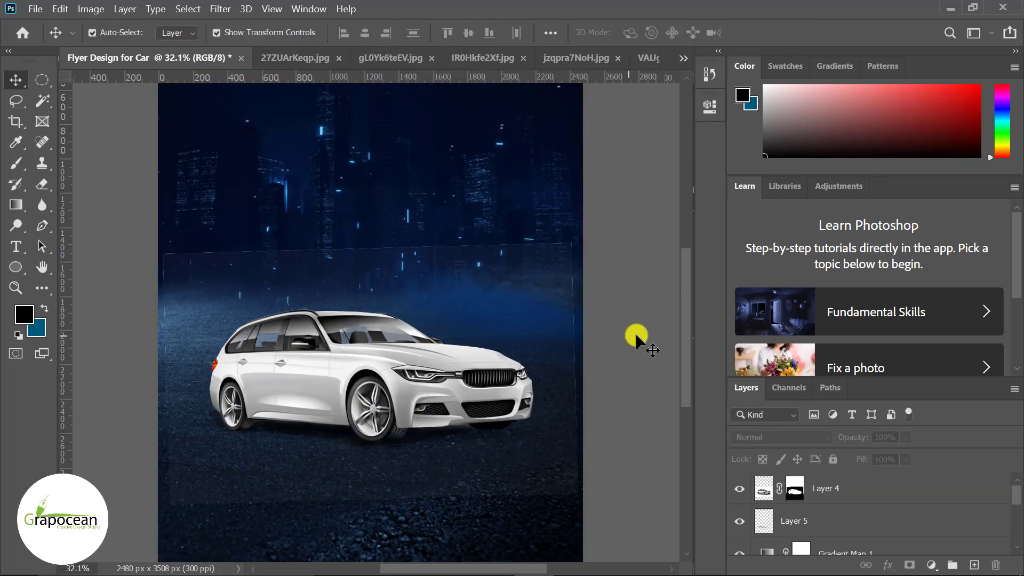
click(496, 358)
drag(459, 376, 464, 376)
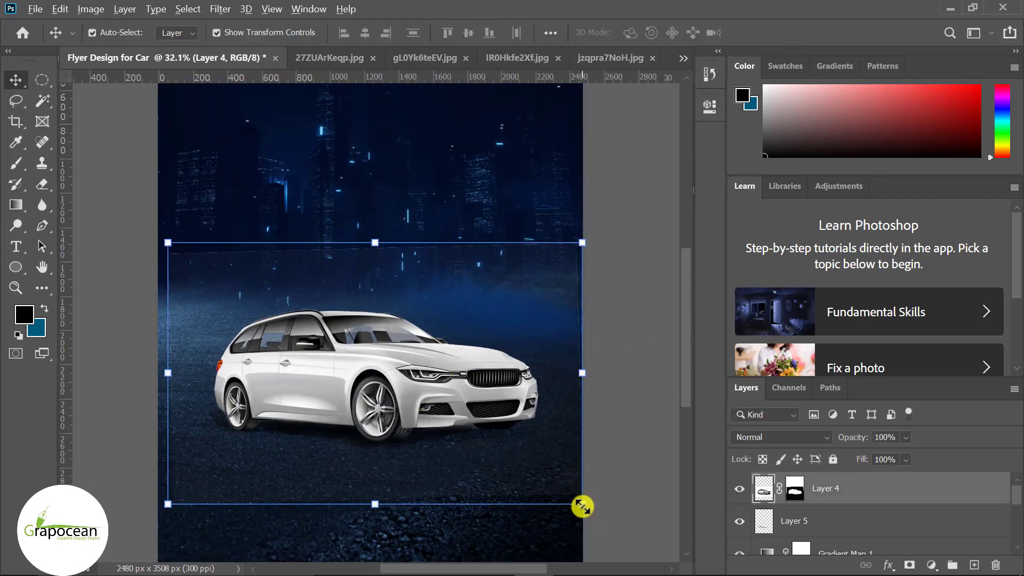
drag(582, 506, 615, 524)
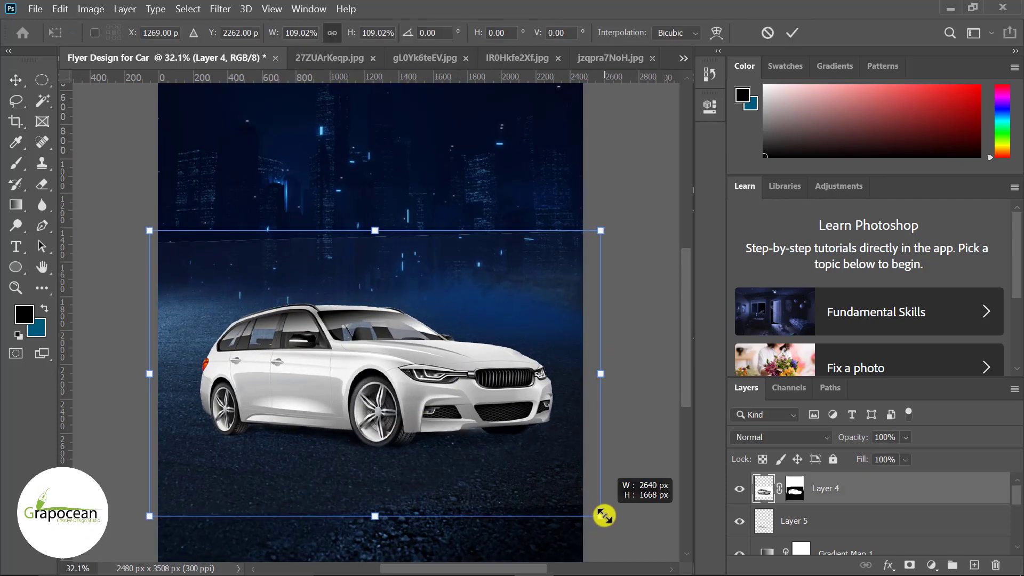
click(783, 42)
Step: Move the car a little higher on the asphalt
click(325, 442)
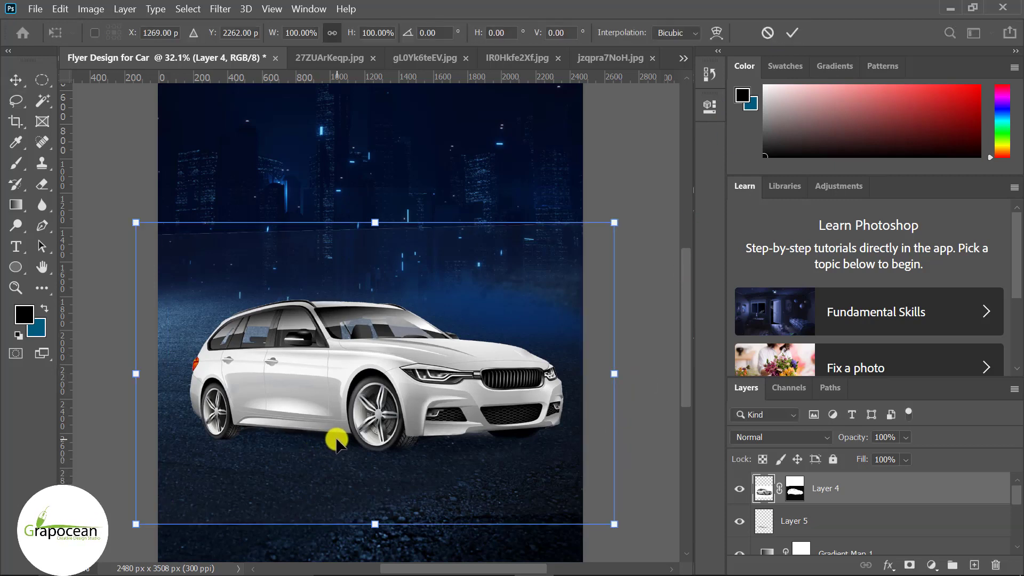
key(Return)
drag(330, 441, 326, 433)
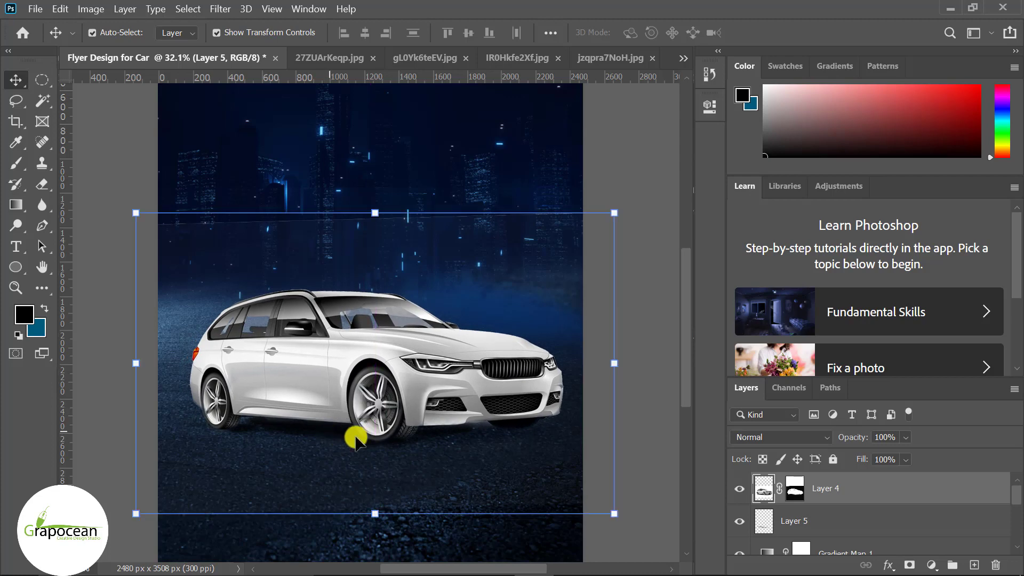
Step: Apply Layer 4's layer mask permanently with the whole flyer in view
click(659, 418)
key(ctrl+0)
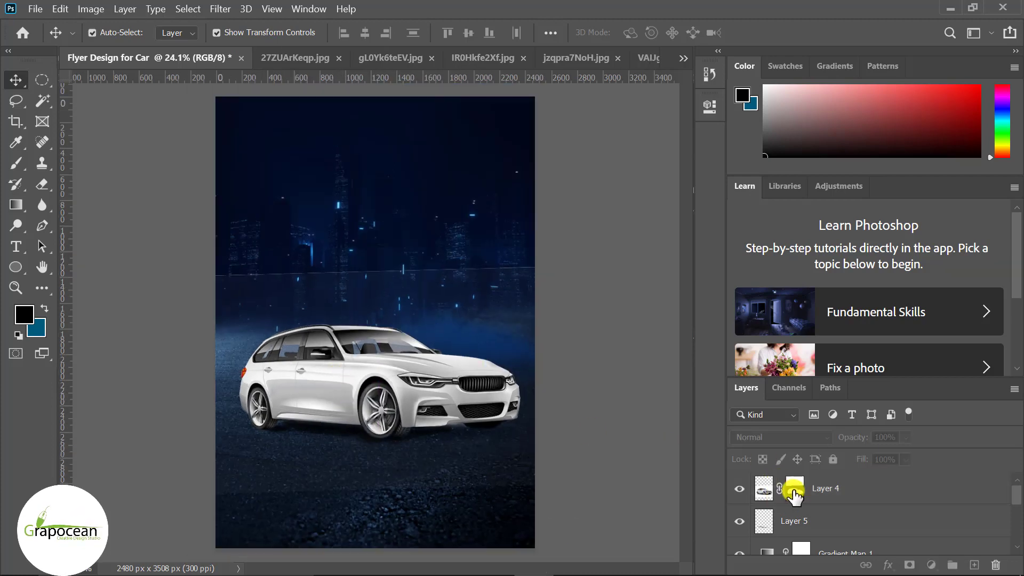
click(795, 491)
right_click(773, 491)
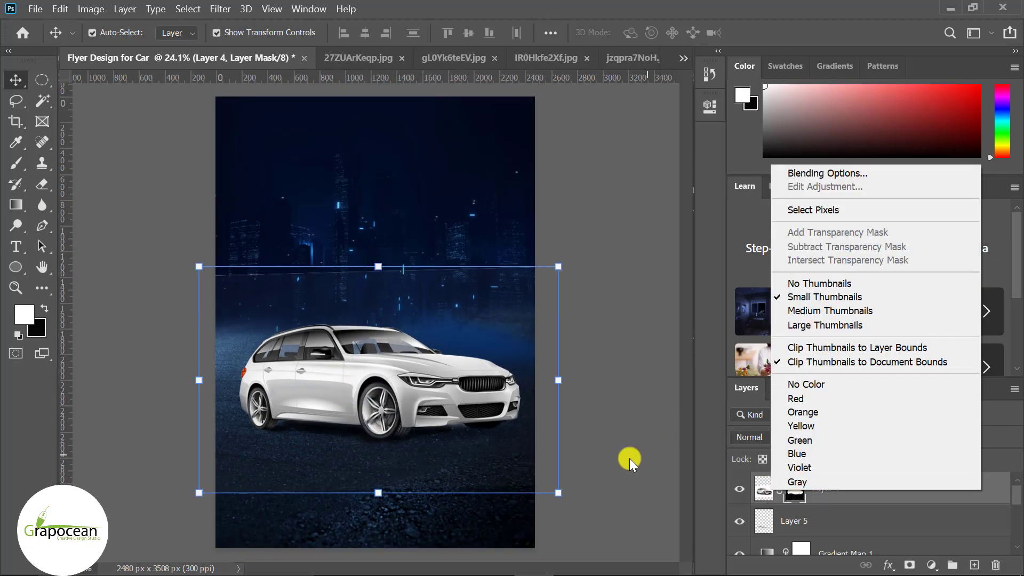
click(630, 462)
right_click(792, 493)
click(832, 386)
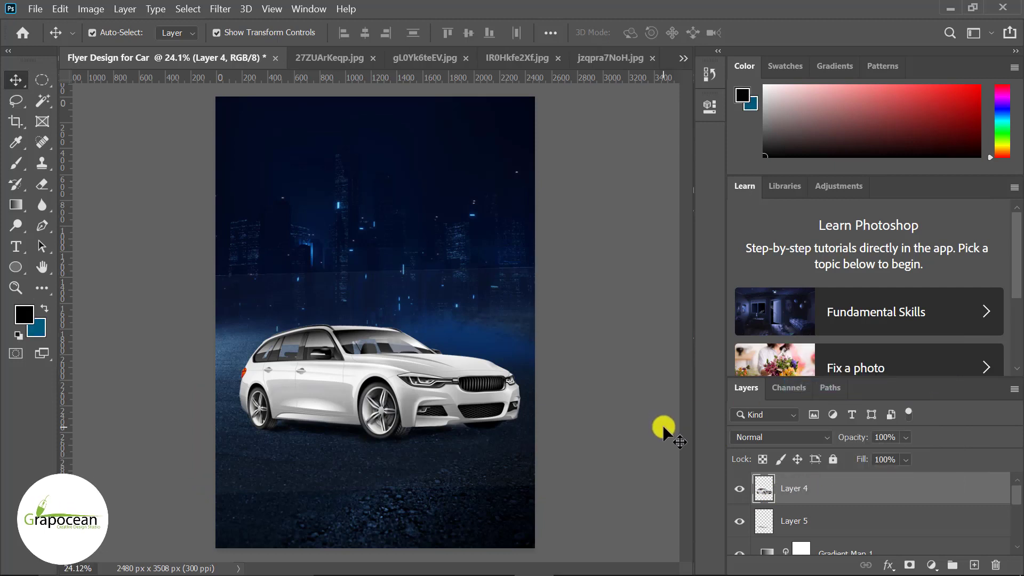
click(763, 488)
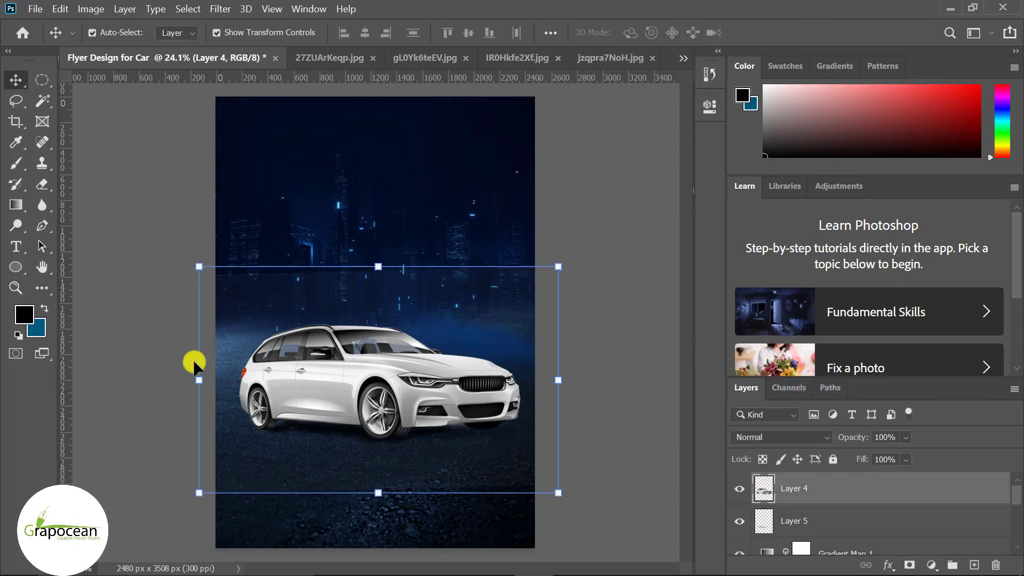
Step: Pick the Eraser Tool and enlarge it to 700 px
click(16, 170)
click(69, 160)
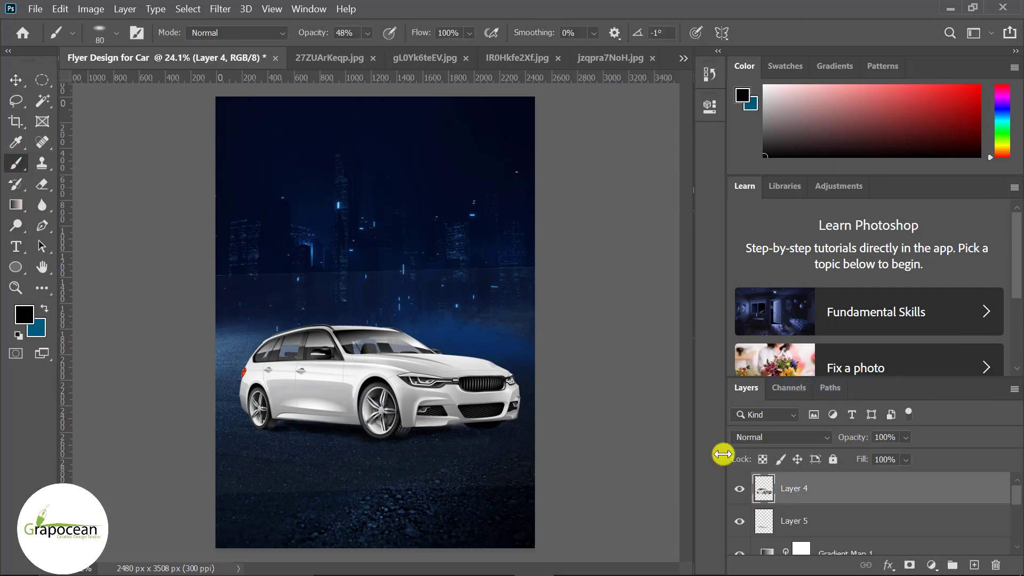
click(42, 185)
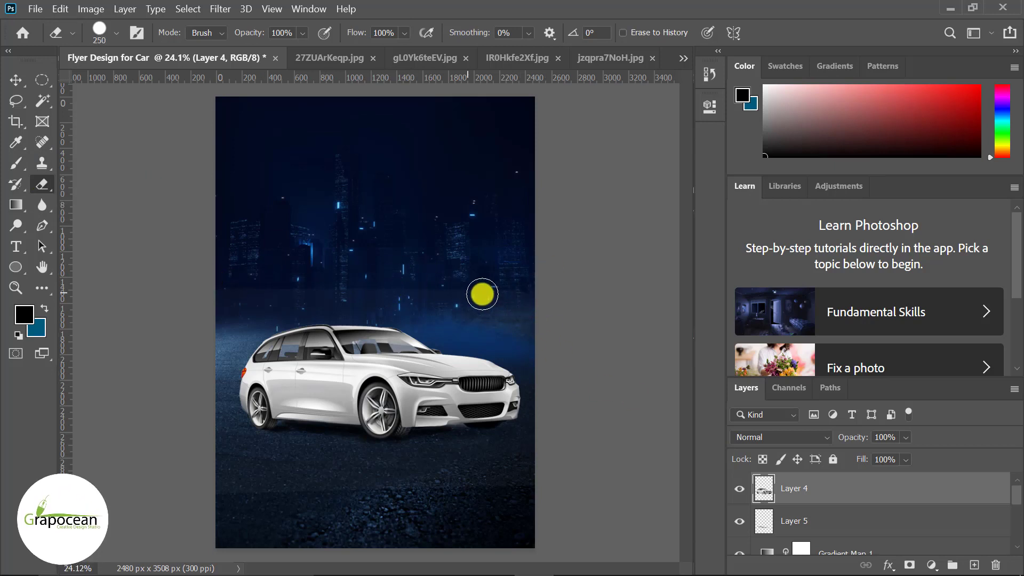
key(bracketright)
key(bracketright)
key(bracketright)
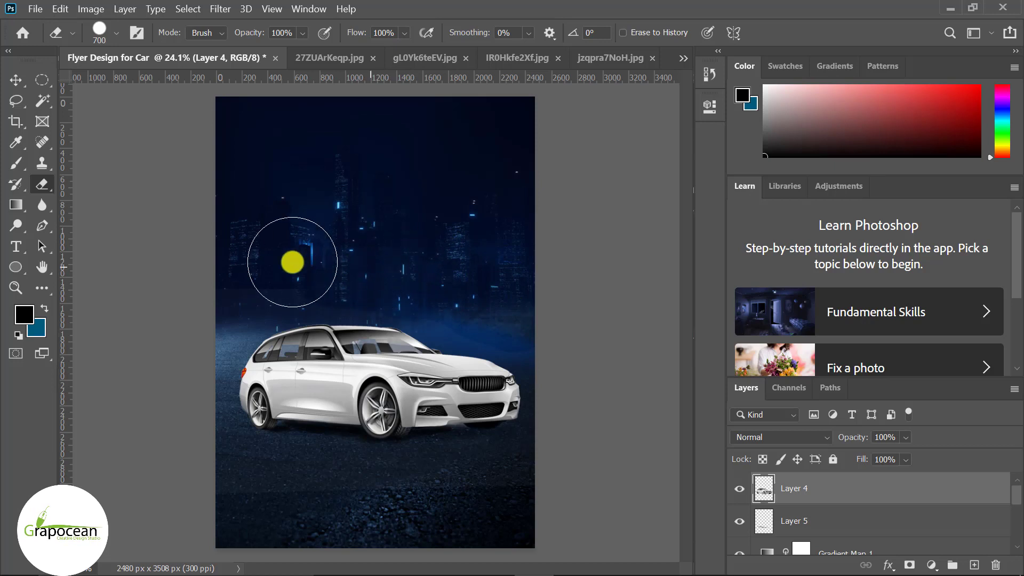
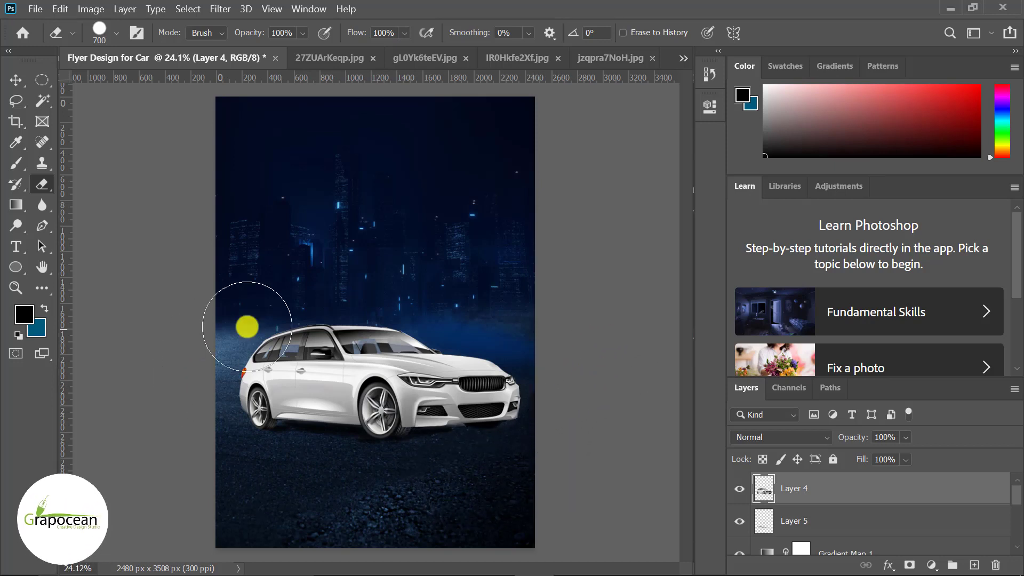
Step: Scale the white car layer down to about 93% and commit the transform
scroll(368, 502, down, 3)
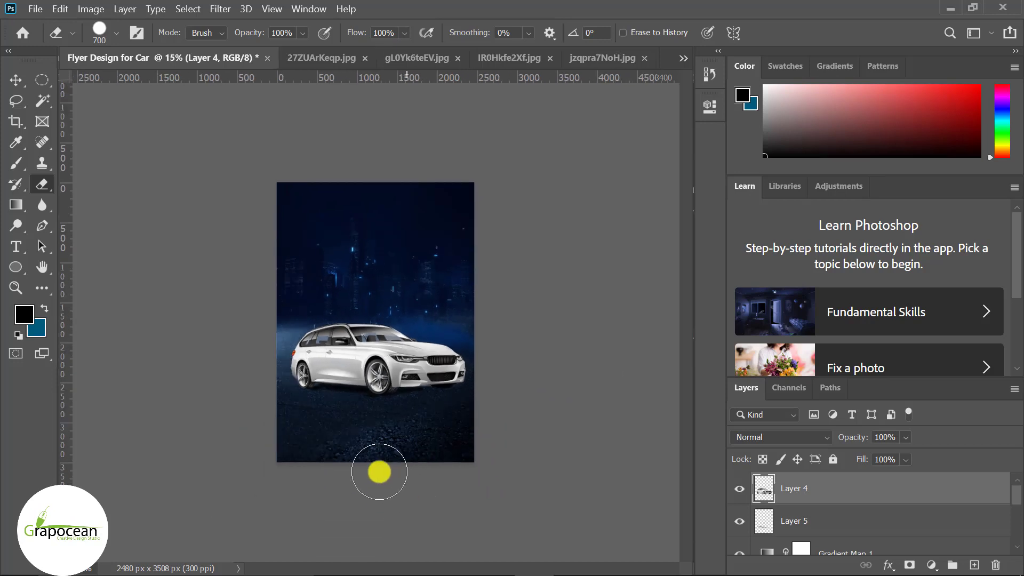
click(15, 80)
click(547, 341)
click(416, 373)
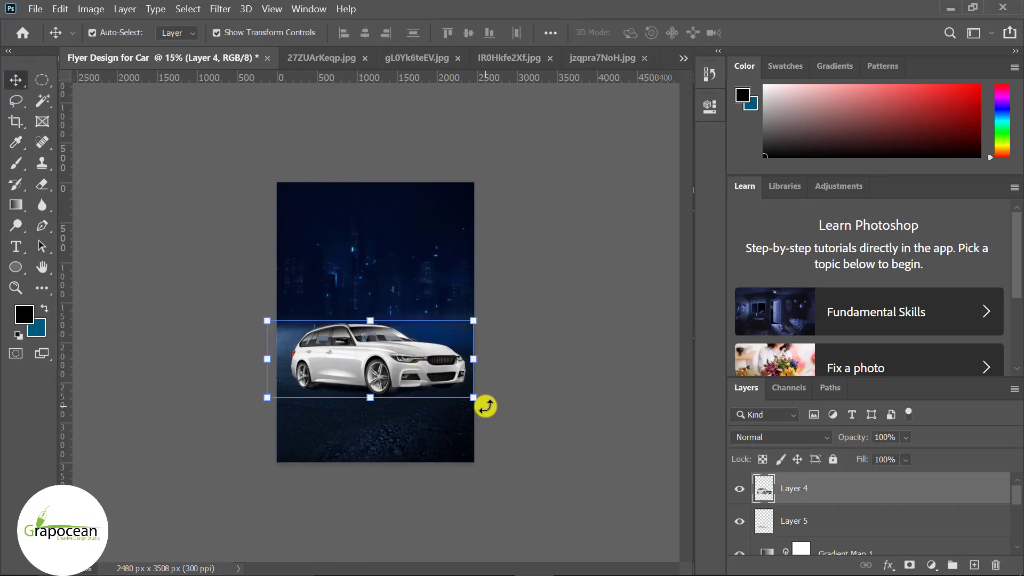
drag(473, 395, 466, 396)
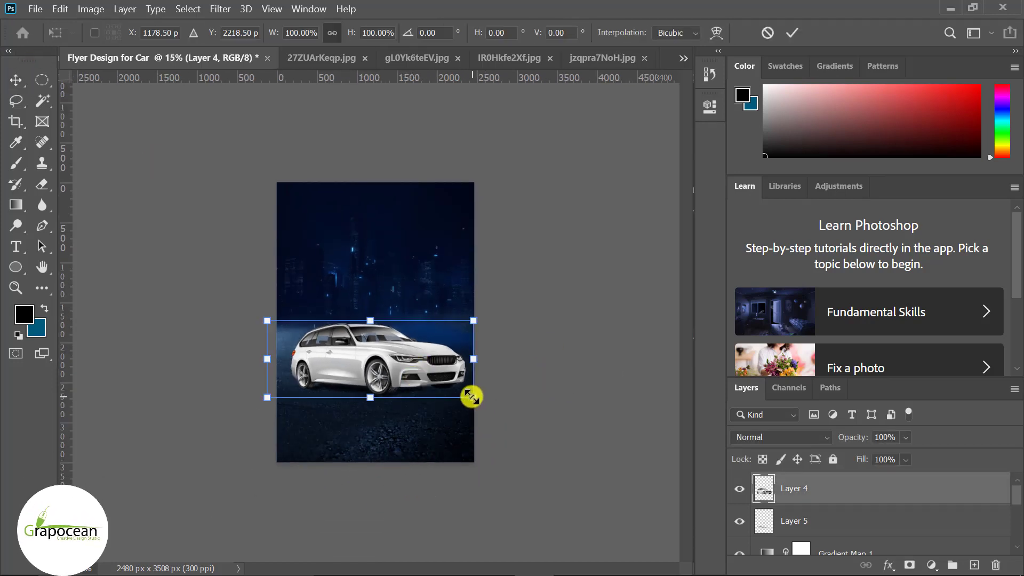
click(795, 32)
Step: Scroll through the Layers panel and select the car layer again
scroll(528, 402, up, 2)
scroll(427, 411, up, 3)
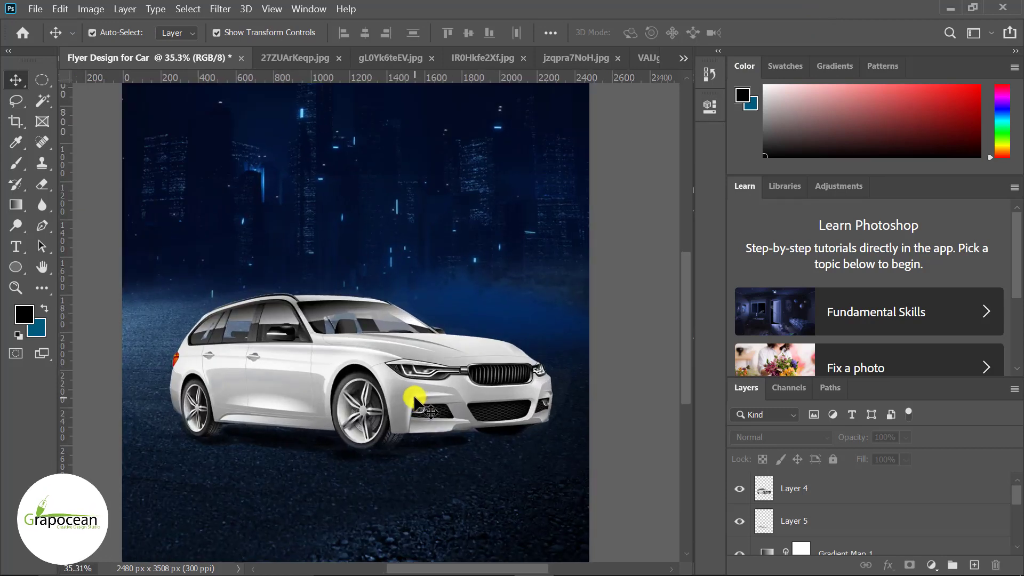
scroll(416, 405, down, 1)
scroll(429, 395, down, 2)
scroll(480, 400, down, 1)
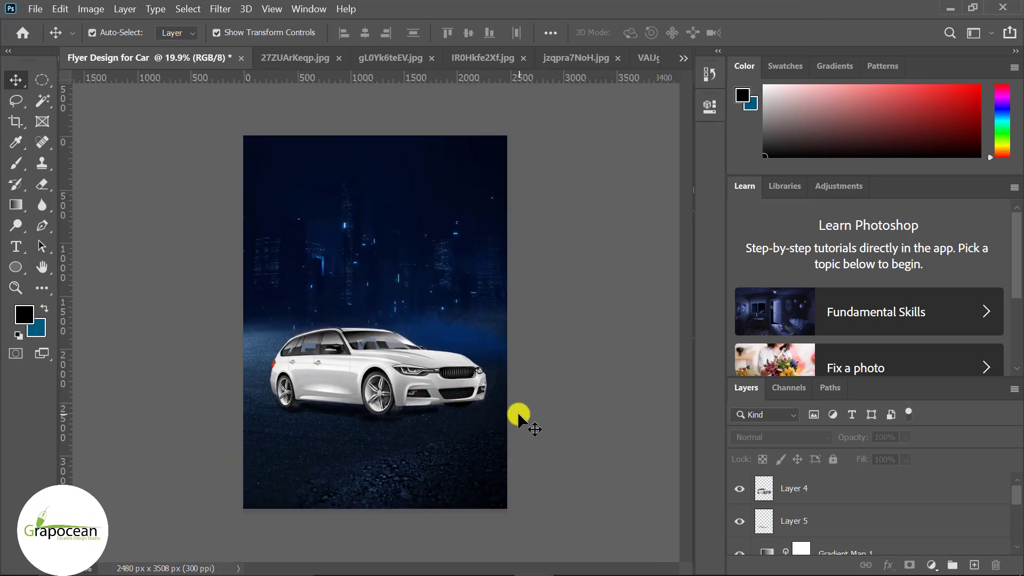
click(843, 490)
scroll(908, 567, down, 1)
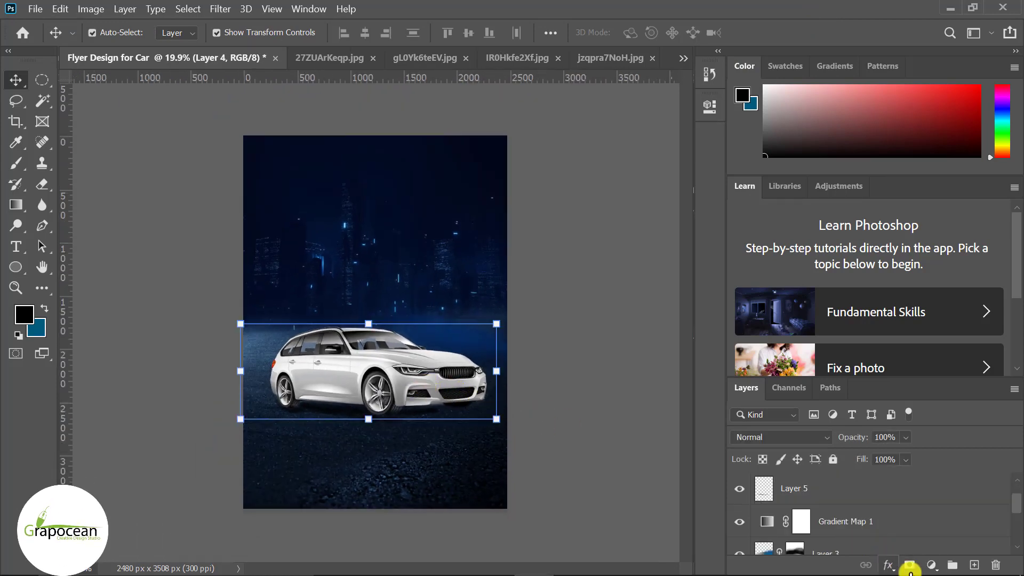
Step: Add a Gradient Map adjustment layer using the dark blue gradient preset
click(932, 564)
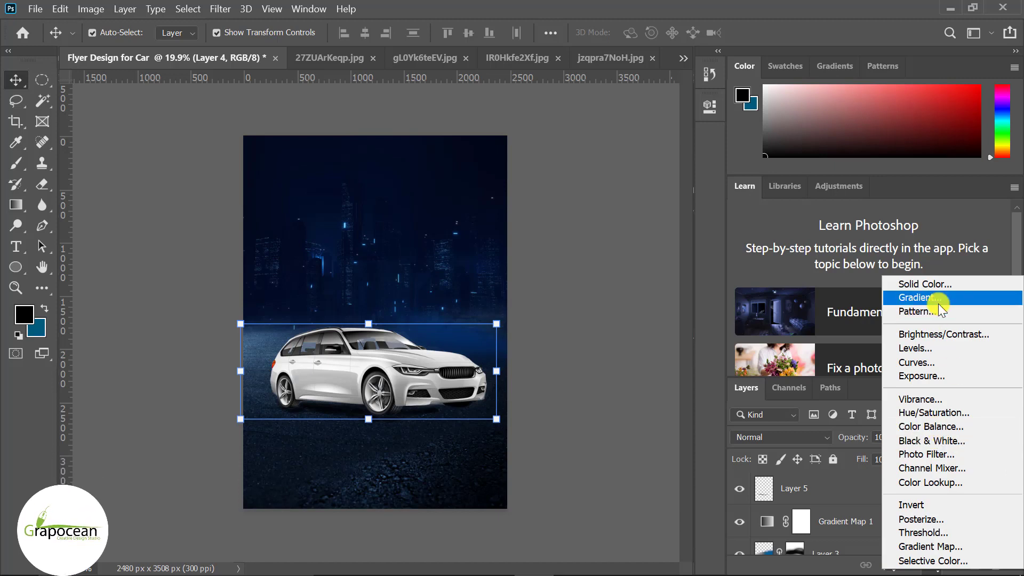
click(948, 549)
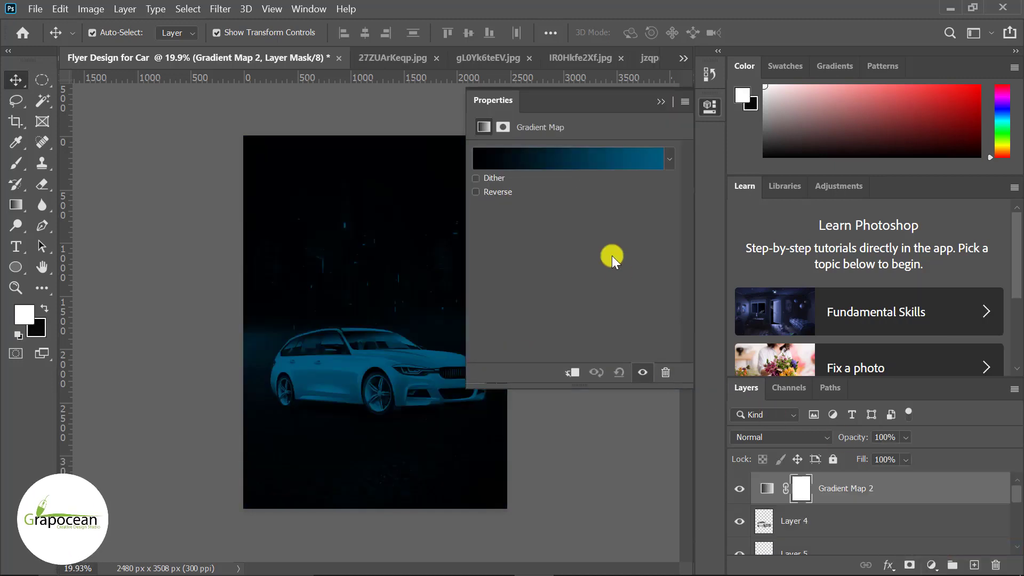
click(673, 158)
scroll(693, 283, down, 3)
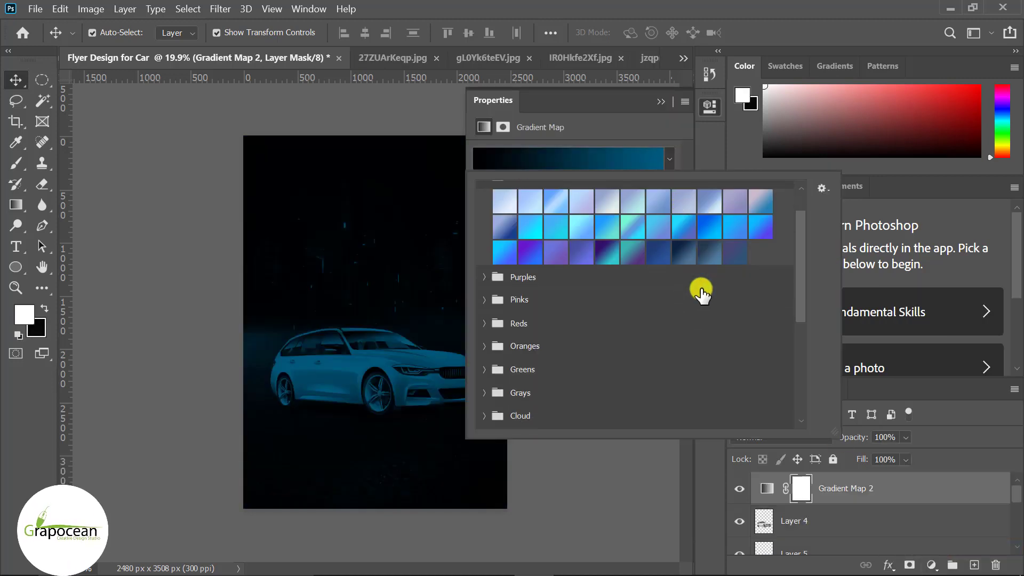
click(682, 255)
click(725, 254)
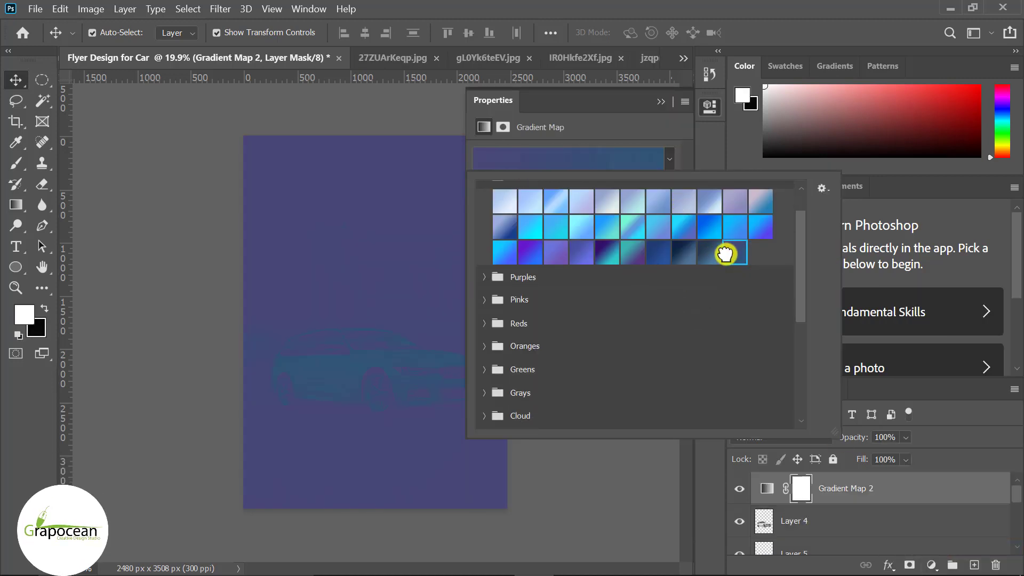
click(698, 253)
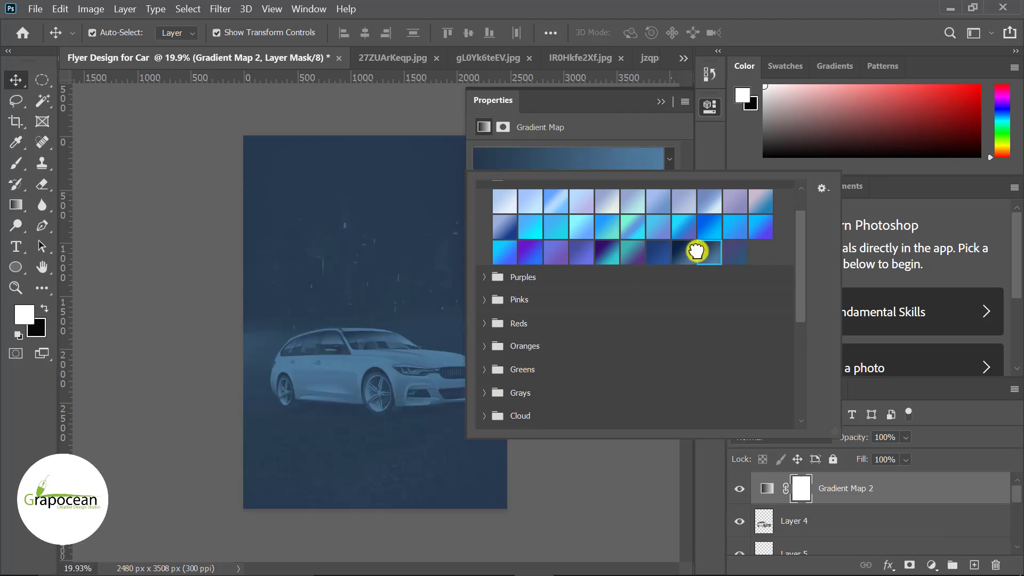
click(533, 535)
click(662, 102)
Step: Set the gradient map to Overlay blend mode and clip it to the car layer
click(864, 488)
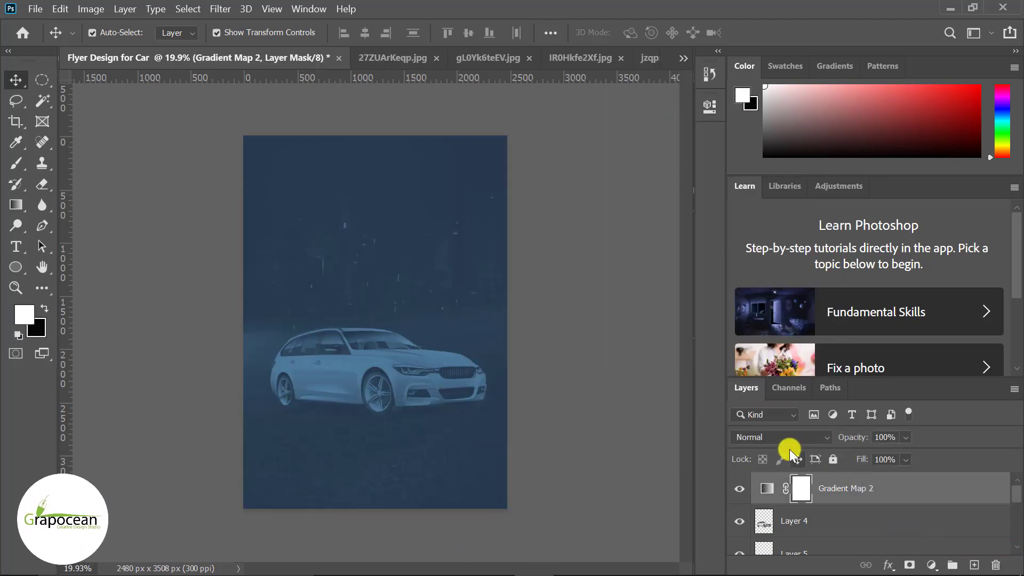
click(782, 437)
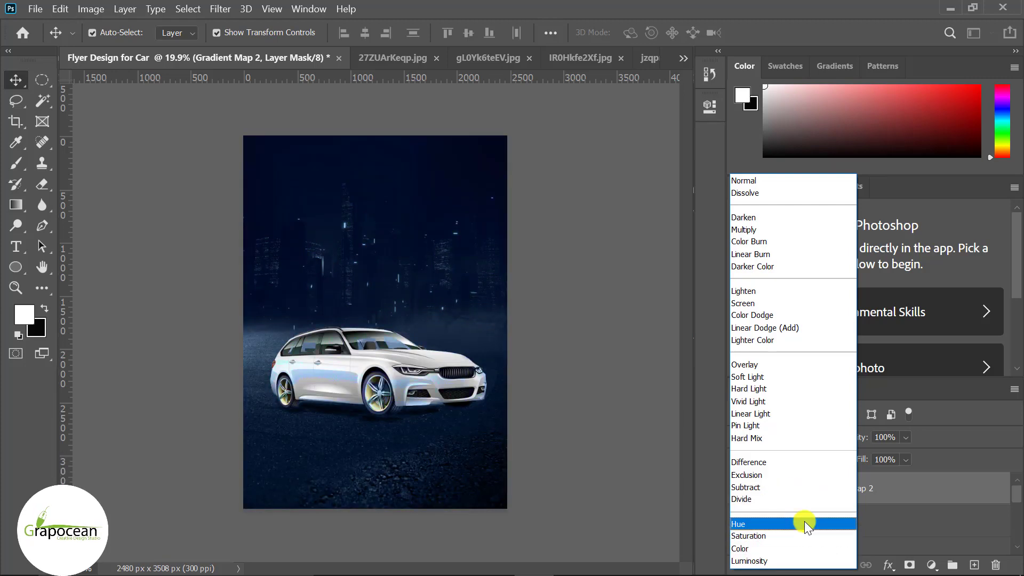
click(805, 549)
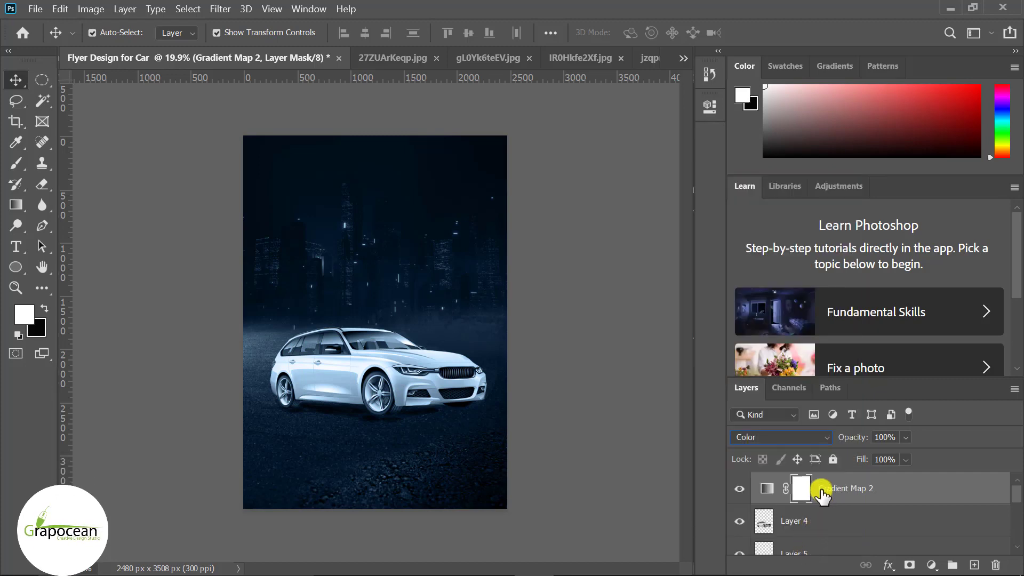
click(807, 442)
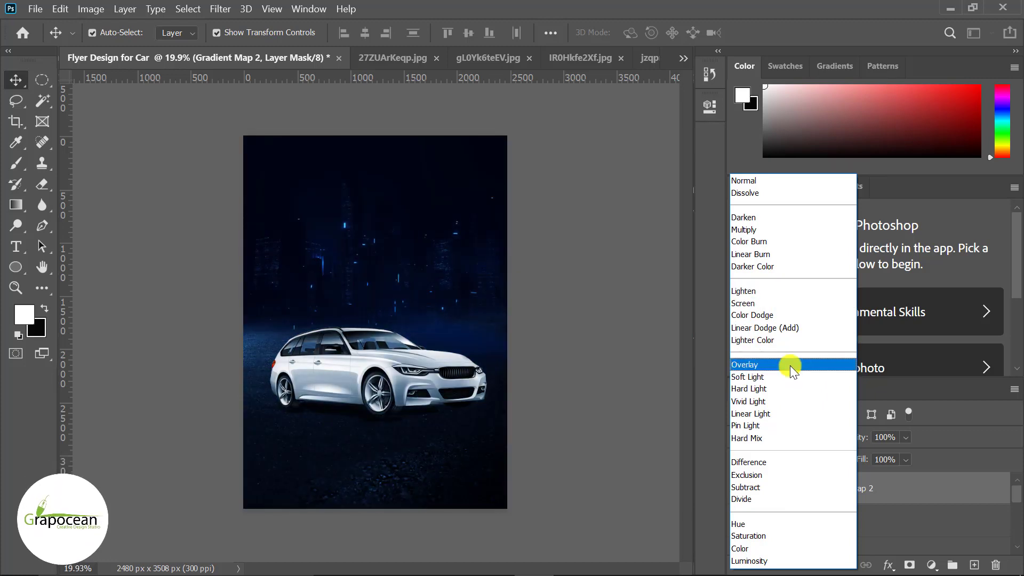
click(789, 366)
right_click(853, 488)
click(692, 319)
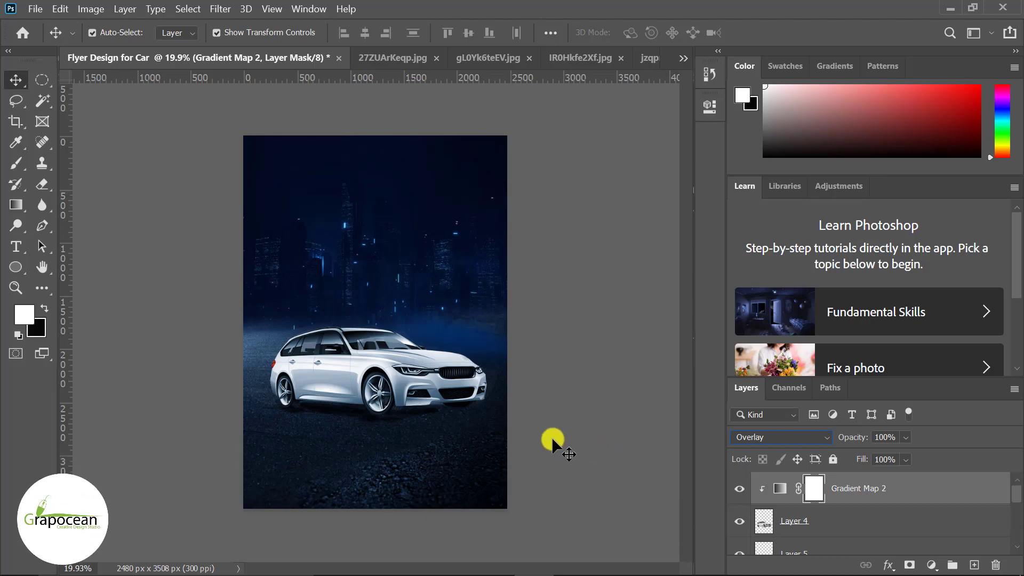
click(372, 54)
Step: Drag the blue light-swirl image into the flyer and enlarge it over the car
click(998, 491)
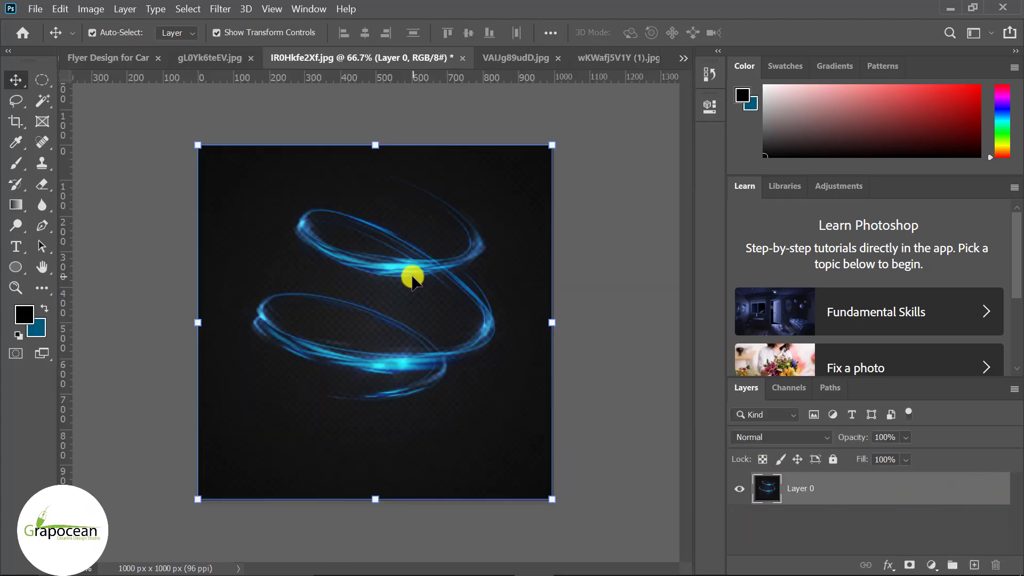
mouse_move(414, 274)
mouse_down()
mouse_move(456, 417)
mouse_move(530, 485)
mouse_move(446, 473)
mouse_move(373, 423)
mouse_up()
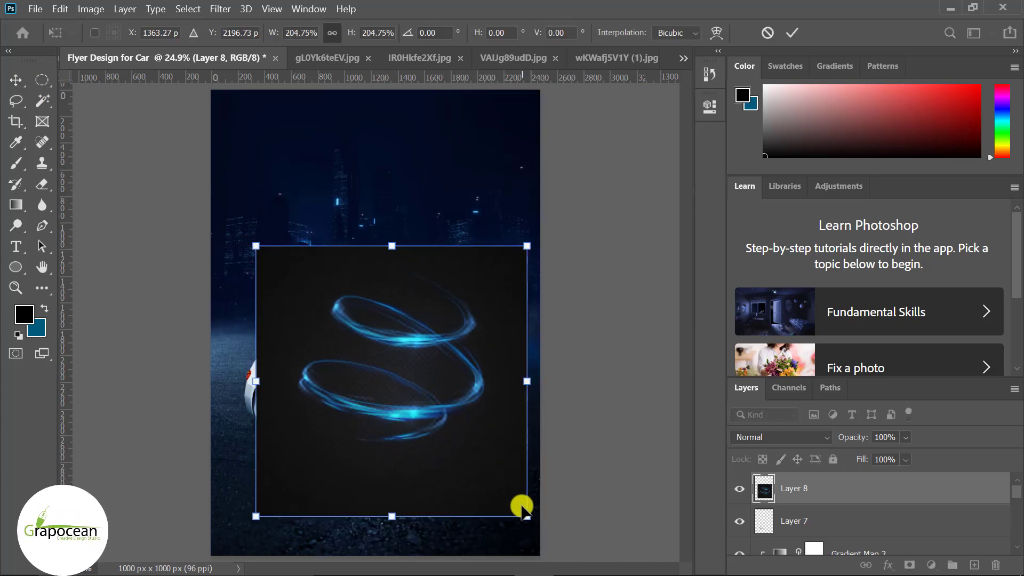
drag(521, 507, 574, 558)
drag(414, 470, 400, 472)
click(788, 32)
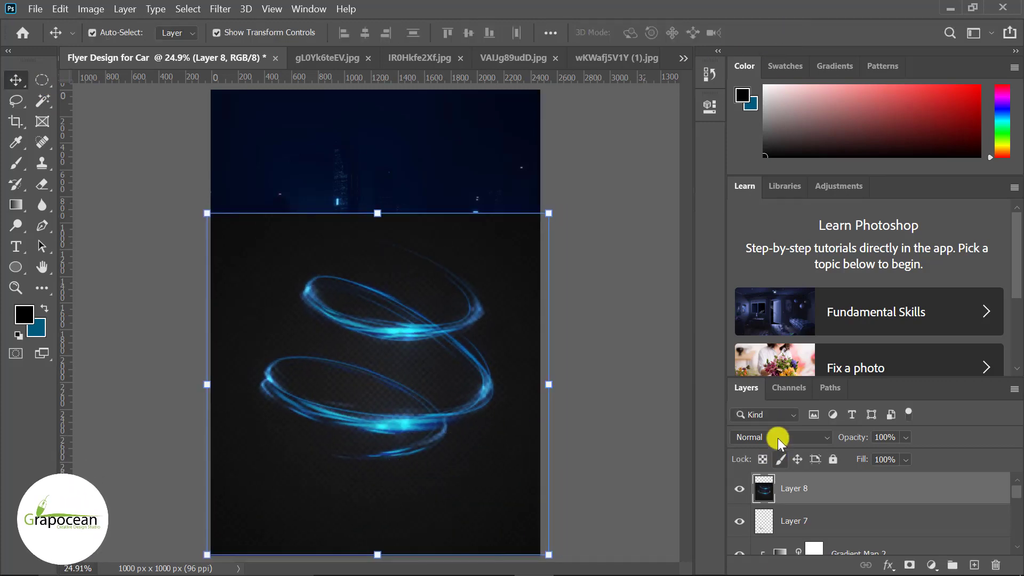
click(778, 437)
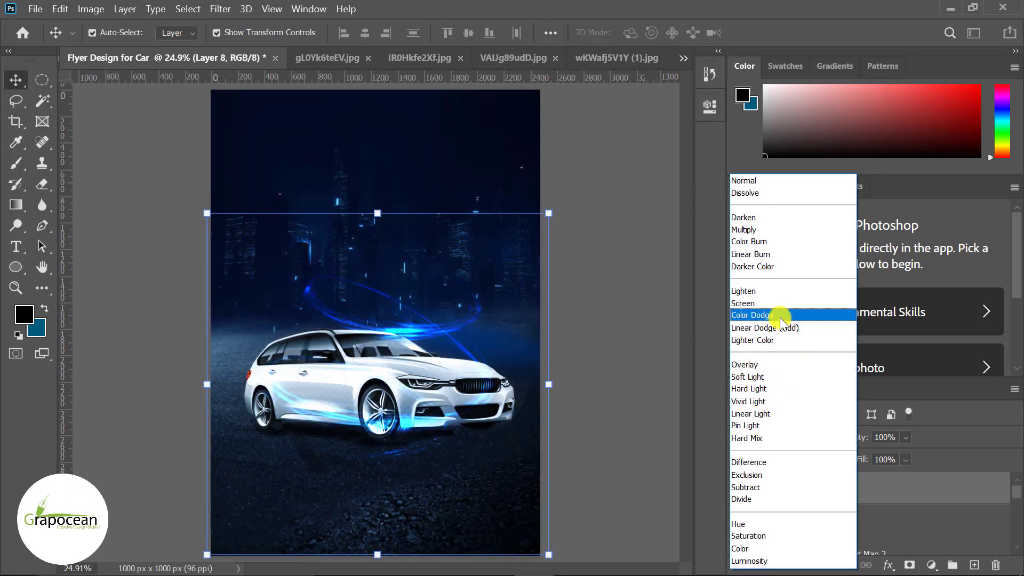
Step: Blend the swirl in Color Dodge mode and rotate it to about 15° around the car
click(780, 319)
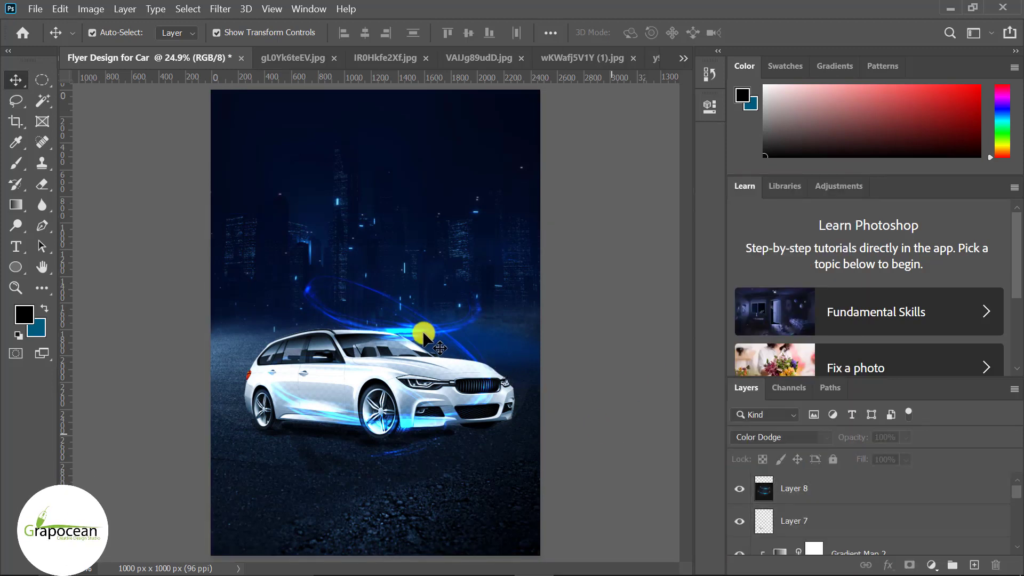
mouse_move(414, 320)
mouse_down()
mouse_move(388, 330)
mouse_move(462, 392)
mouse_up()
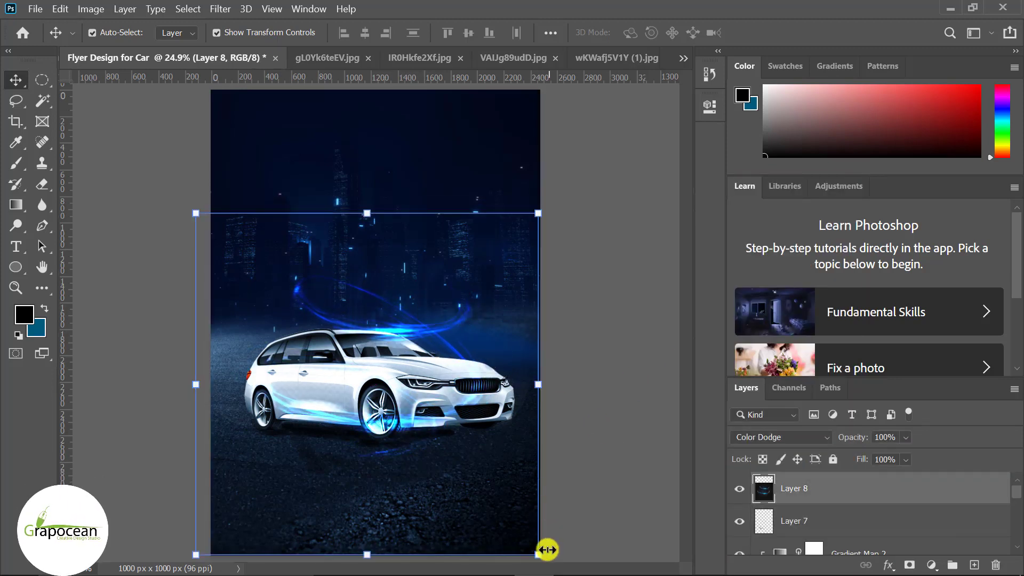
mouse_move(583, 480)
mouse_down()
mouse_move(530, 268)
mouse_move(543, 281)
mouse_move(617, 251)
mouse_up()
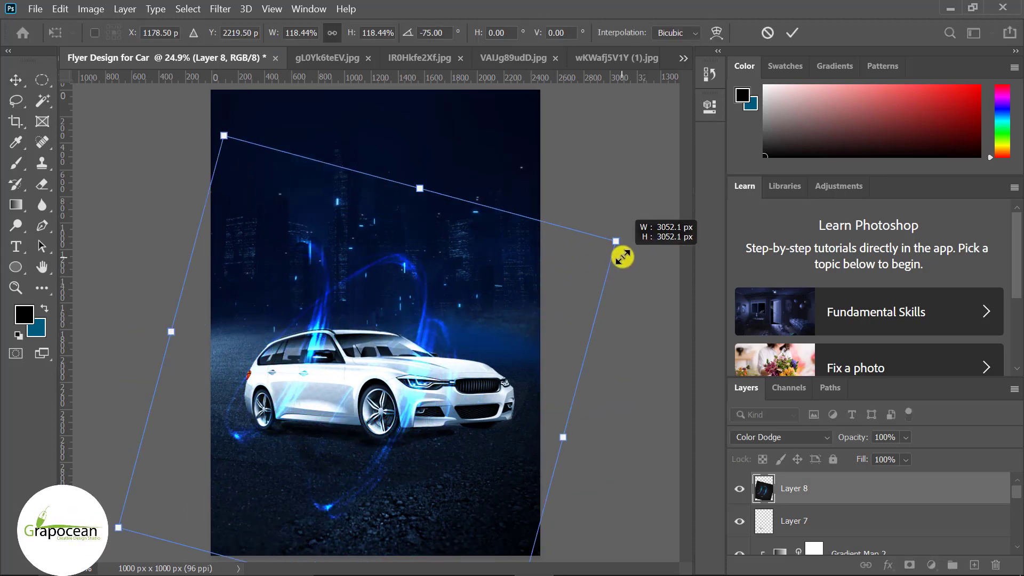
drag(512, 278, 469, 318)
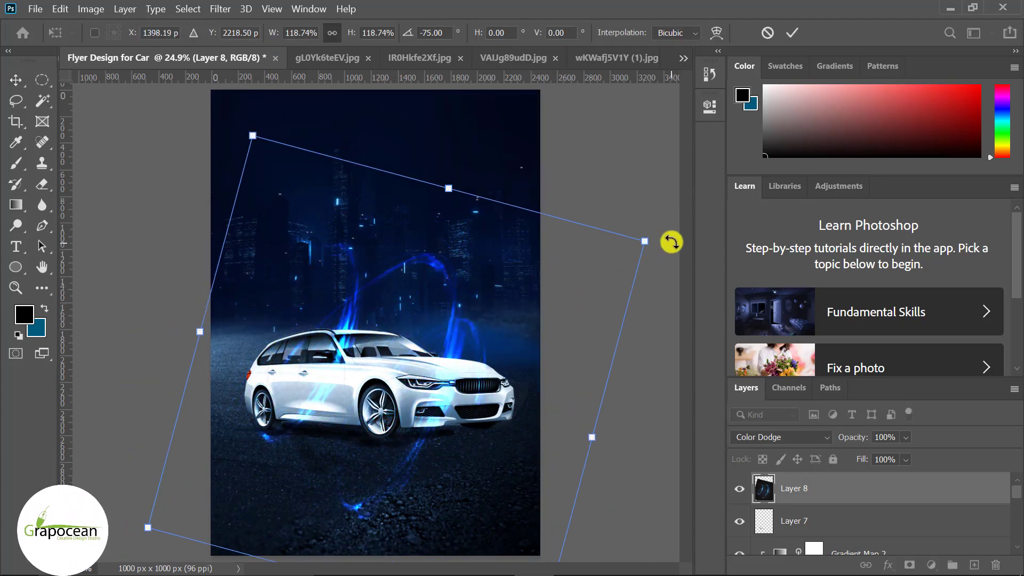
drag(671, 242, 450, 481)
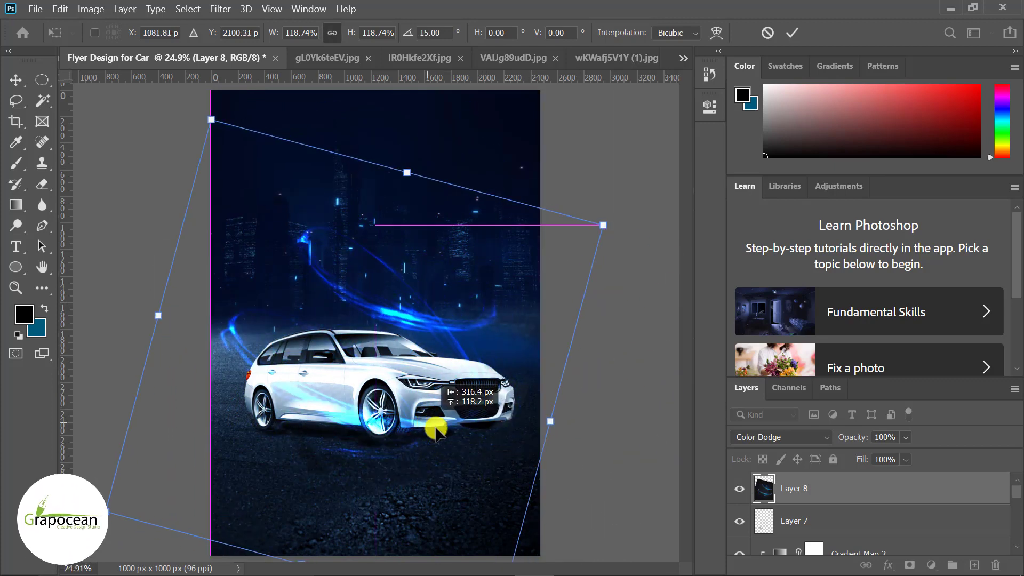
Step: Shift the swirl left and stretch it taller and wider around the car, then commit
drag(464, 443, 434, 447)
key(ctrl+minus)
key(ctrl+minus)
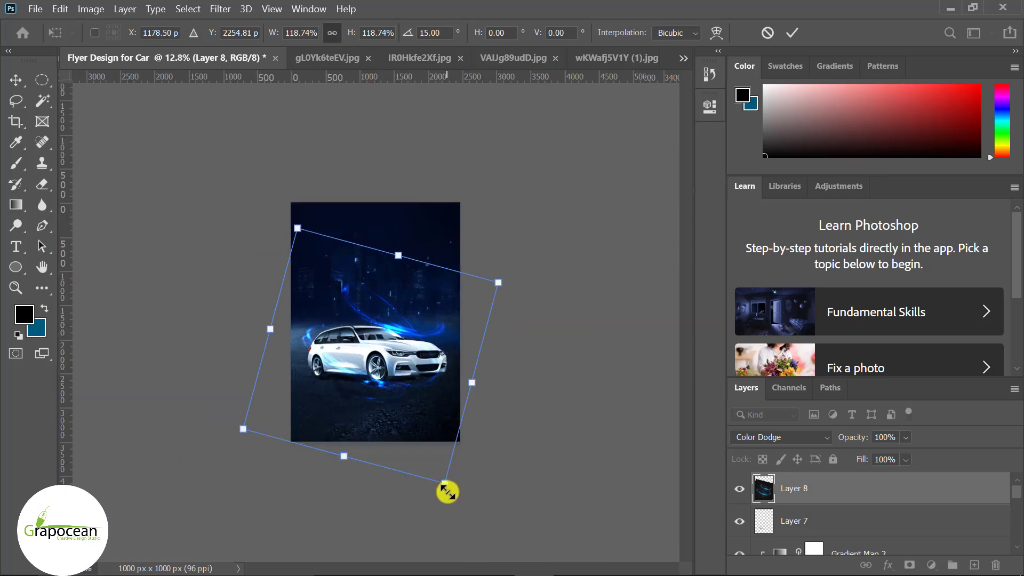
mouse_move(446, 484)
mouse_down()
mouse_move(427, 498)
mouse_move(439, 502)
mouse_up()
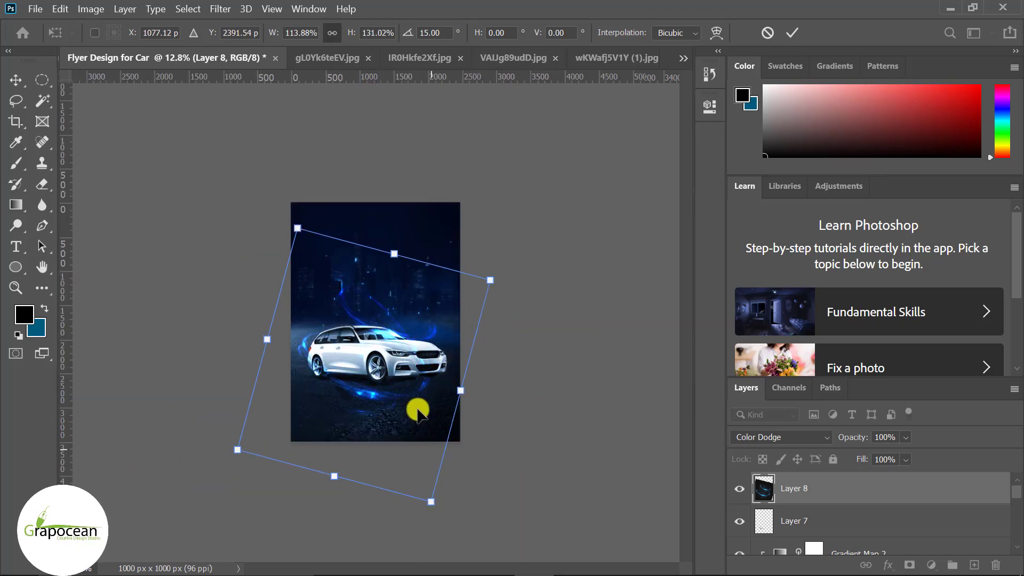
drag(406, 396, 425, 389)
scroll(425, 389, up, 5)
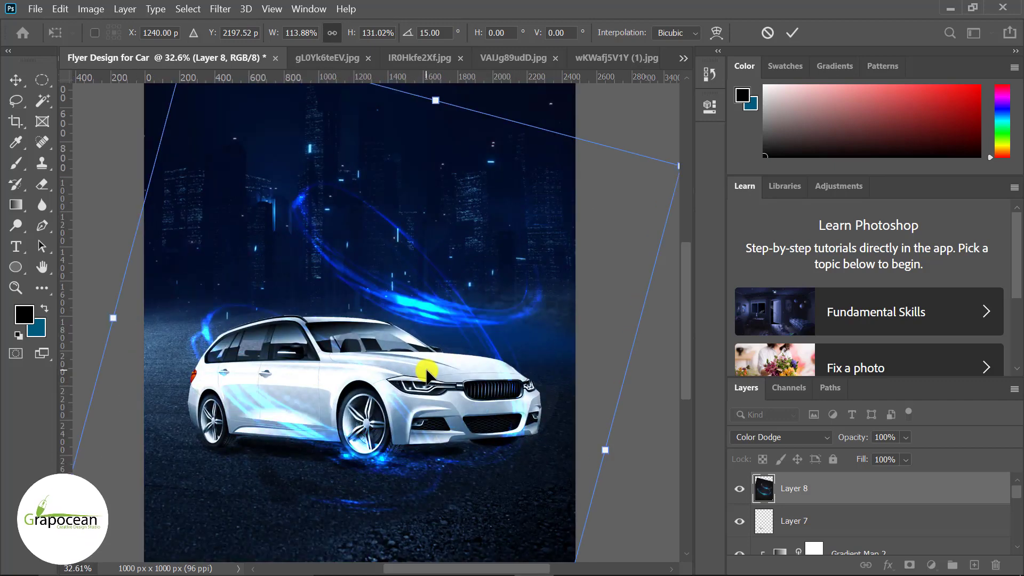
scroll(491, 398, up, 1)
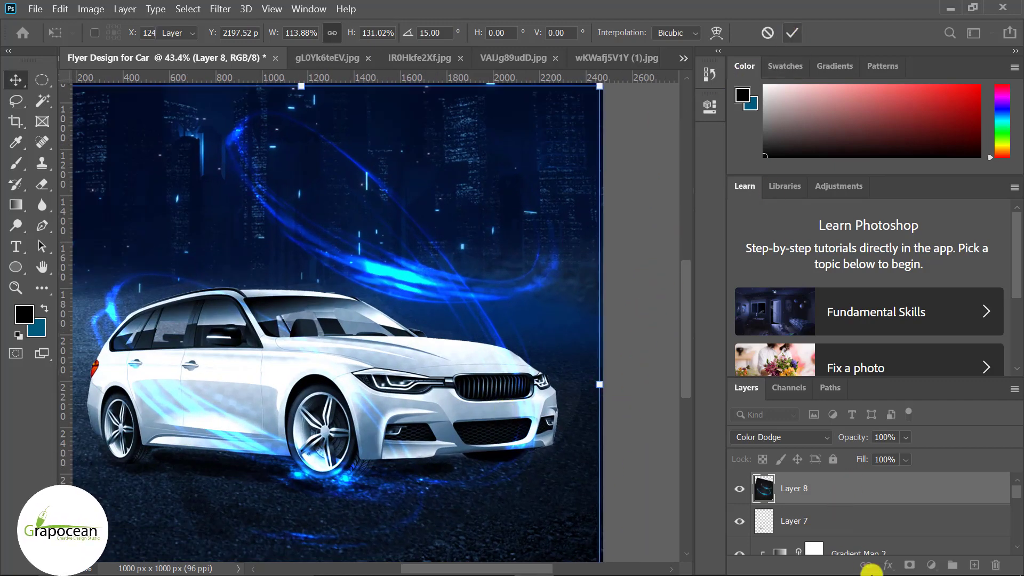
key(Return)
Step: Add a layer mask to Layer 8 and set up a soft 97 px brush
click(910, 565)
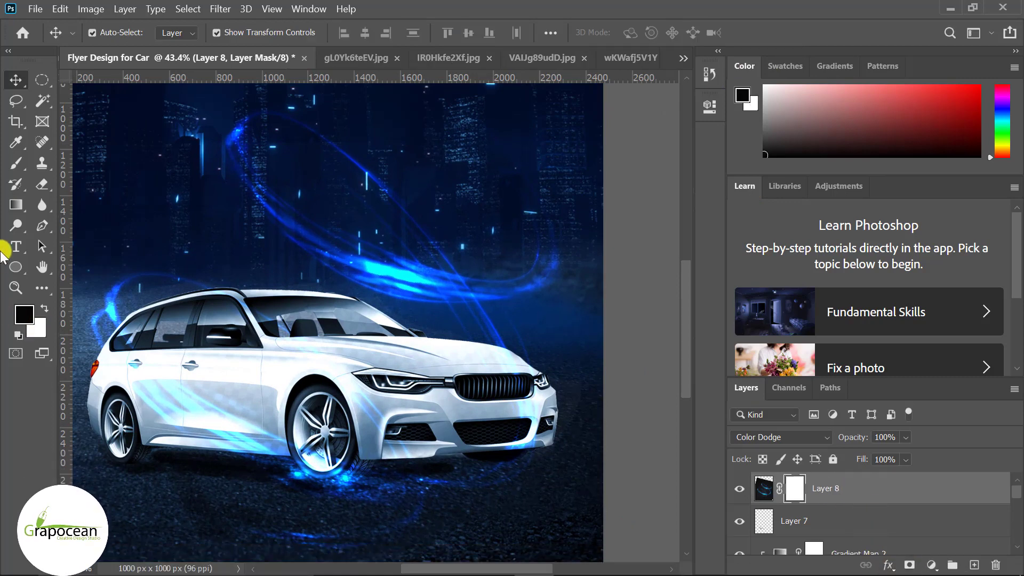
click(12, 162)
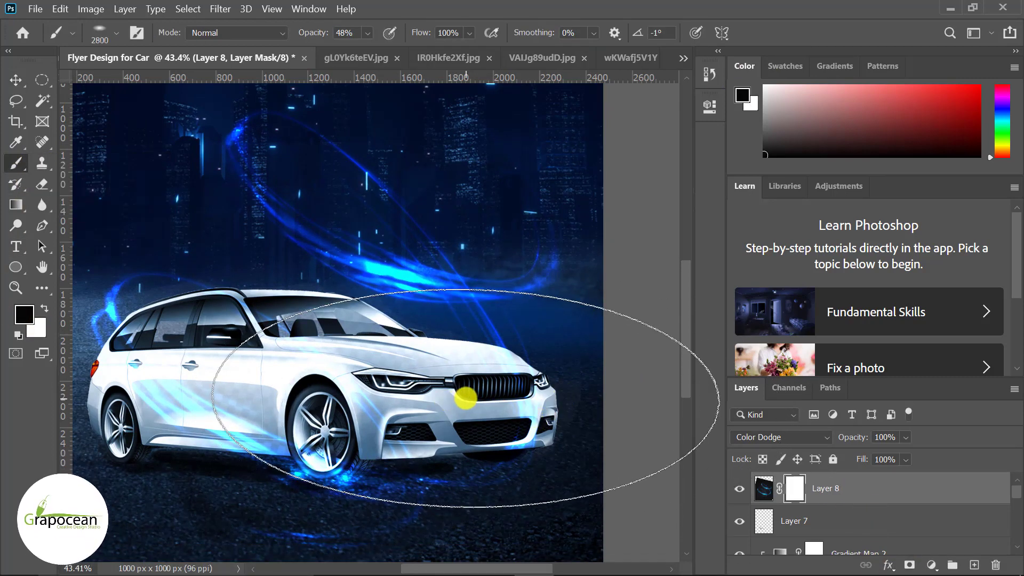
right_click(480, 387)
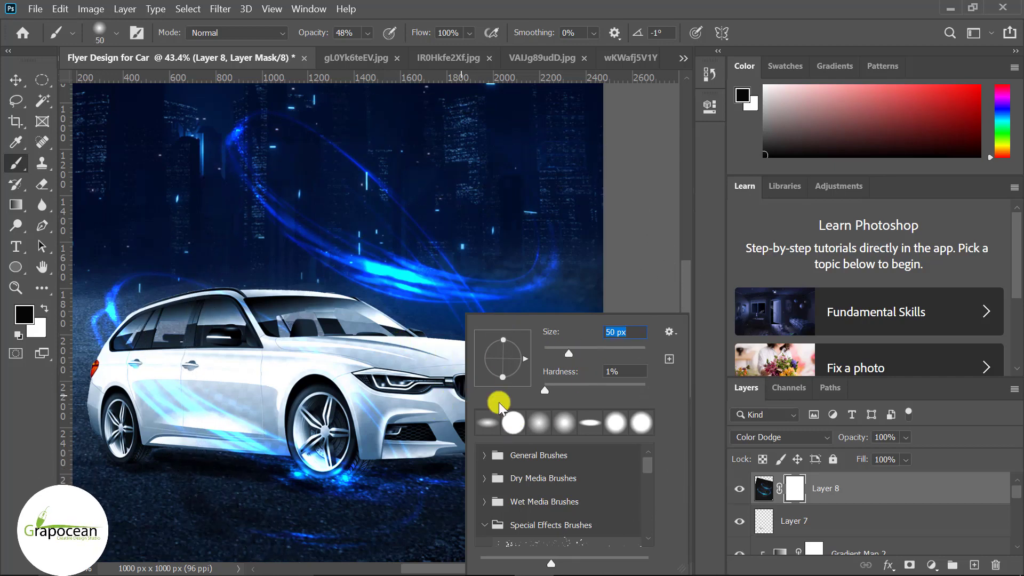
drag(610, 347, 593, 347)
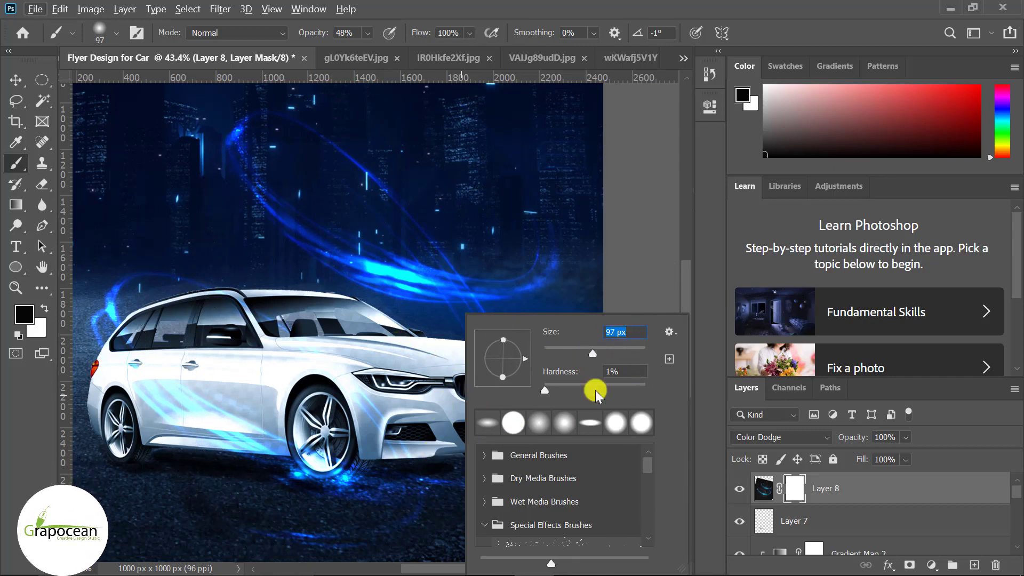
click(27, 430)
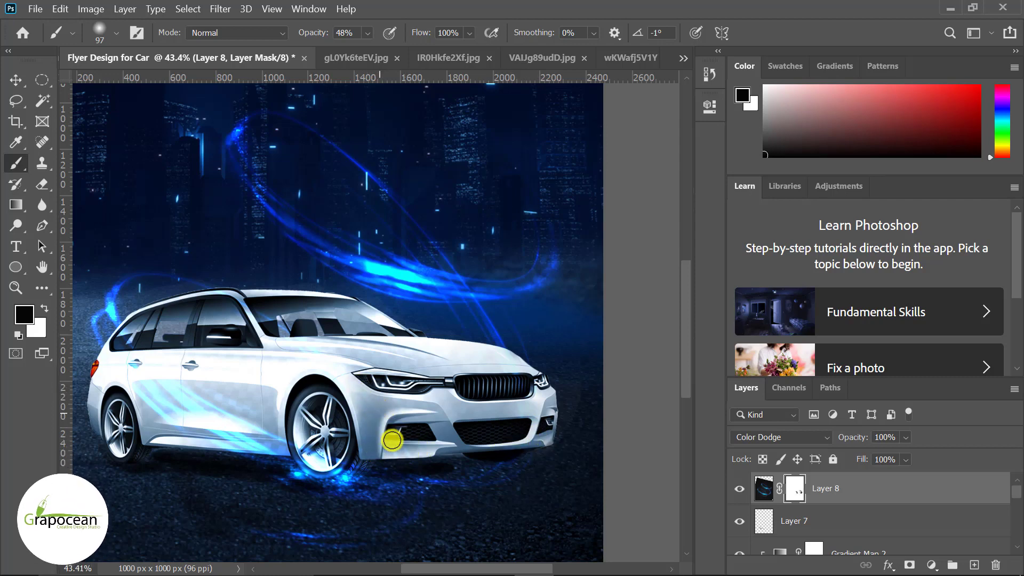
Step: Nudge Layer 8's light streaks slightly, keeping them centred on the car
scroll(408, 453, down, 3)
scroll(469, 474, down, 1)
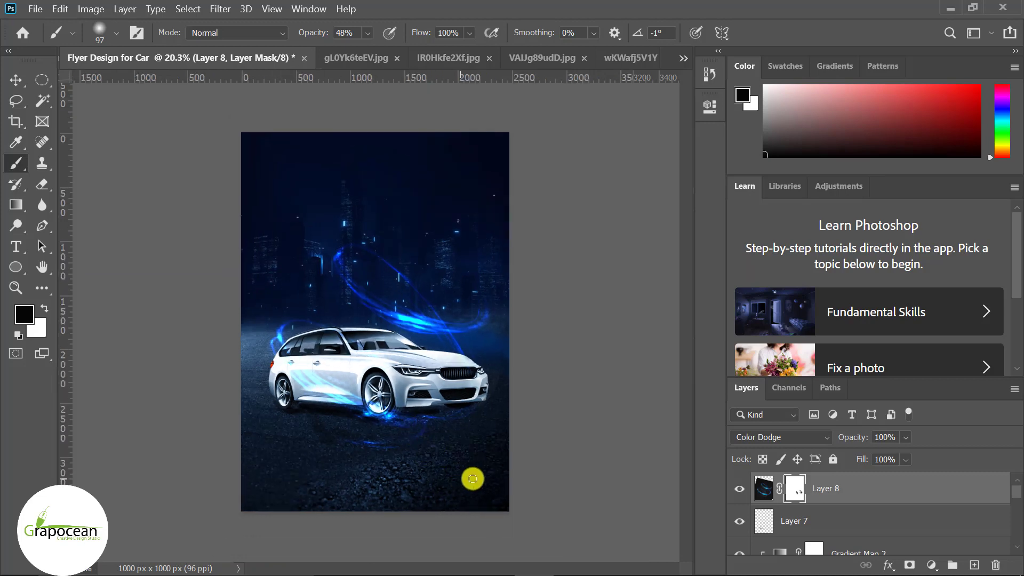
scroll(463, 469, up, 2)
scroll(458, 455, down, 2)
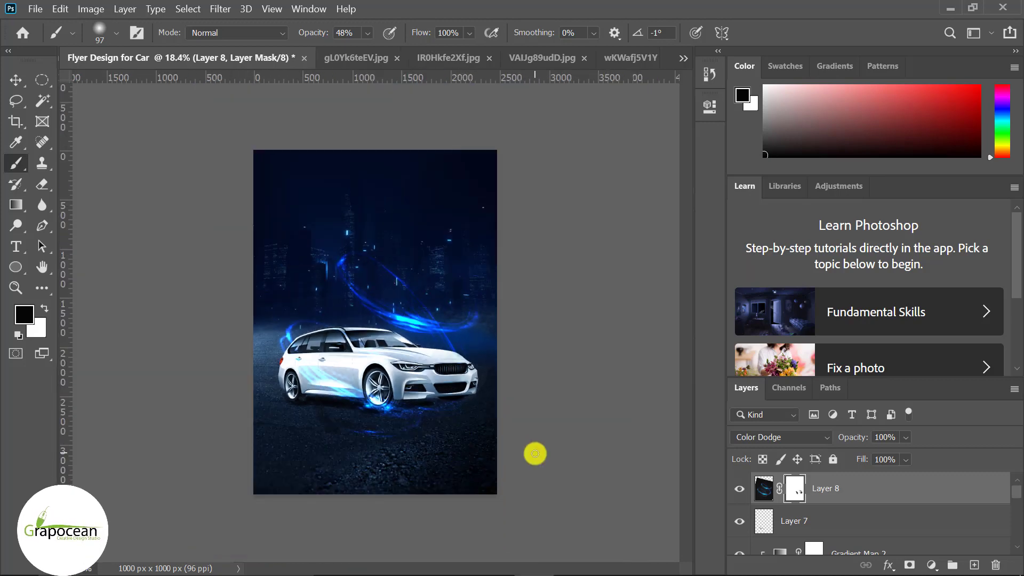
scroll(405, 393, up, 2)
scroll(405, 393, up, 2)
click(15, 80)
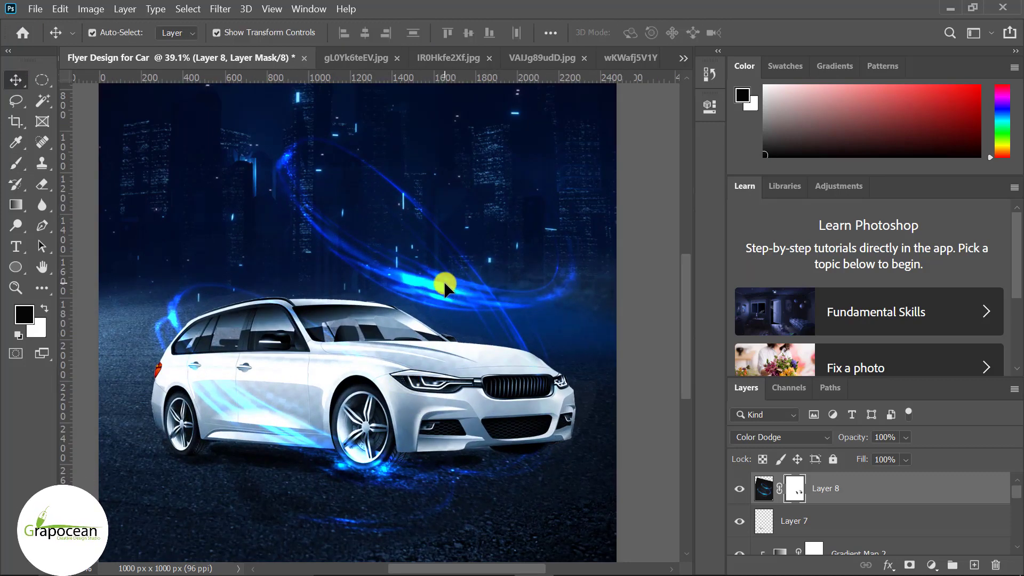
click(740, 489)
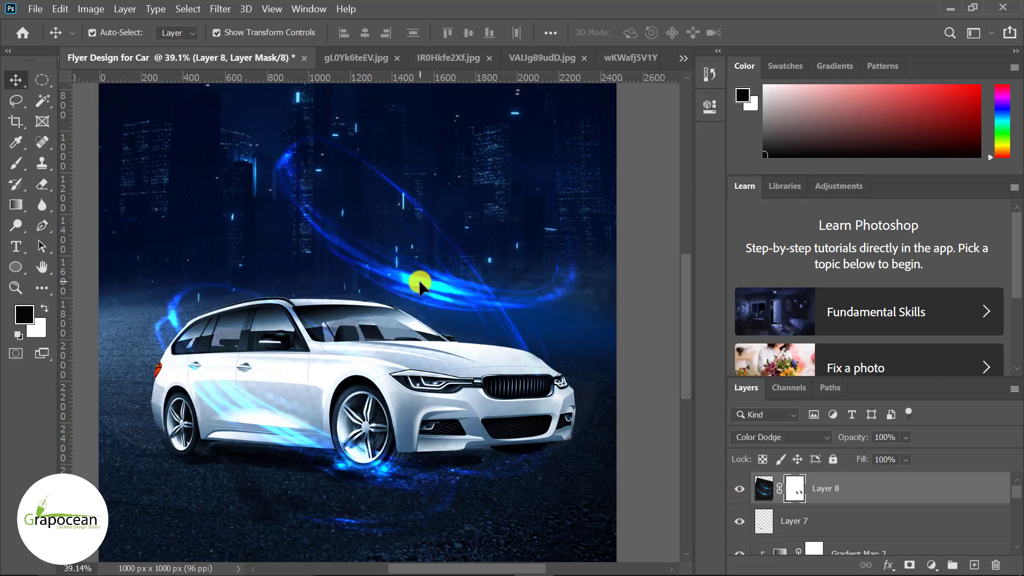
drag(418, 283, 417, 284)
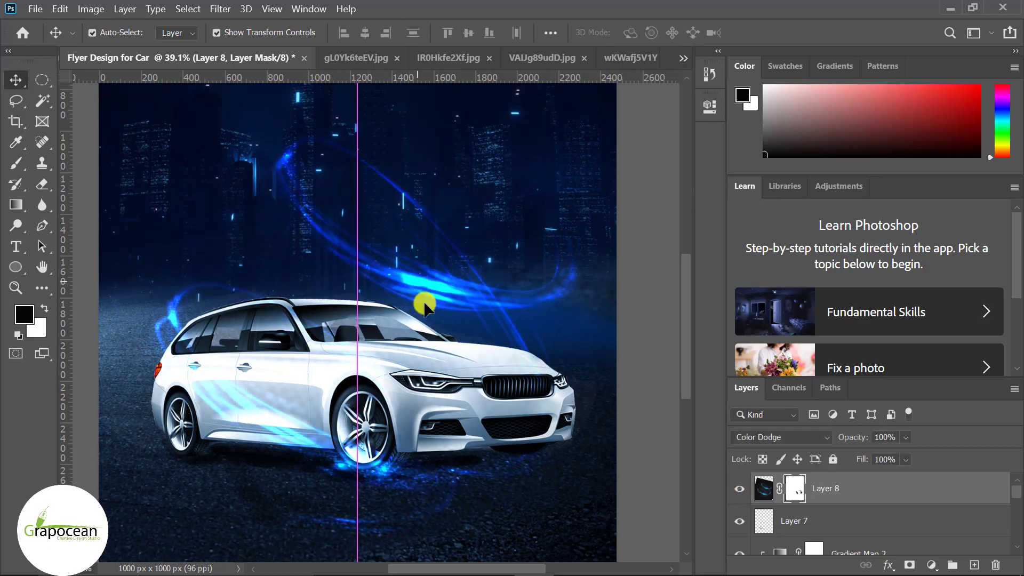
Step: Paint on Layer 8's mask with the soft black brush to tone down unwanted streaks
right_click(15, 163)
click(80, 158)
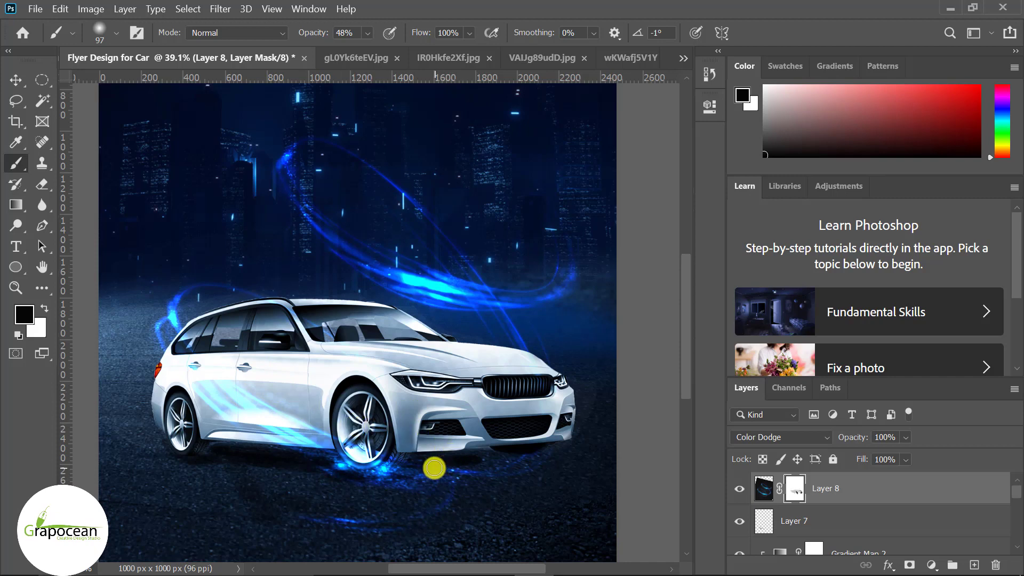
scroll(434, 468, up, 1)
scroll(384, 446, up, 3)
scroll(318, 478, down, 3)
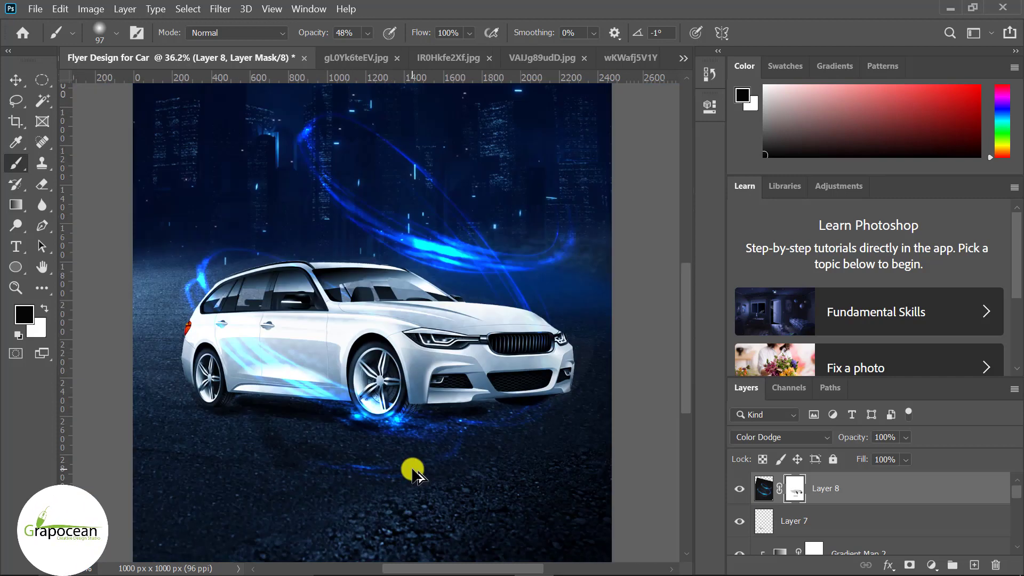
scroll(366, 460, up, 1)
scroll(366, 459, up, 2)
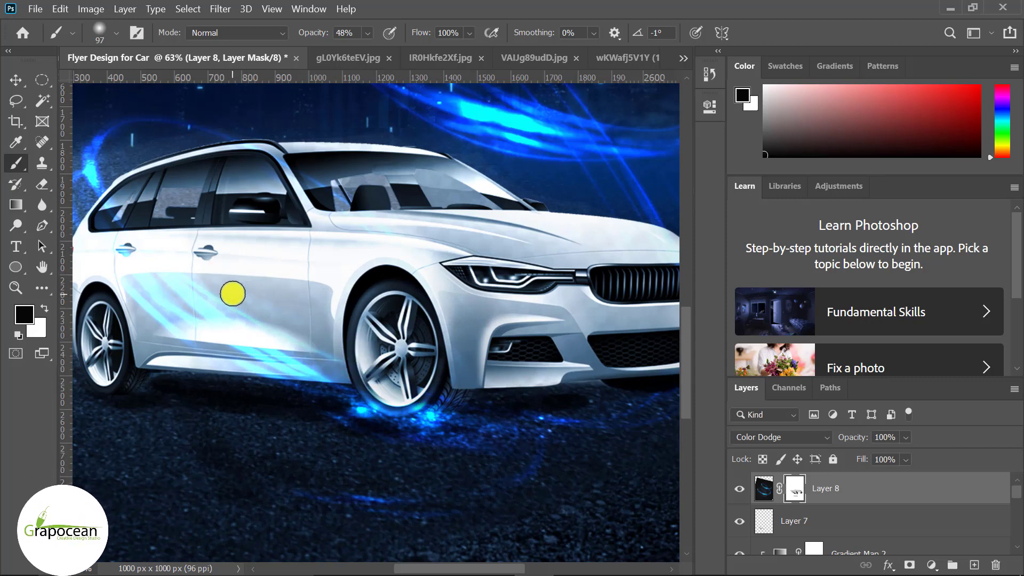
scroll(374, 315, down, 3)
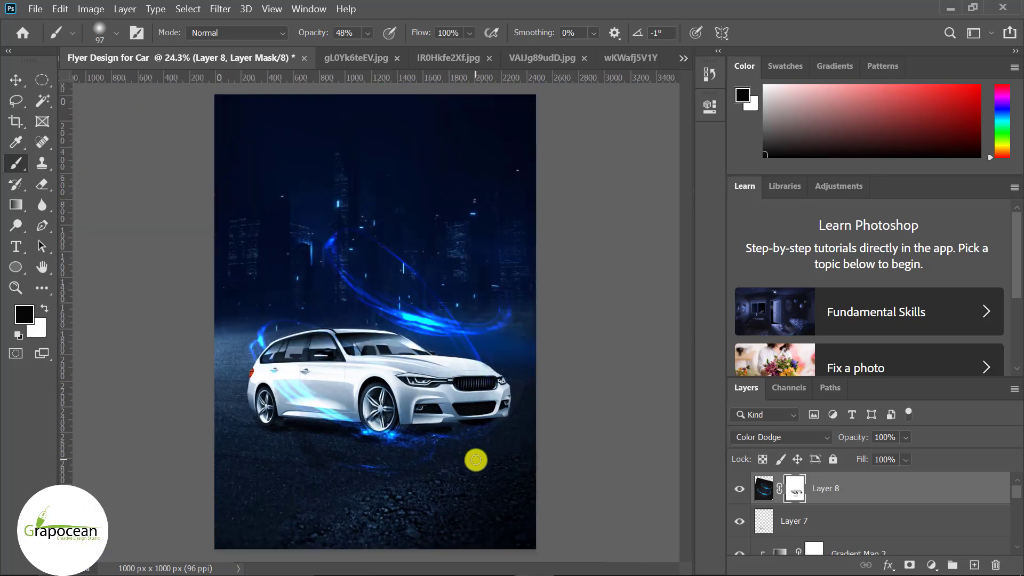
Step: Close the city skyline and asphalt source images without saving changes
key(v)
click(568, 53)
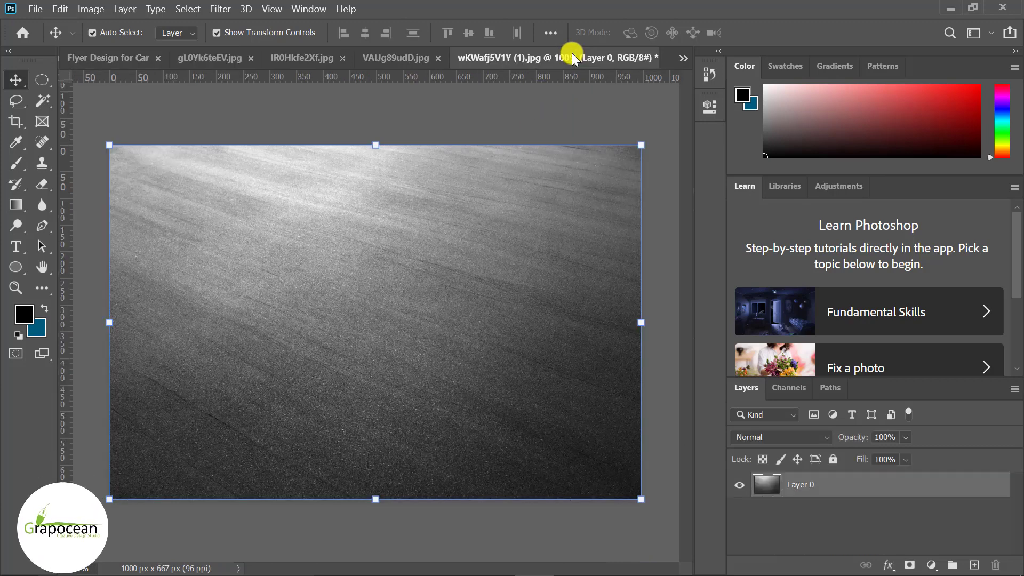
click(684, 58)
click(727, 143)
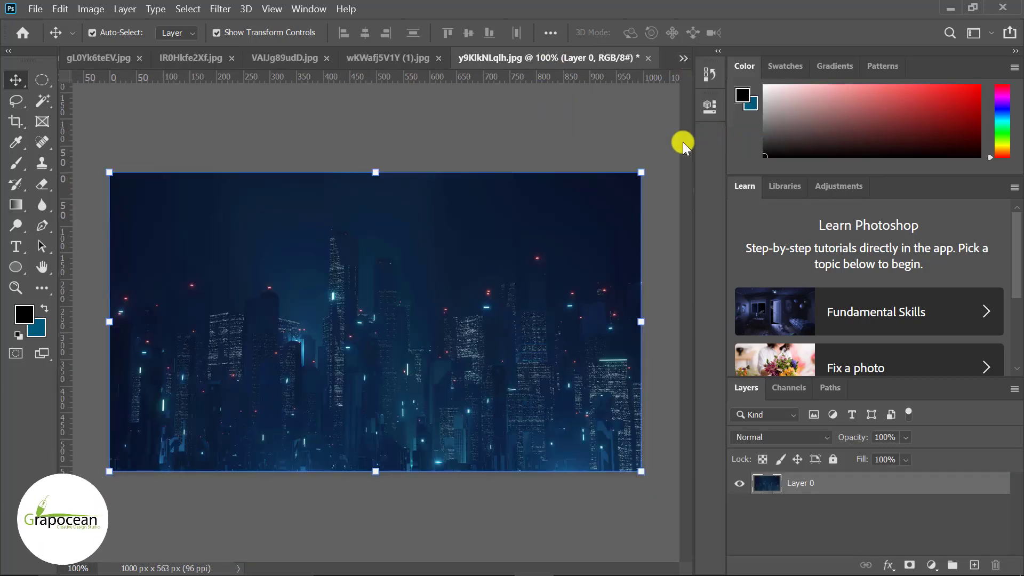
click(643, 59)
click(566, 242)
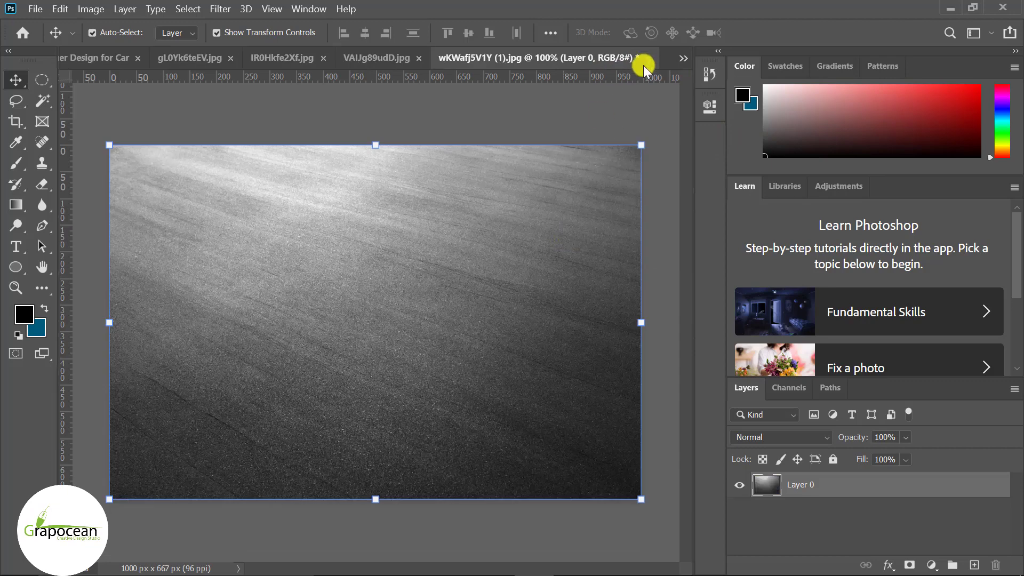
click(647, 58)
click(555, 242)
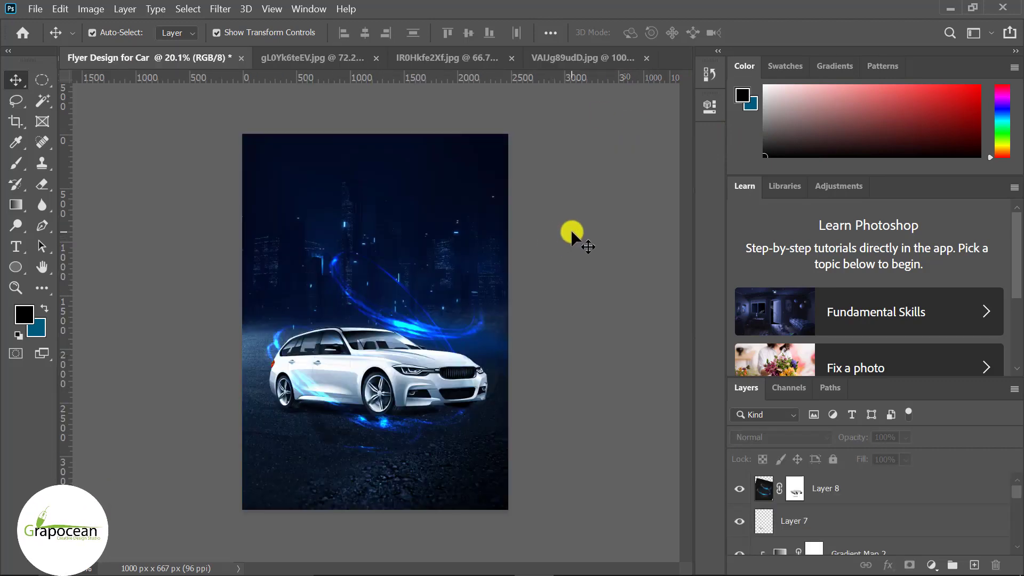
Step: Look through the swirl, blue bokeh and standing man images, then return to the flyer
click(459, 59)
click(575, 55)
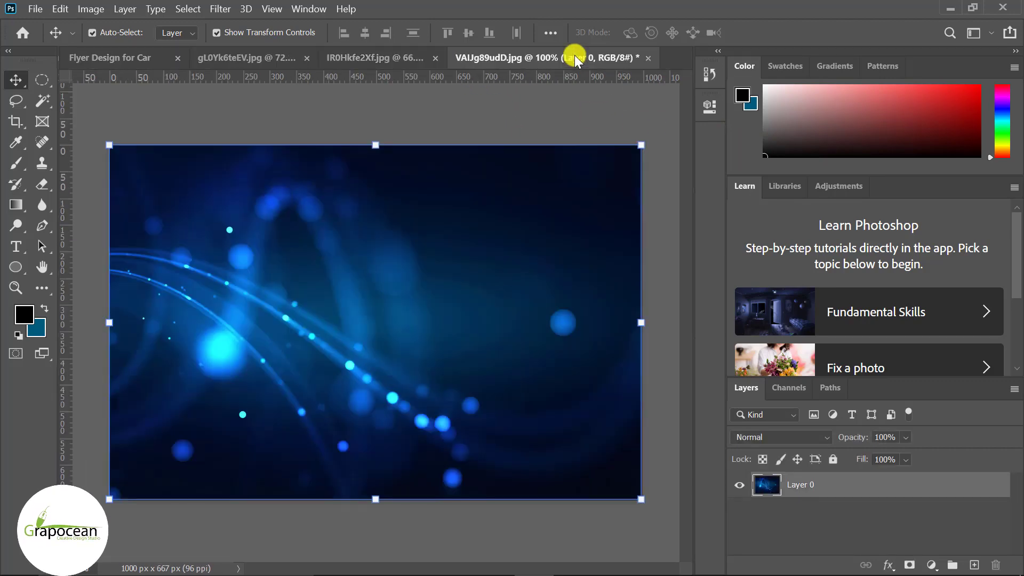
click(374, 60)
click(276, 55)
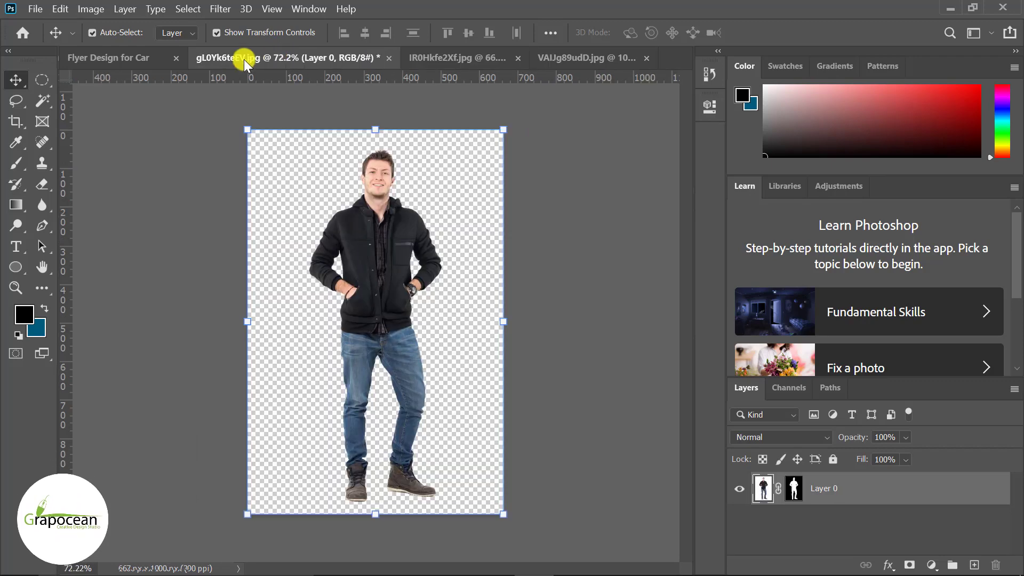
click(109, 63)
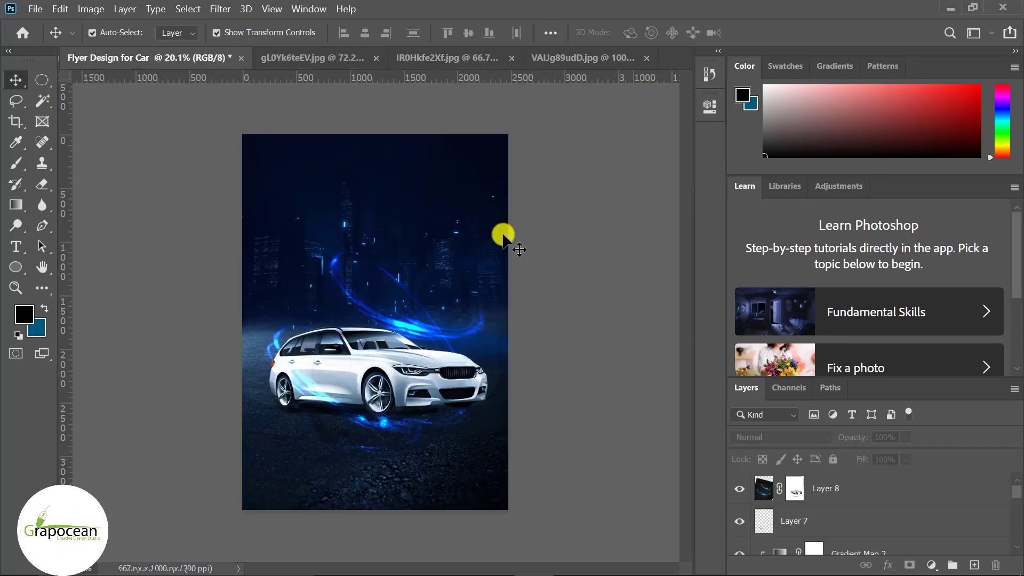
Step: Open the jzqpra7NoH image file
click(29, 8)
click(59, 40)
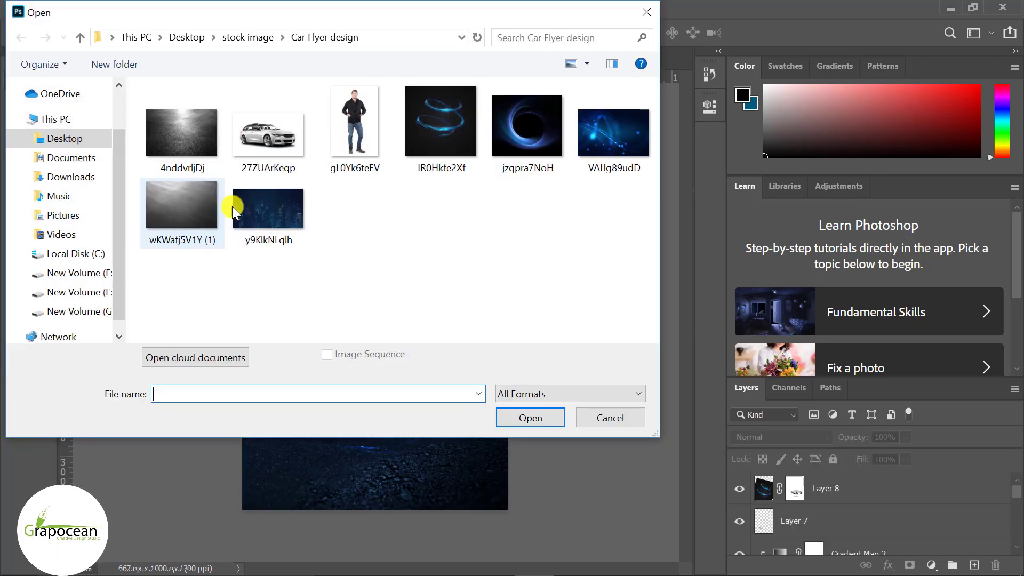
click(528, 155)
click(530, 418)
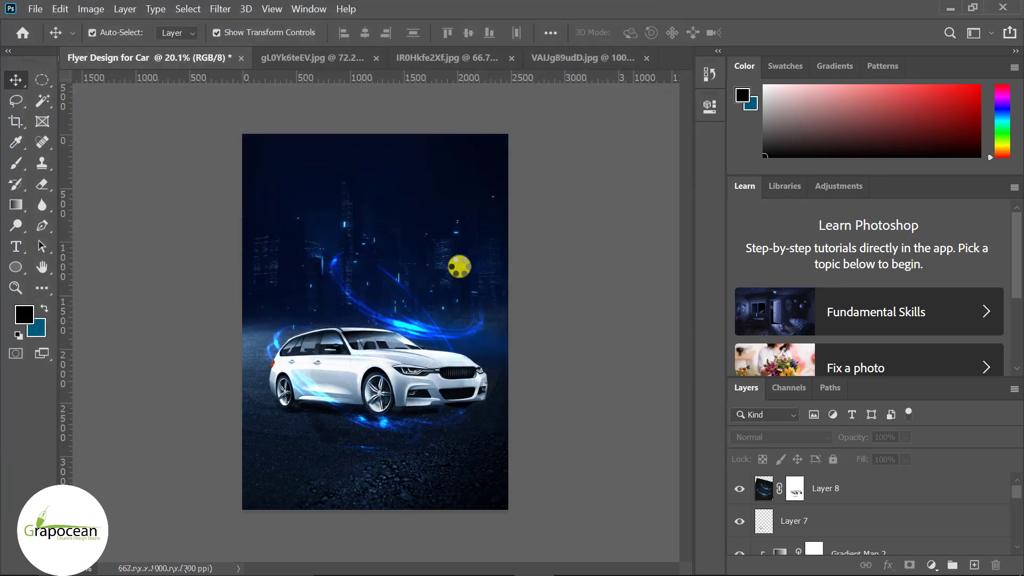
Step: Bring the dark glowing ring image into the flyer and blend it in Screen mode
click(993, 485)
mouse_move(384, 237)
mouse_down()
mouse_move(421, 229)
mouse_move(505, 321)
mouse_up()
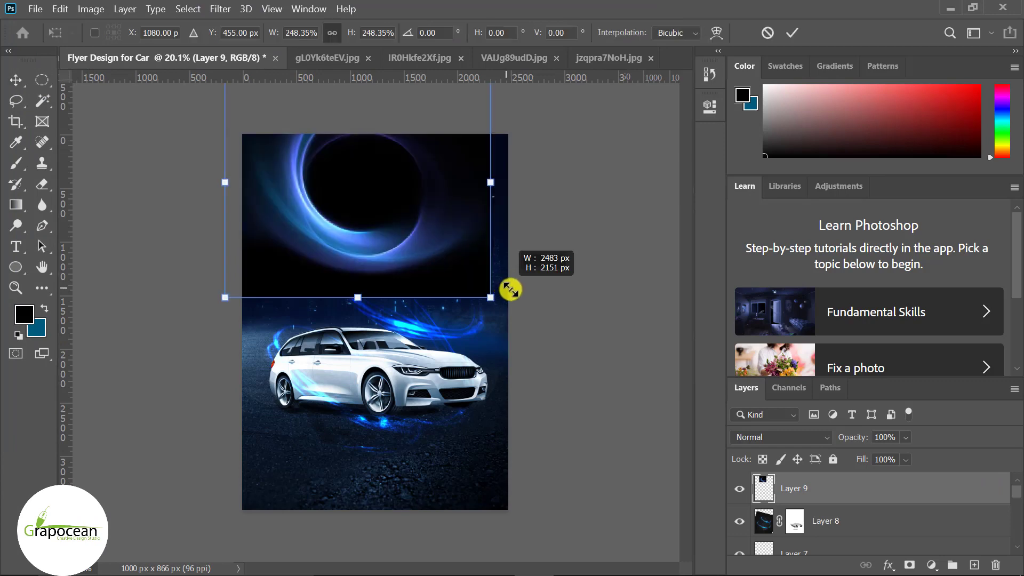
key(Return)
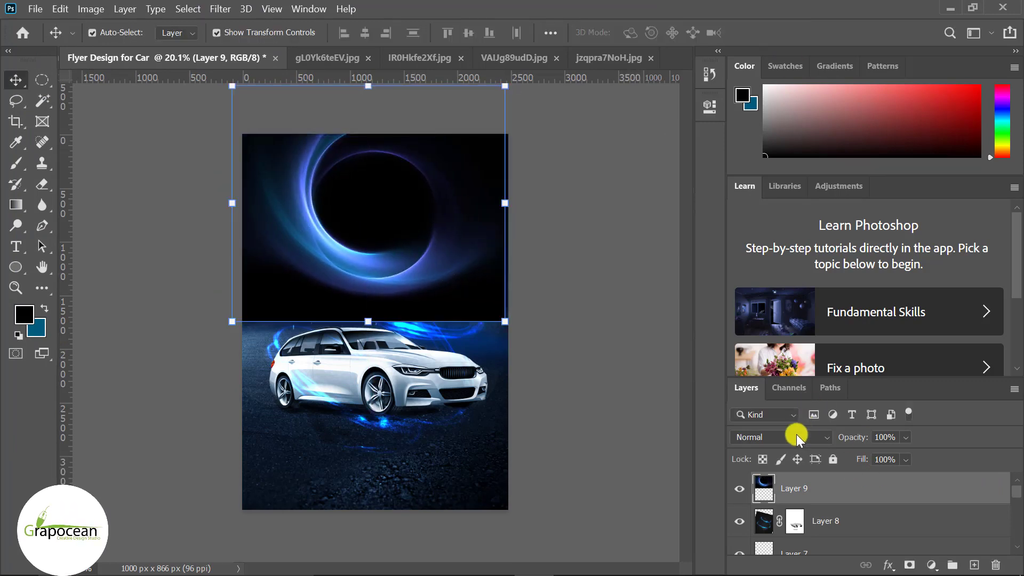
click(781, 436)
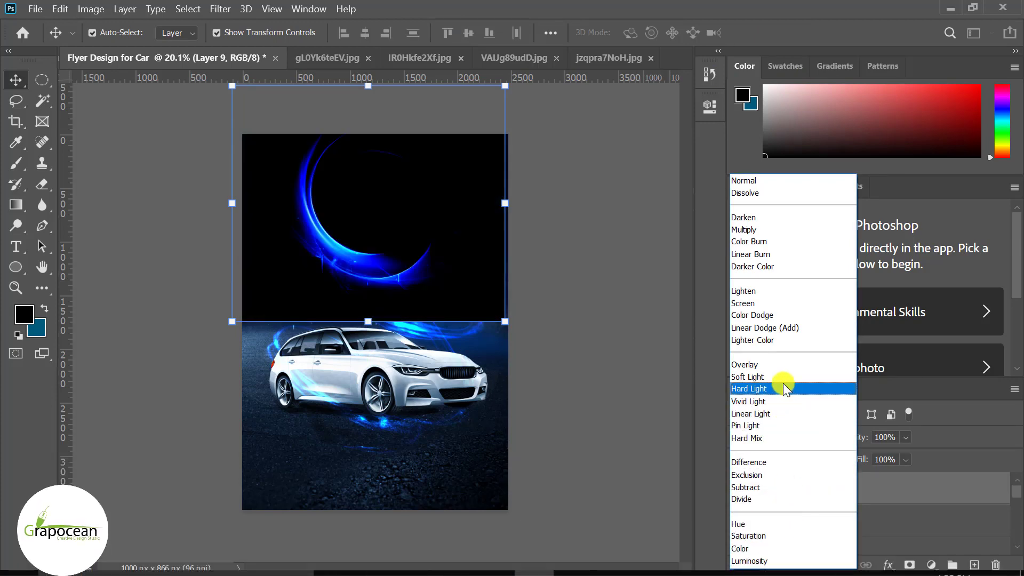
click(793, 305)
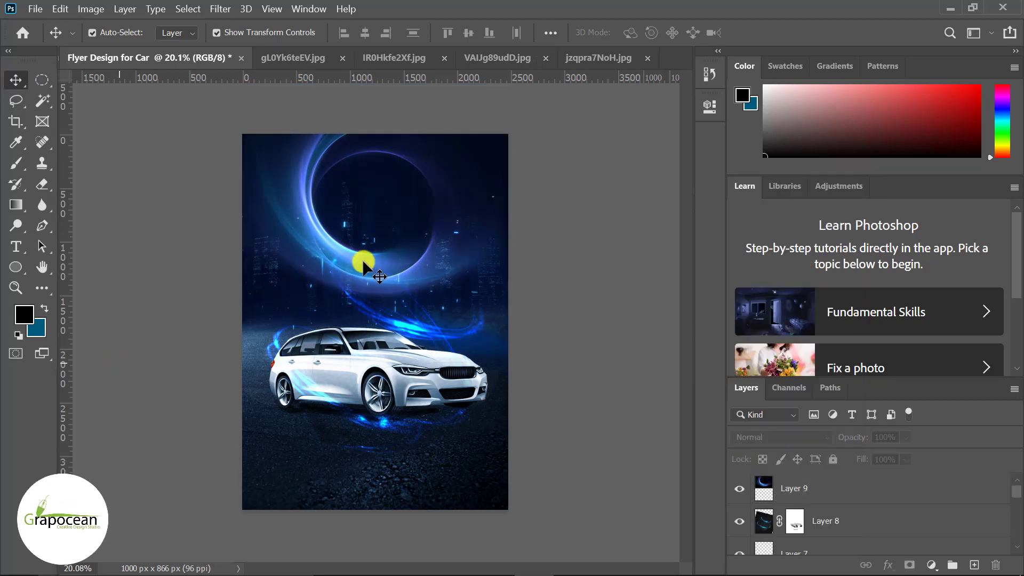
Step: Rotate the ring to about -105° and place it along the flyer's top edge
drag(362, 260, 355, 238)
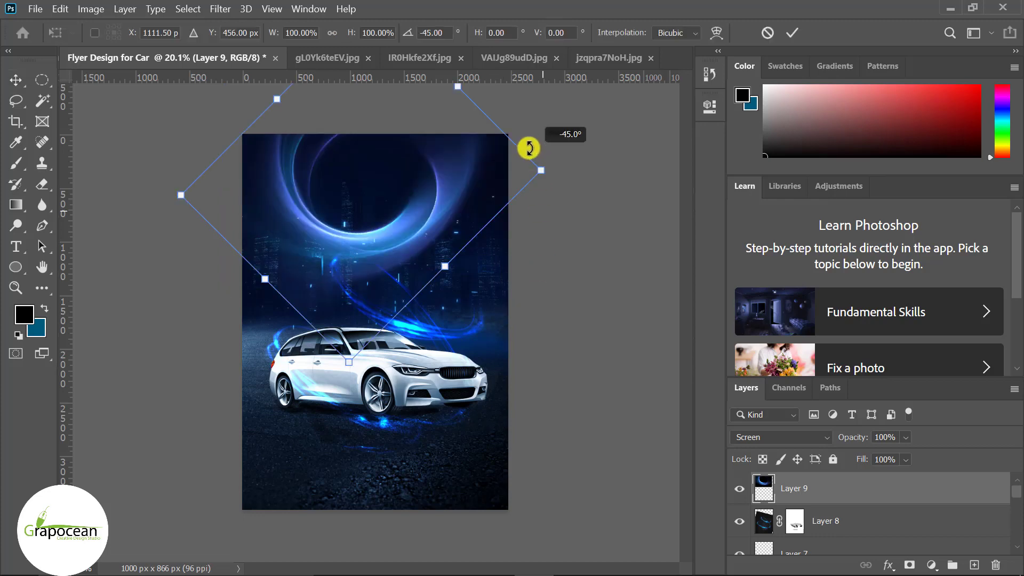
drag(503, 314, 357, 128)
mouse_move(424, 195)
mouse_down()
mouse_move(486, 197)
mouse_move(486, 179)
mouse_up()
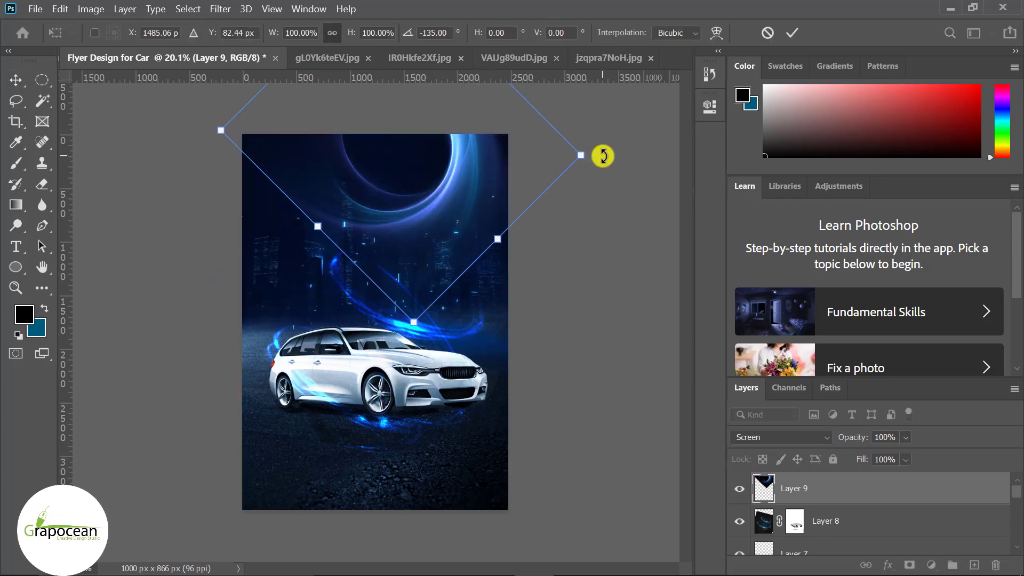
drag(601, 155, 585, 270)
mouse_move(440, 209)
mouse_down()
mouse_move(483, 198)
mouse_move(480, 211)
mouse_move(485, 201)
mouse_up()
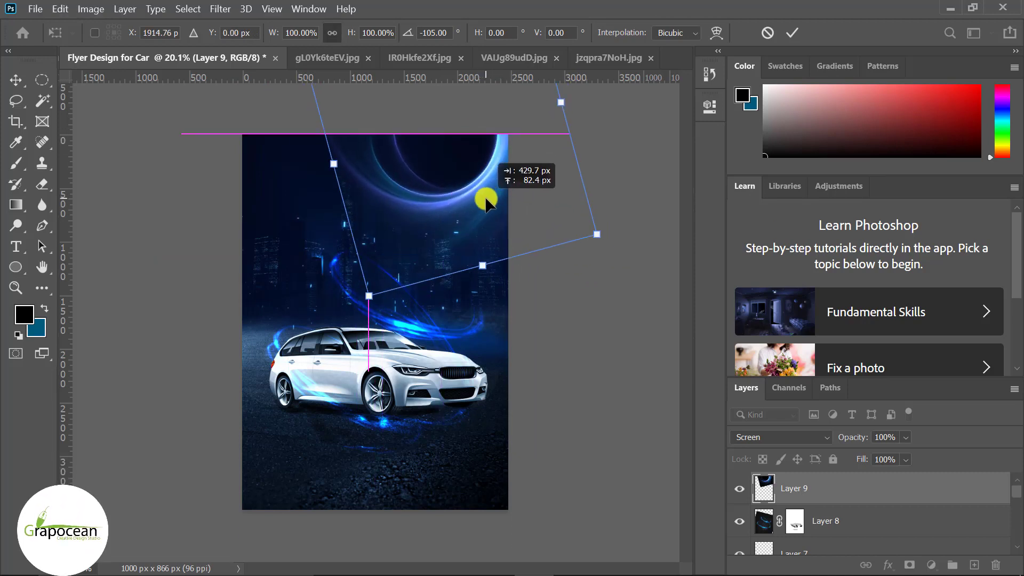
click(792, 33)
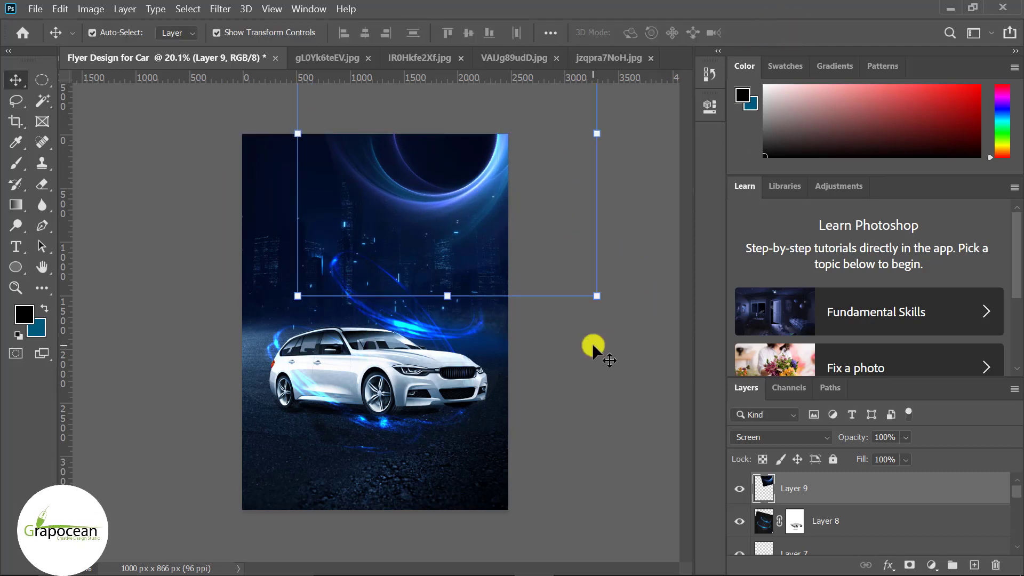
Step: Mask the ring layer, painting out its bright top-right glow with a large soft brush
click(910, 565)
right_click(16, 162)
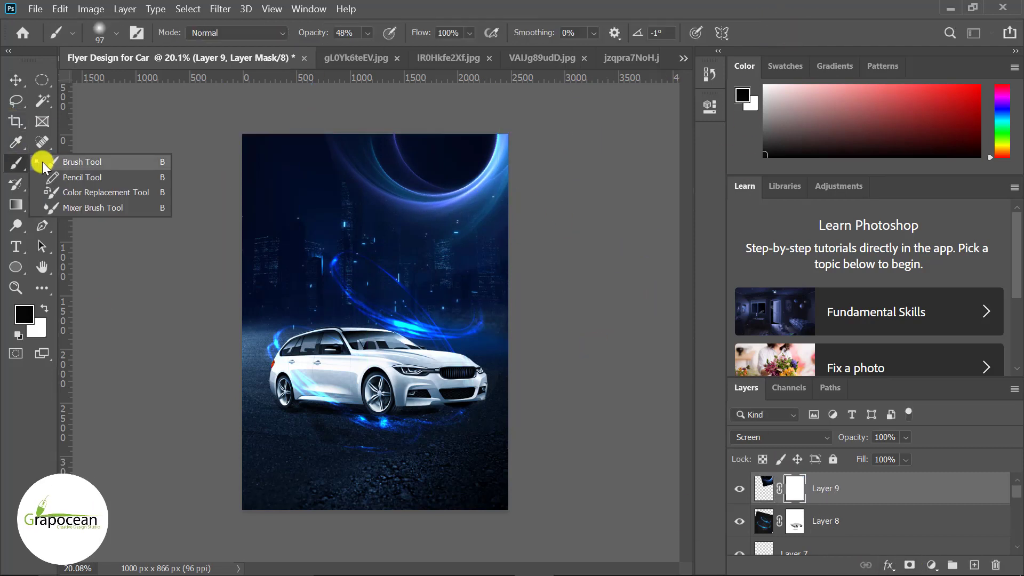
click(69, 159)
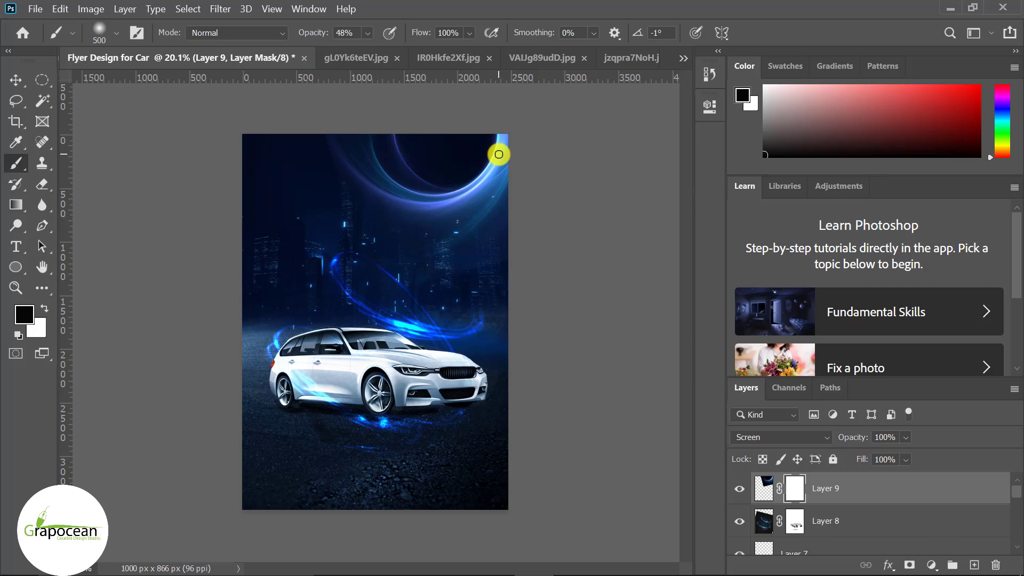
key(bracketright)
key(bracketright)
key(bracketright)
drag(507, 170, 504, 168)
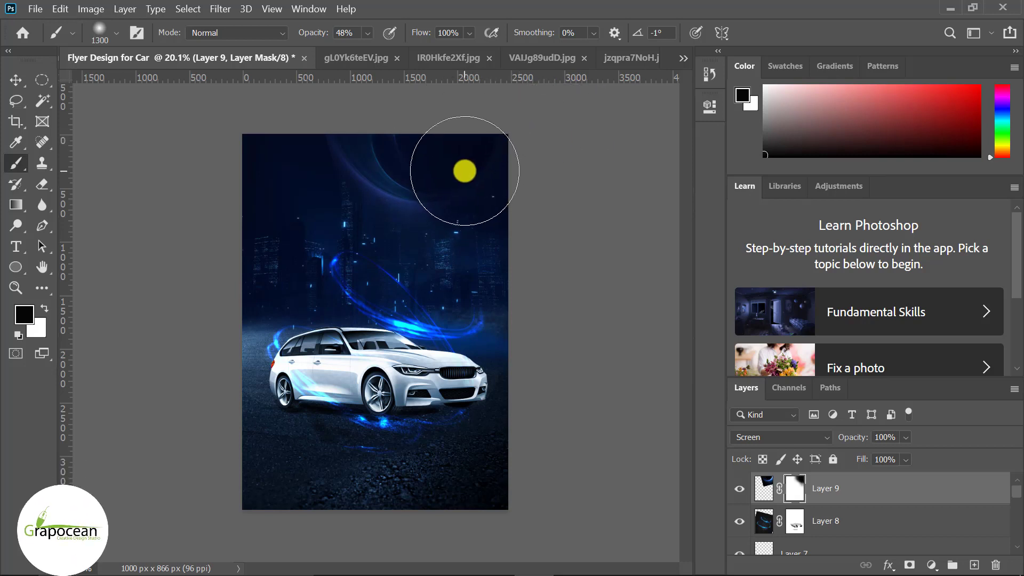
key(0)
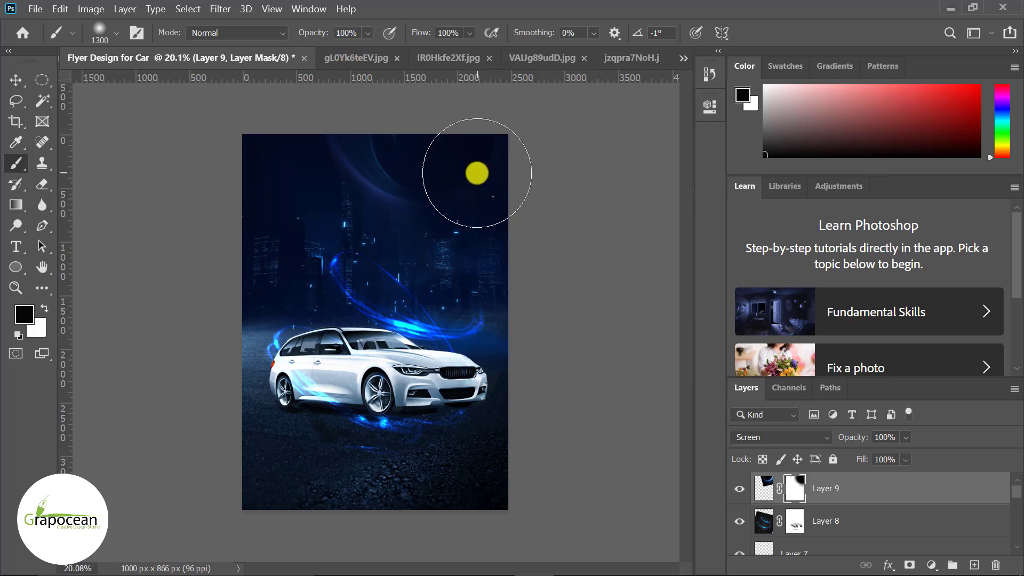
Step: Try stretching and rotating the duplicate glow layer about 23°, then cancel the transform
click(20, 80)
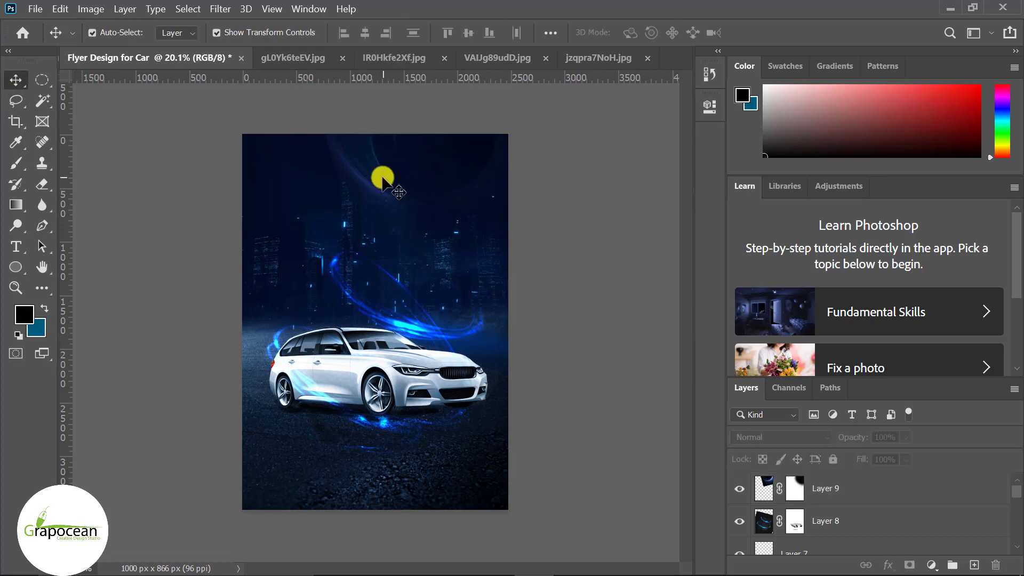
mouse_move(355, 164)
mouse_down()
mouse_move(221, 209)
mouse_move(292, 196)
mouse_up()
drag(370, 444, 372, 419)
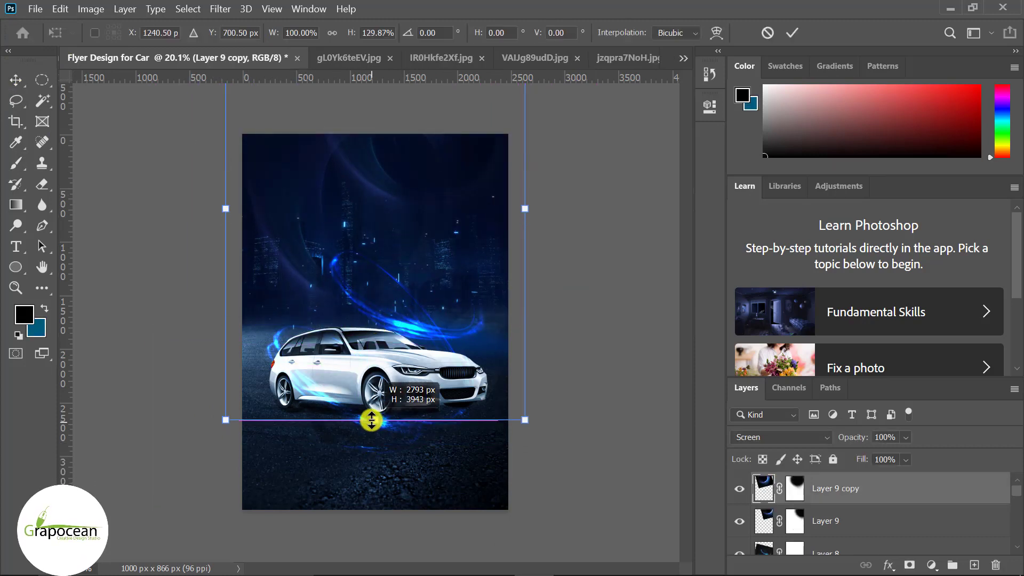
drag(293, 195, 313, 188)
key(ctrl+minus)
key(ctrl+minus)
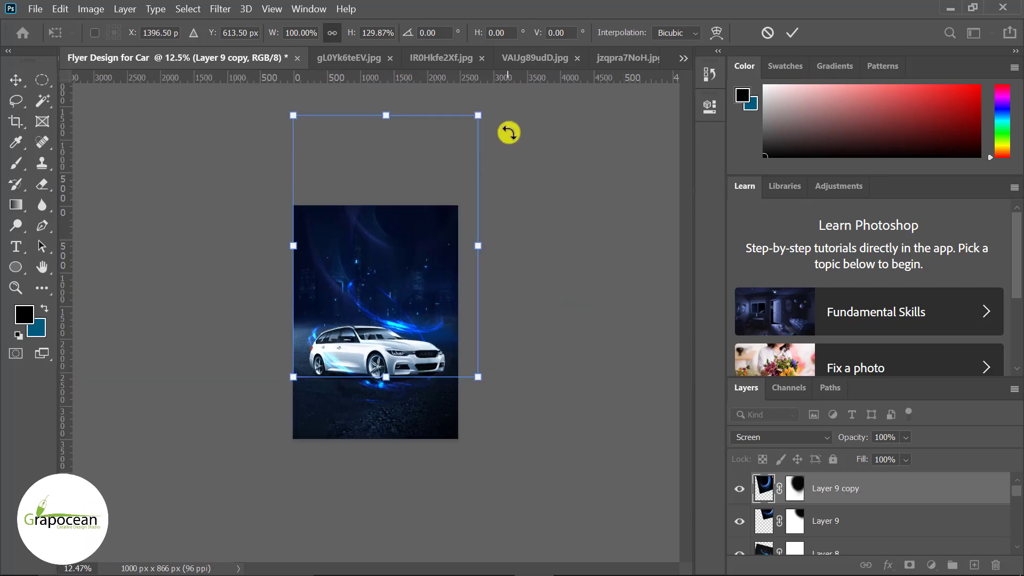
drag(537, 142, 511, 138)
mouse_move(425, 227)
mouse_down()
mouse_move(432, 217)
mouse_move(469, 229)
mouse_move(395, 220)
mouse_move(405, 228)
mouse_up()
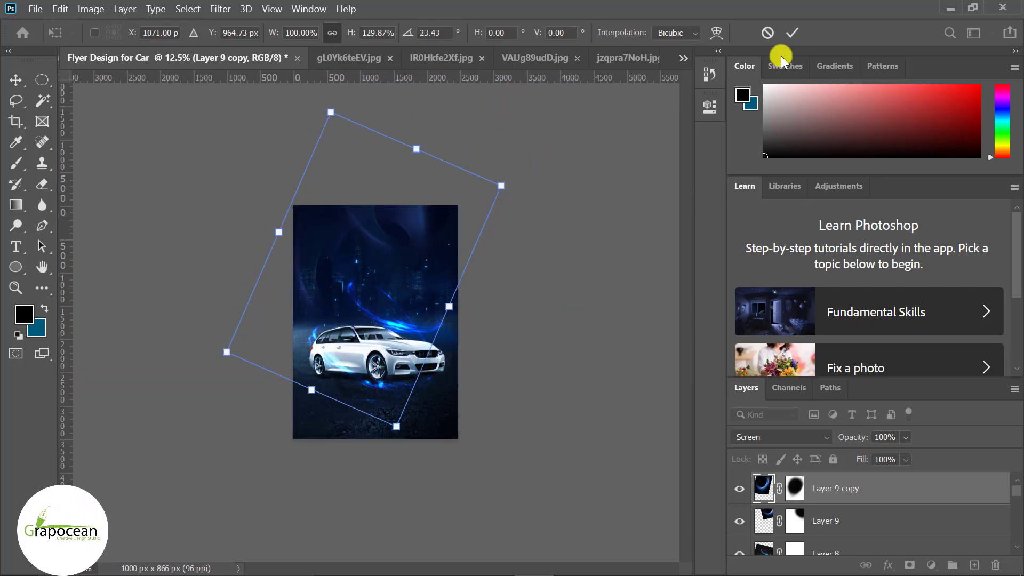
key(Escape)
click(608, 349)
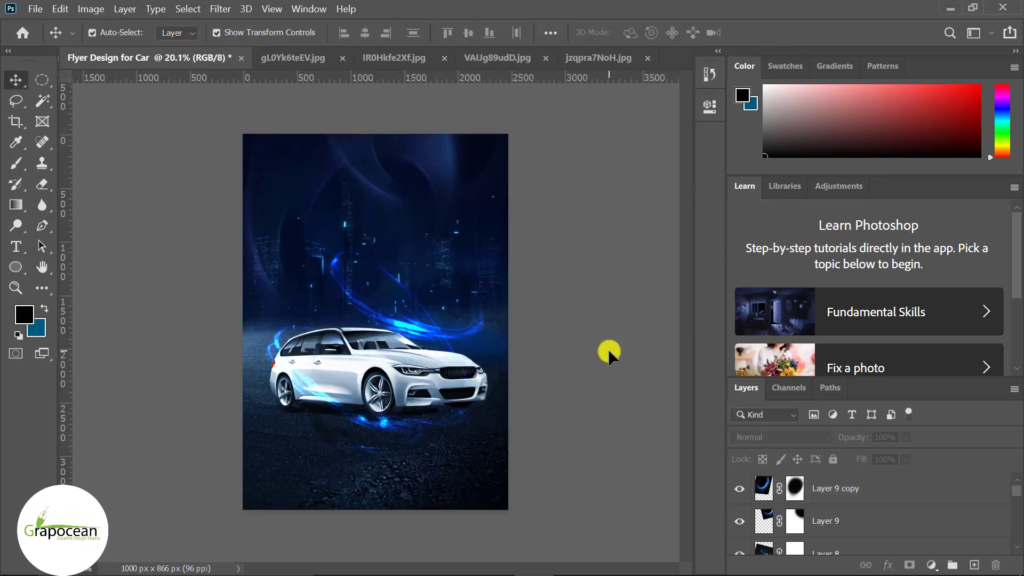
Step: Add a 'CAR SALE' text line below the car
key(t)
click(337, 424)
text(CA)
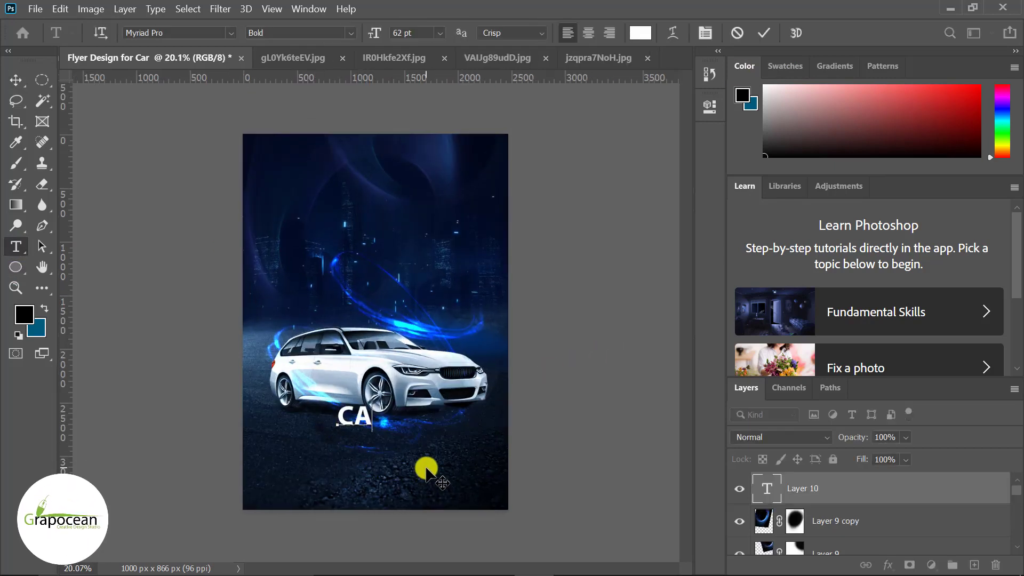
text(R SALE)
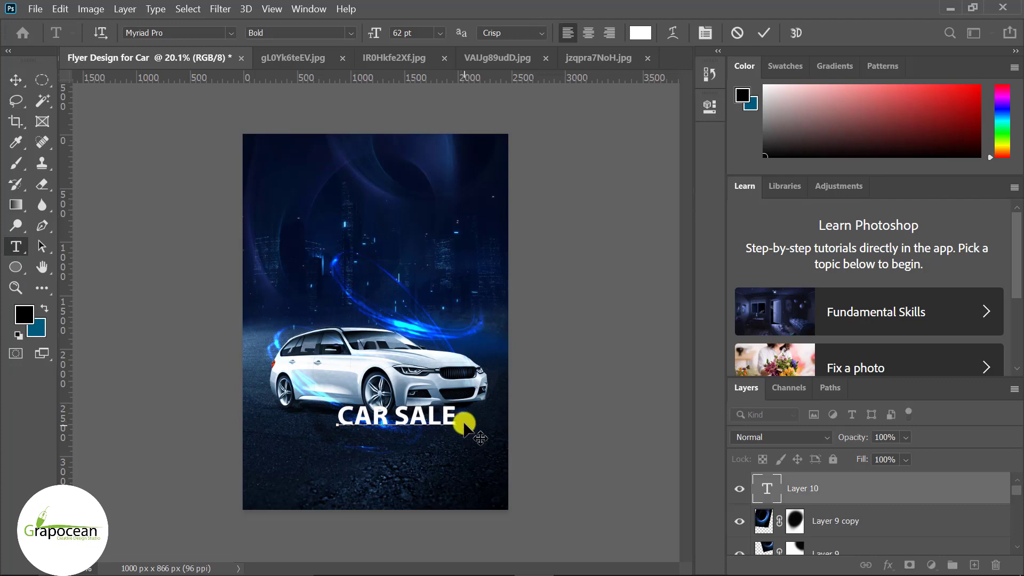
key(ctrl+Return)
Step: Reposition the CAR SALE text just under the car
key(v)
scroll(402, 425, up, 1)
drag(402, 425, 382, 504)
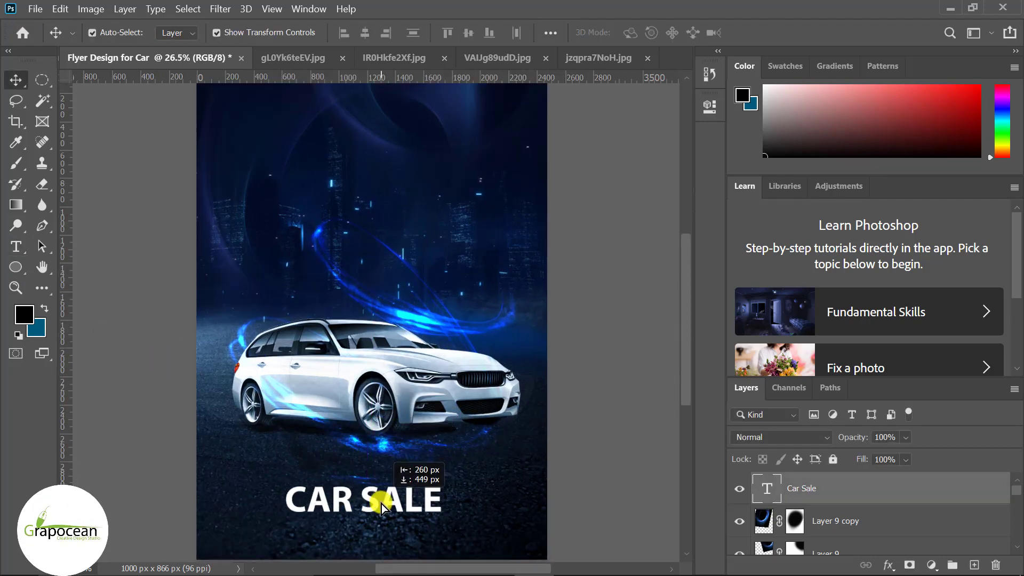
scroll(480, 530, down, 1)
click(526, 476)
scroll(439, 448, down, 1)
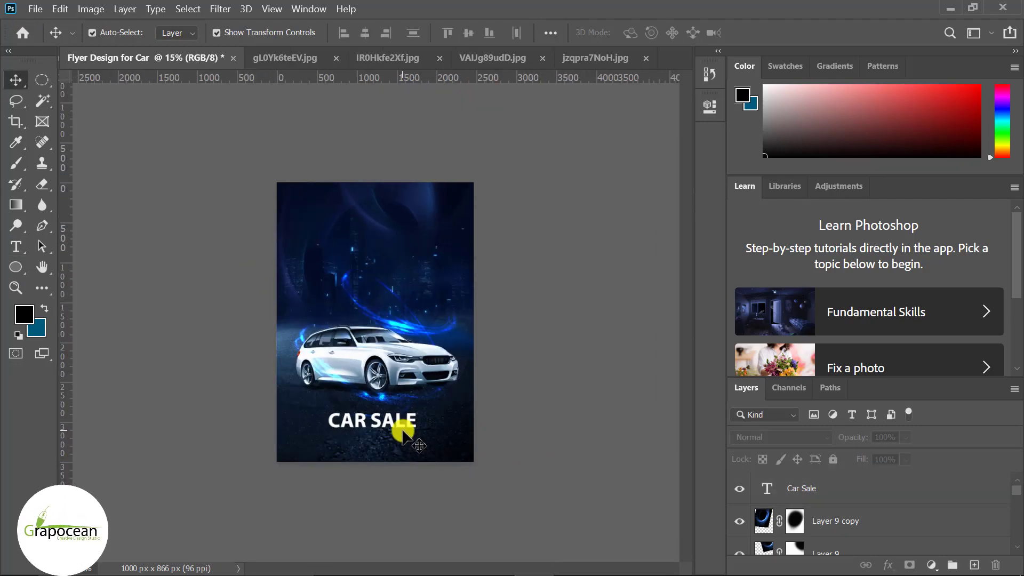
mouse_move(403, 433)
mouse_down()
mouse_move(395, 249)
mouse_move(396, 420)
mouse_up()
click(565, 344)
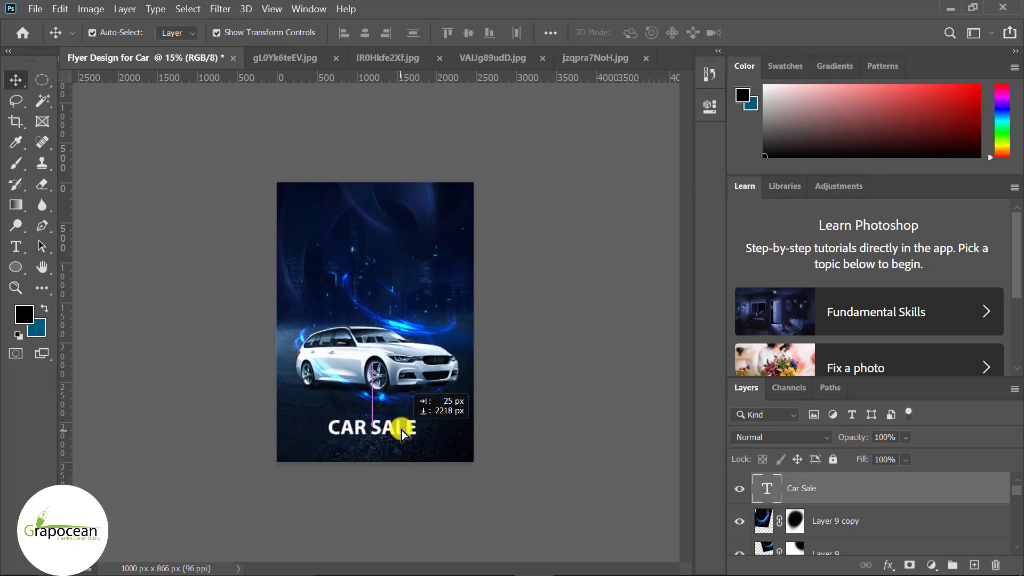
Step: Add 'Big Sale' near the top in Awesome Season Personal Use font, all caps off
click(16, 247)
click(373, 226)
text(BIG S)
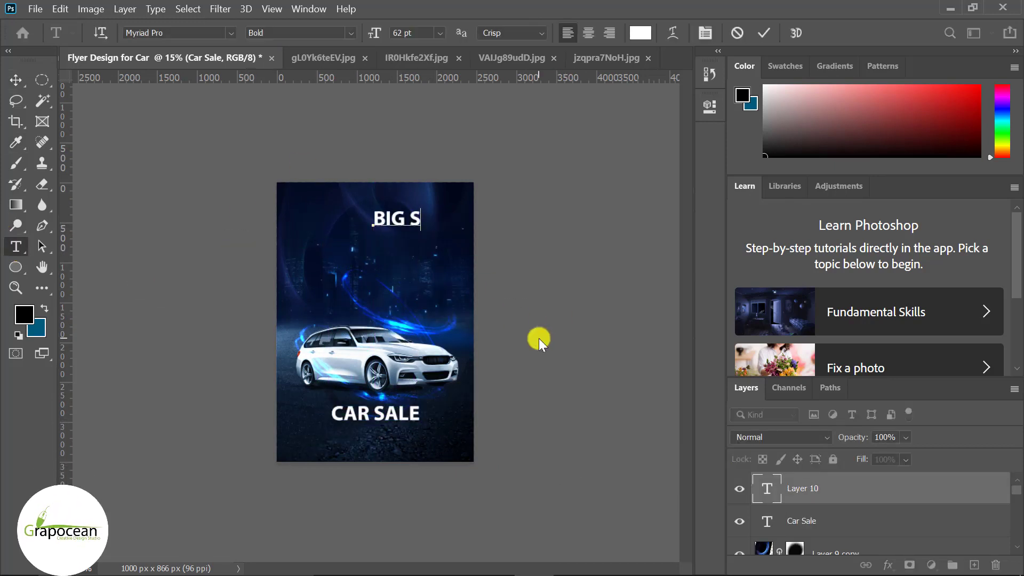
text(ALE)
key(ctrl+a)
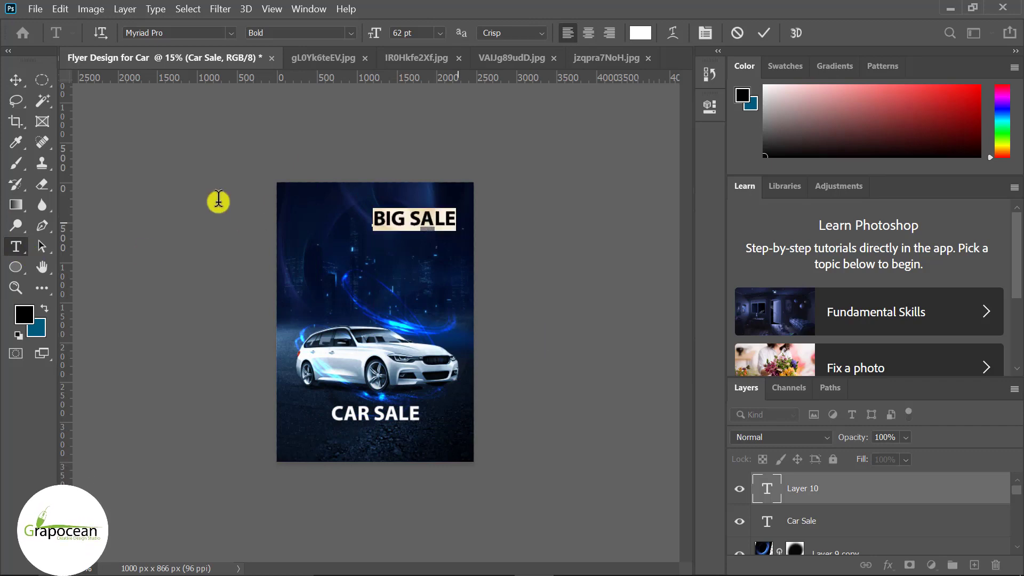
click(229, 32)
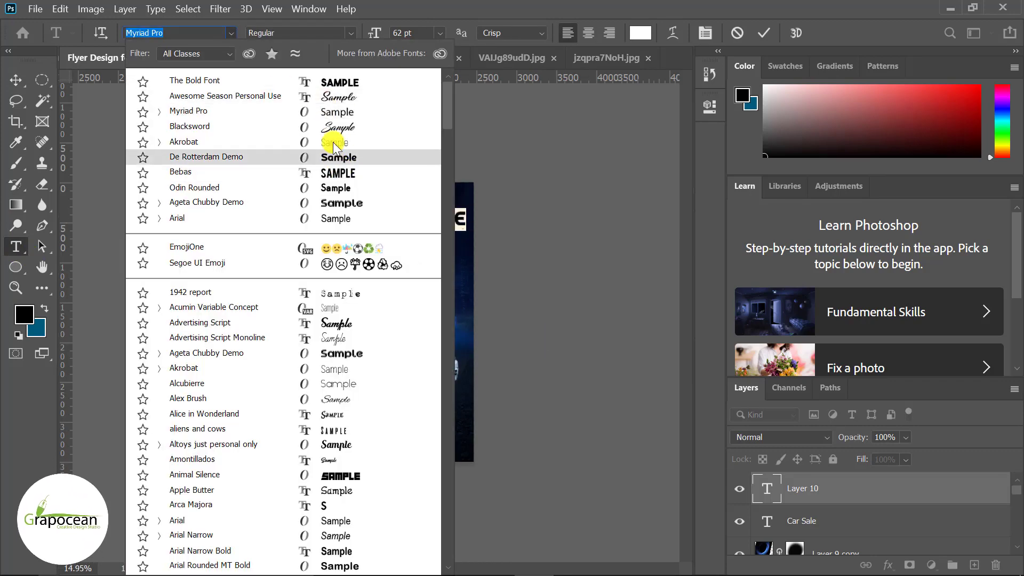
click(225, 95)
key(ctrl+t)
click(578, 251)
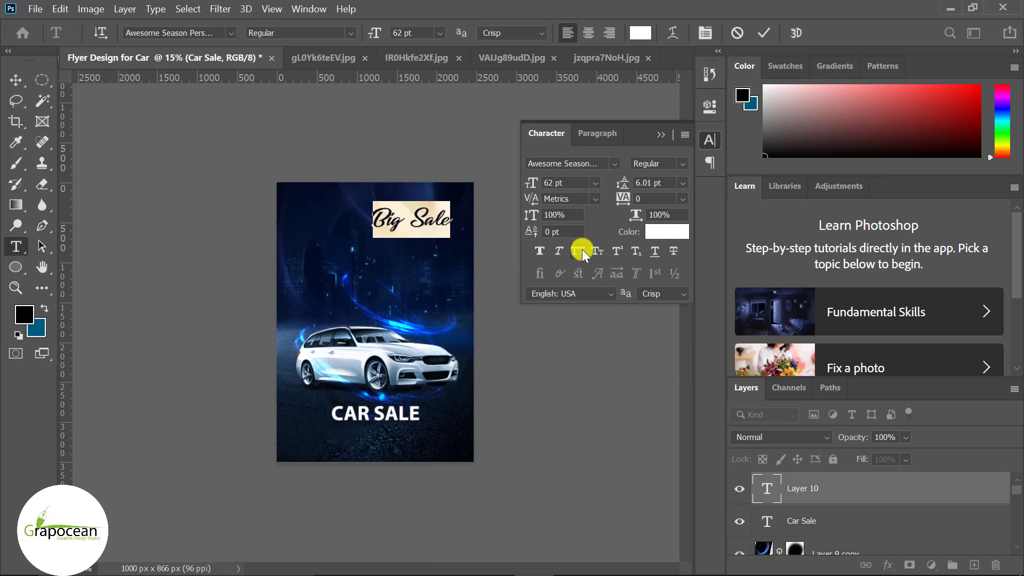
key(ctrl+Return)
Step: Scale the Big Sale text down slightly
key(v)
click(16, 80)
scroll(434, 201, up, 1)
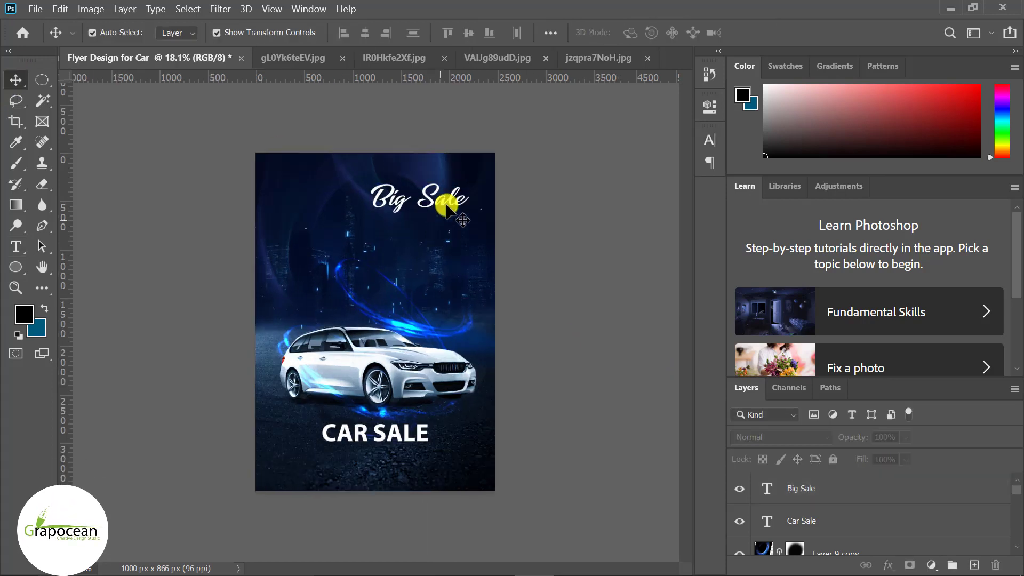
key(ctrl+t)
drag(460, 202, 454, 198)
click(792, 32)
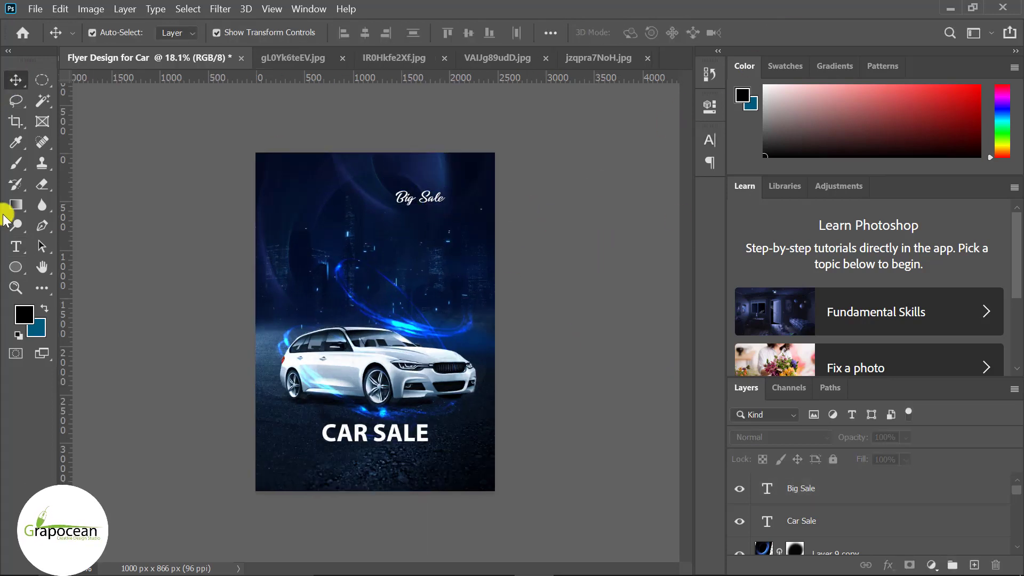
Step: Add an 'In Grate Price' line below Big Sale, keeping Myriad Pro after trying De Rotterdam
click(16, 246)
click(377, 229)
key(BackSpace)
text(in G)
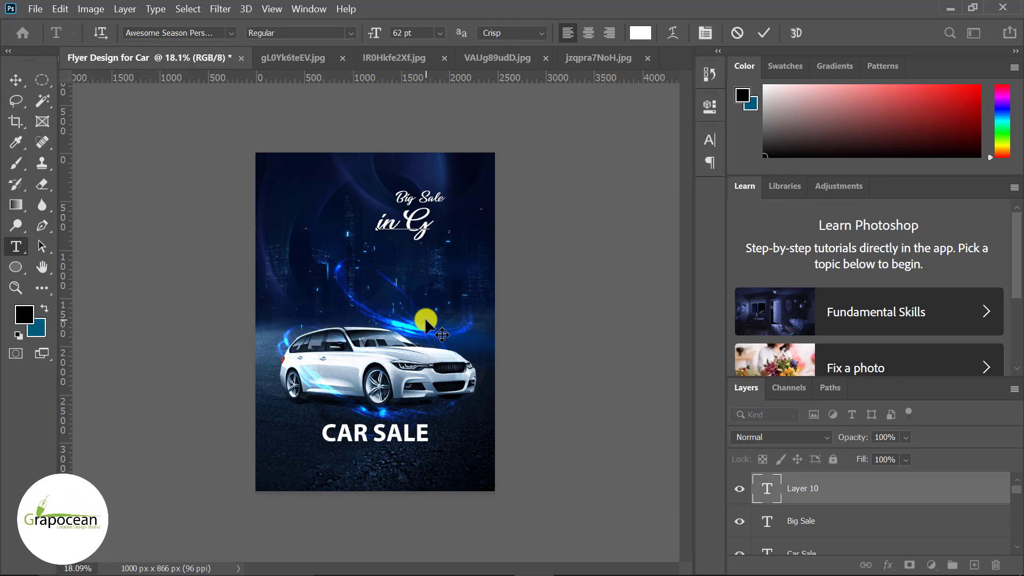
text(rate P)
key(ctrl+a)
click(231, 33)
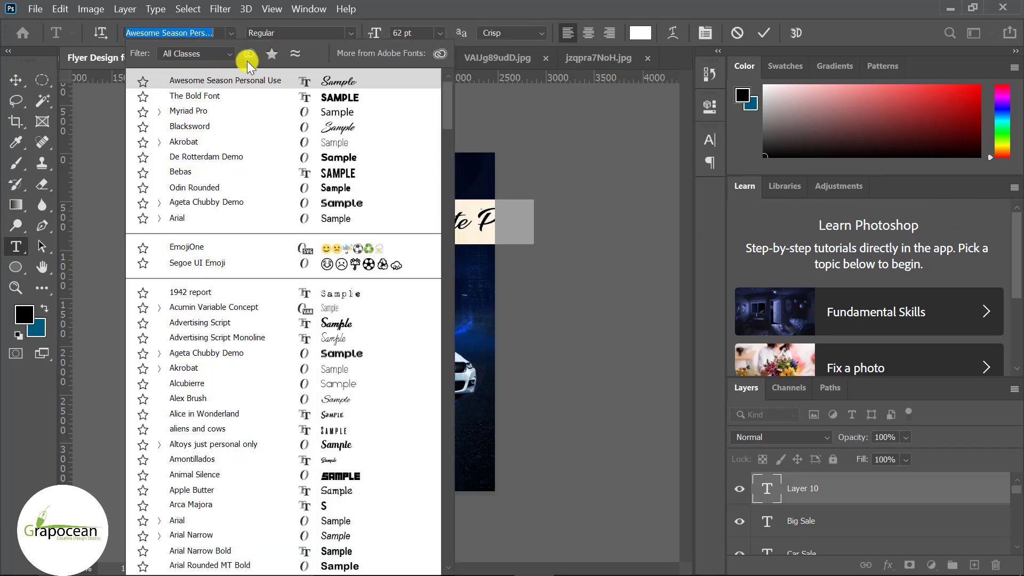
click(292, 110)
click(231, 32)
click(231, 33)
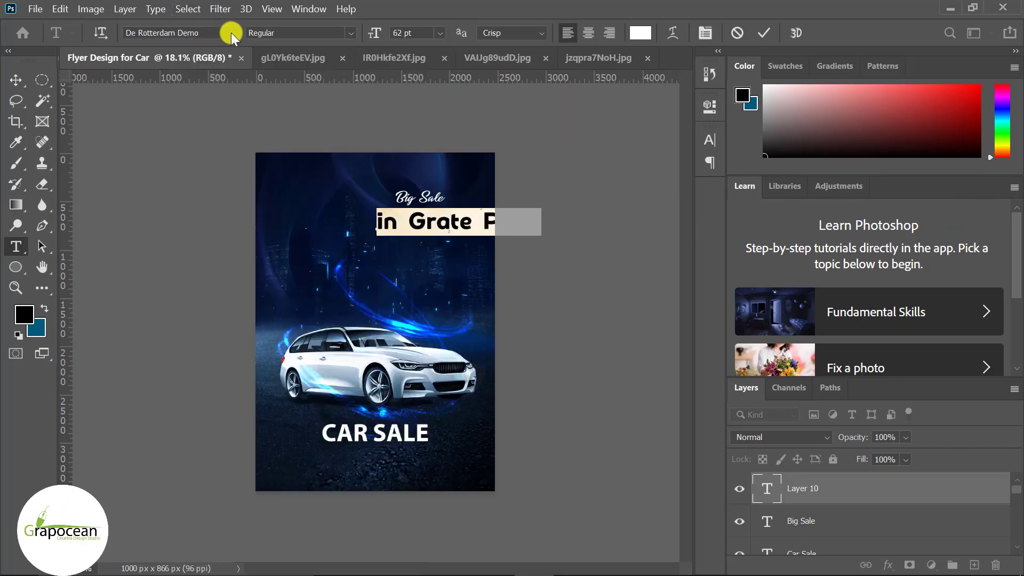
click(313, 142)
click(385, 224)
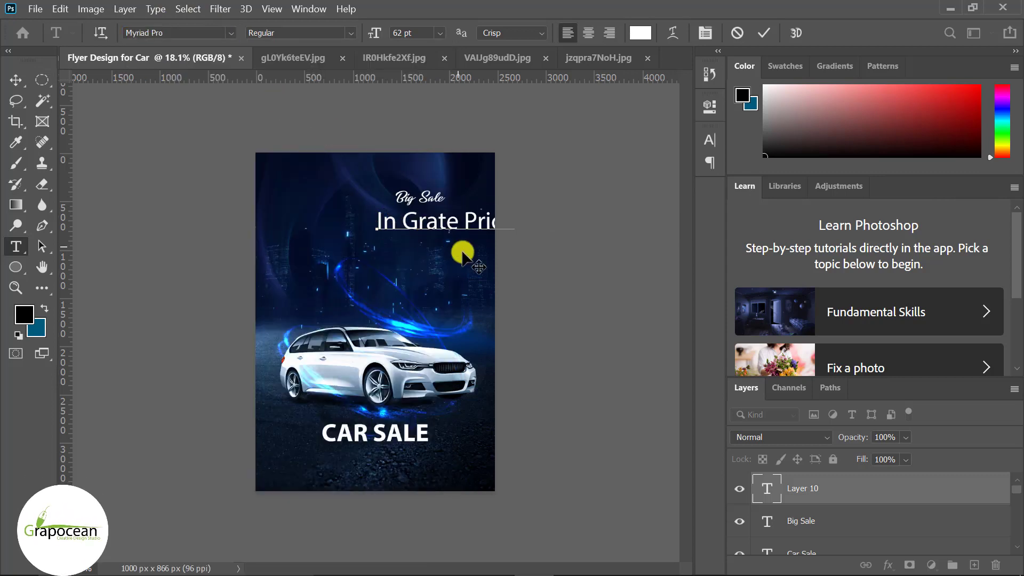
Step: Set the new line to all capitals so it reads IN GRATE PRICE
key(ctrl+a)
key(ctrl+t)
click(578, 250)
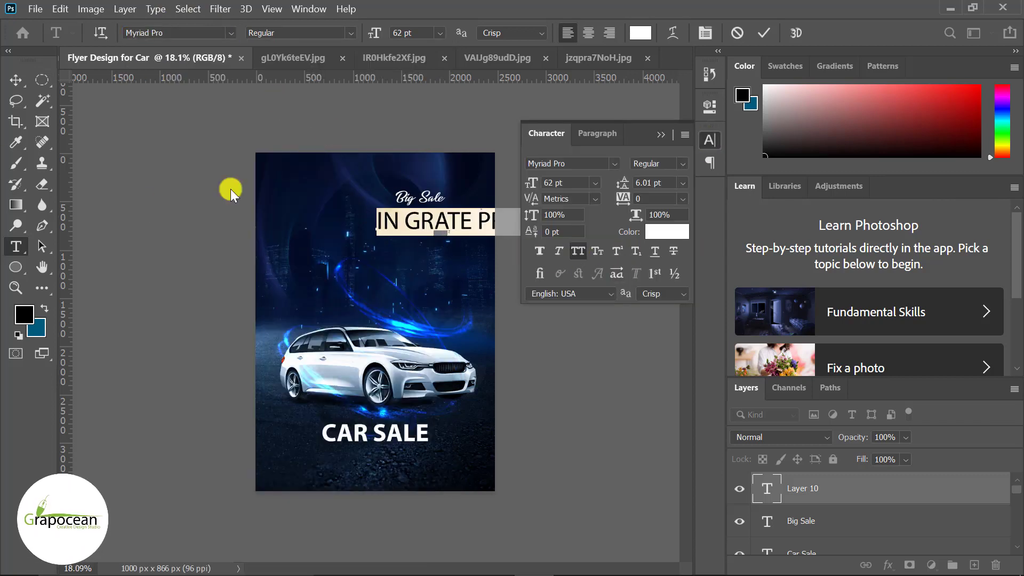
key(ctrl+Return)
key(v)
click(673, 142)
Step: Move IN GRATE PRICE under Big Sale and shift both lines higher
key(ctrl+t)
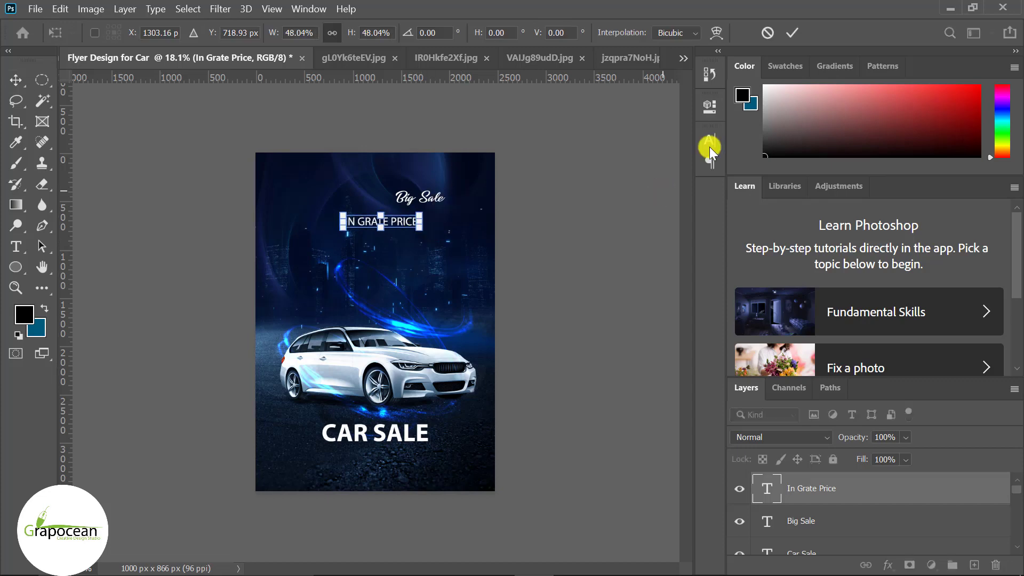
key(Return)
key(ctrl+0)
mouse_move(422, 202)
mouse_down()
mouse_move(452, 189)
mouse_move(426, 152)
mouse_up()
drag(448, 190, 448, 174)
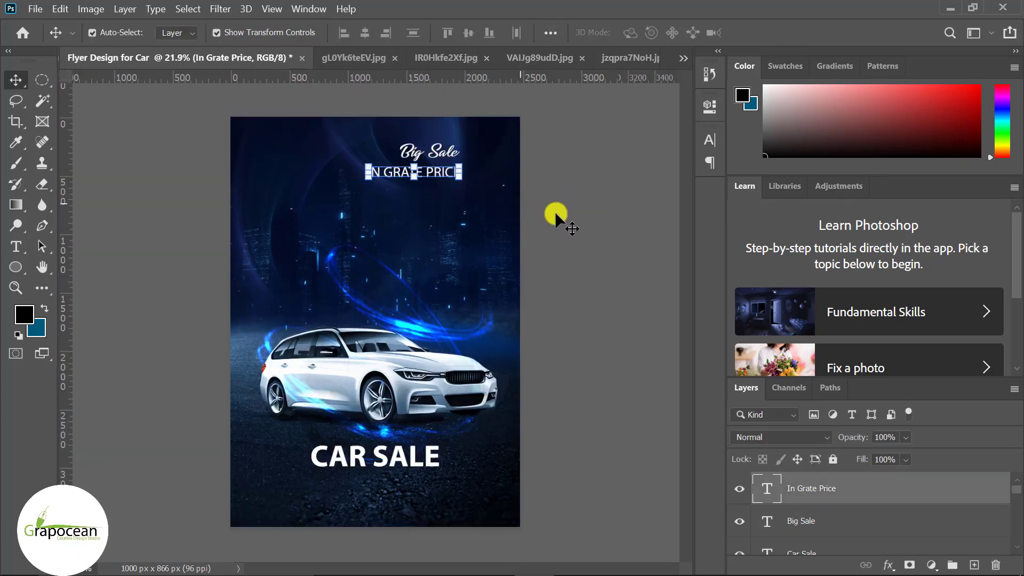
click(568, 201)
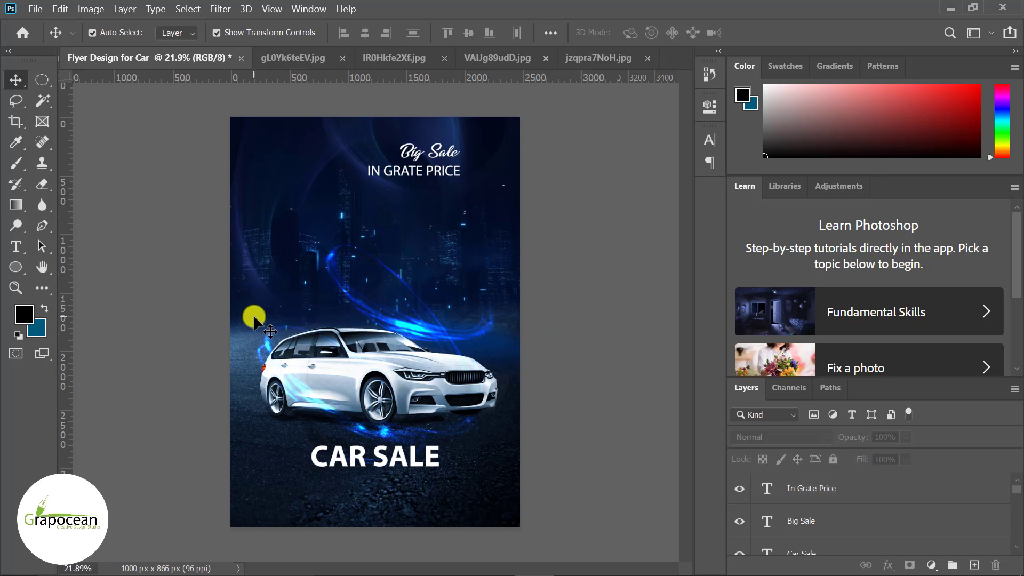
Step: Type a two-line headline, FOCUS ON over CAR FEATURES, above the car
key(t)
click(390, 241)
key(BackSpace)
text(F)
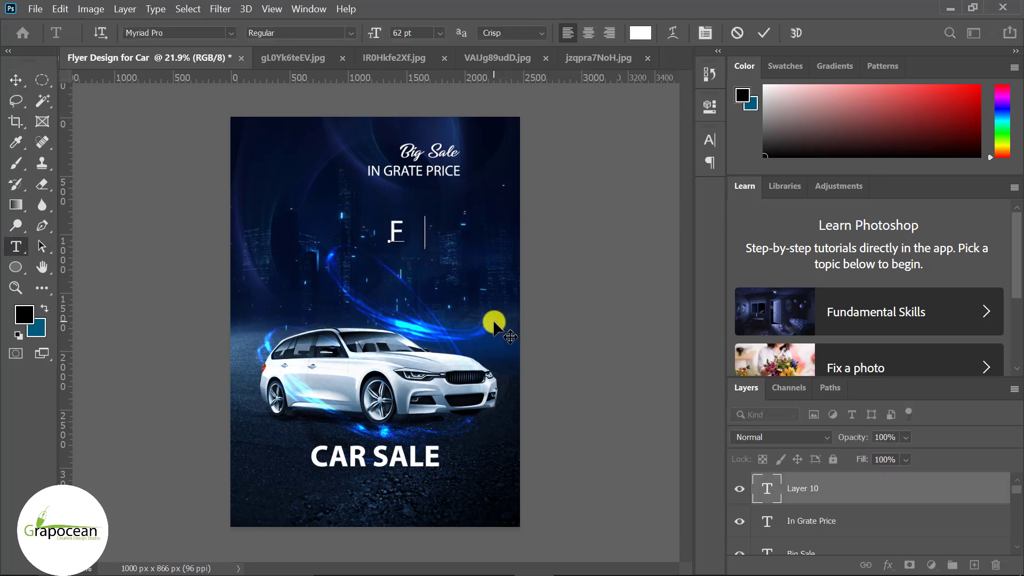
text(OCUS ON)
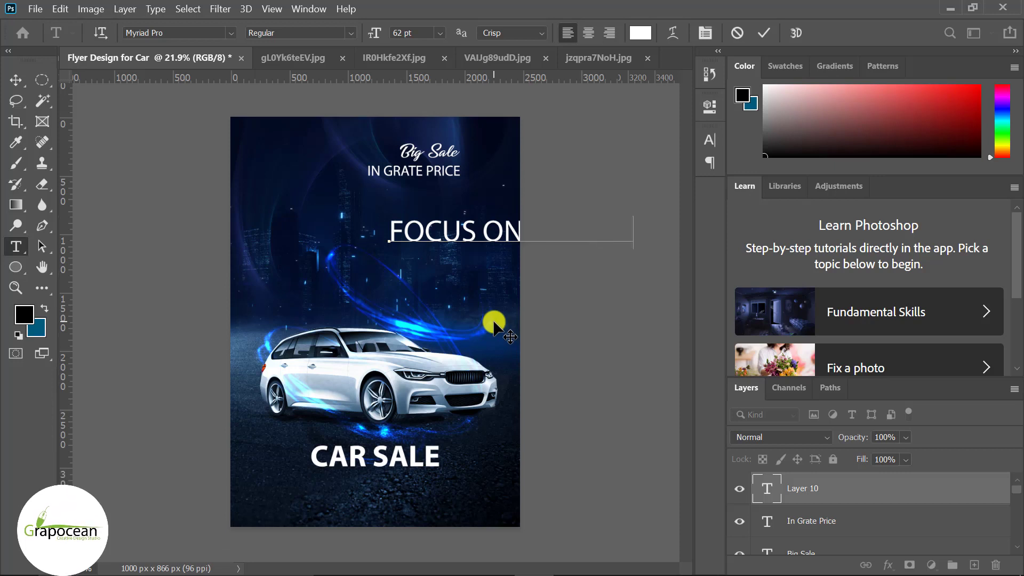
key(Return)
text(CAR CENTER)
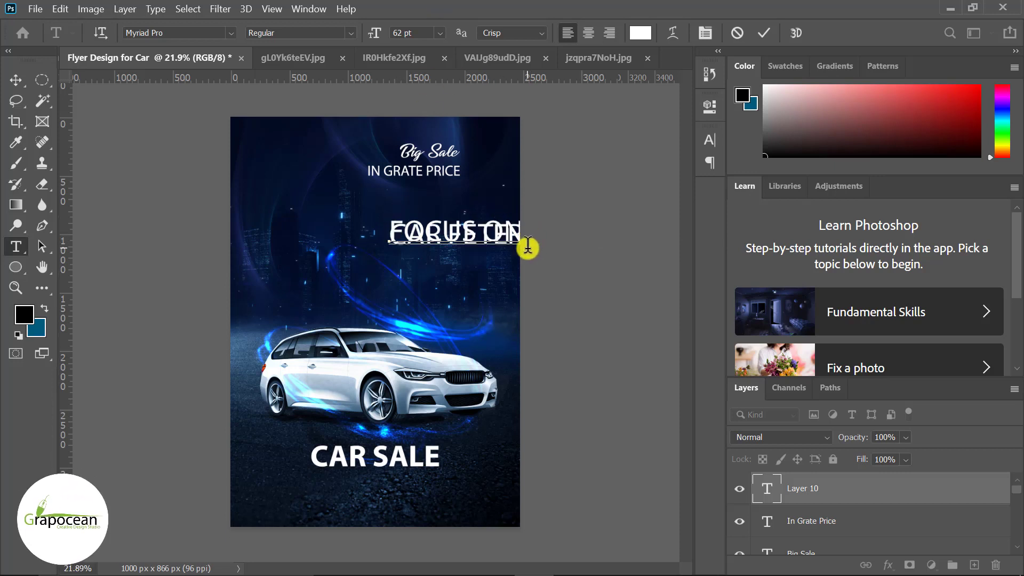
Step: Shrink the headline's second line and adjust the leading in the Character panel
key(ctrl+a)
click(707, 138)
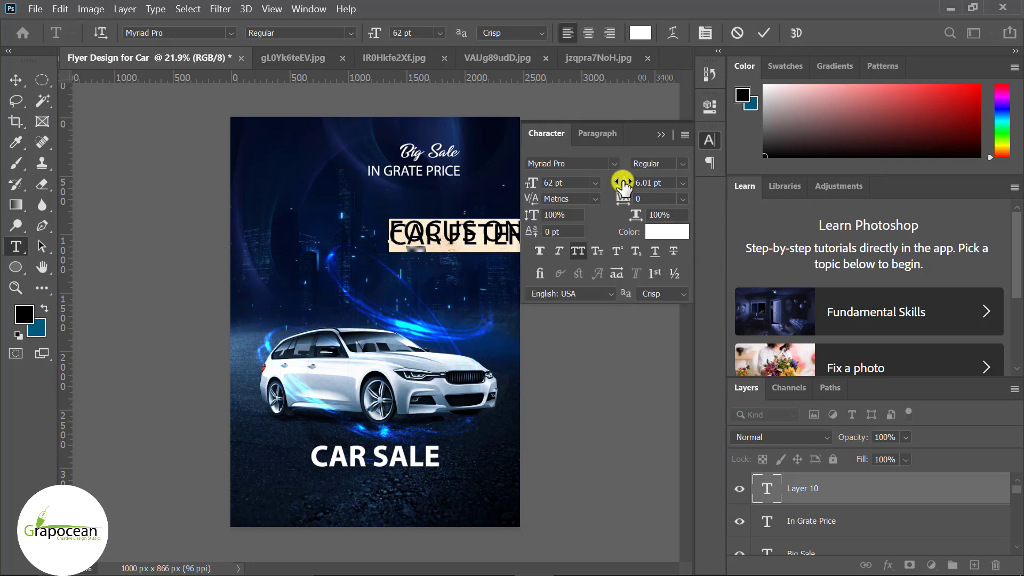
drag(622, 183, 663, 179)
drag(533, 183, 512, 184)
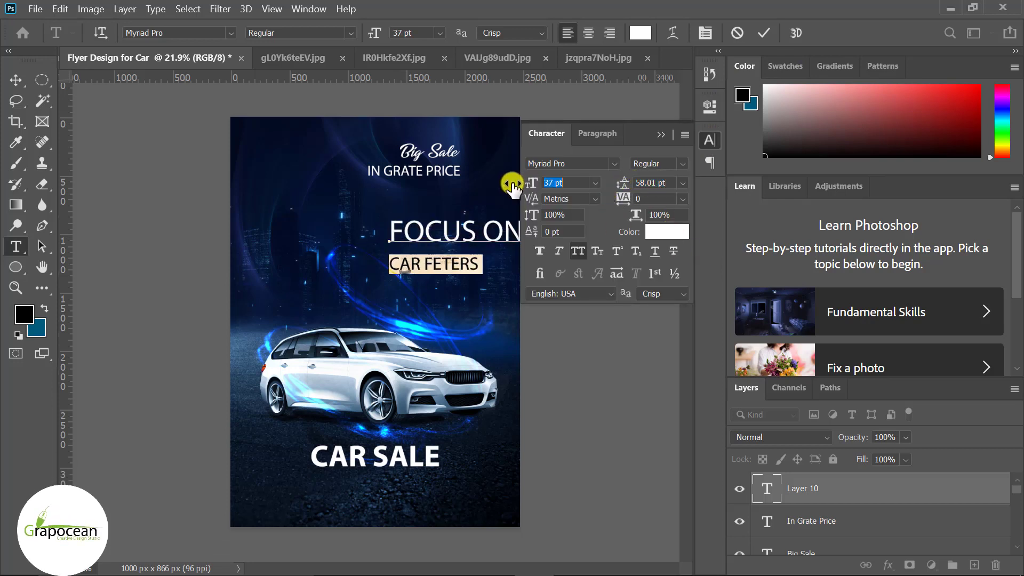
drag(629, 184, 589, 186)
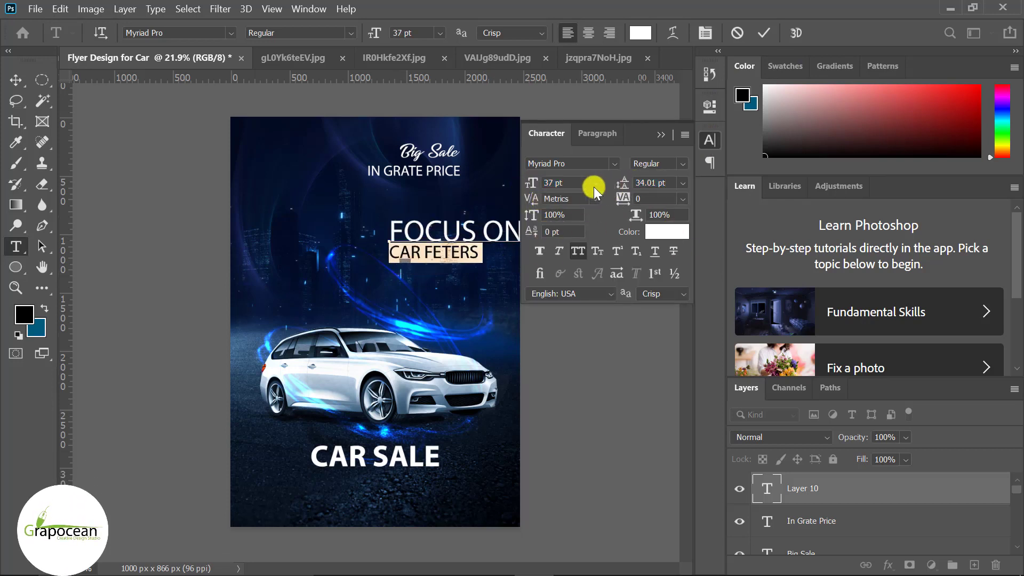
key(ctrl+Return)
Step: Move the headline left and down so it sits just above the car
key(v)
drag(406, 235, 350, 265)
click(582, 390)
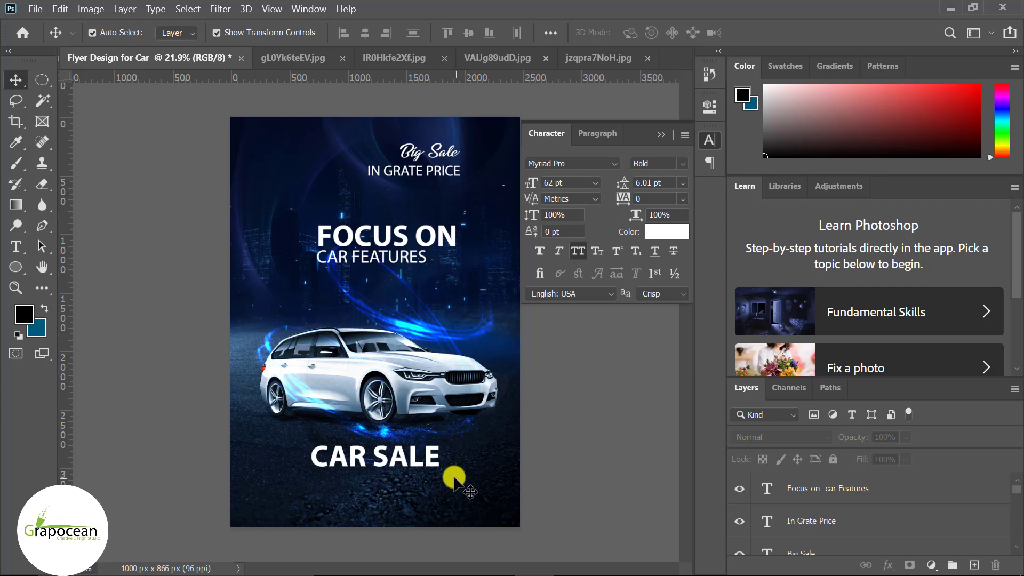
scroll(401, 489, up, 1)
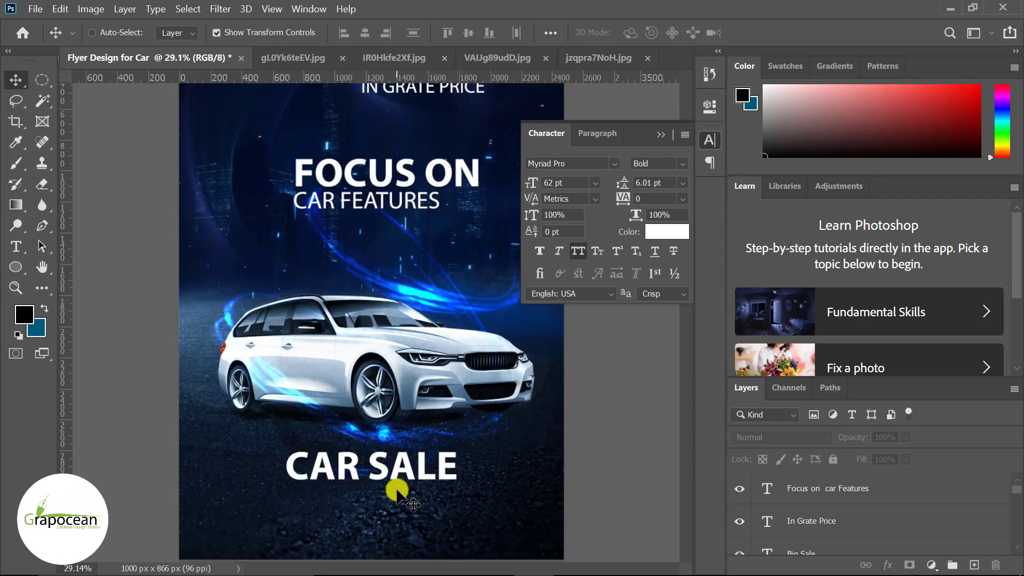
scroll(393, 487, down, 3)
scroll(389, 465, down, 1)
scroll(377, 426, up, 1)
scroll(377, 424, up, 2)
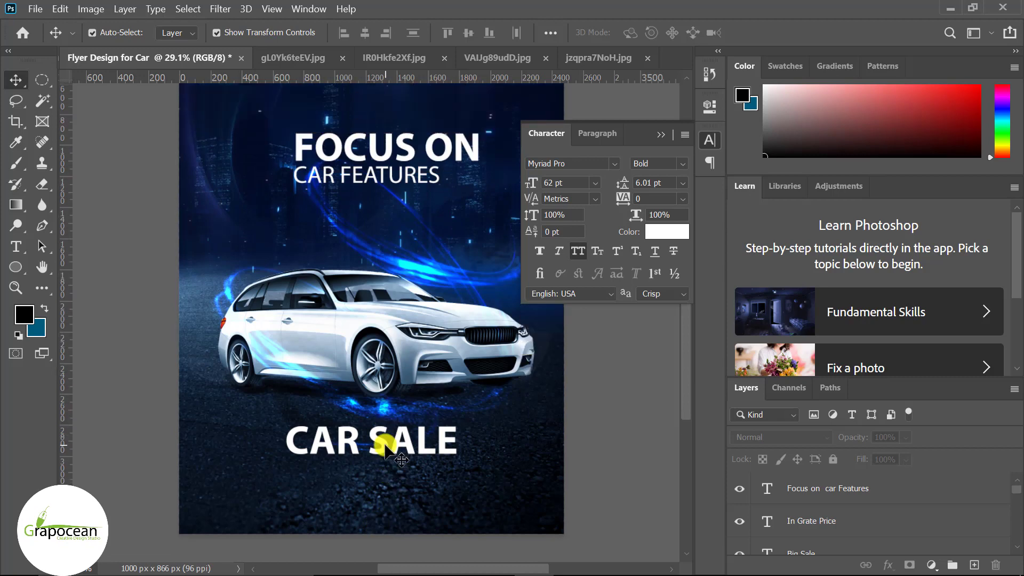
click(384, 435)
Step: Give CAR SALE a blue Color Overlay and enable Outer Glow in Blending Options
right_click(851, 526)
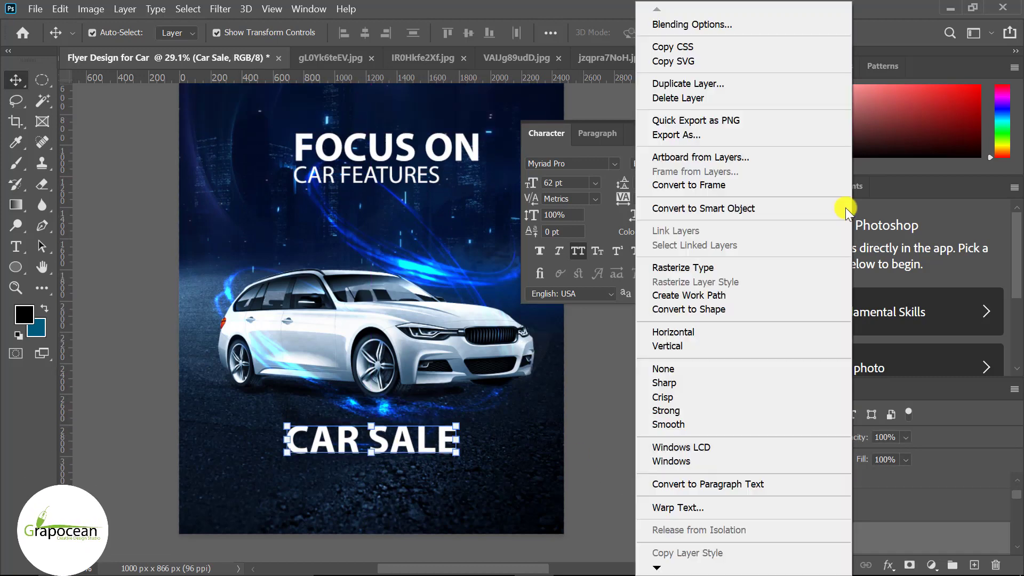
click(758, 21)
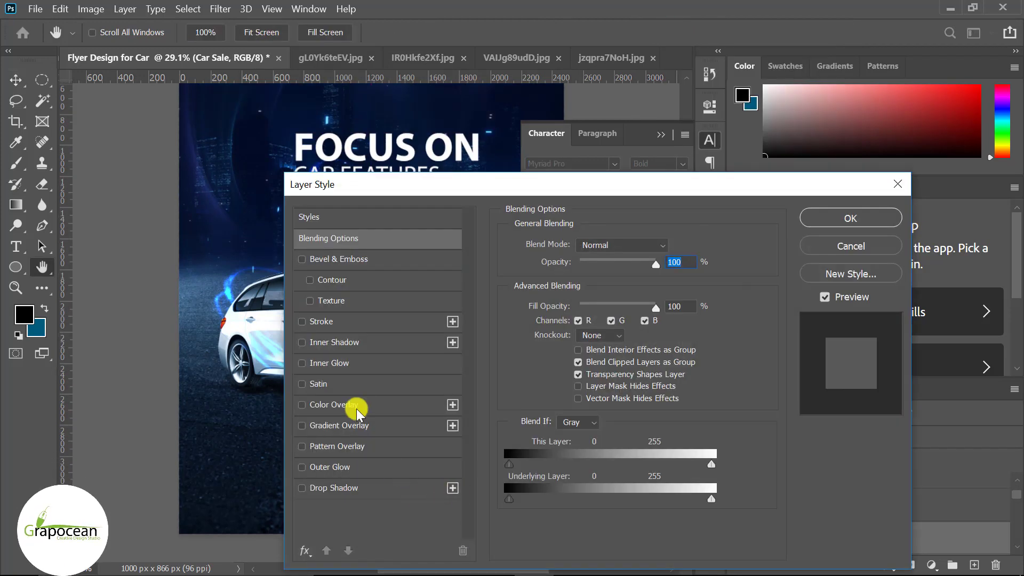
click(356, 413)
drag(522, 189, 810, 136)
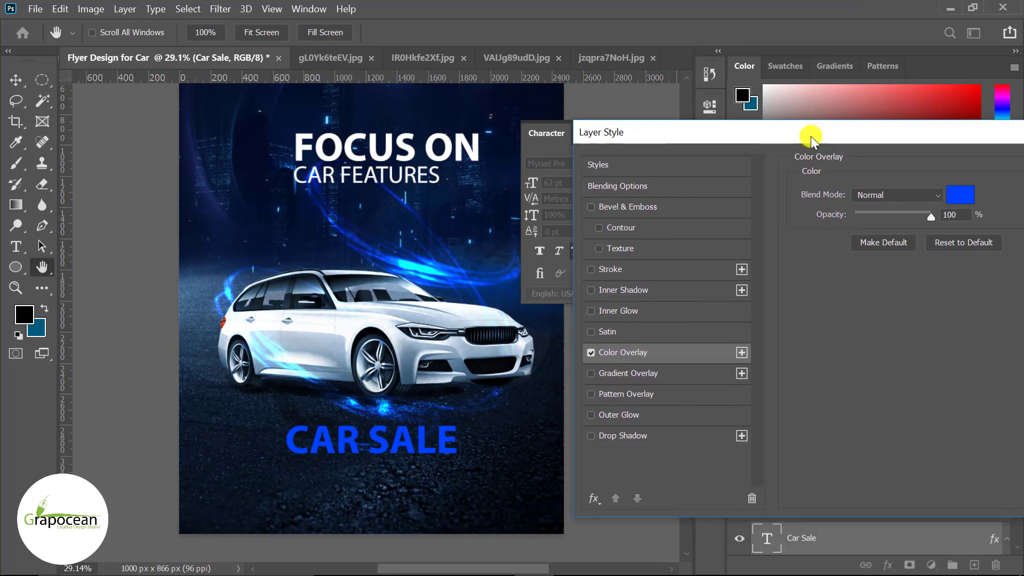
click(633, 416)
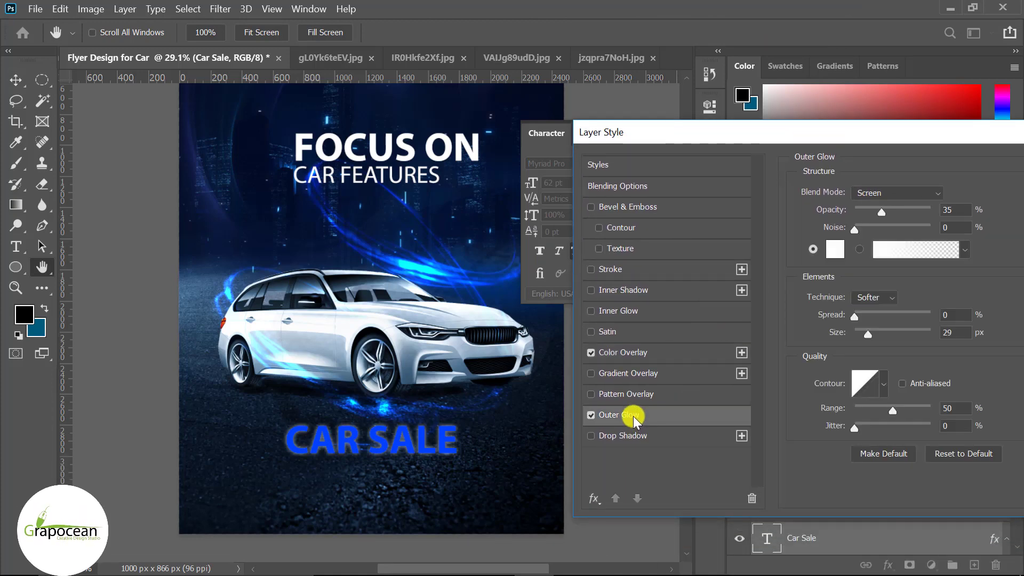
Step: Set the outer glow to the CAR SALE blue at 58% opacity and apply
click(836, 249)
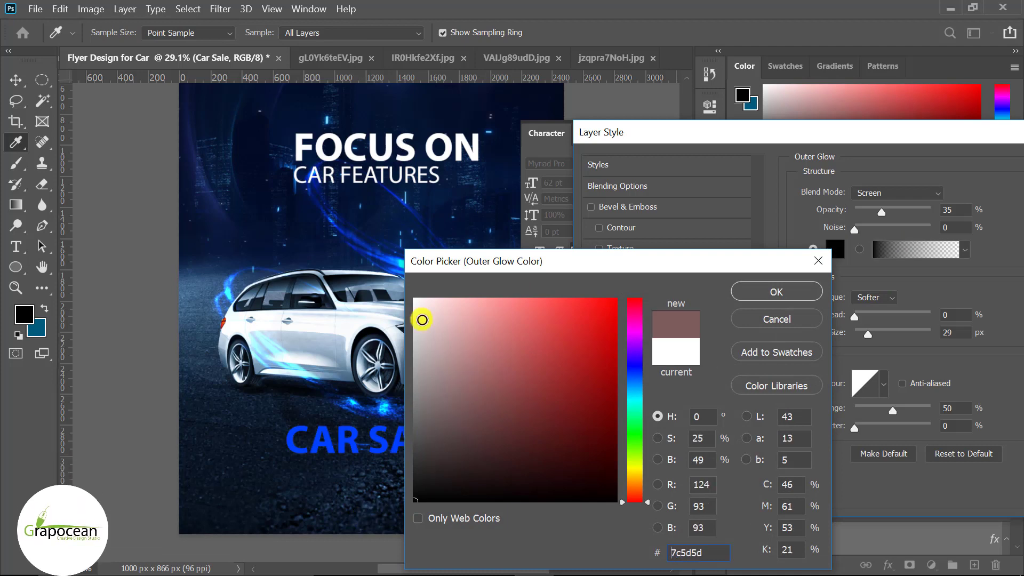
click(766, 284)
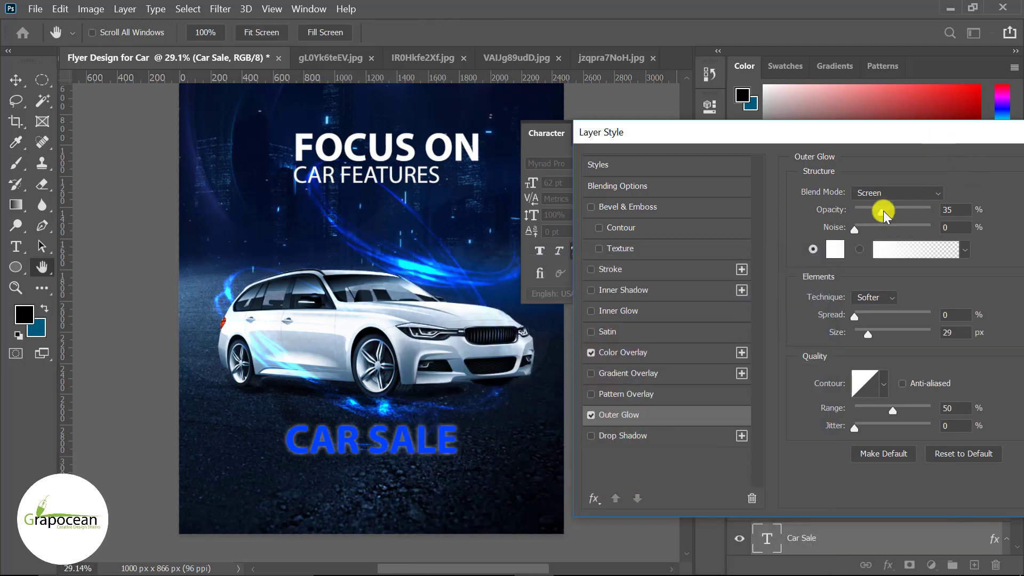
mouse_move(881, 212)
mouse_down()
mouse_move(987, 211)
mouse_move(899, 211)
mouse_up()
click(836, 250)
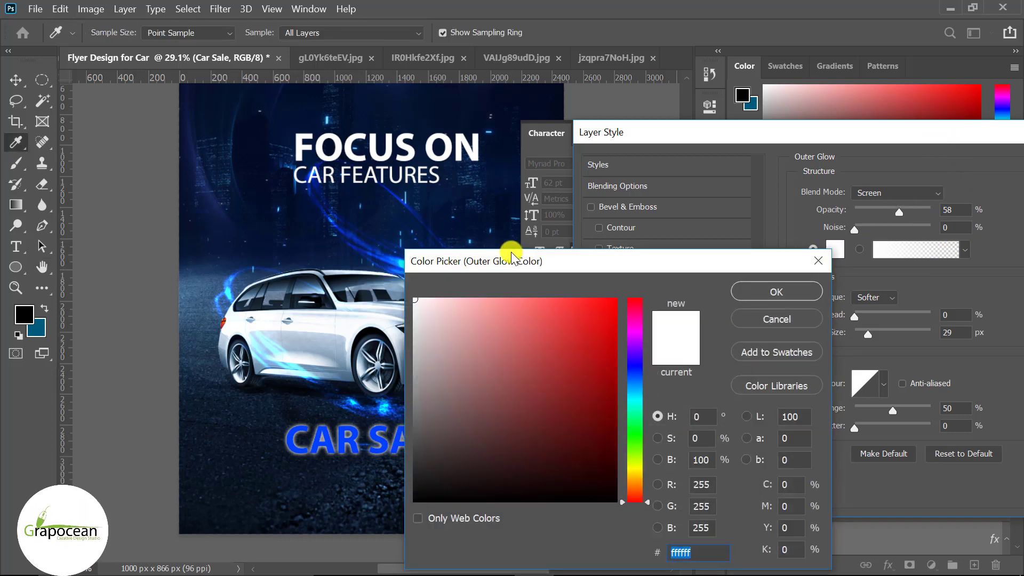
drag(511, 259, 460, 334)
click(384, 259)
mouse_move(616, 338)
mouse_down()
mouse_move(940, 485)
mouse_move(606, 260)
mouse_up()
click(739, 291)
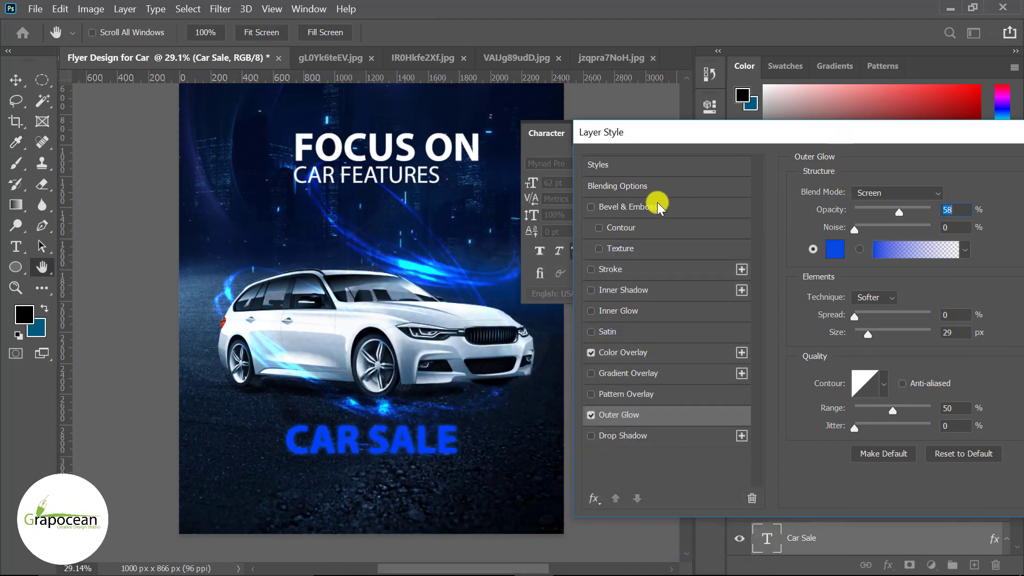
drag(910, 139, 601, 204)
click(839, 227)
Step: Set the CAR SALE layer's blending mode to Hue at 52% opacity
key(v)
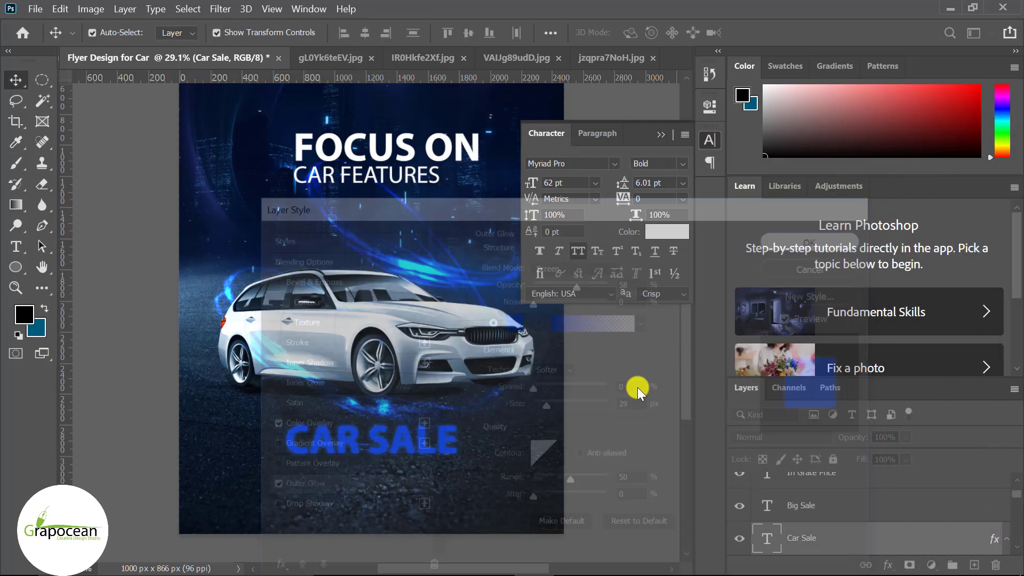
ctrl+click(382, 501)
scroll(383, 491, up, 3)
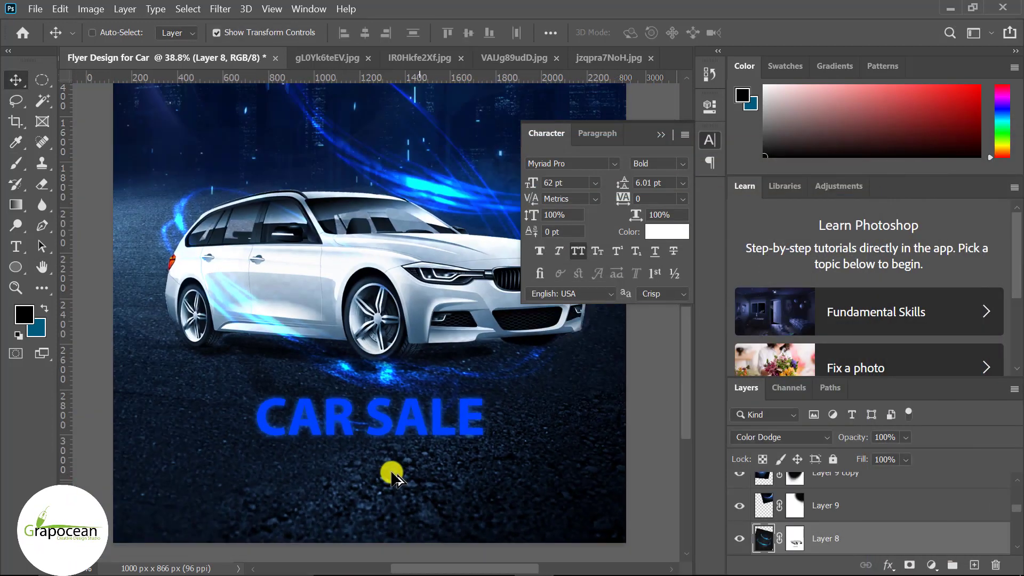
scroll(393, 473, down, 3)
click(436, 432)
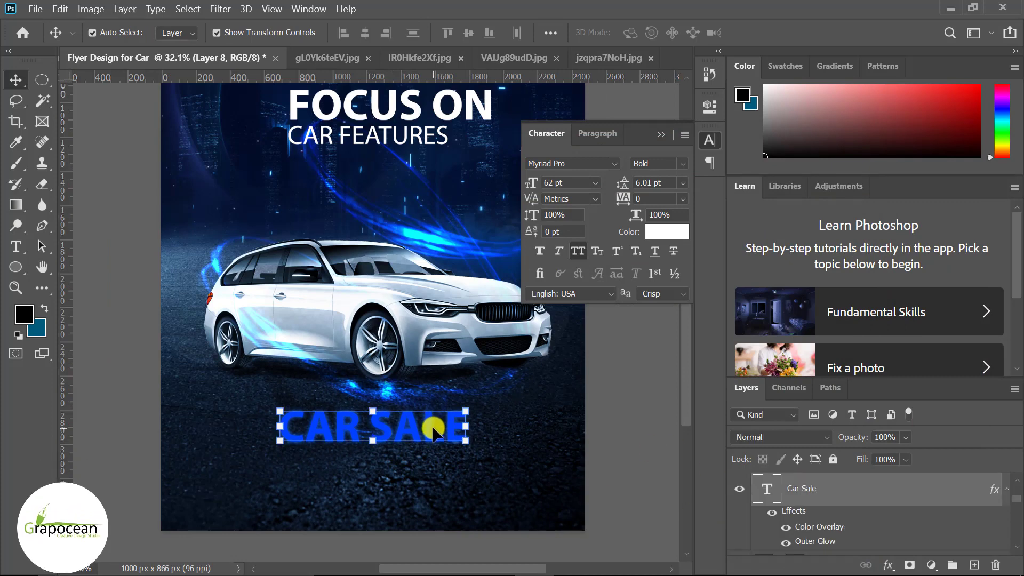
click(776, 437)
click(784, 528)
key(Down)
key(Down)
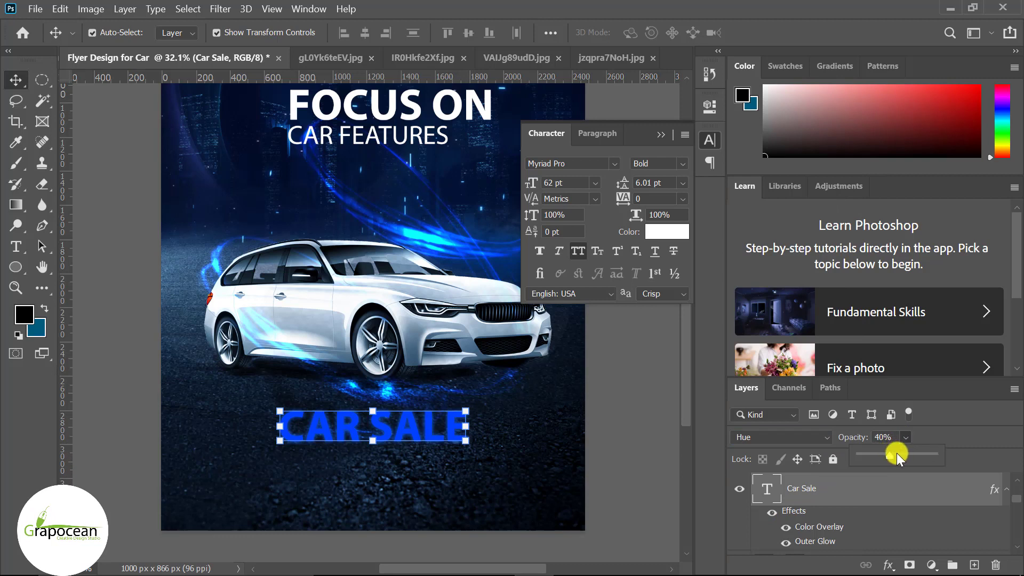
drag(897, 453, 902, 455)
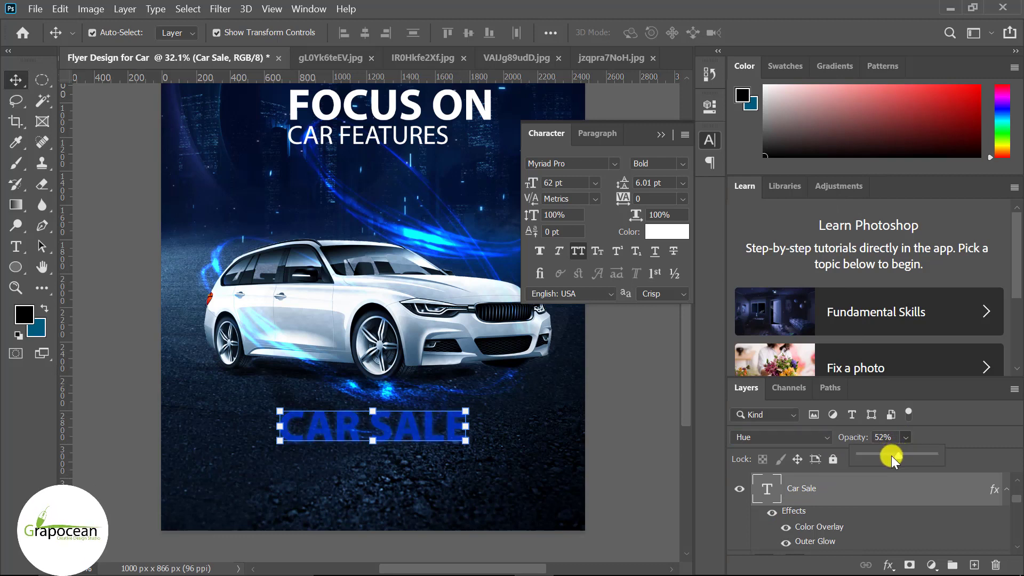
ctrl+click(807, 489)
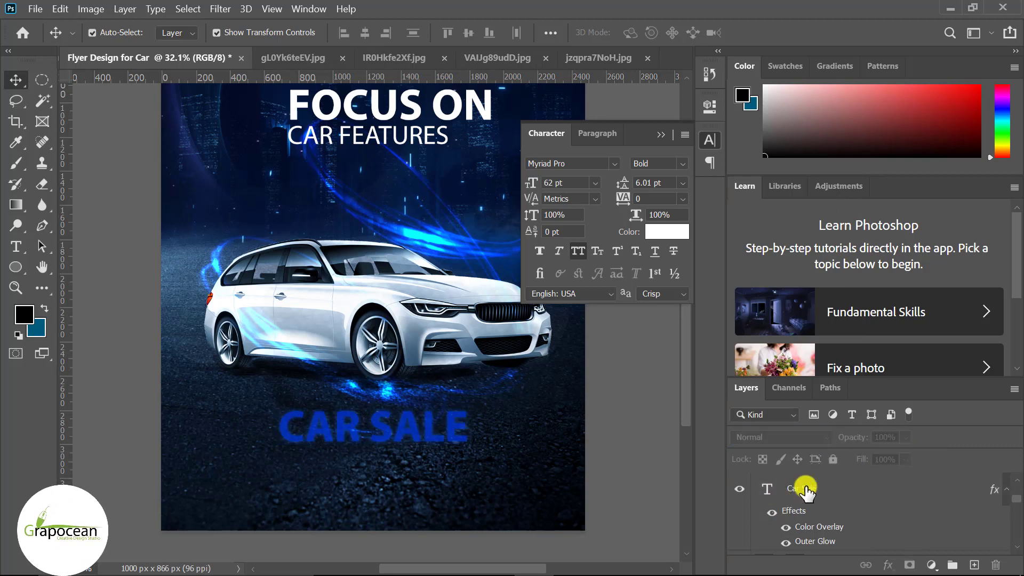
click(801, 502)
click(810, 521)
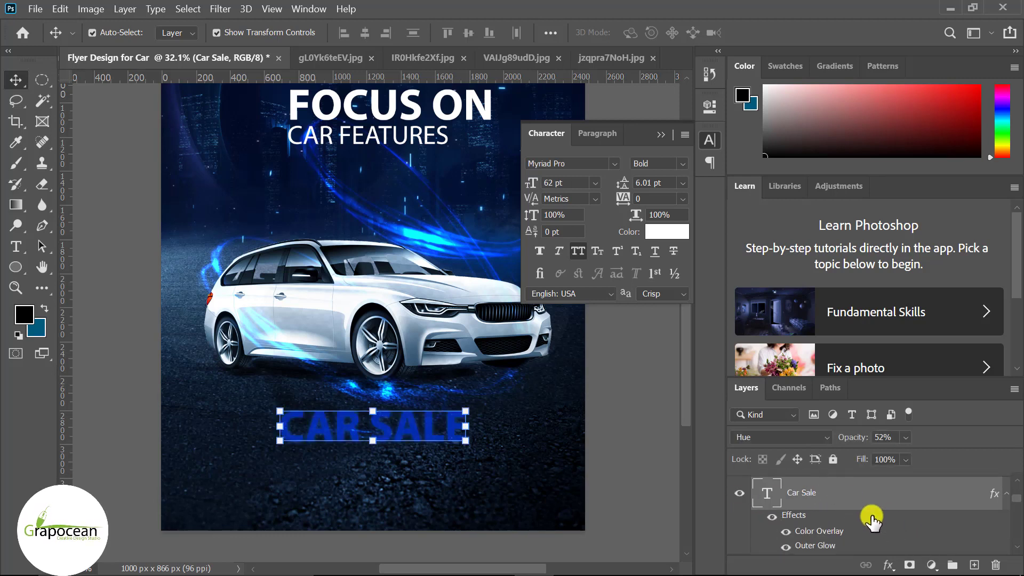
Step: Enlarge CAR SALE about 113% and recentre it lower beneath the car
key(ctrl+t)
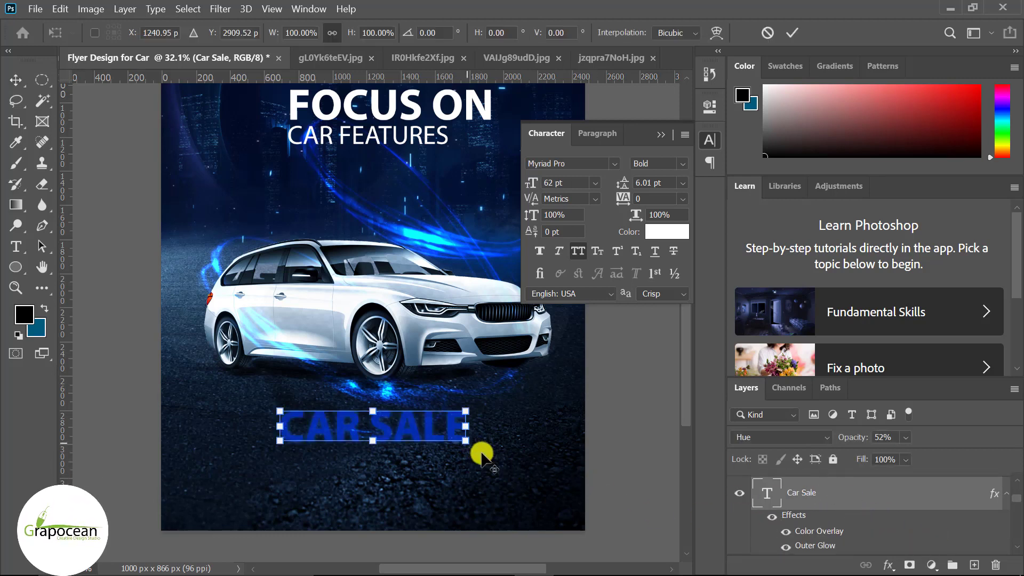
drag(466, 442, 495, 460)
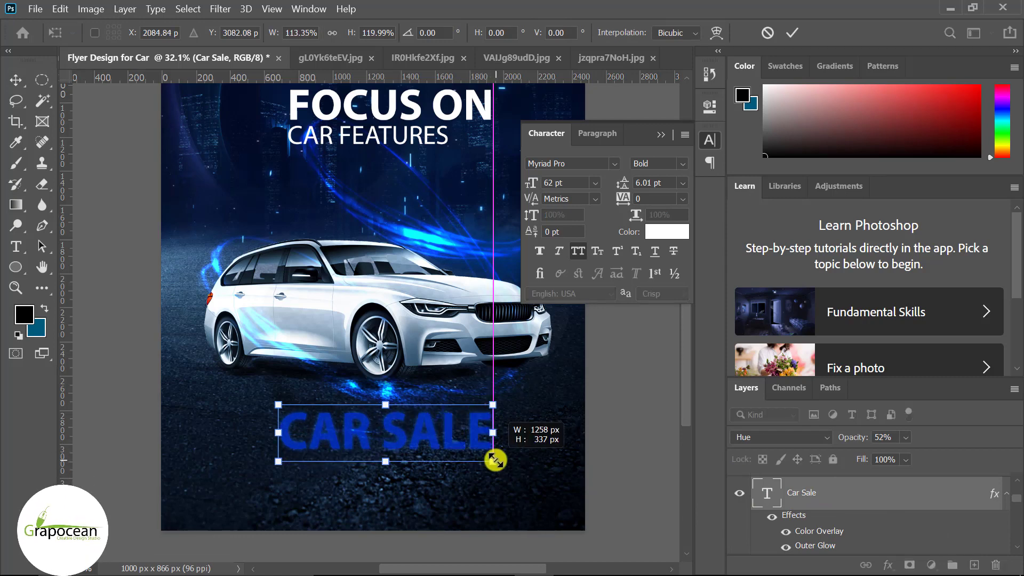
drag(434, 446, 498, 401)
click(784, 28)
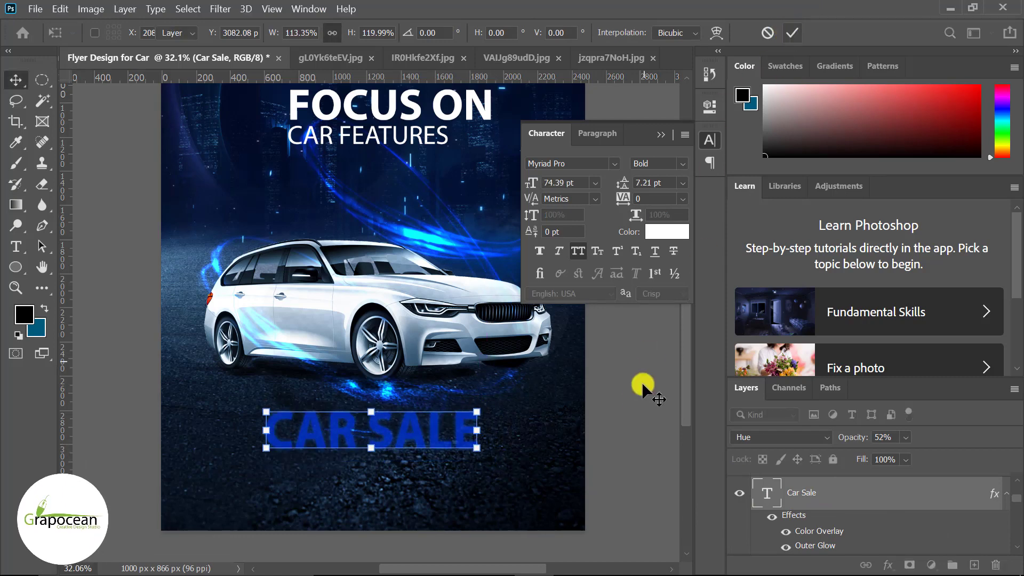
key(ctrl+minus)
key(ctrl+minus)
key(ctrl+0)
click(402, 481)
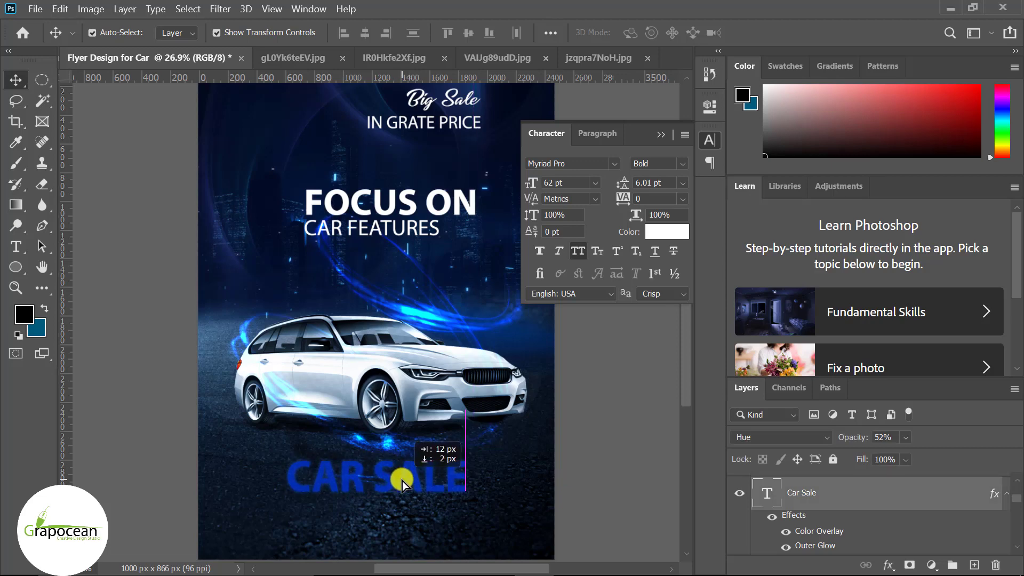
Step: Rasterize the CAR SALE type layer
right_click(900, 501)
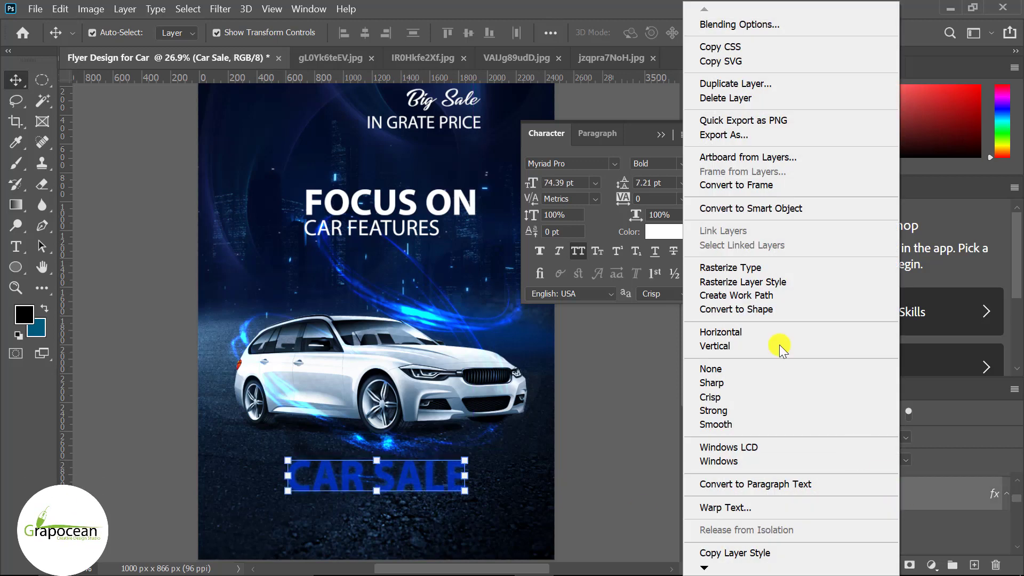
click(754, 266)
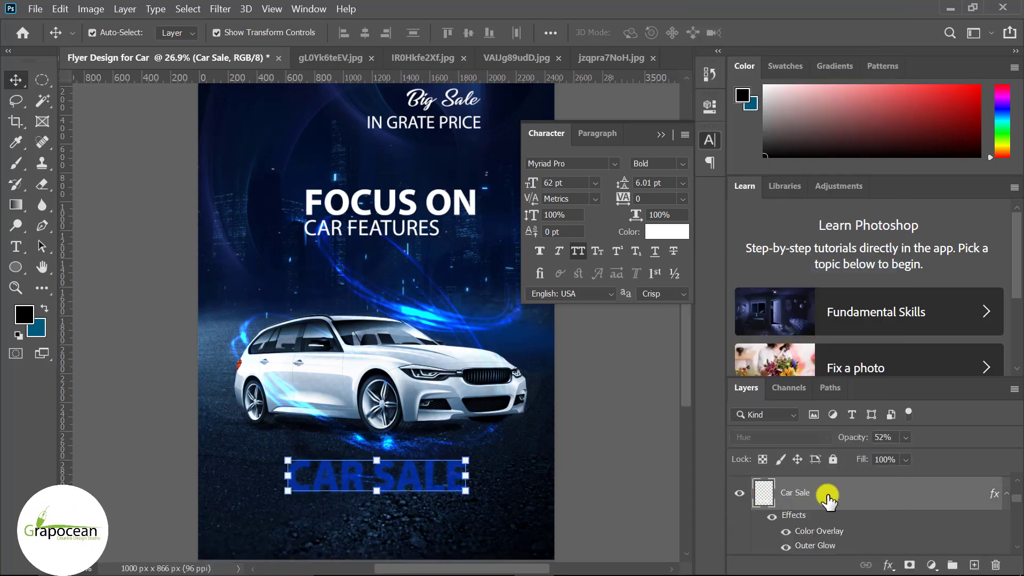
scroll(435, 495, up, 2)
scroll(435, 495, up, 2)
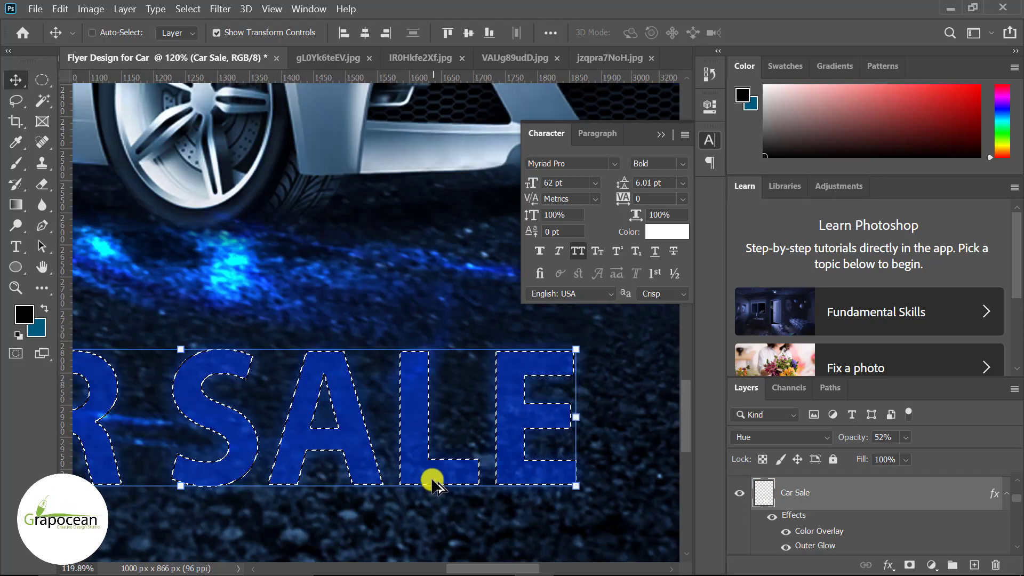
scroll(577, 464, down, 2)
Step: Choose a small Brush Tool and hide the Car Sale layer
right_click(16, 164)
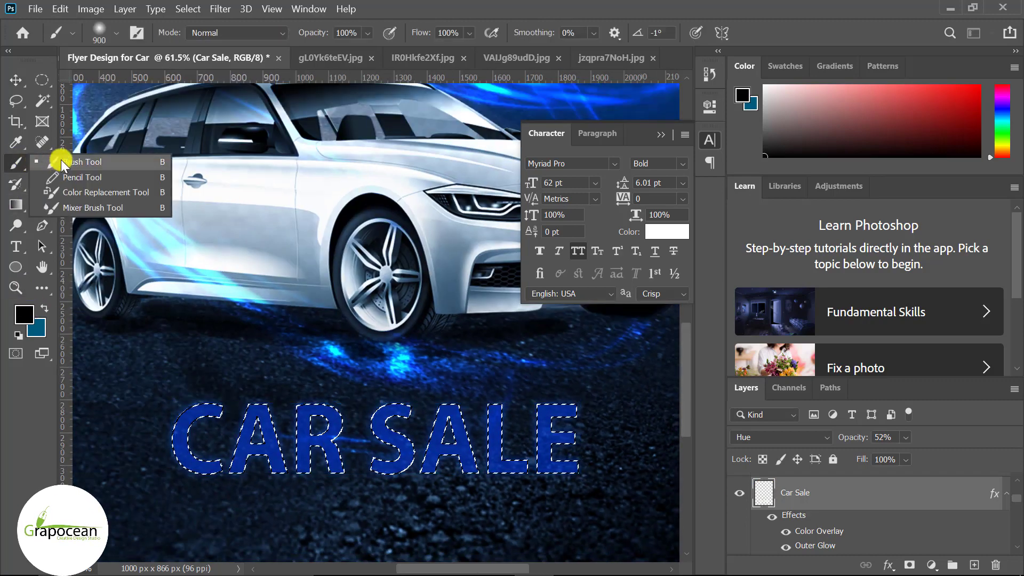
click(80, 164)
scroll(210, 405, up, 2)
key(bracketleft)
key(bracketleft)
key(bracketleft)
key(bracketleft)
key(bracketleft)
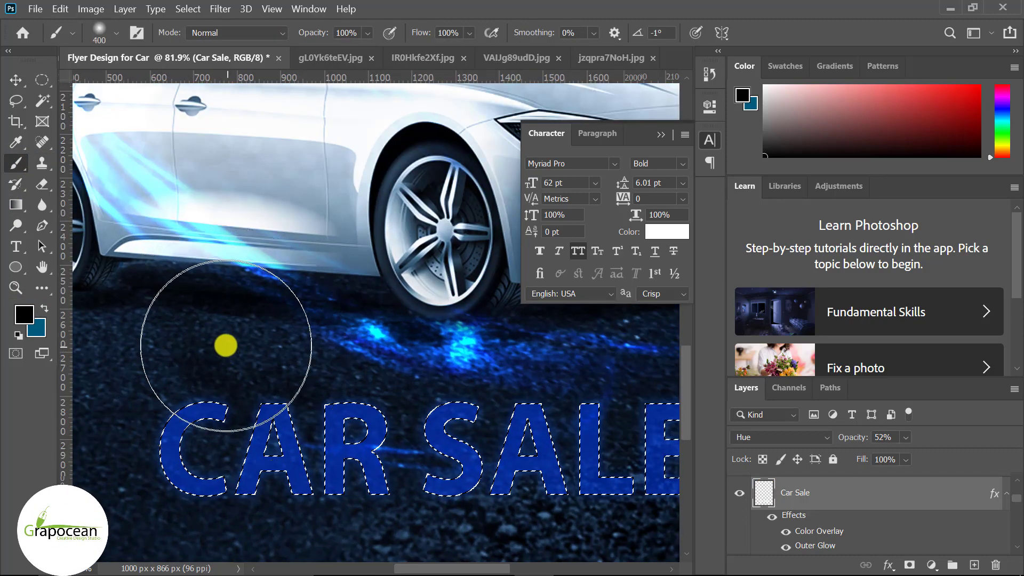
key(bracketleft)
key(bracketleft)
key(bracketleft)
key(bracketleft)
key(bracketleft)
key(bracketleft)
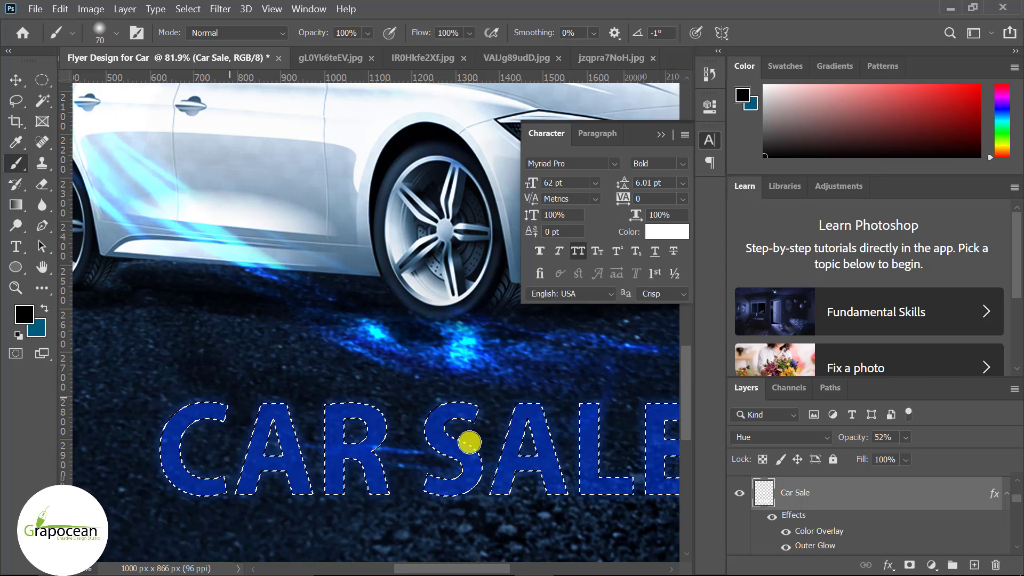
click(739, 495)
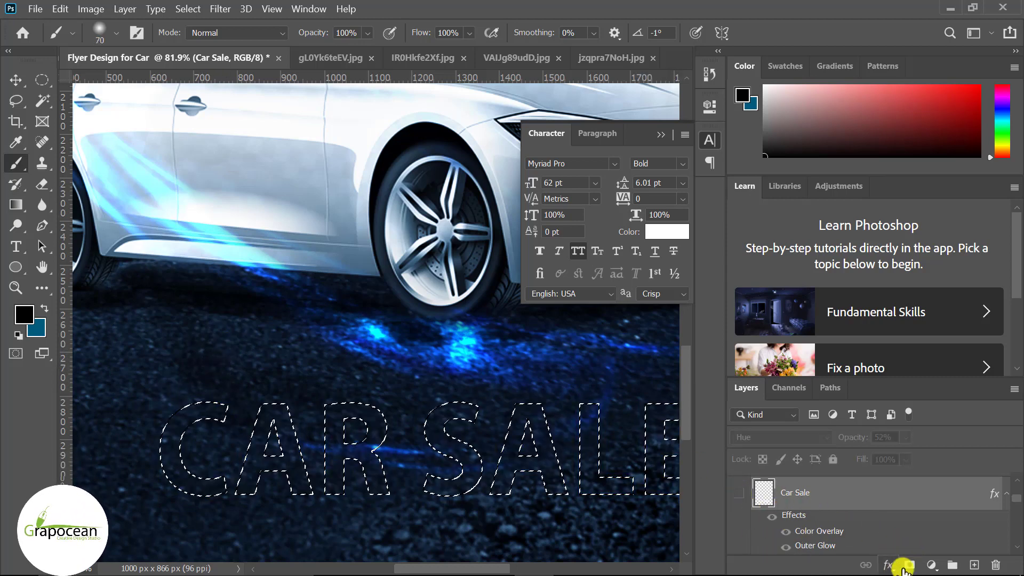
Step: Add new Layer 10 and test a white brush stroke, then undo it
click(738, 495)
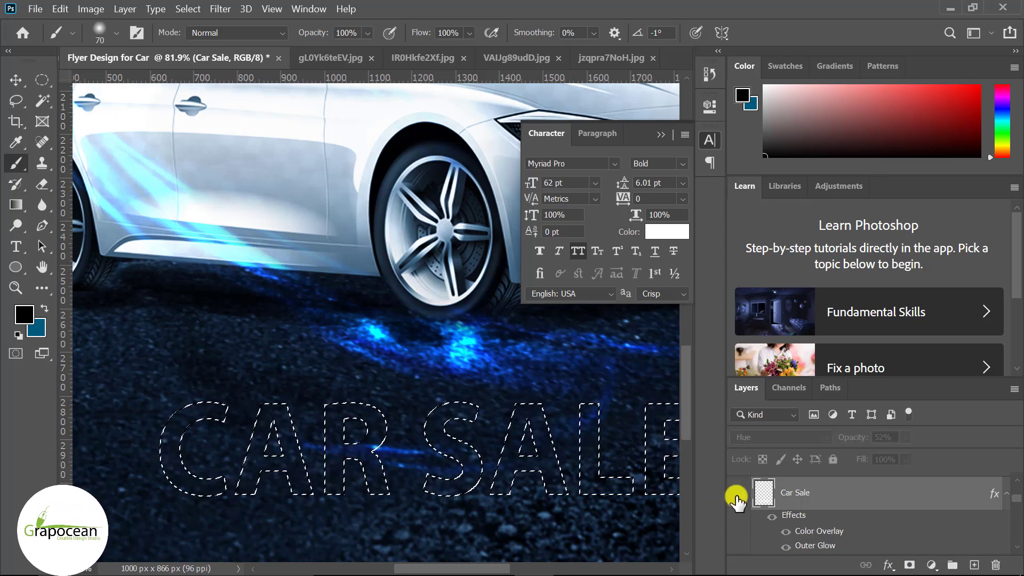
click(738, 495)
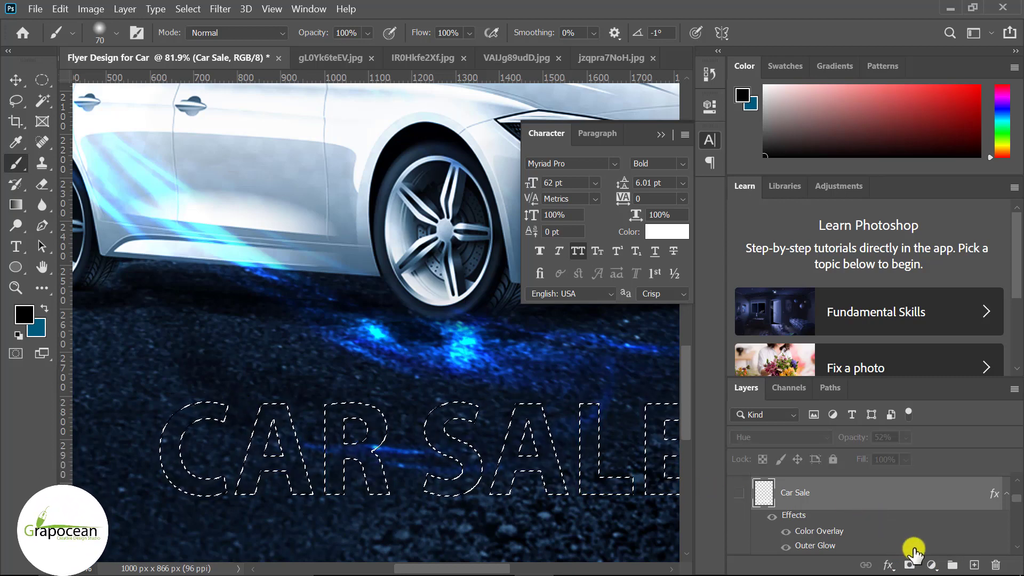
click(975, 565)
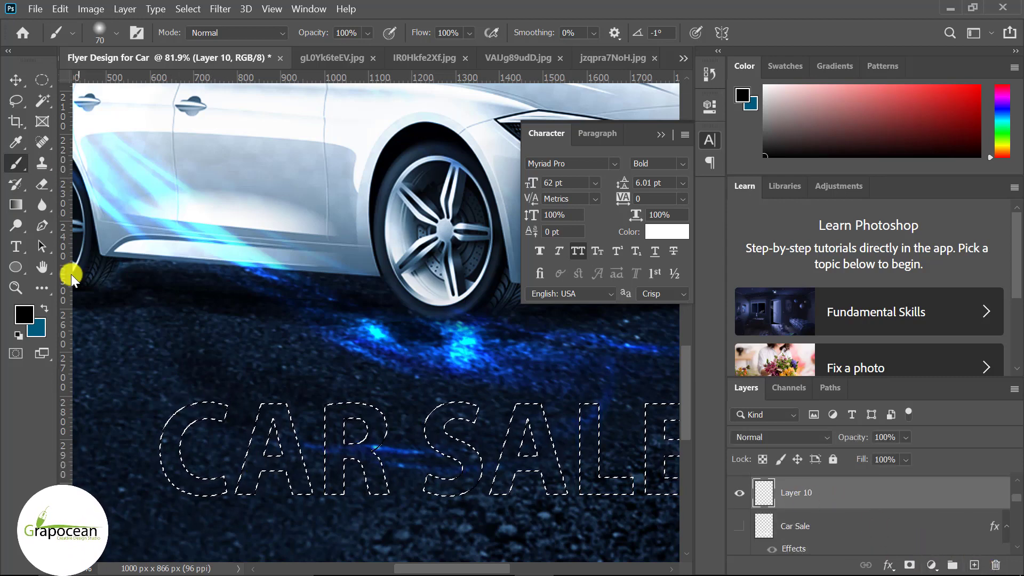
click(24, 315)
click(350, 298)
key(Return)
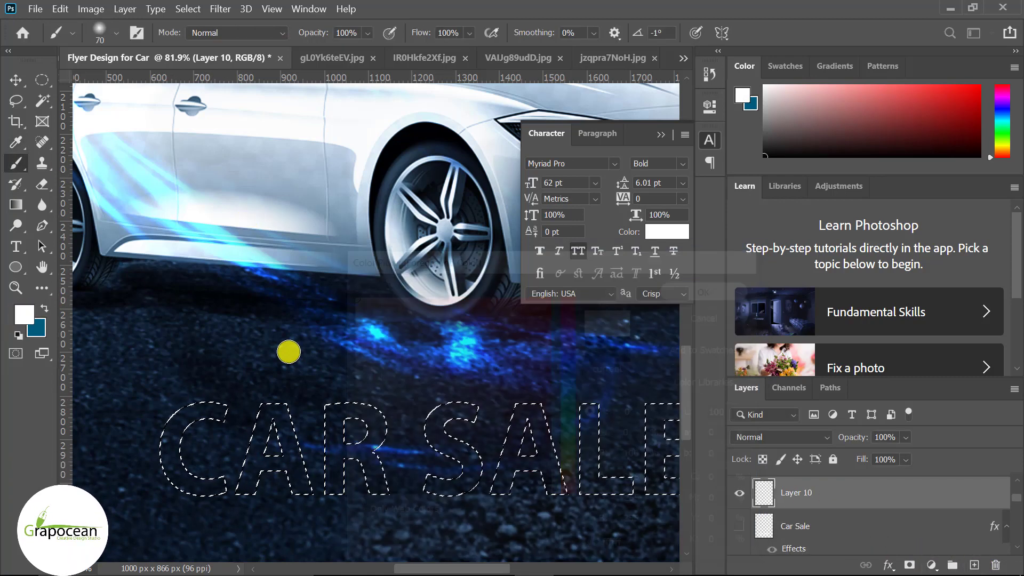
drag(229, 393, 185, 391)
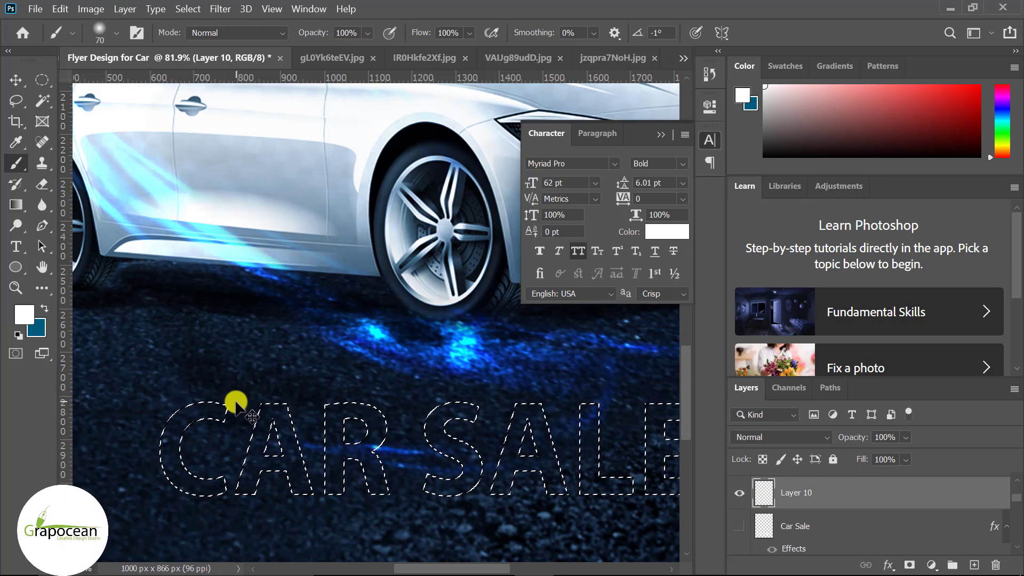
key(ctrl+z)
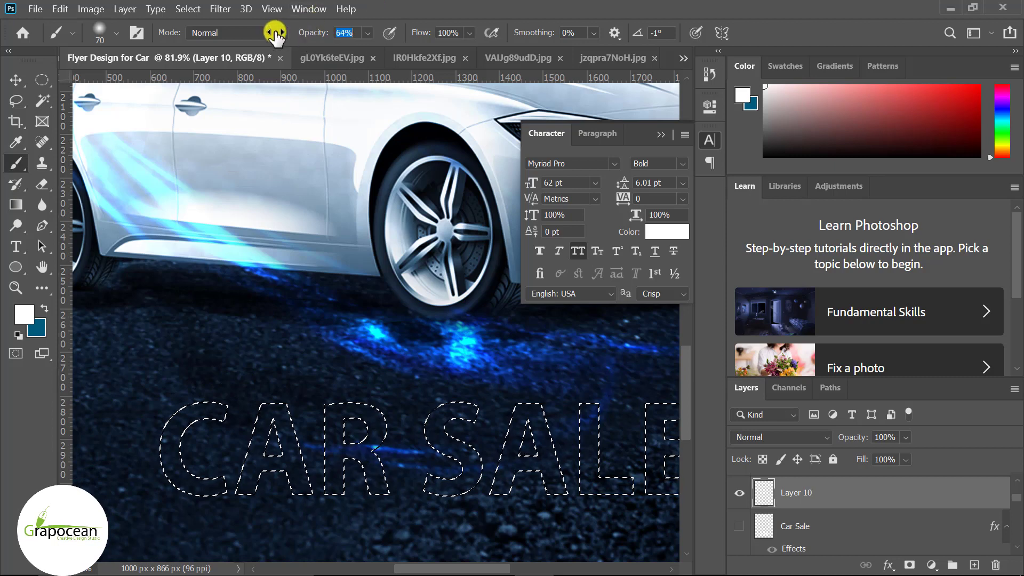
Step: Set brush opacity to 45%, sample blue from the glow, and reshow Car Sale
text(45)
key(Return)
alt+click(382, 327)
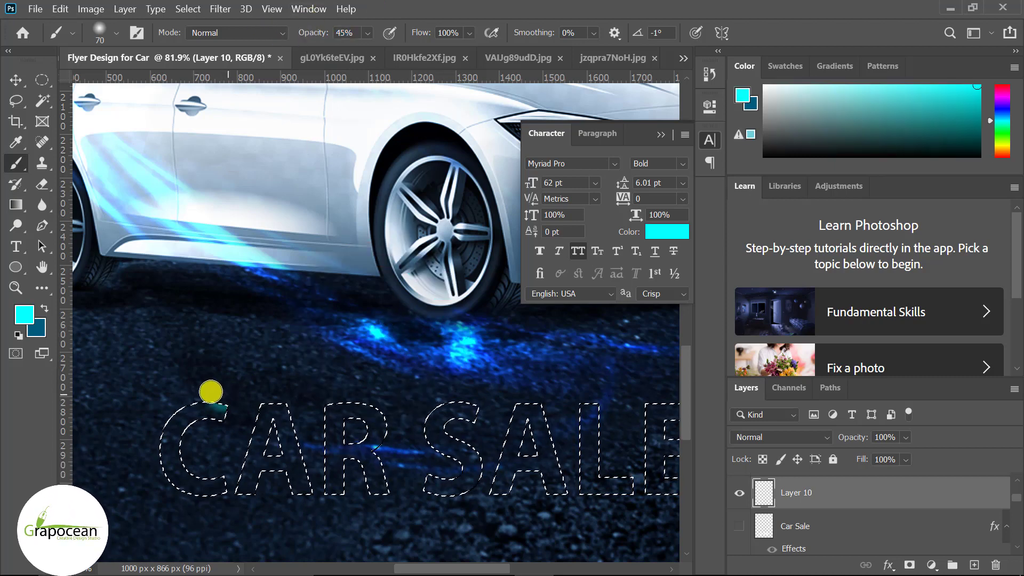
key(ctrl+z)
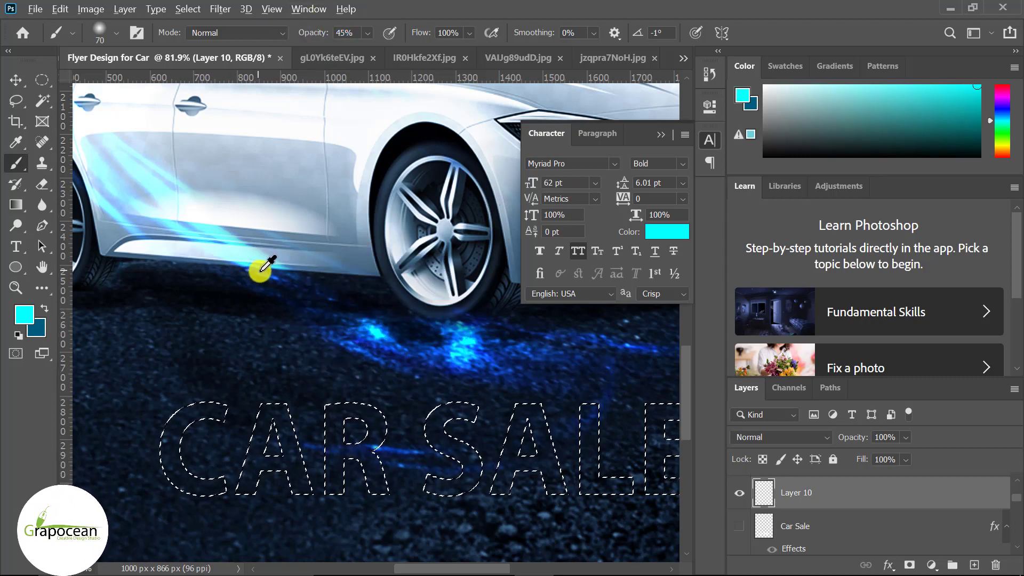
alt+click(262, 270)
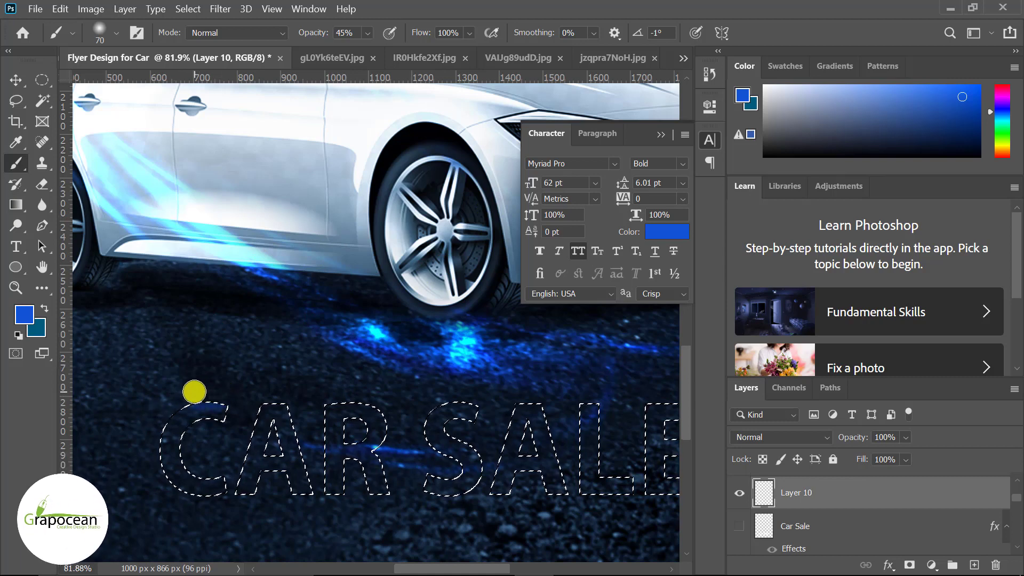
key(alt+bracketleft)
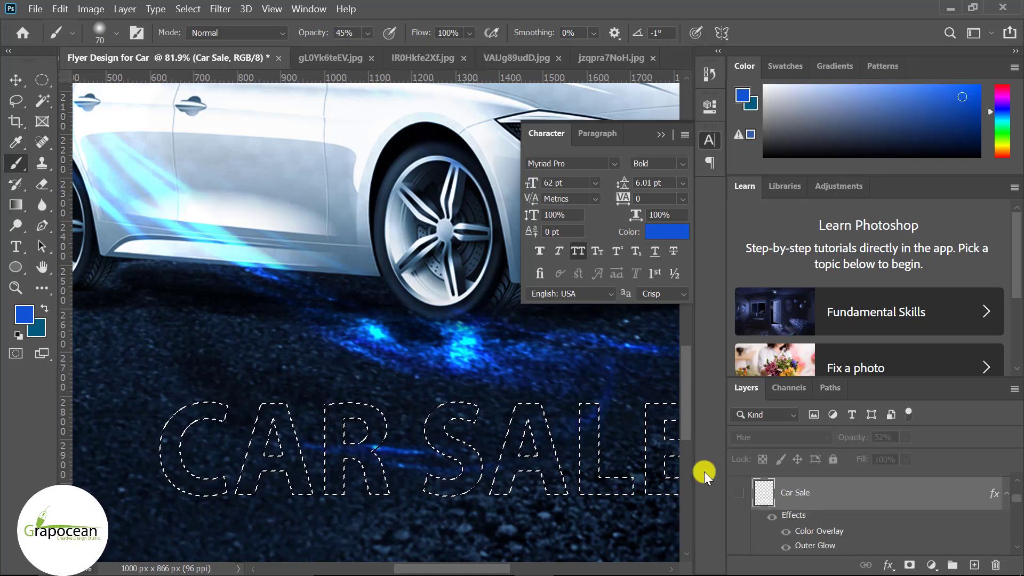
click(740, 493)
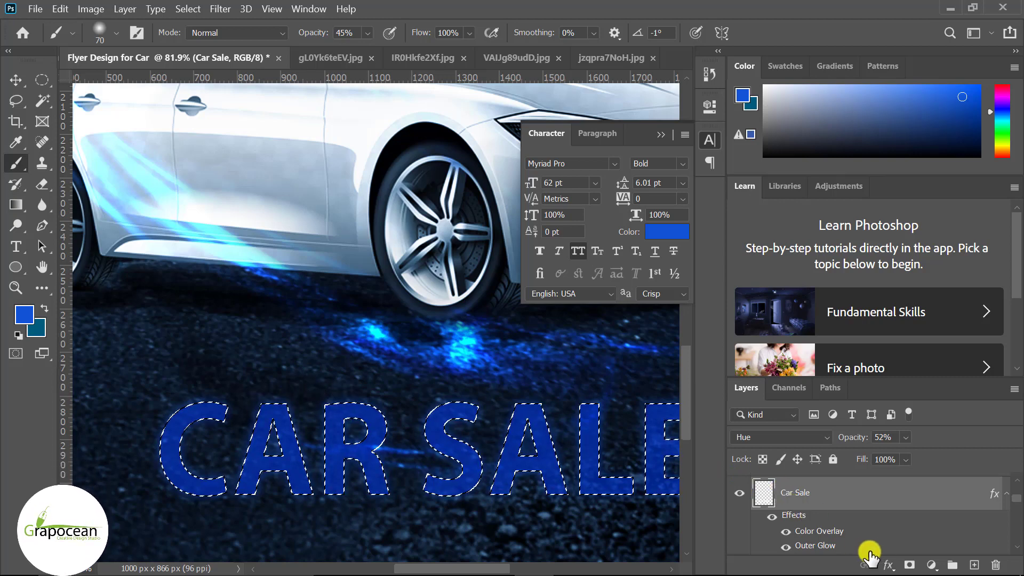
click(975, 566)
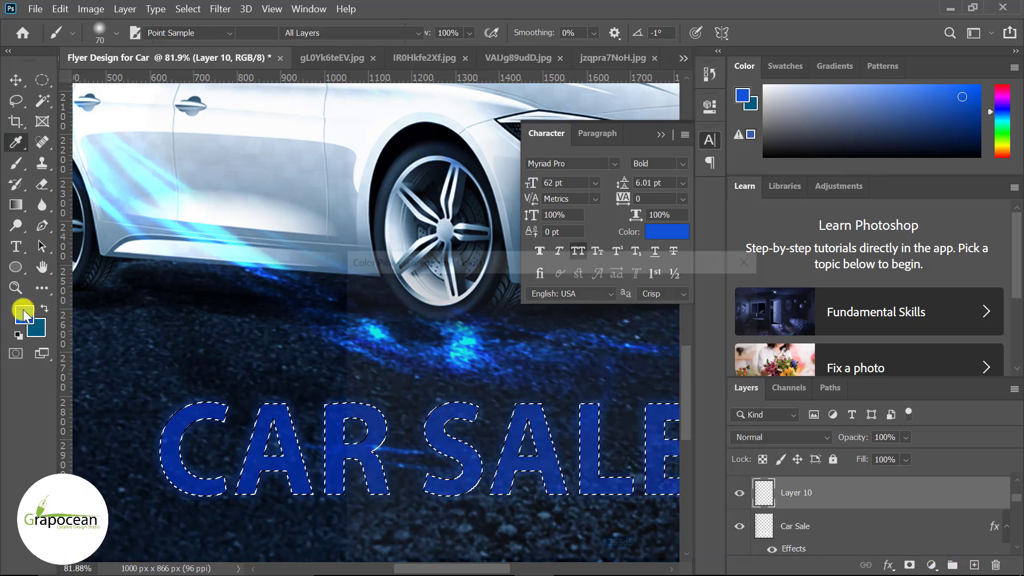
Step: Set the foreground to light blue and paint soft highlights along the tops of C, A and R
click(23, 312)
click(706, 284)
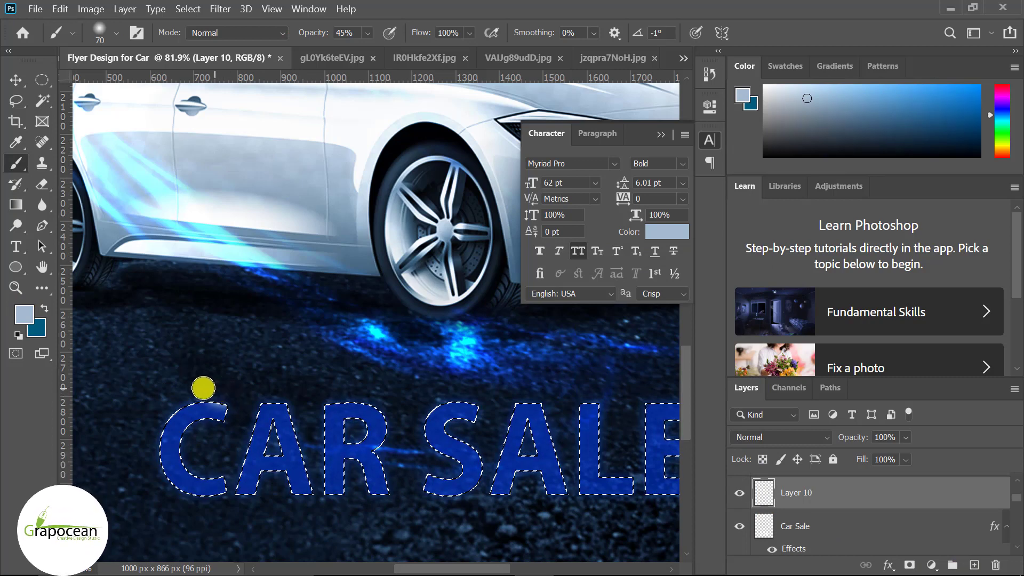
mouse_move(202, 392)
mouse_down()
mouse_move(187, 394)
mouse_move(217, 394)
mouse_up()
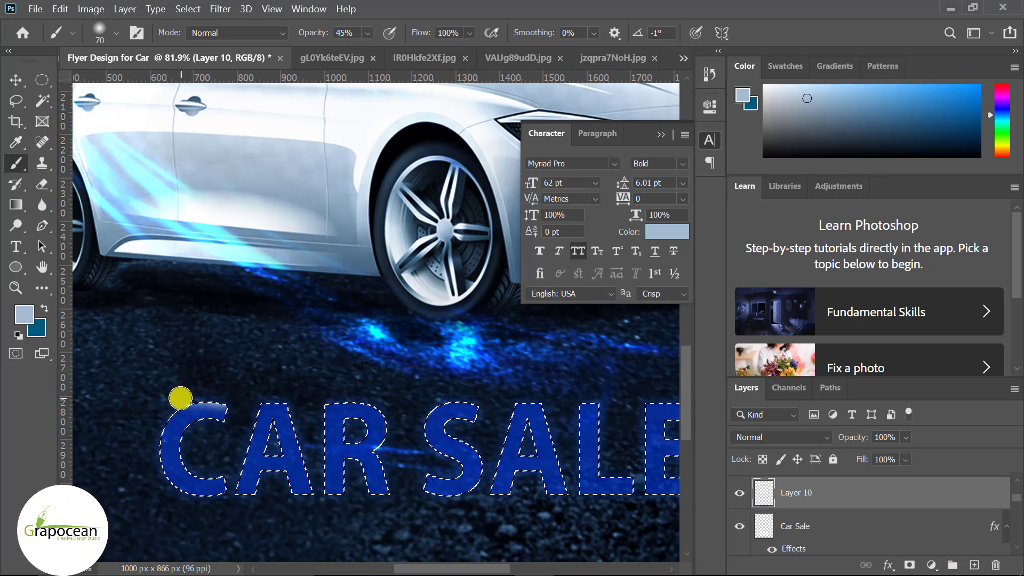
mouse_move(294, 394)
mouse_down()
mouse_move(269, 400)
mouse_move(280, 392)
mouse_up()
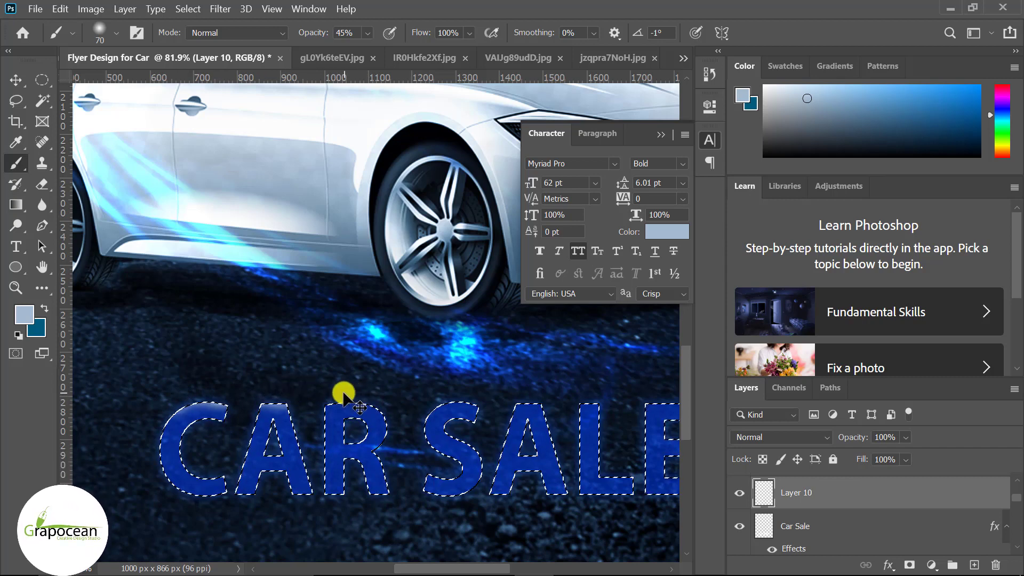
mouse_move(343, 395)
mouse_down()
mouse_move(332, 396)
mouse_move(358, 393)
mouse_up()
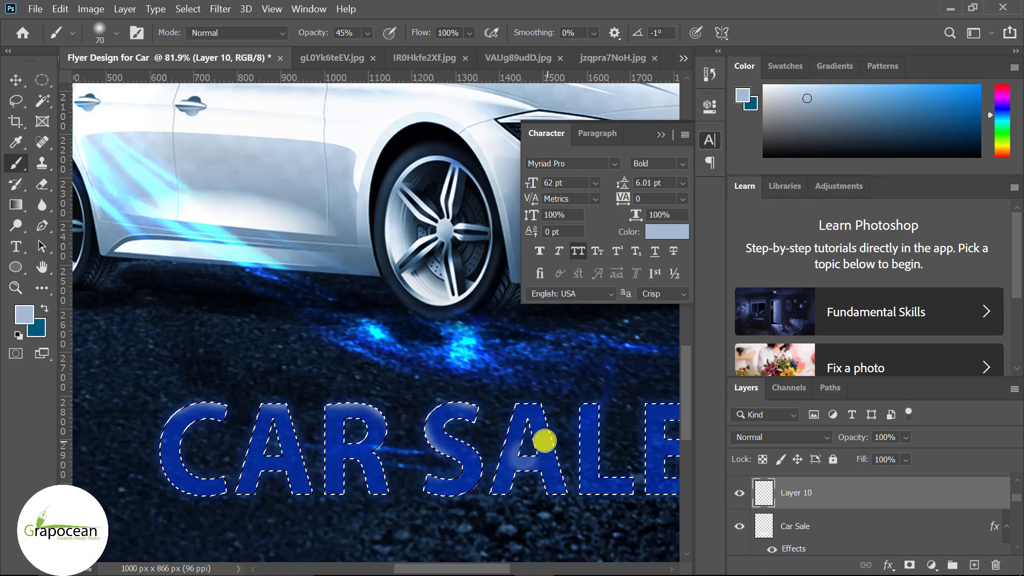
Step: Reload the CAR SALE letter selection, shrink the brush for detail, then clear the selection
scroll(505, 410, down, 3)
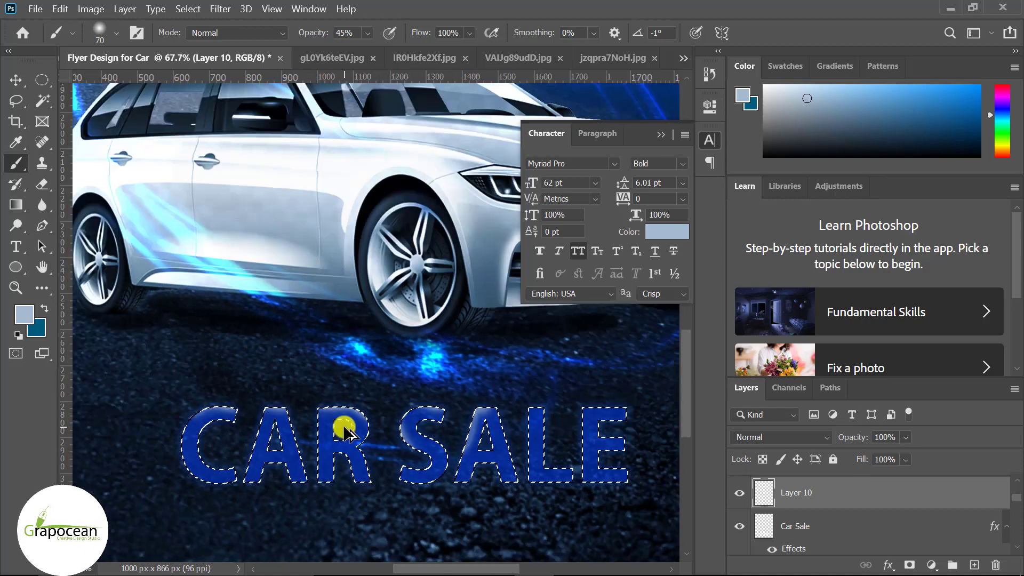
key(m)
drag(115, 363, 123, 368)
key(Return)
ctrl+click(763, 526)
key(b)
scroll(441, 326, up, 5)
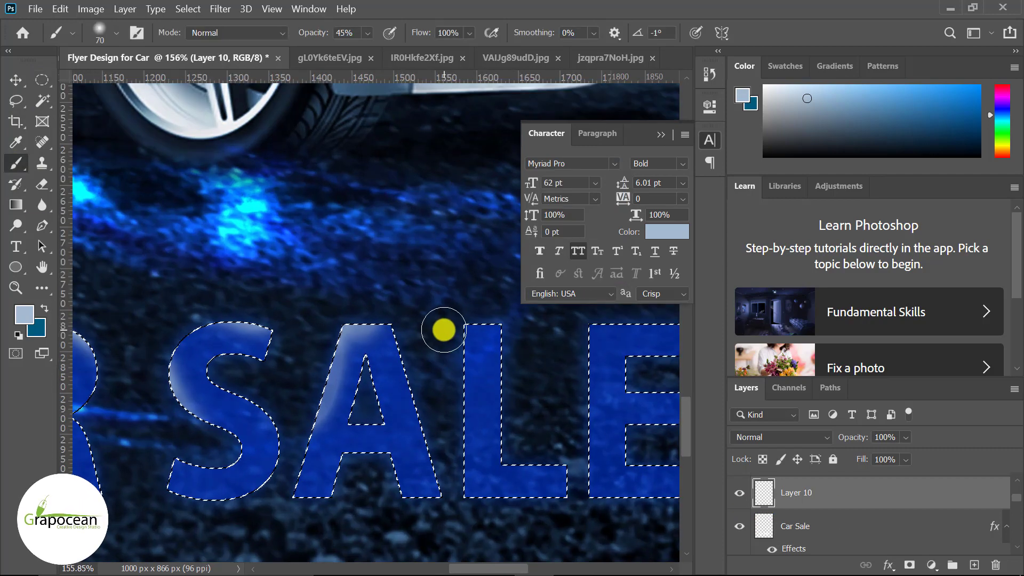
key(bracketleft)
key(bracketleft)
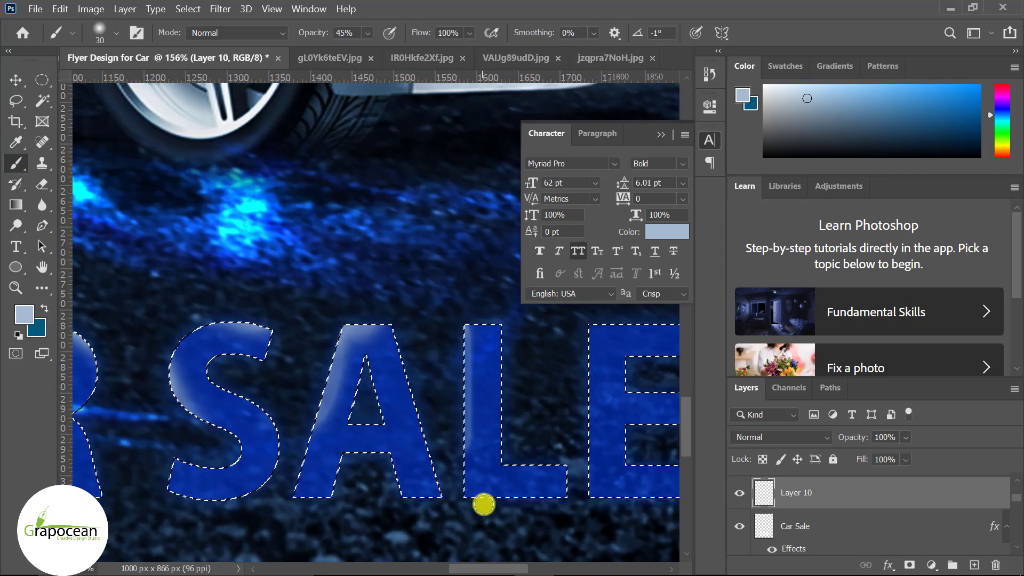
scroll(528, 399, up, 1)
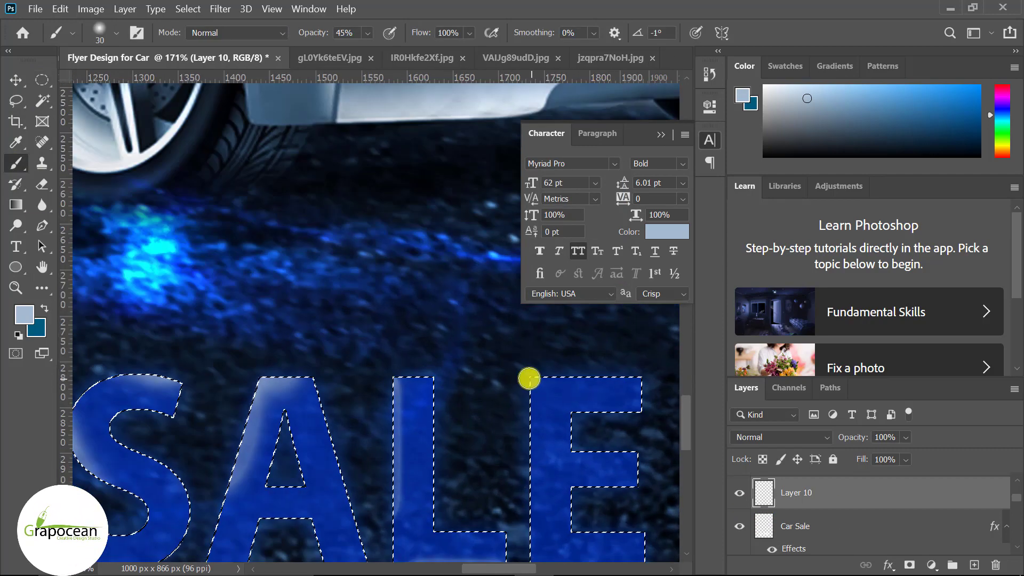
scroll(653, 355, down, 1)
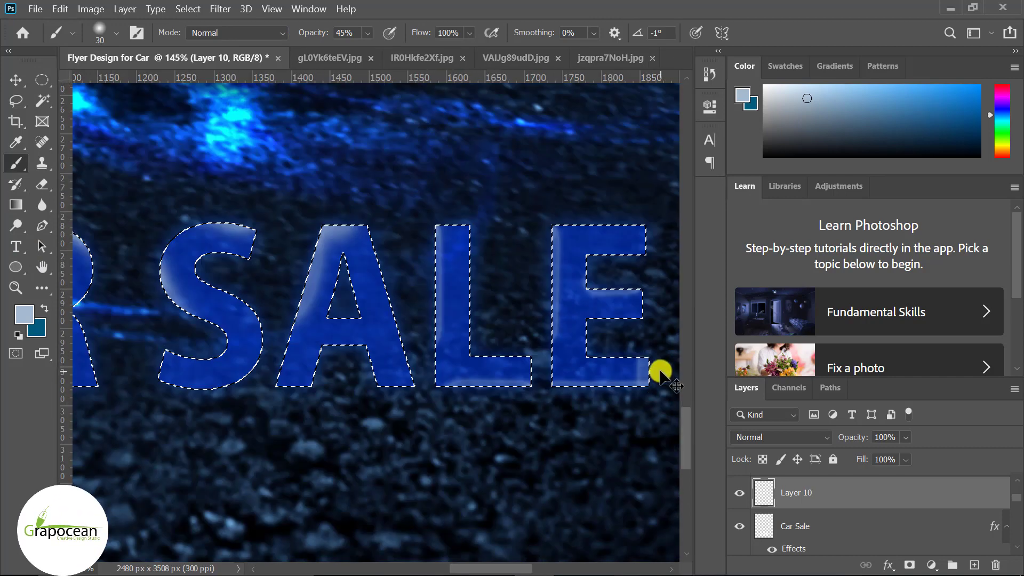
click(42, 80)
key(ctrl+d)
Step: Toggle CAR SALE visibility to compare, then add a new empty layer above Car Sale
scroll(574, 402, down, 2)
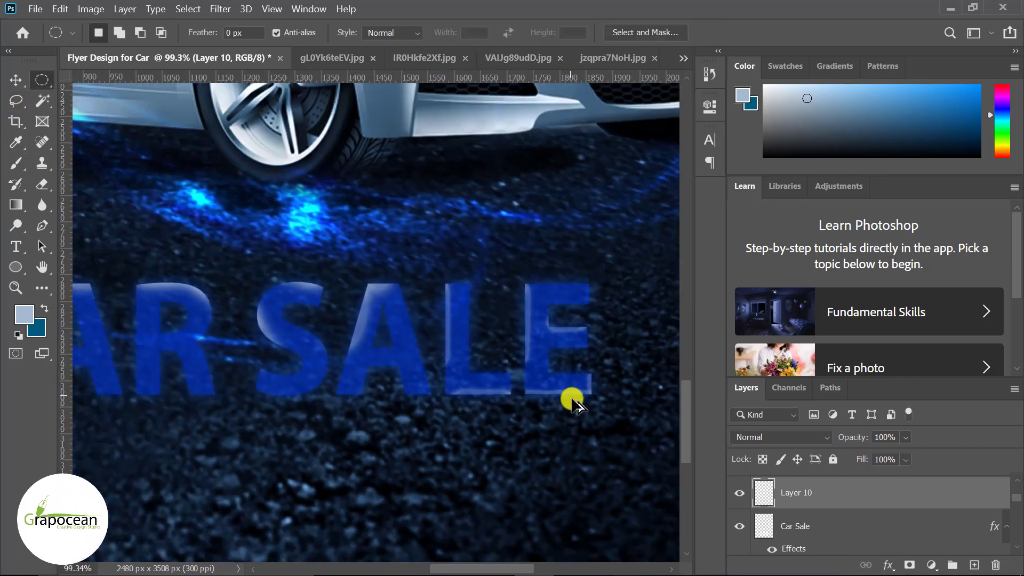
scroll(573, 403, down, 5)
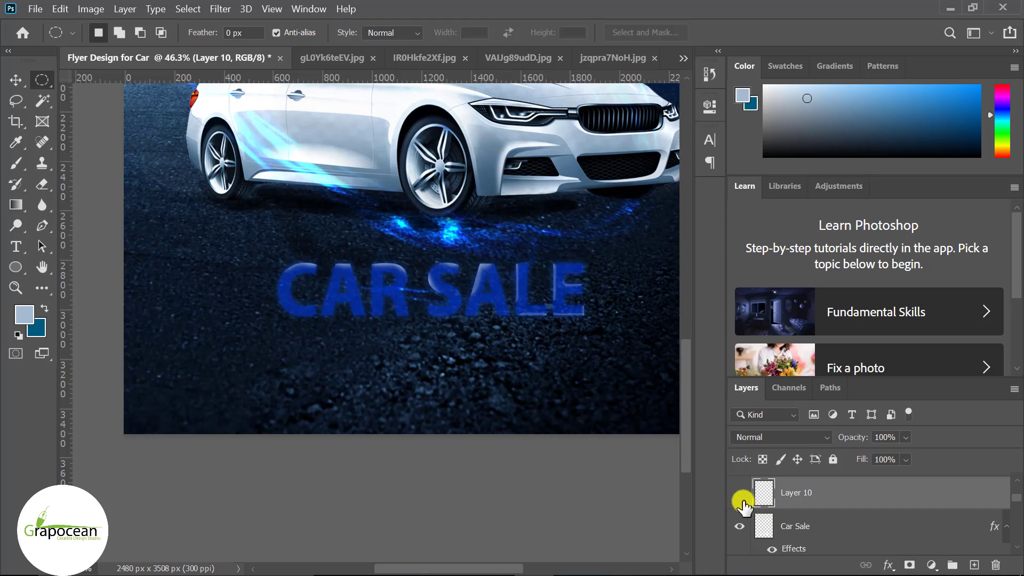
scroll(752, 512, down, 1)
click(741, 495)
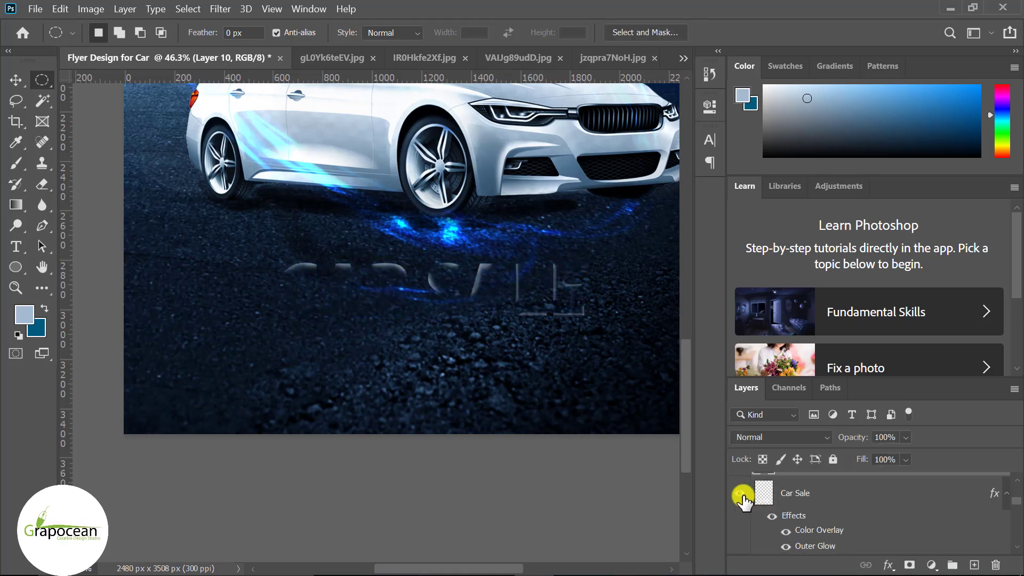
click(741, 495)
click(761, 502)
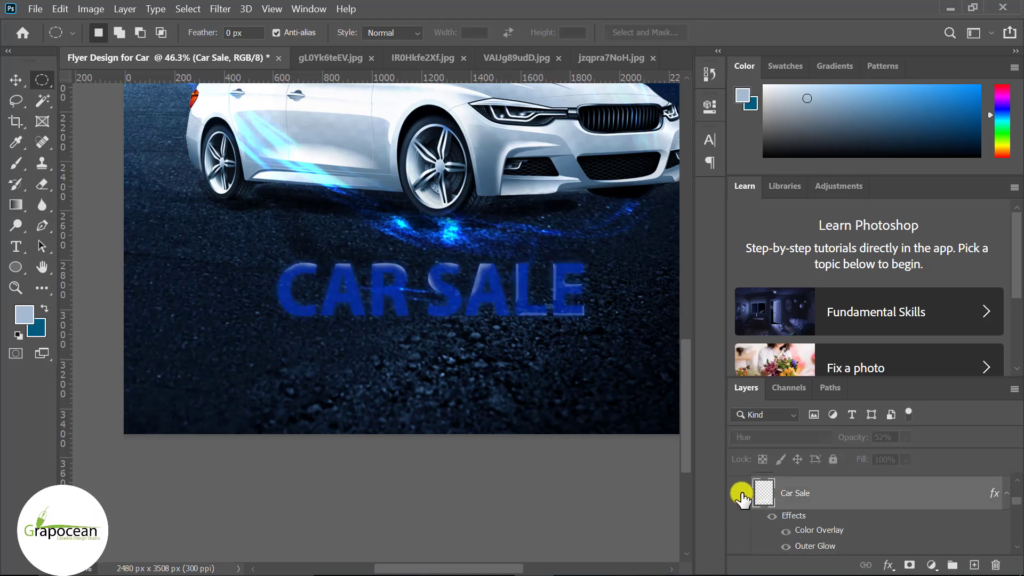
click(976, 565)
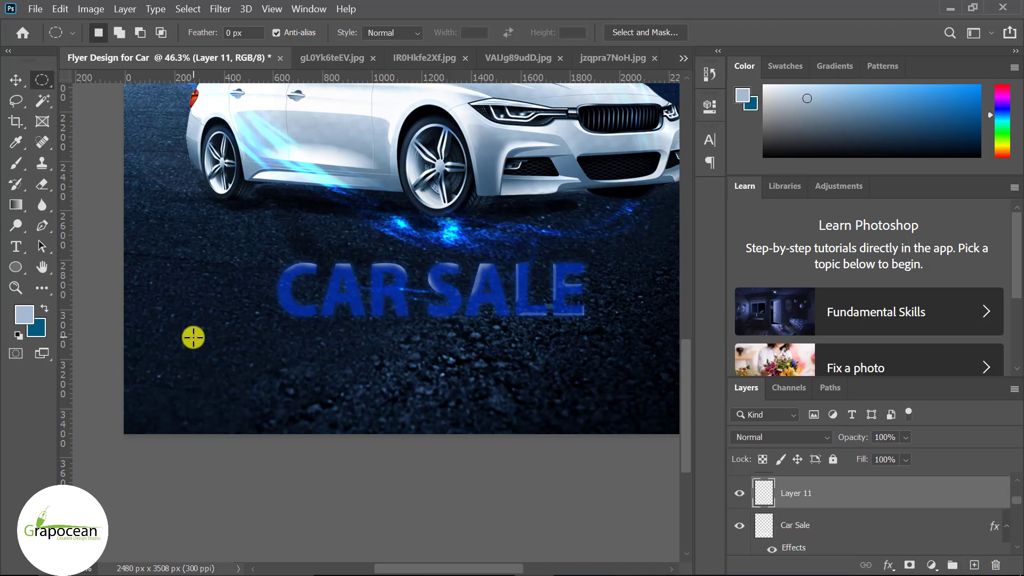
Step: Ready a black brush with a soft elongated preset and select Layer 9 copy
click(16, 163)
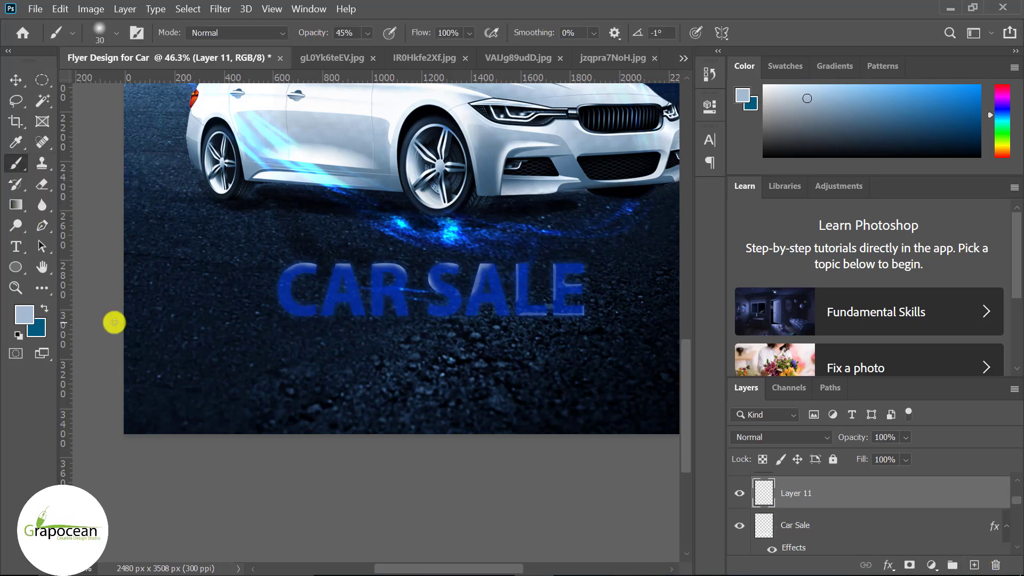
click(24, 315)
click(349, 488)
click(704, 290)
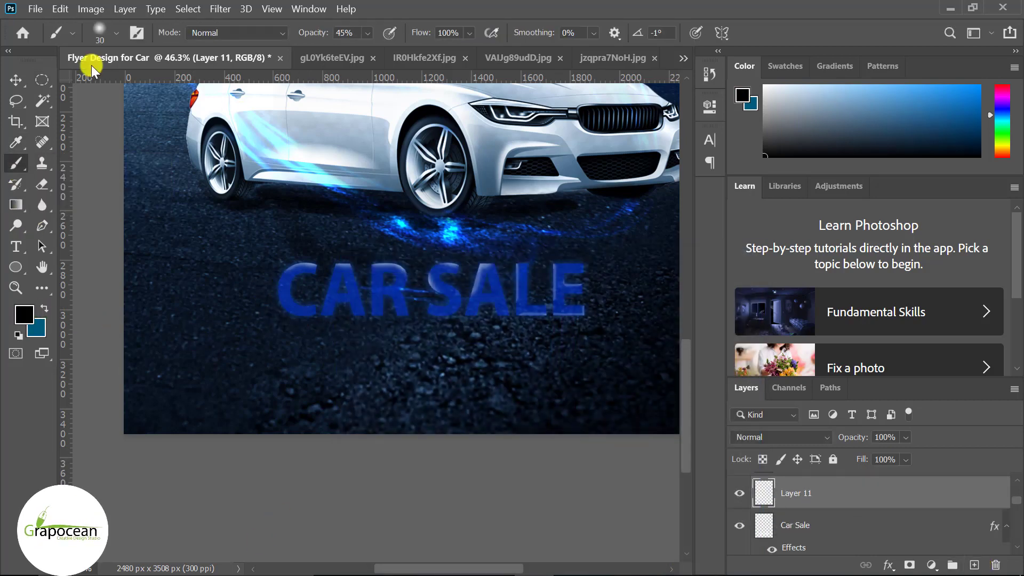
click(117, 32)
click(137, 154)
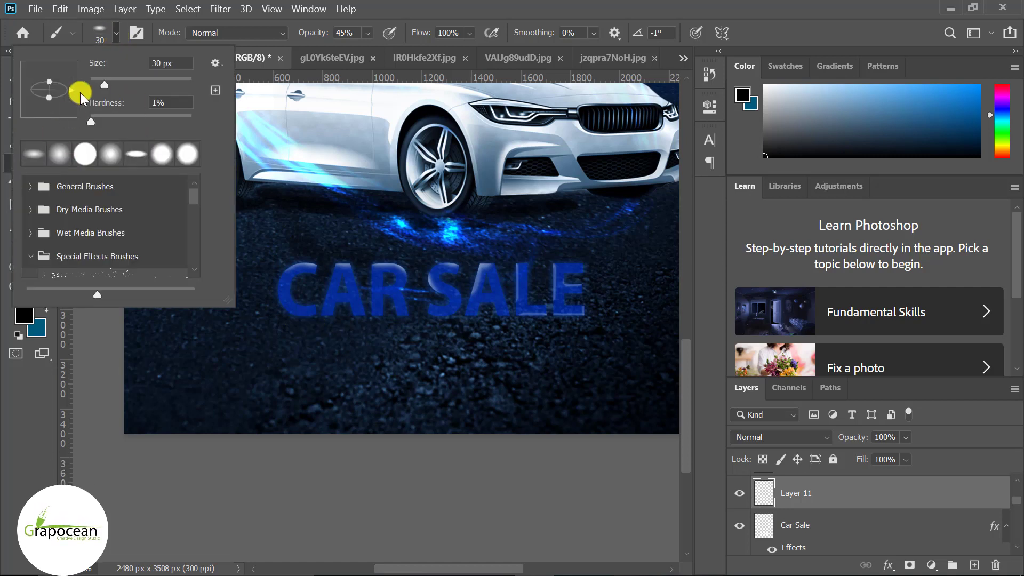
key(Return)
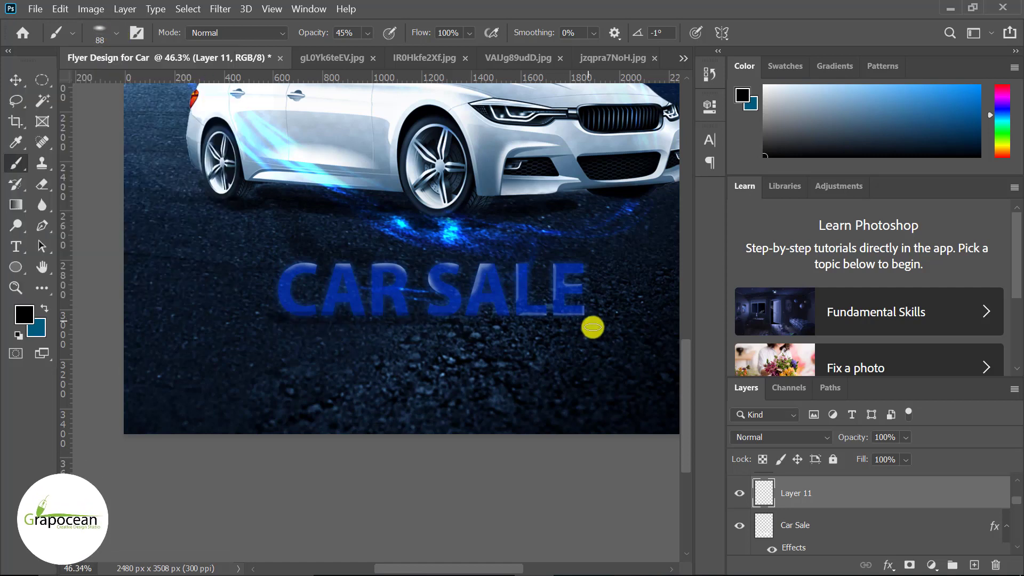
scroll(822, 515, down, 1)
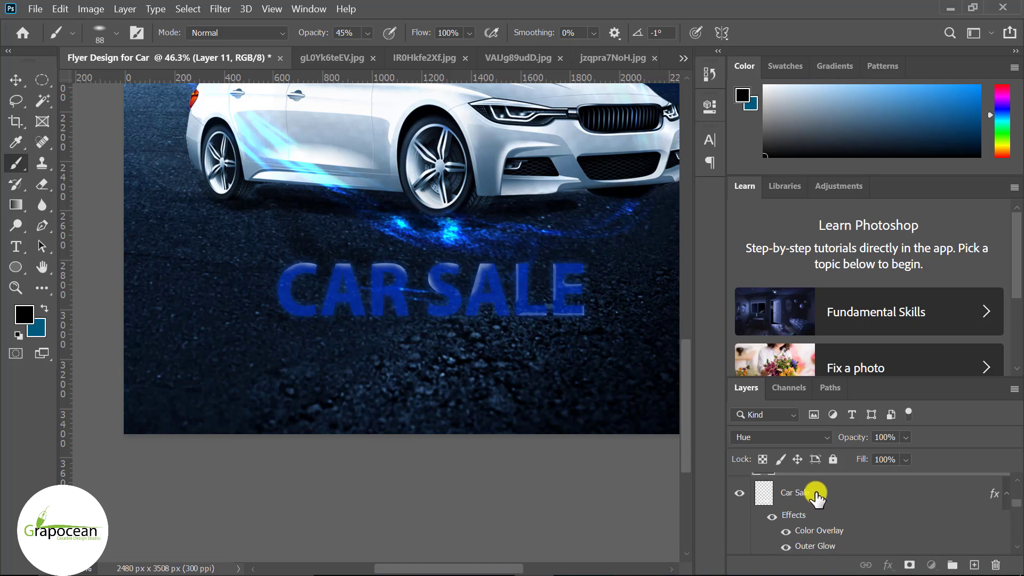
scroll(822, 501, down, 2)
click(838, 506)
Step: Add a new layer above Layer 9 copy and enlarge the brush to 266 px
click(973, 566)
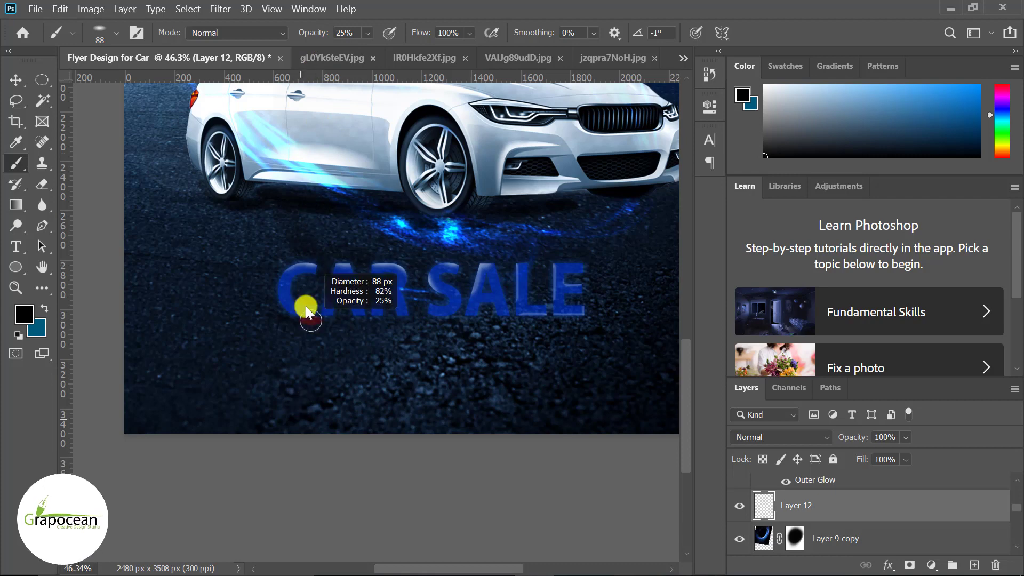
drag(316, 235, 272, 322)
right_click(270, 323)
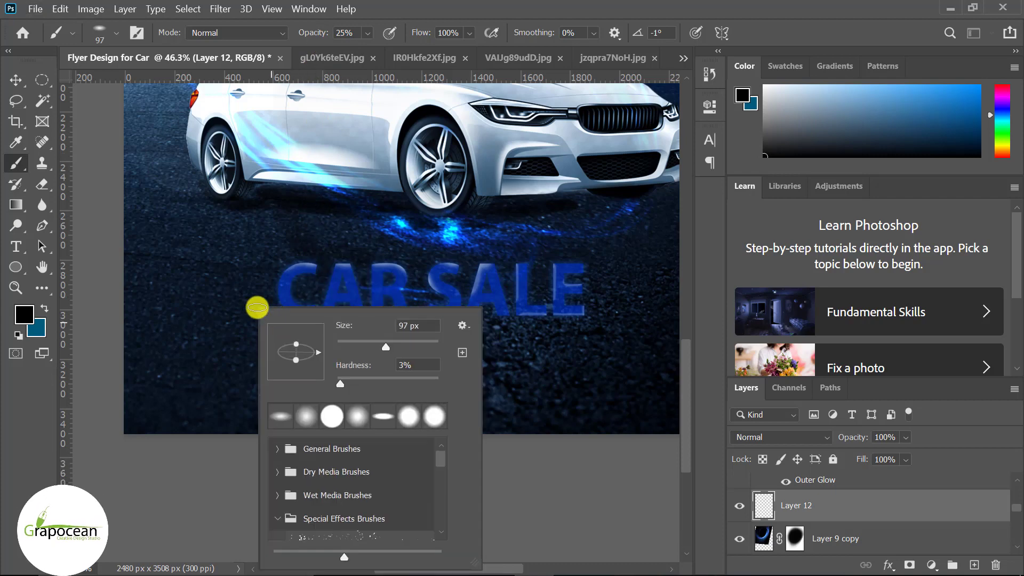
key(Escape)
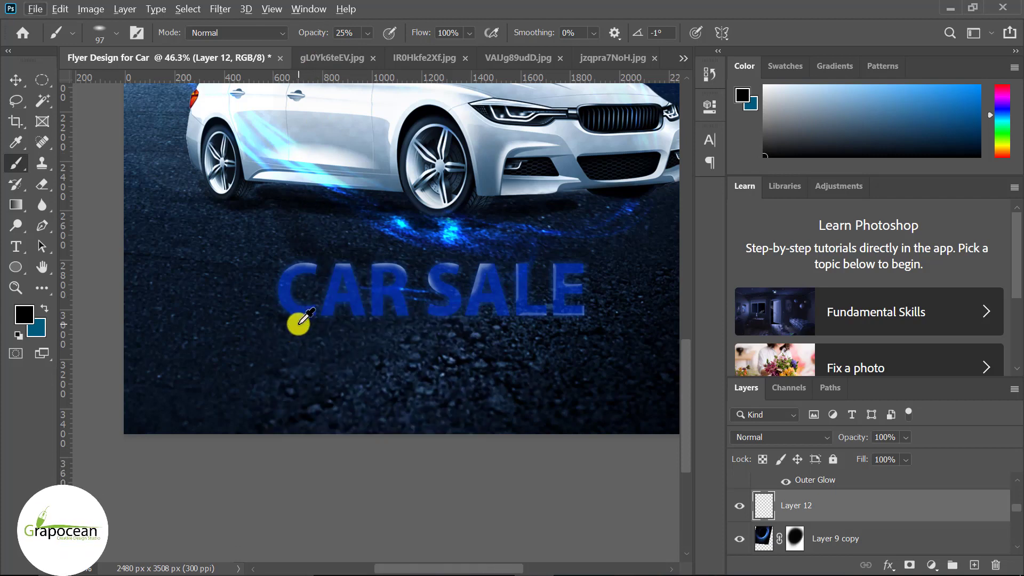
right_click(299, 323)
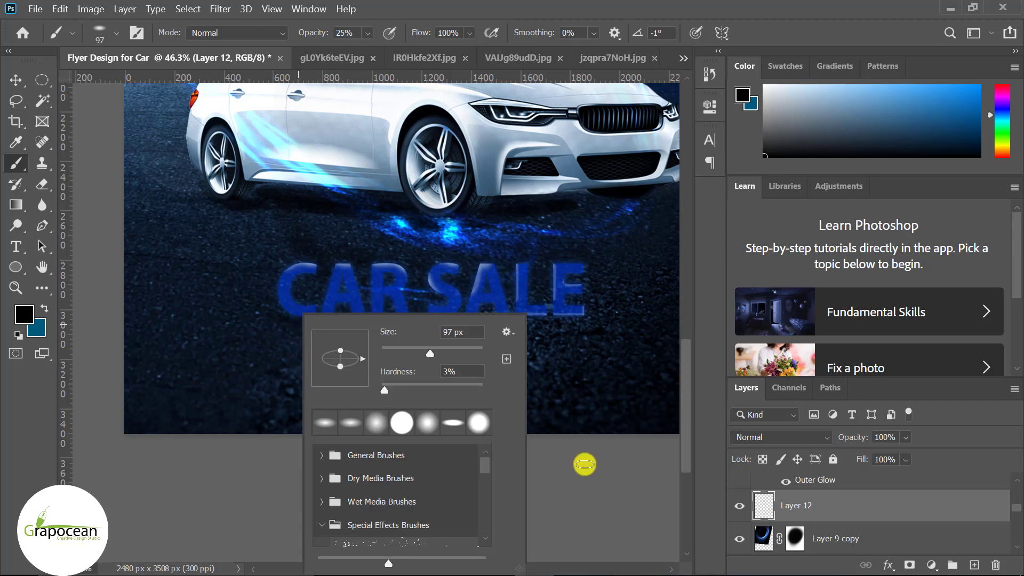
click(585, 464)
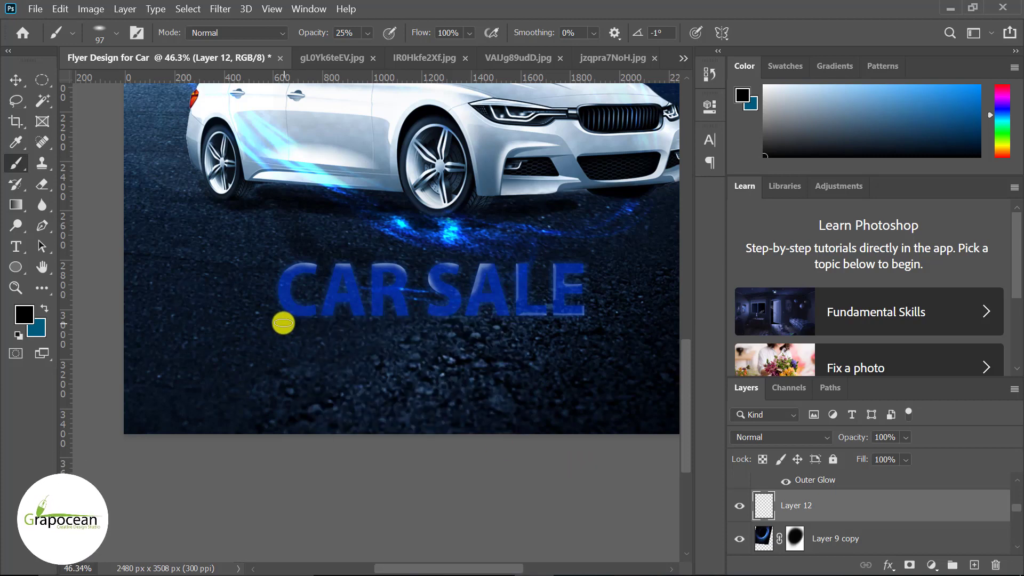
shift+right_click(267, 323)
key(Escape)
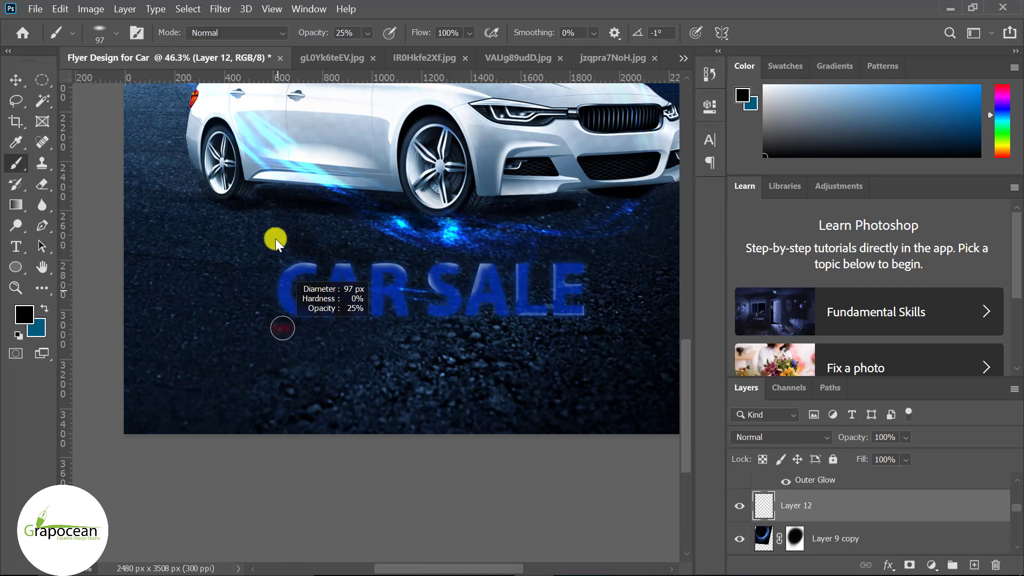
right_click(285, 324)
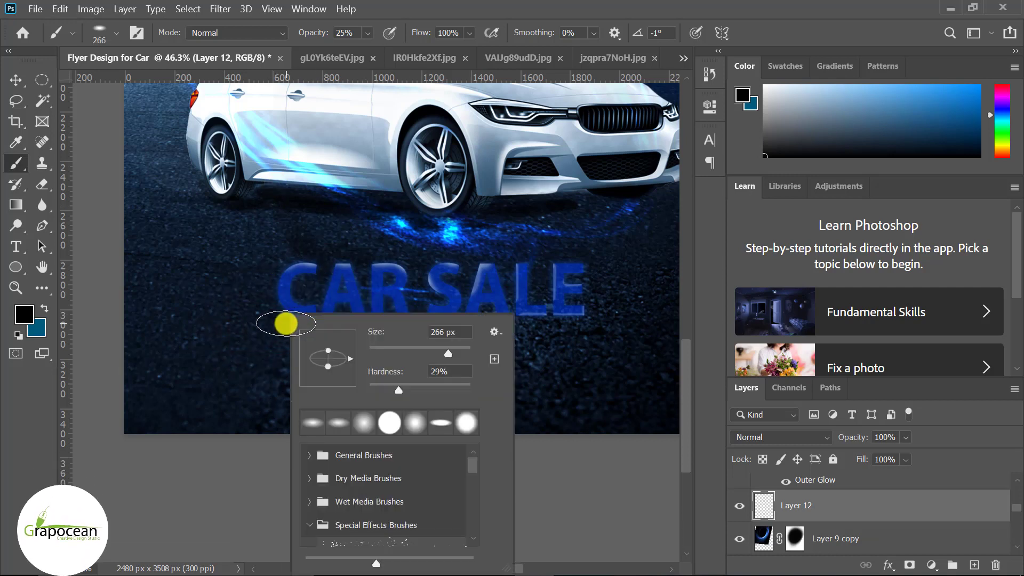
click(286, 323)
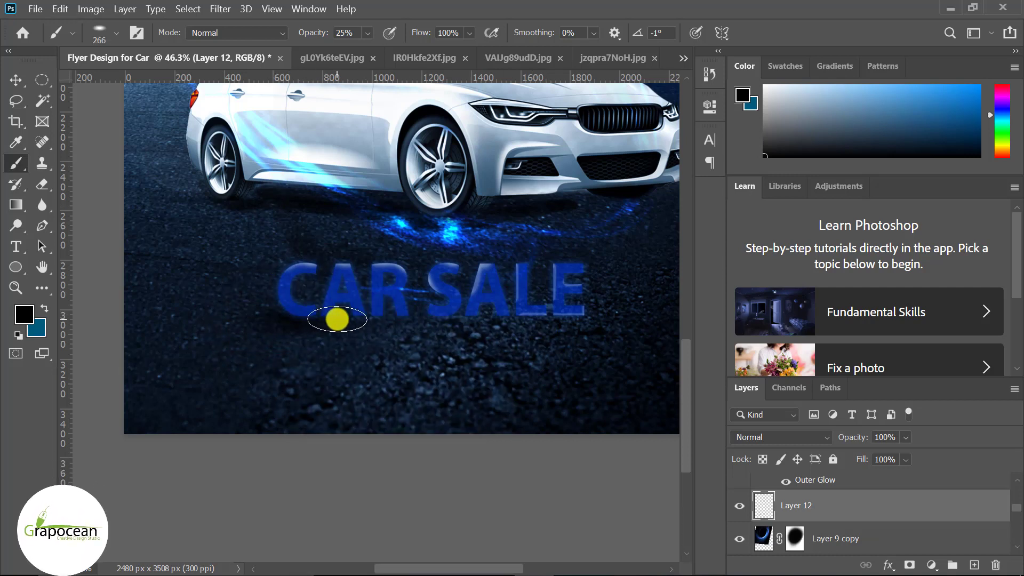
Step: Paint a soft black shadow stroke along the bottom of the CAR SALE letters
mouse_move(572, 316)
mouse_down()
mouse_move(425, 318)
mouse_move(541, 325)
mouse_up()
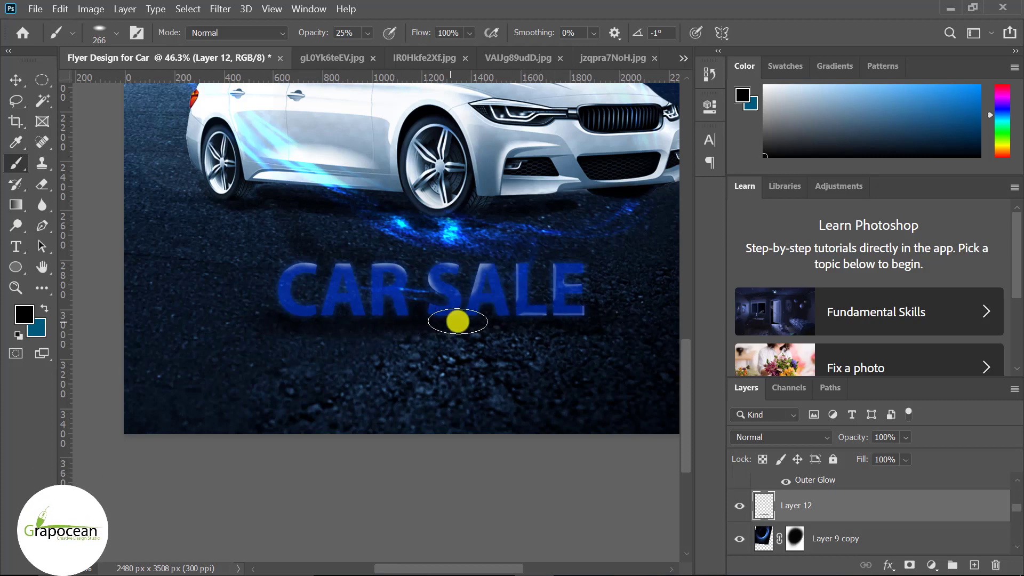
scroll(548, 373, down, 5)
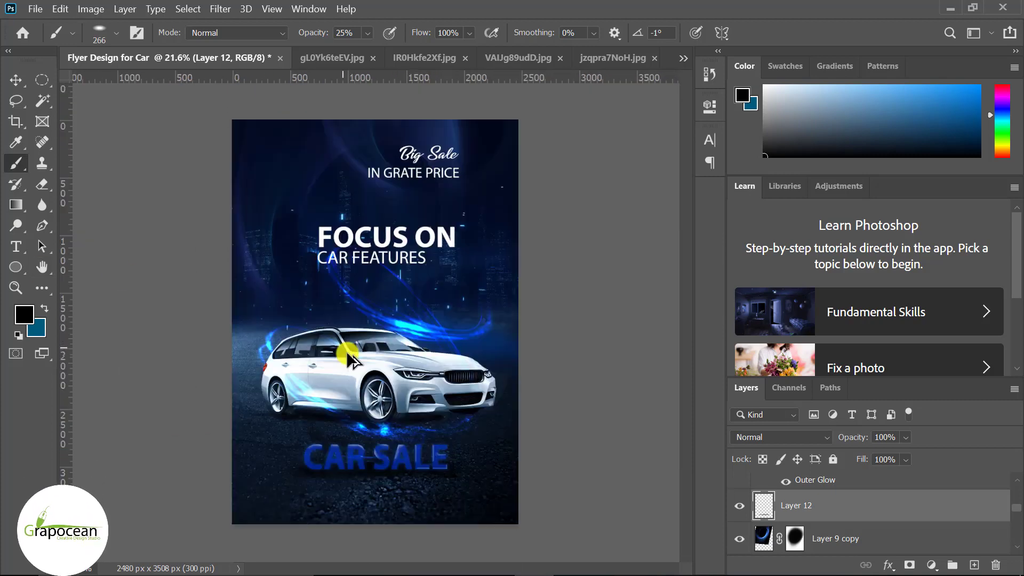
scroll(480, 475, up, 4)
scroll(613, 480, down, 1)
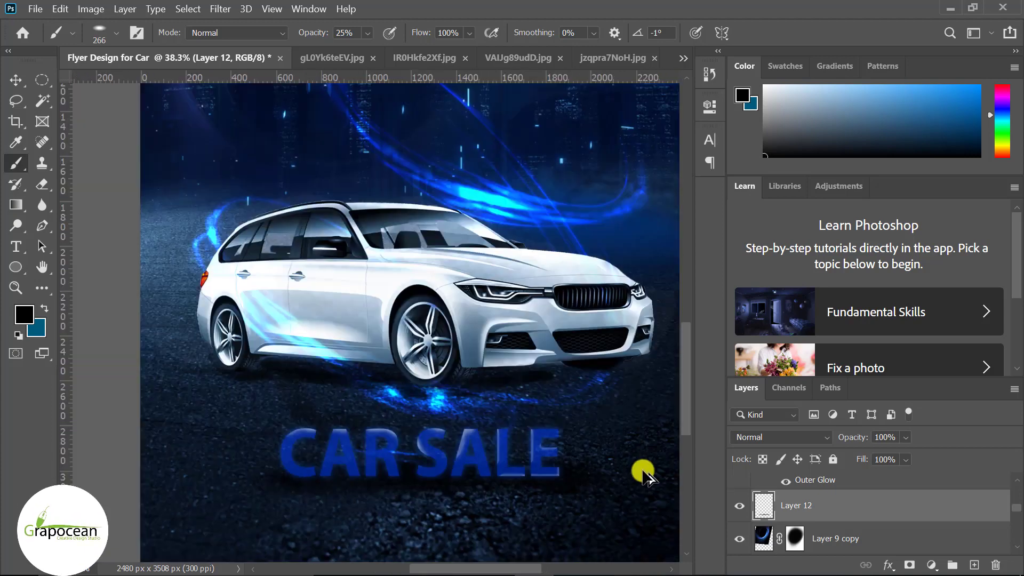
scroll(646, 474, down, 3)
click(15, 80)
click(418, 458)
scroll(425, 467, up, 1)
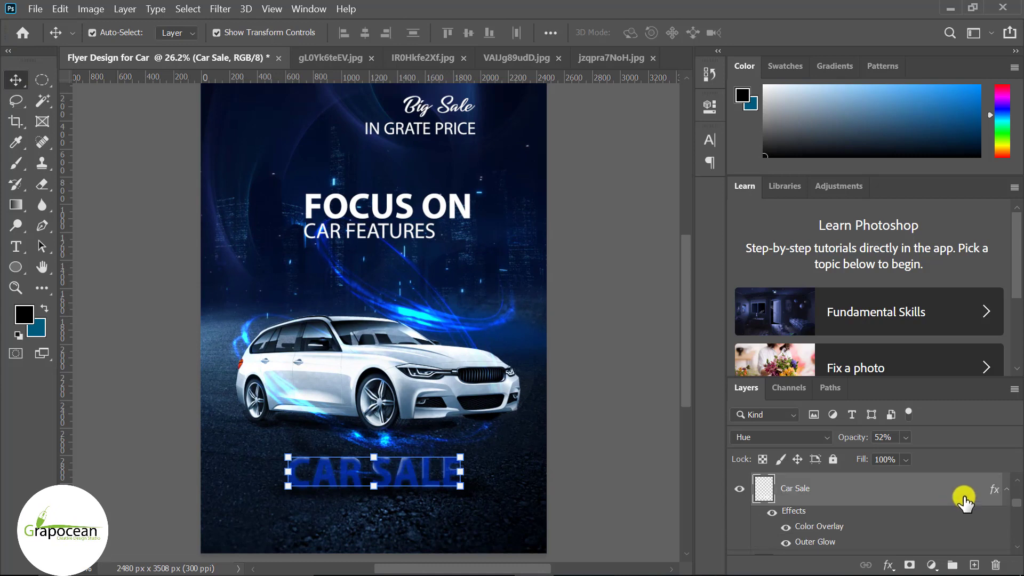
Step: Duplicate the Car Sale layer and set the copy to Vivid Light at 24% opacity
drag(801, 501, 975, 565)
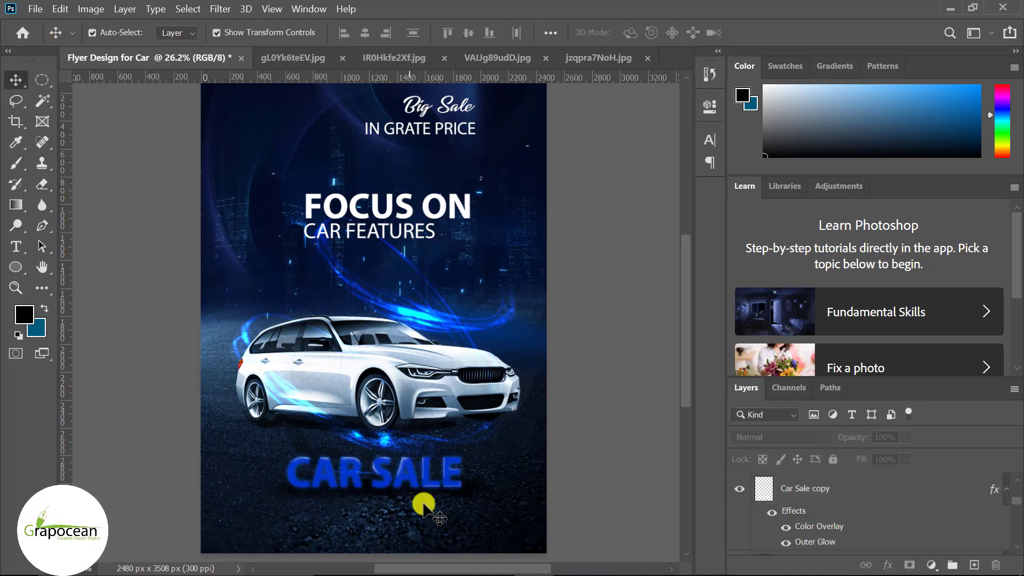
scroll(400, 445, up, 1)
scroll(599, 469, up, 1)
click(455, 407)
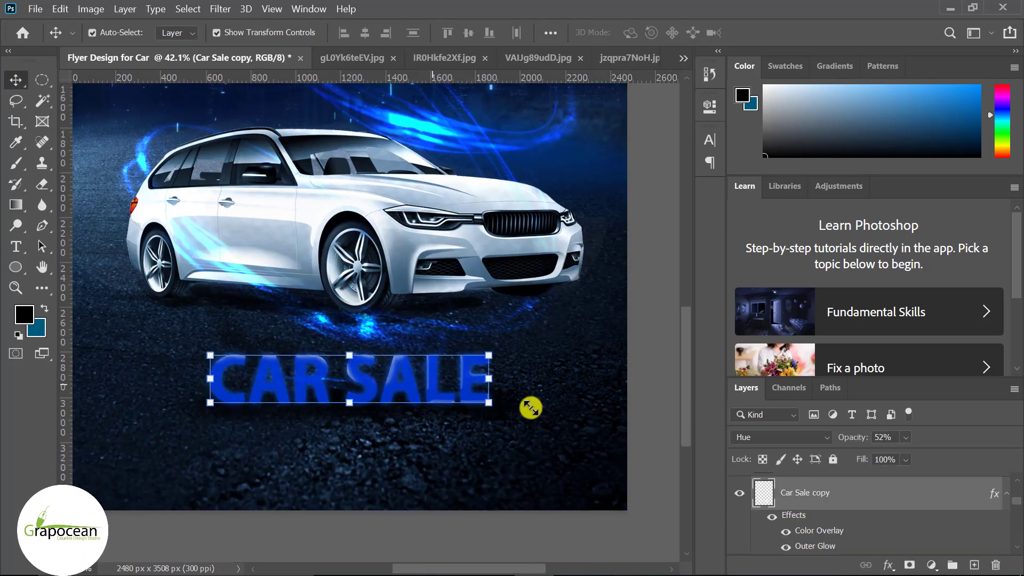
drag(900, 441, 906, 455)
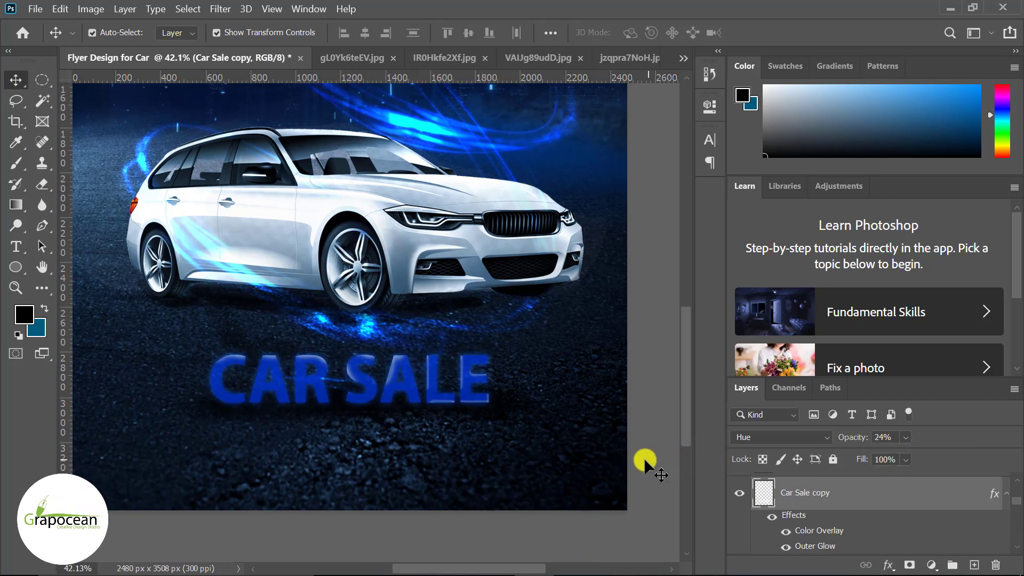
scroll(651, 469, down, 1)
click(773, 437)
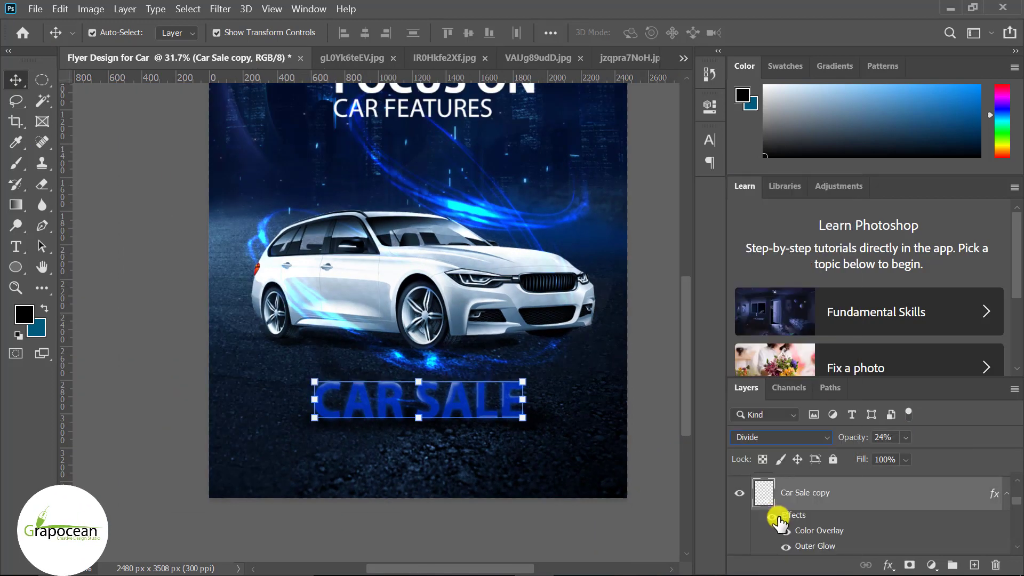
click(672, 469)
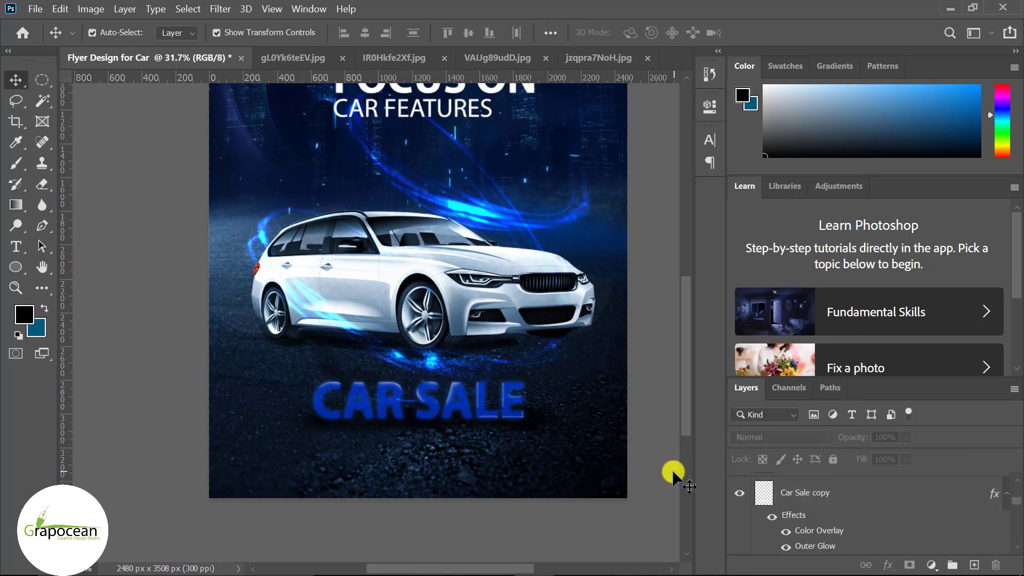
Step: Free-transform the CAR SALE copy, slanting it about 7.5° and stretching it taller
scroll(429, 352, down, 5)
scroll(434, 469, down, 1)
scroll(389, 431, up, 3)
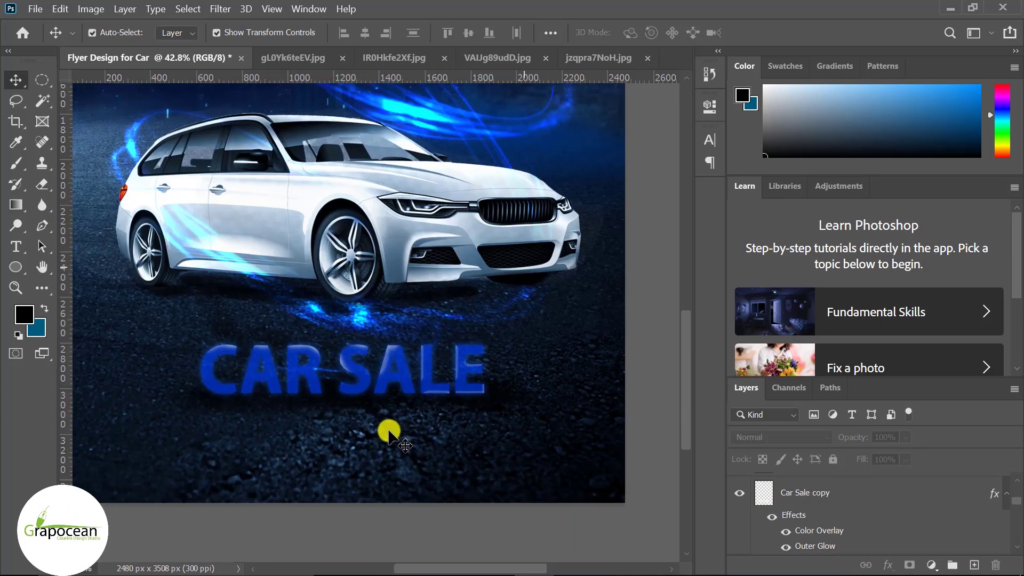
scroll(389, 431, down, 4)
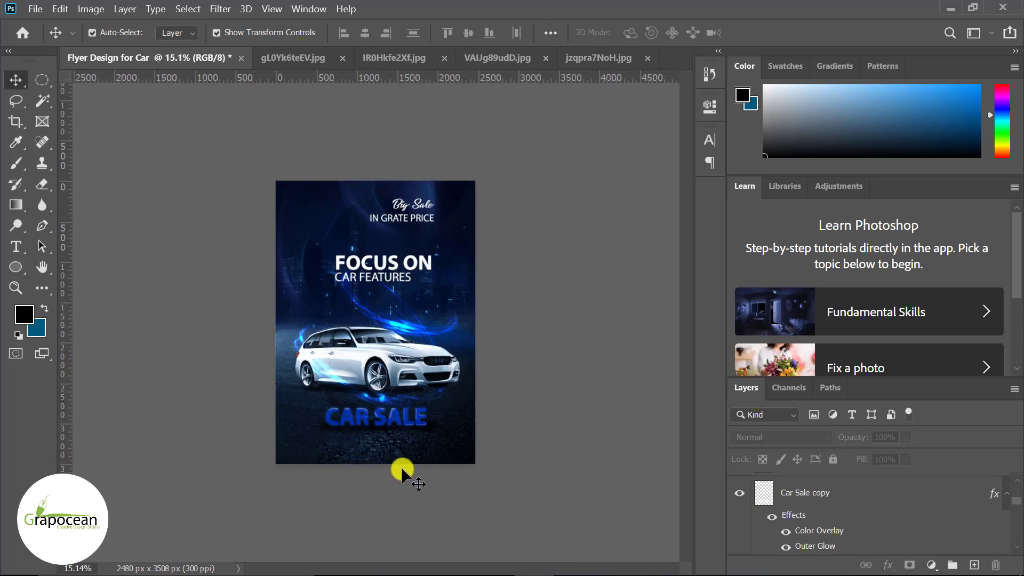
click(785, 498)
key(ctrl+t)
scroll(384, 418, up, 2)
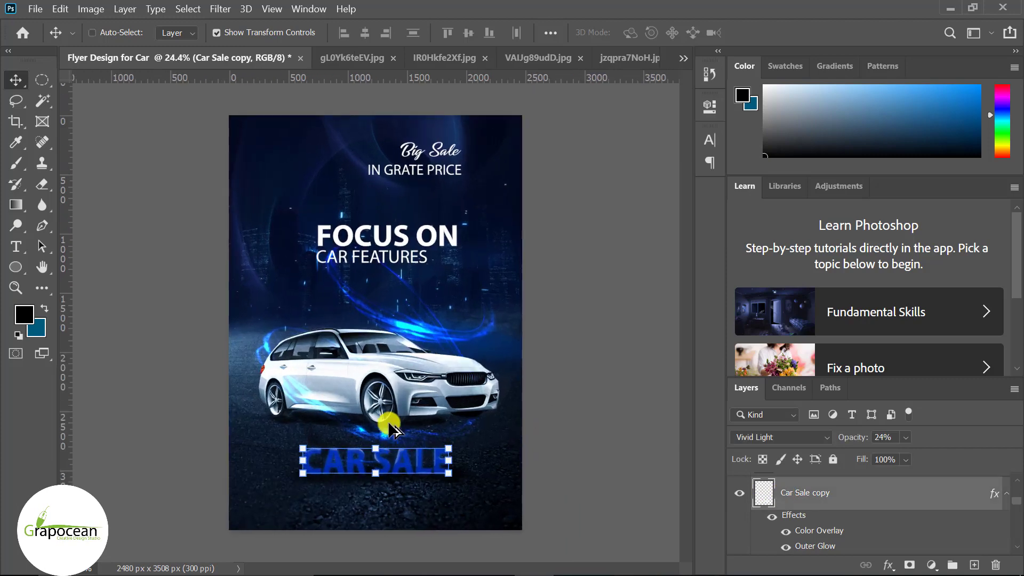
scroll(373, 453, up, 2)
mouse_move(366, 480)
mouse_down()
mouse_move(370, 515)
mouse_move(361, 453)
mouse_move(342, 460)
mouse_up()
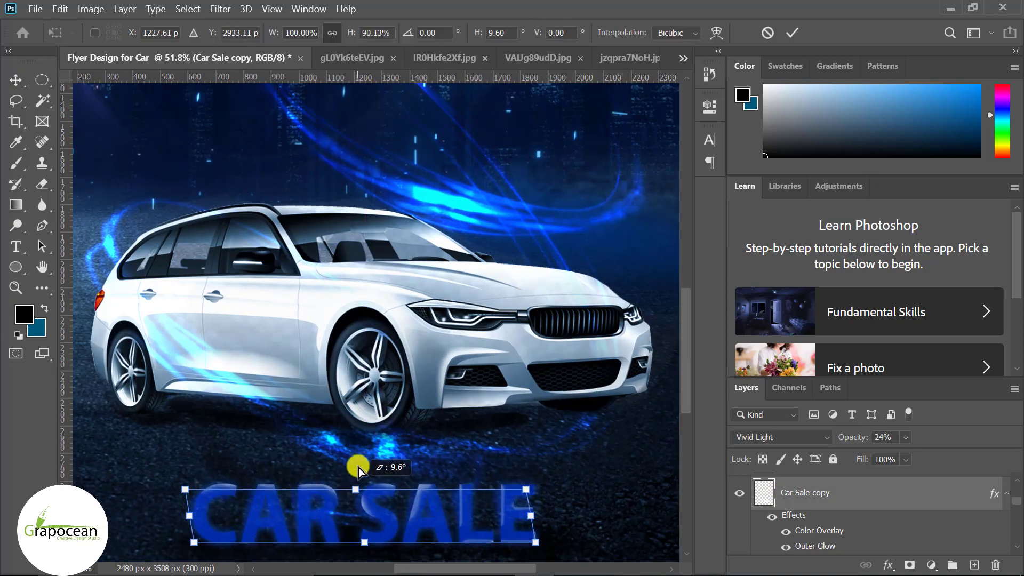
Step: Commit the transform and change the copy's Color Overlay to black
click(795, 33)
right_click(846, 480)
click(667, 17)
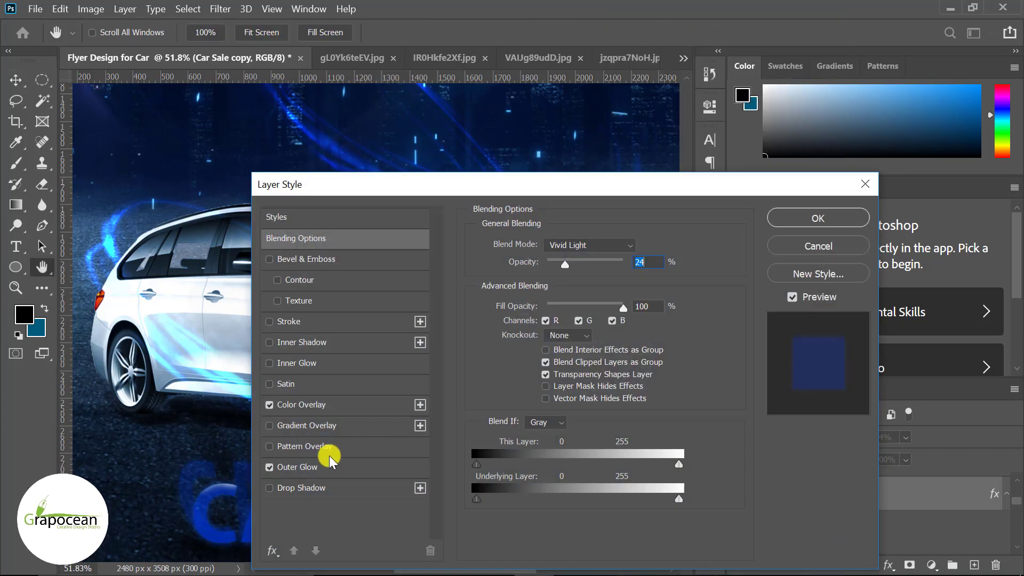
click(301, 405)
click(636, 251)
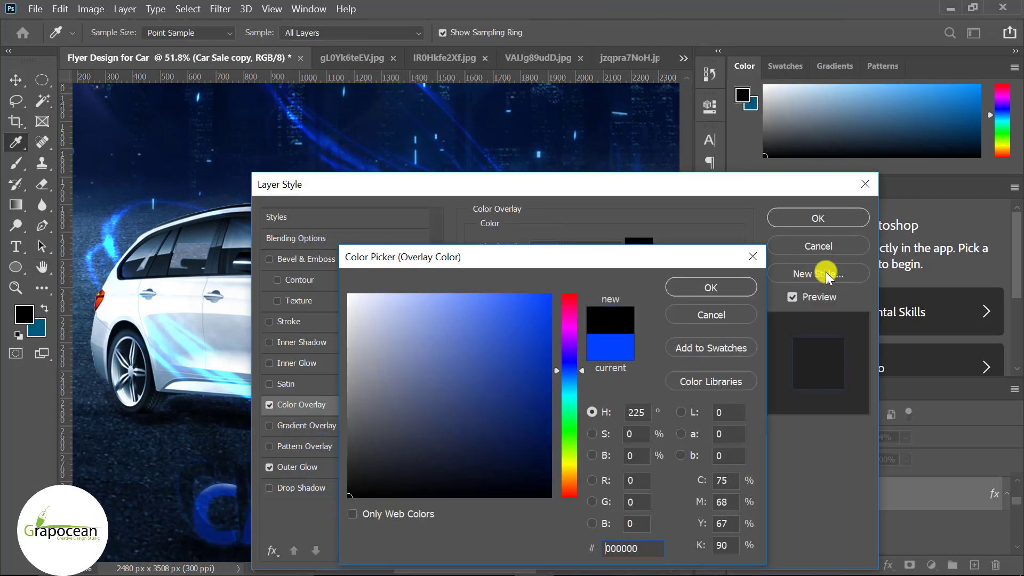
click(713, 299)
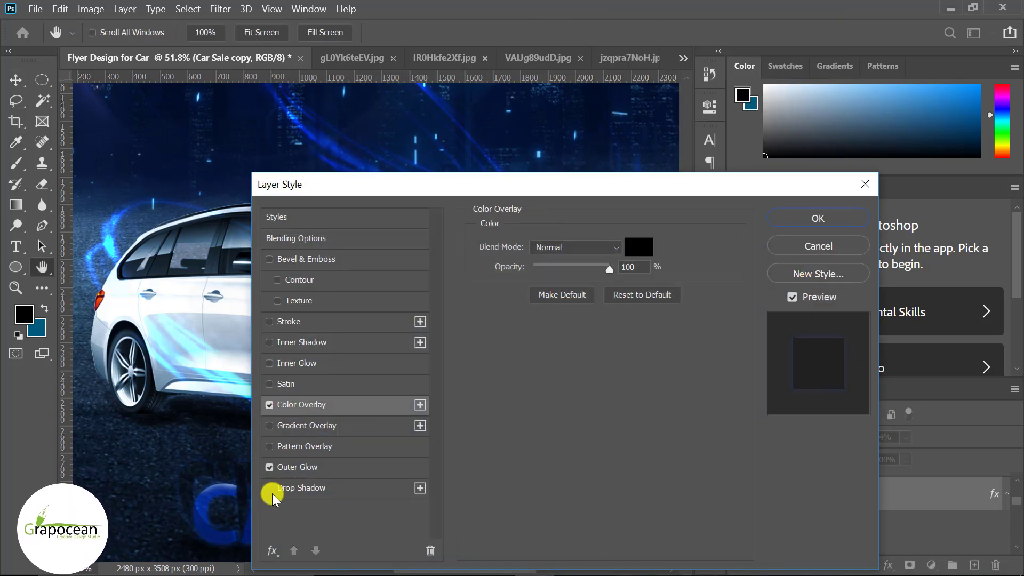
click(797, 224)
Step: Select and then deselect the CAR SALE copy to review the darker echo
scroll(418, 539, down, 3)
scroll(418, 540, down, 3)
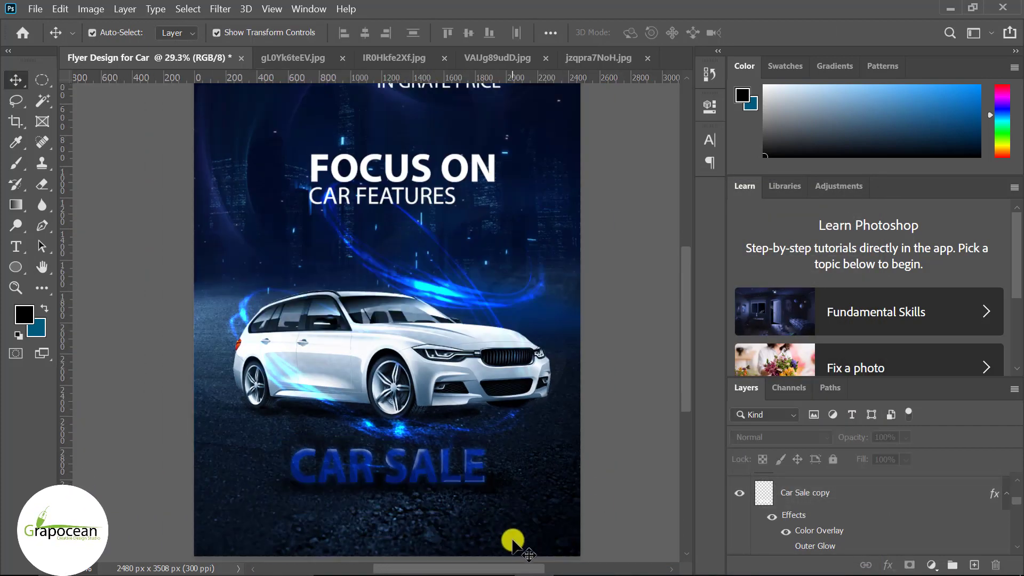
scroll(350, 464, up, 3)
scroll(229, 358, up, 8)
click(153, 402)
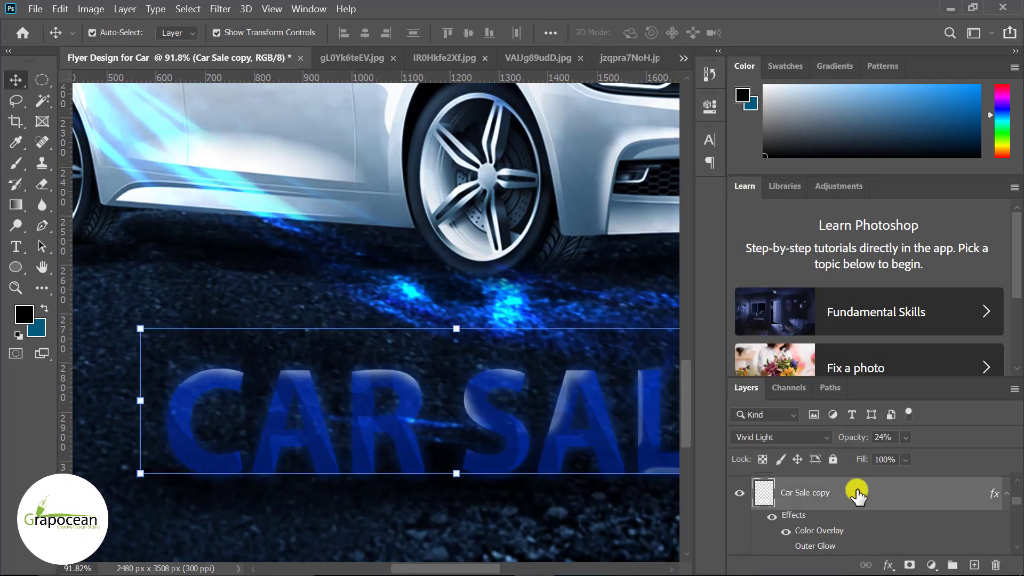
scroll(853, 512, down, 1)
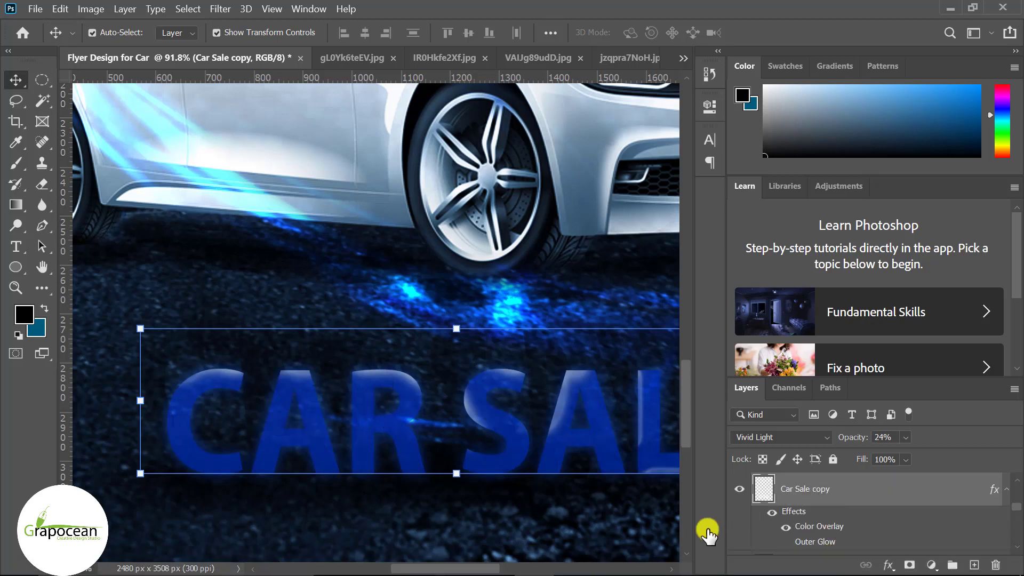
scroll(381, 517, down, 2)
scroll(571, 515, down, 3)
click(639, 510)
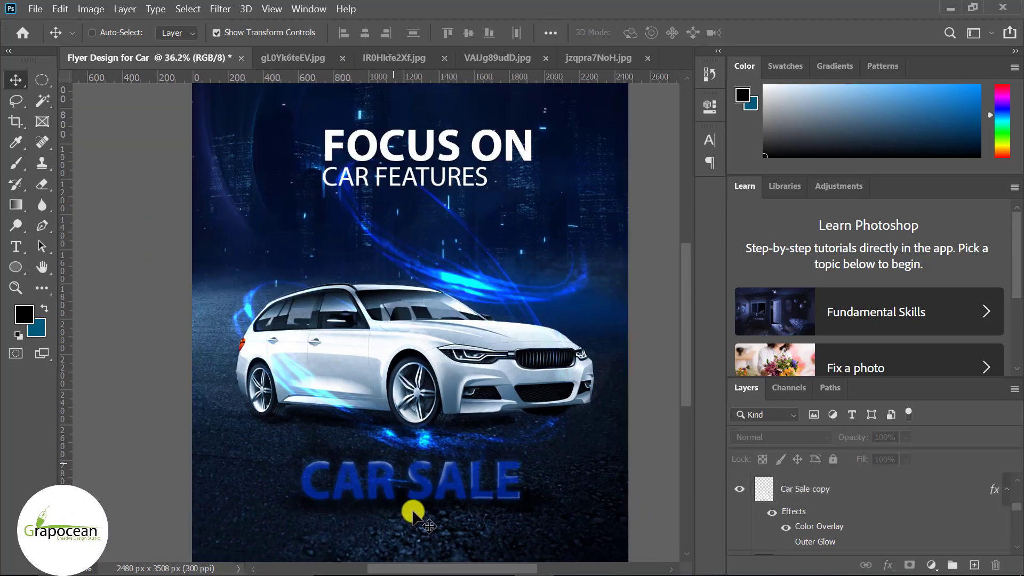
scroll(413, 512, up, 2)
Step: Set the CAR SALE copy to 55% opacity and apply a Gaussian Blur
click(800, 489)
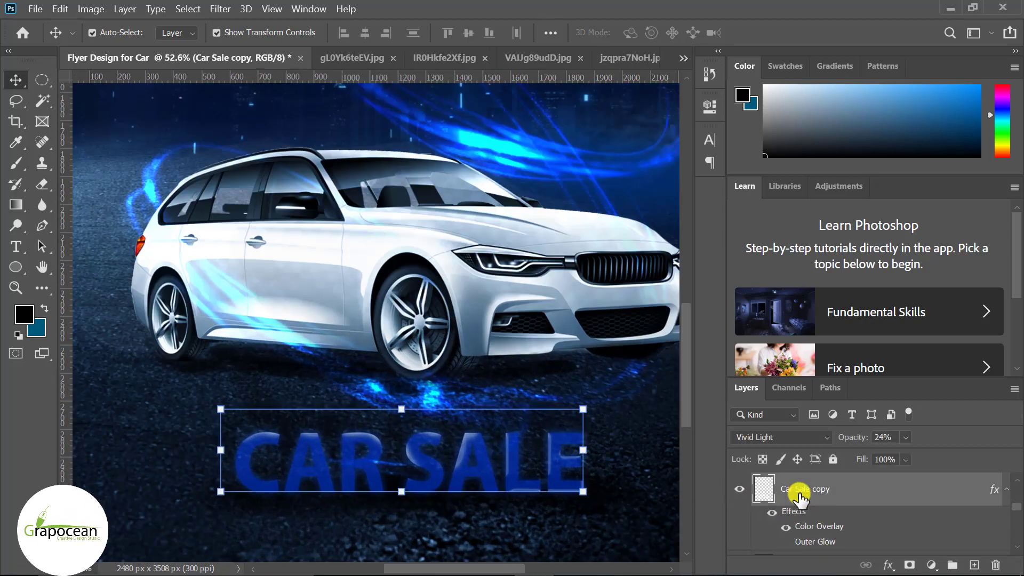
drag(934, 453, 939, 456)
click(732, 525)
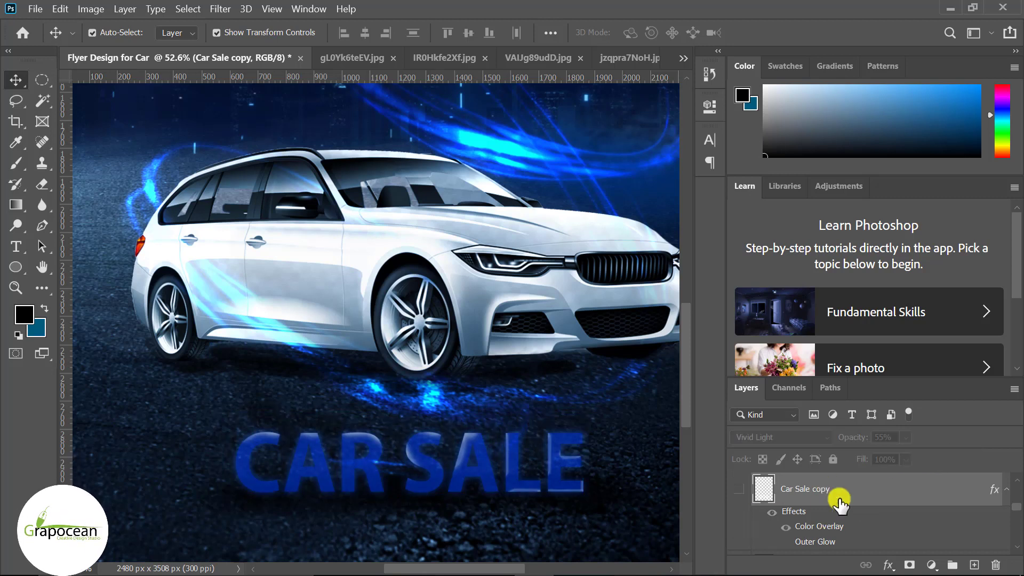
click(230, 13)
click(459, 239)
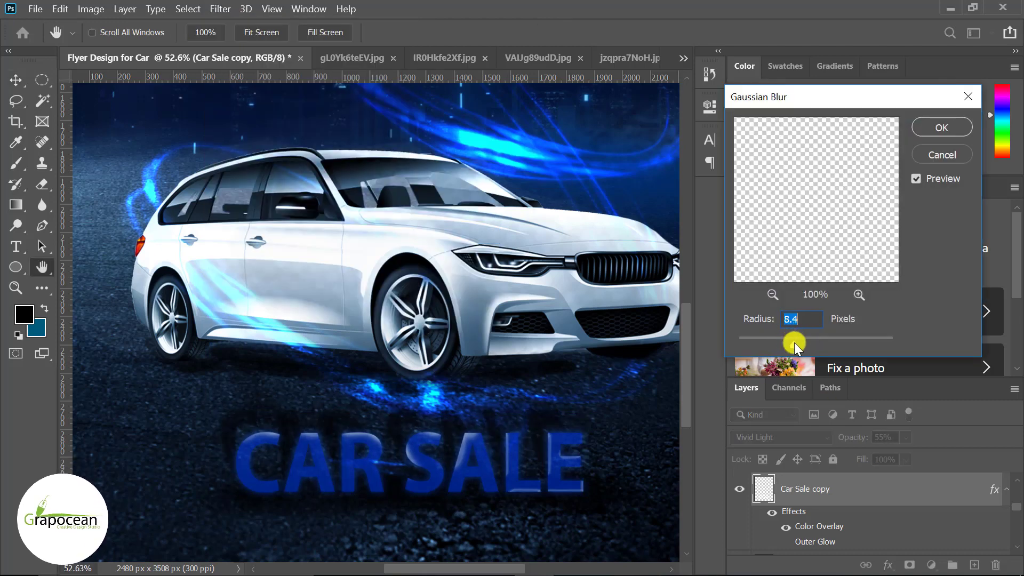
click(941, 127)
Step: Squash the blurred shadow shorter from the top and slant it
key(v)
drag(446, 405, 454, 414)
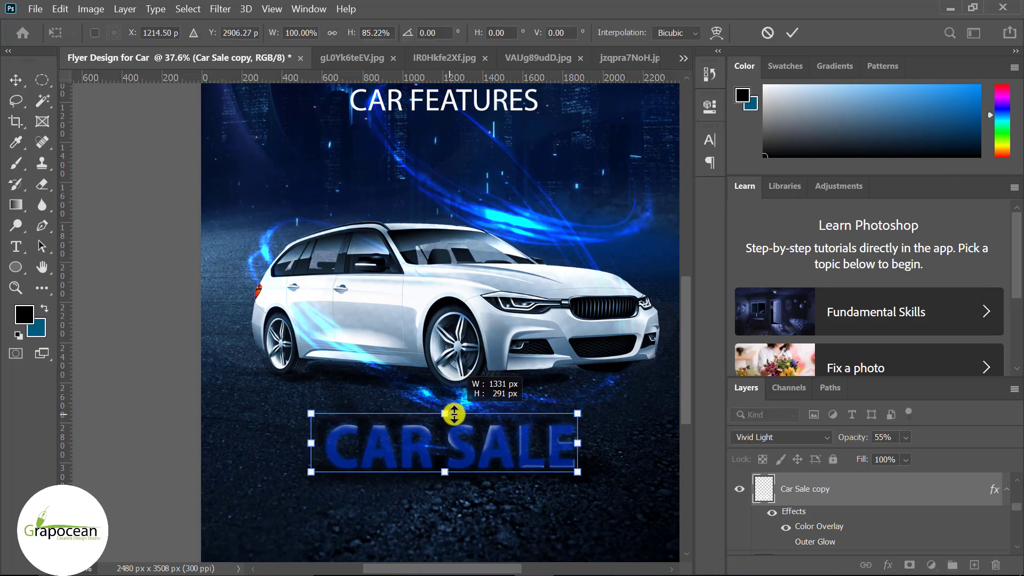
drag(313, 415, 325, 415)
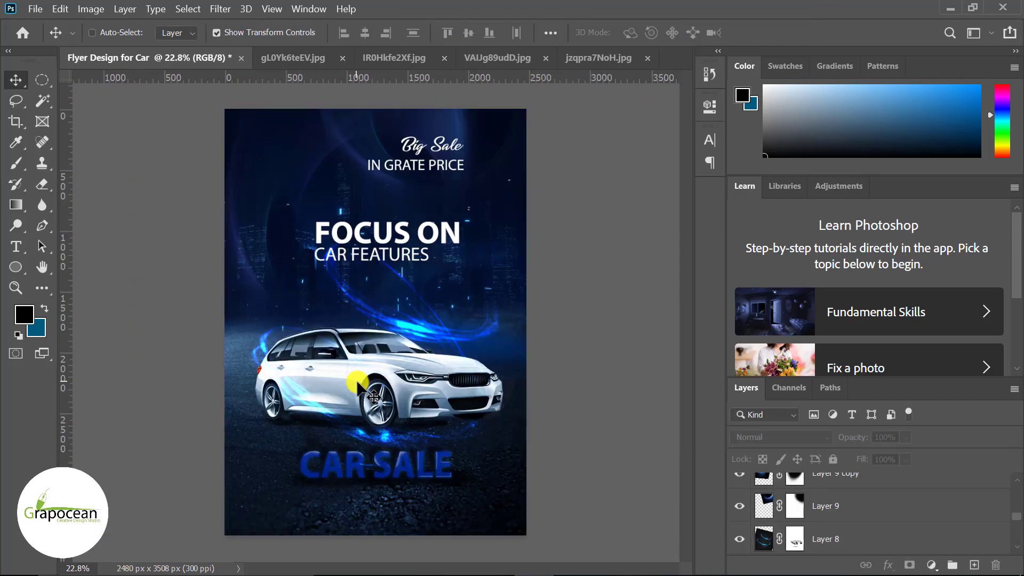
scroll(506, 457, down, 2)
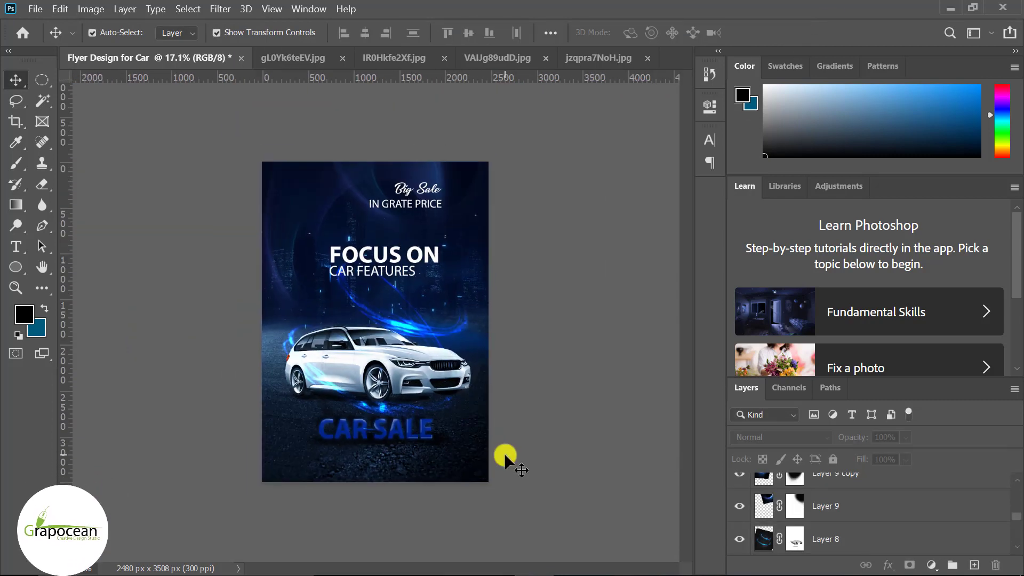
scroll(376, 475, up, 3)
scroll(886, 498, down, 1)
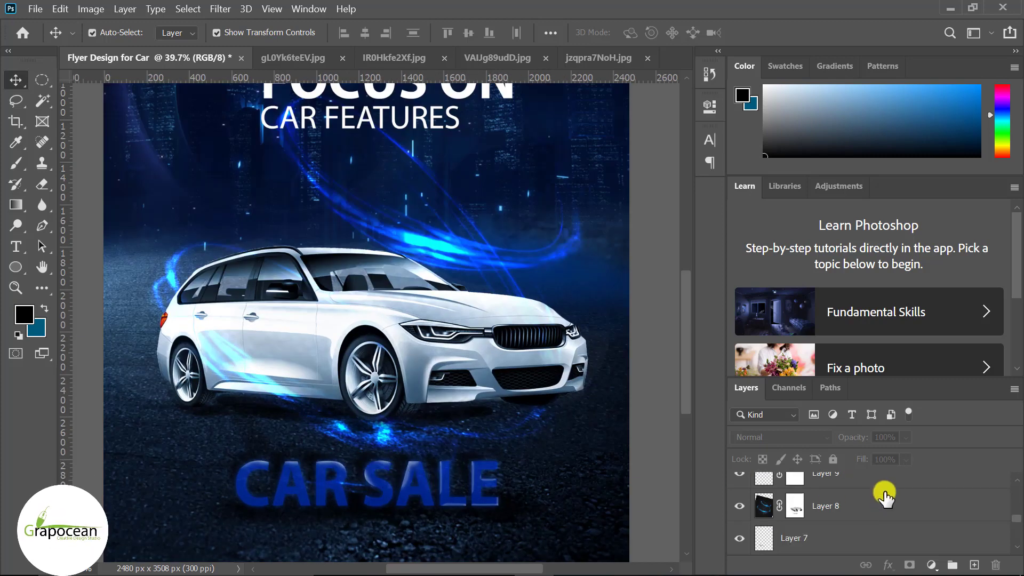
click(974, 565)
scroll(340, 410, down, 3)
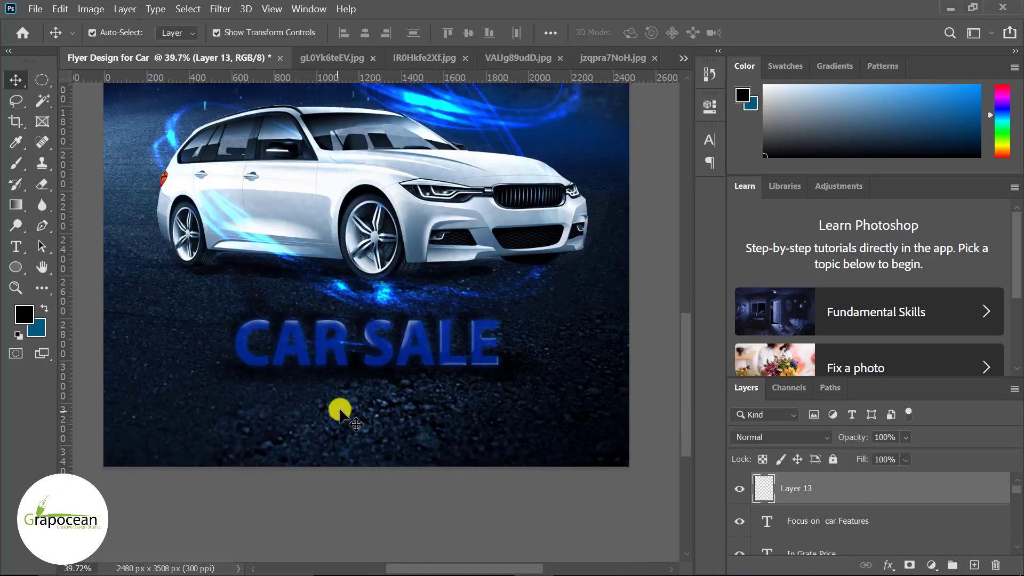
click(16, 247)
click(464, 433)
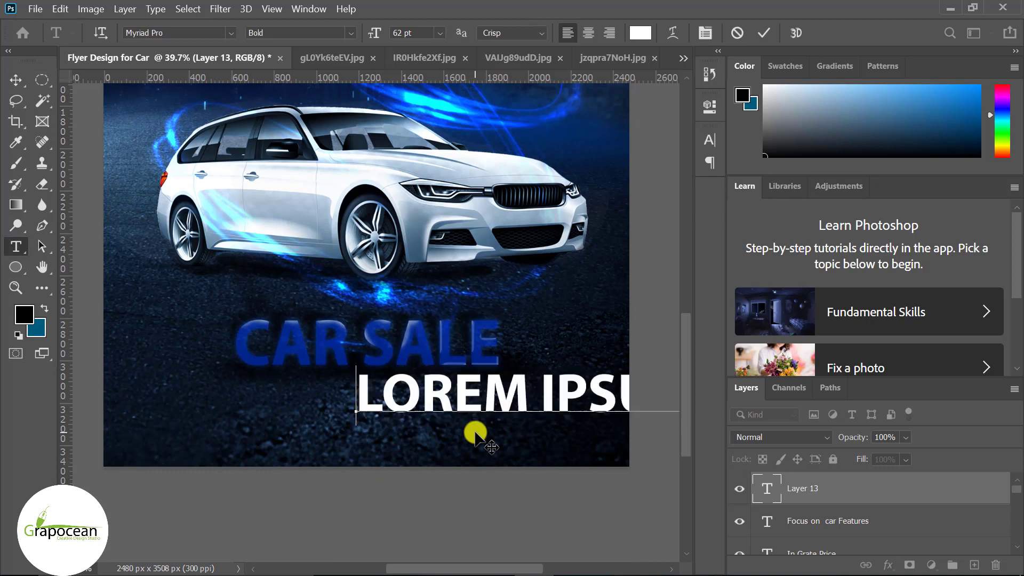
text(WWW.GRA)
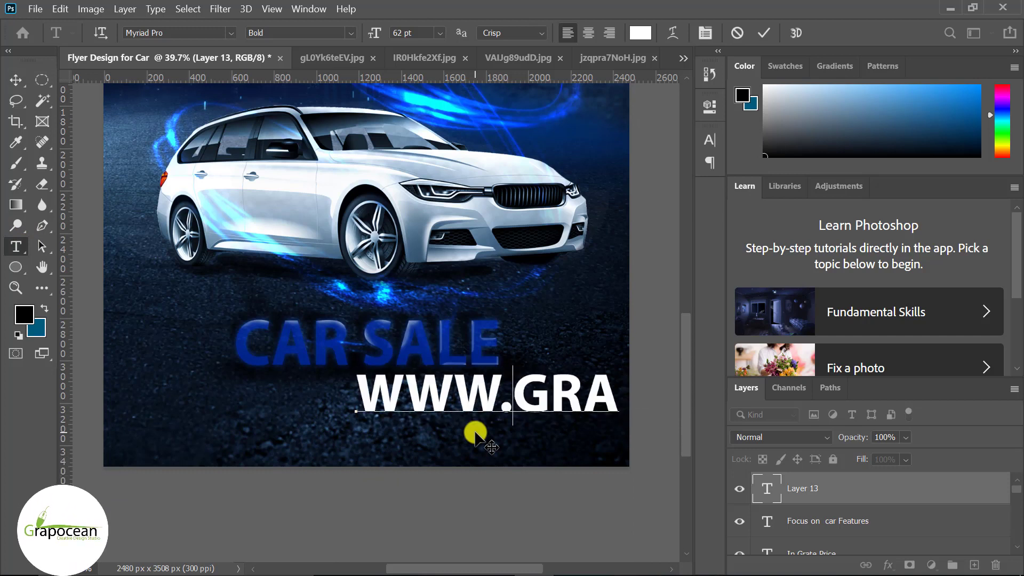
key(ctrl+a)
key(BackSpace)
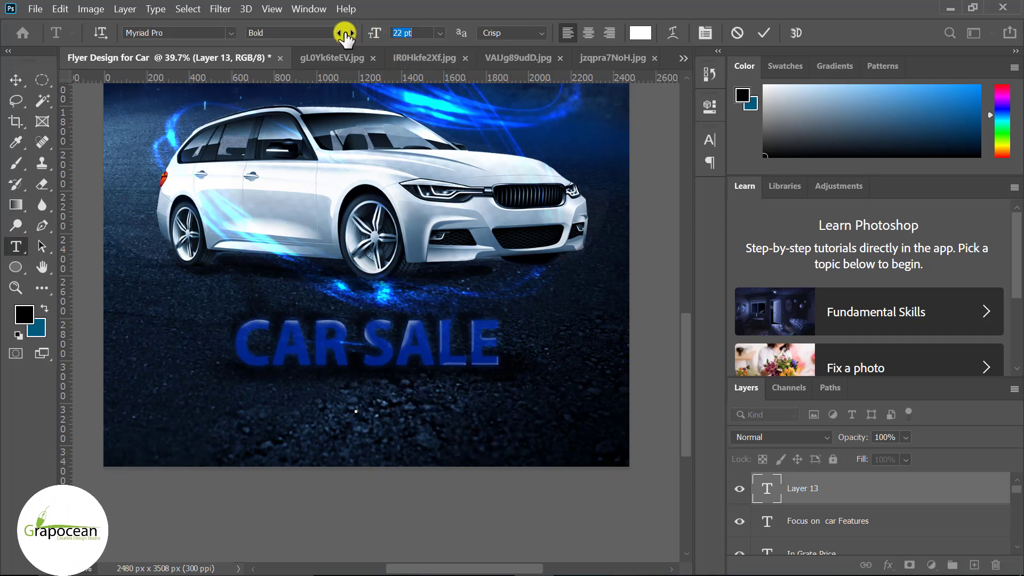
text(WWW.GRAPOCEAN.COM)
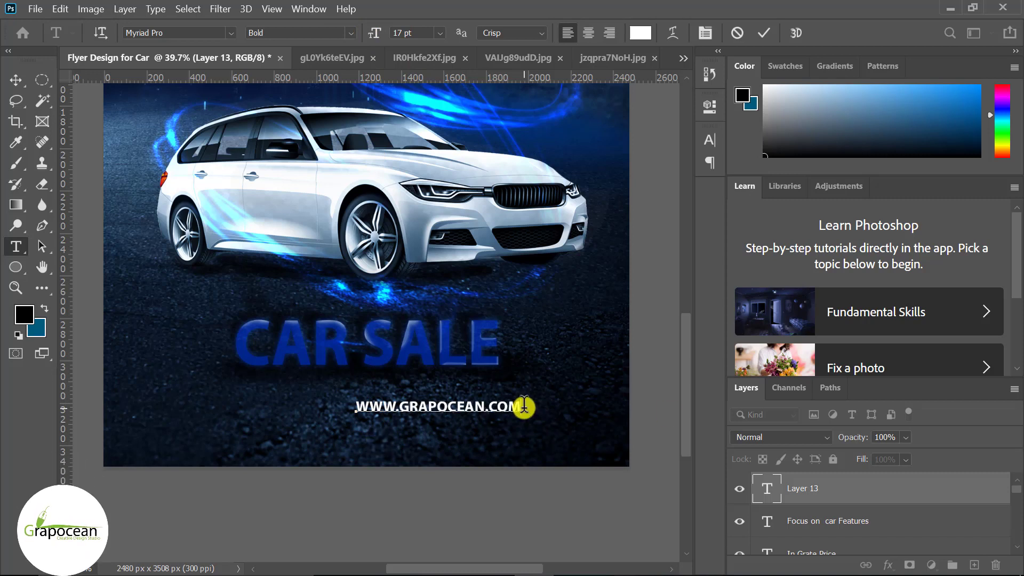
Step: Turn off All Caps for the web address and centre it under CAR SALE
key(ctrl+a)
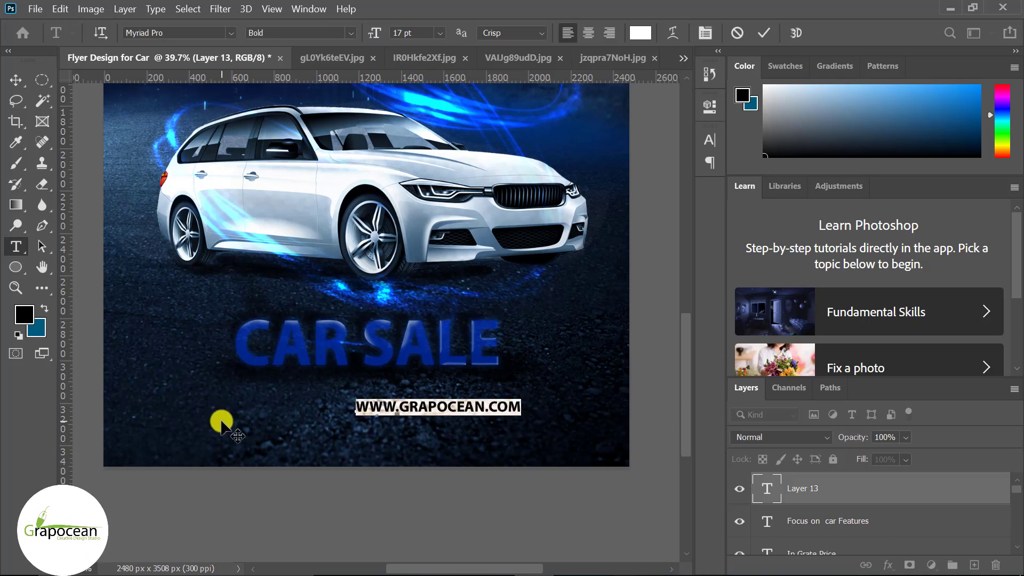
click(710, 140)
click(579, 251)
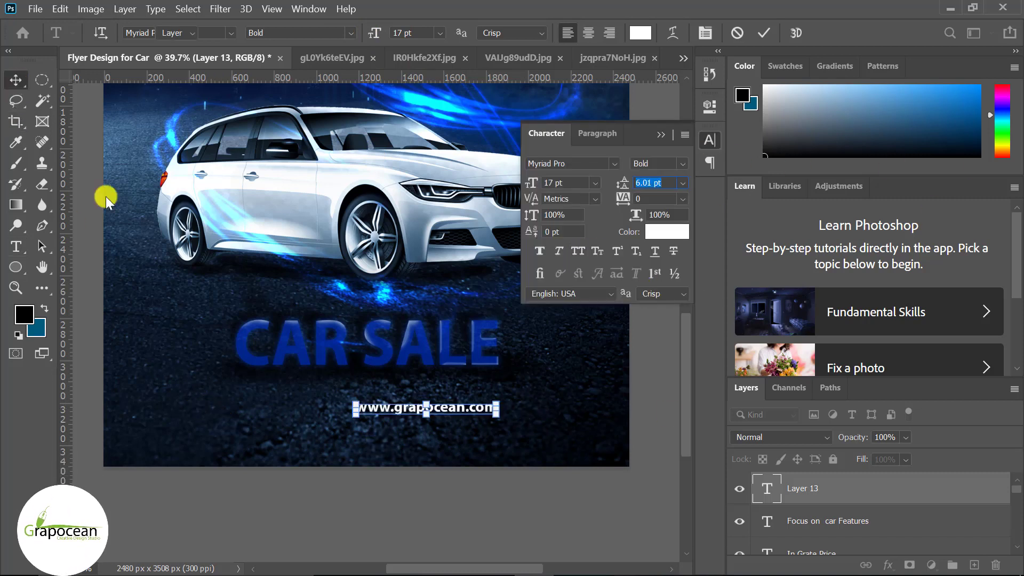
key(ctrl+Return)
key(v)
drag(428, 410, 377, 393)
scroll(407, 510, down, 3)
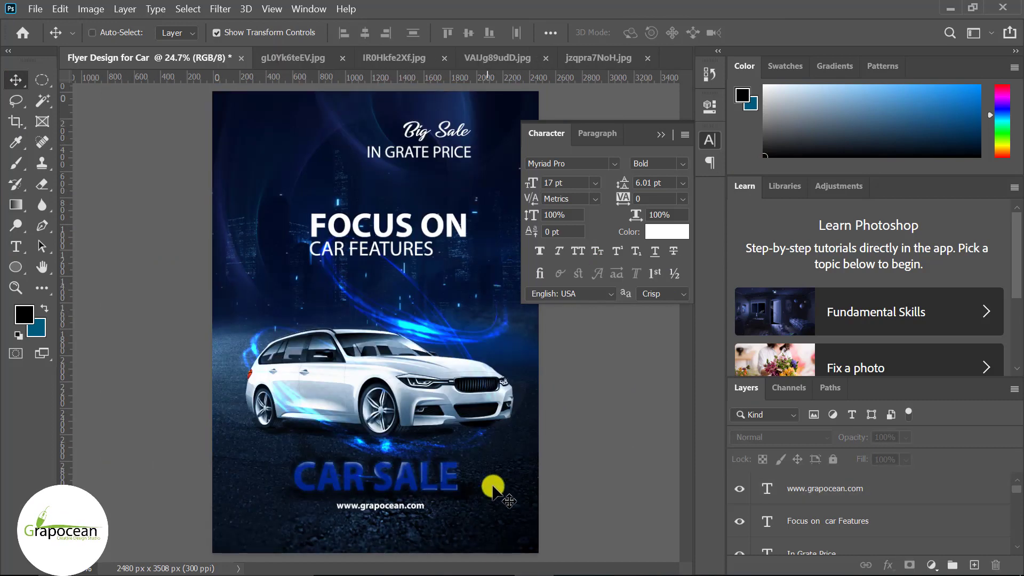
scroll(397, 507, up, 2)
scroll(395, 505, up, 3)
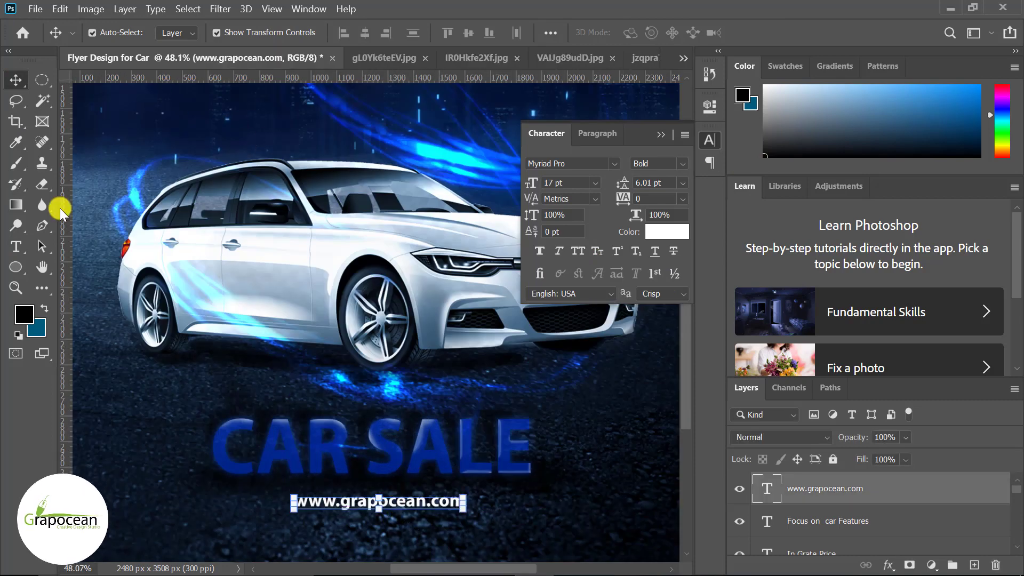
Step: Change the web address font style to Regular
click(16, 246)
drag(464, 504, 273, 503)
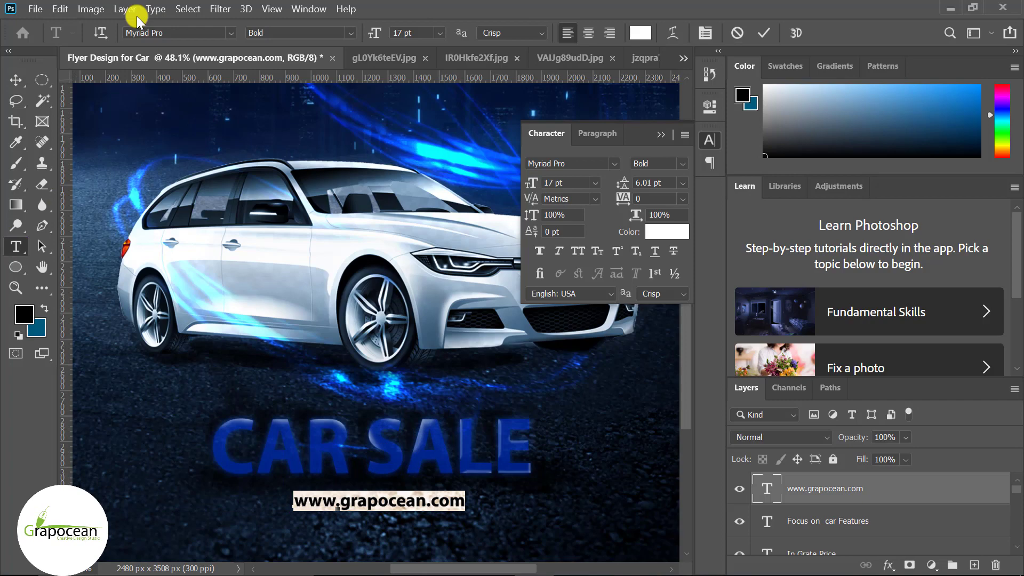
click(351, 33)
click(315, 47)
click(16, 80)
scroll(575, 473, down, 3)
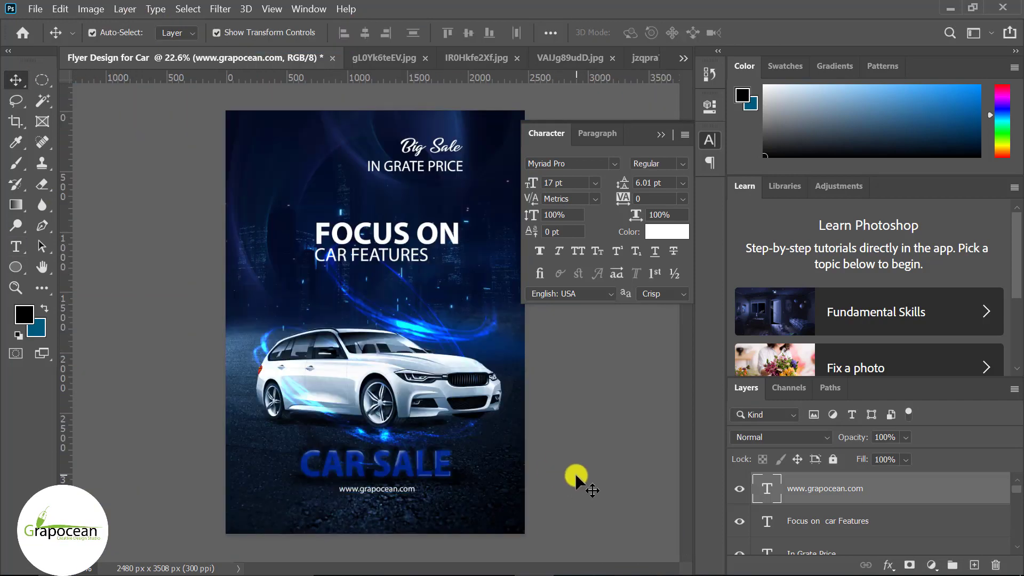
scroll(565, 478, down, 2)
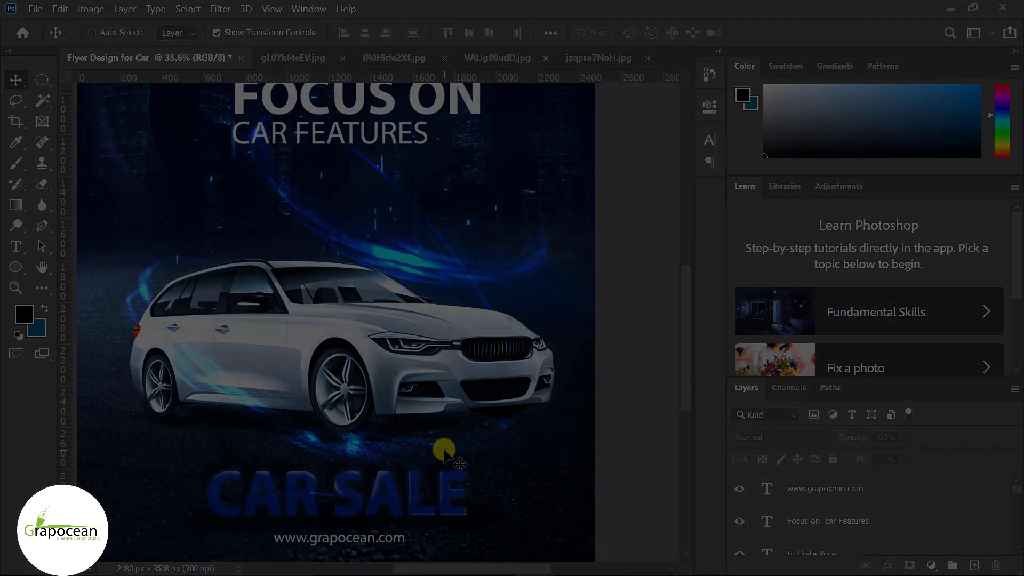